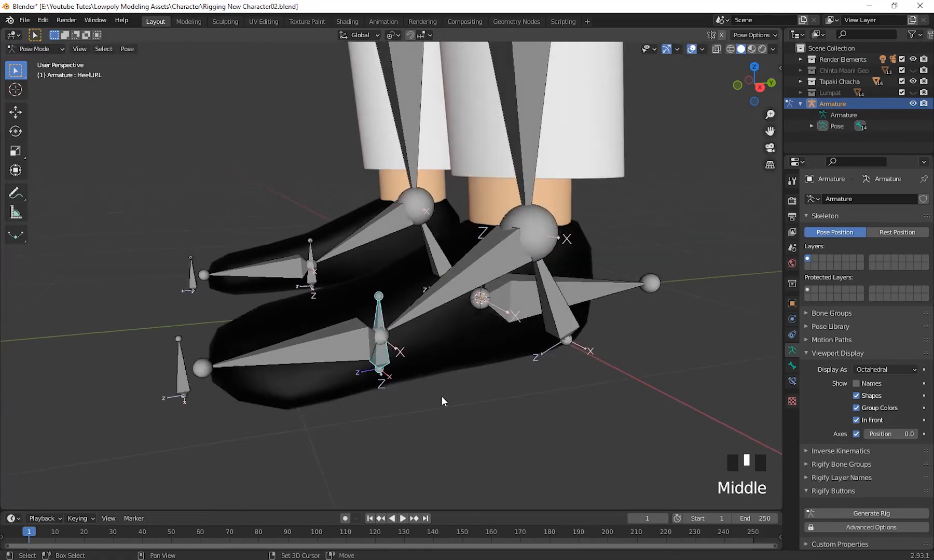
# Parent the bones at the left toe with the Toe. ctrl.L control bone and test its rotation in Pose Mode.
pyautogui.press('Tab')
pyautogui.keyDown('shift'); pyautogui.moveTo(518, 399); pyautogui.dragTo(563, 427, button='middle'); pyautogui.keyUp('shift')
pyautogui.press('Tab')
pyautogui.click(540, 326)
pyautogui.press('Tab')
pyautogui.keyDown('shift'); pyautogui.click(235, 343); pyautogui.keyUp('shift')
pyautogui.hotkey('ctrl', 'p')
pyautogui.click(378, 404)
pyautogui.press('Tab')
pyautogui.press('r')
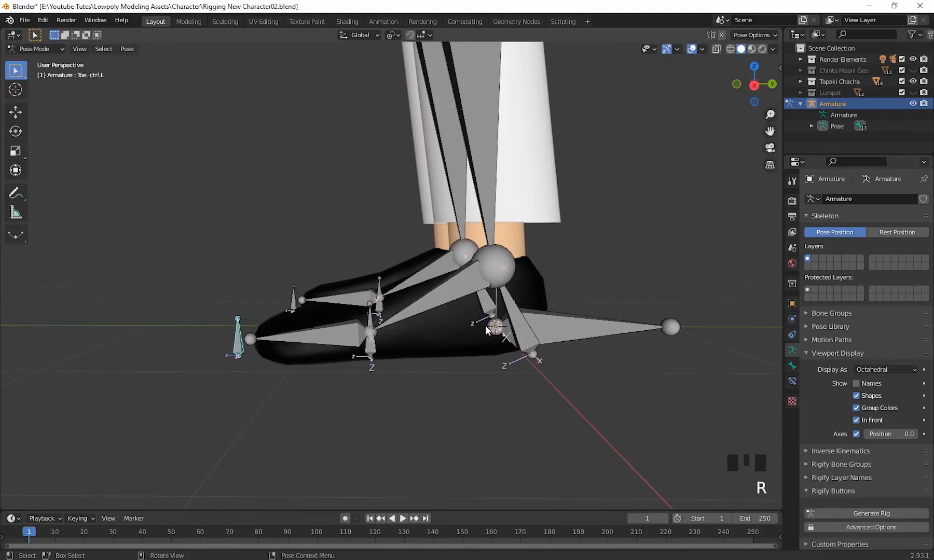
# Parent the next left foot bone with the HeelUP.L control and return to Pose Mode.
pyautogui.scroll(3, 446, 371)
pyautogui.press('Tab')
pyautogui.keyDown('shift'); pyautogui.click(446, 370); pyautogui.keyUp('shift')
pyautogui.hotkey('ctrl', 'p')
pyautogui.press('Tab')
pyautogui.click(421, 400)
pyautogui.keyDown('shift'); pyautogui.moveTo(568, 436); pyautogui.dragTo(518, 389, button='middle'); pyautogui.keyUp('shift')
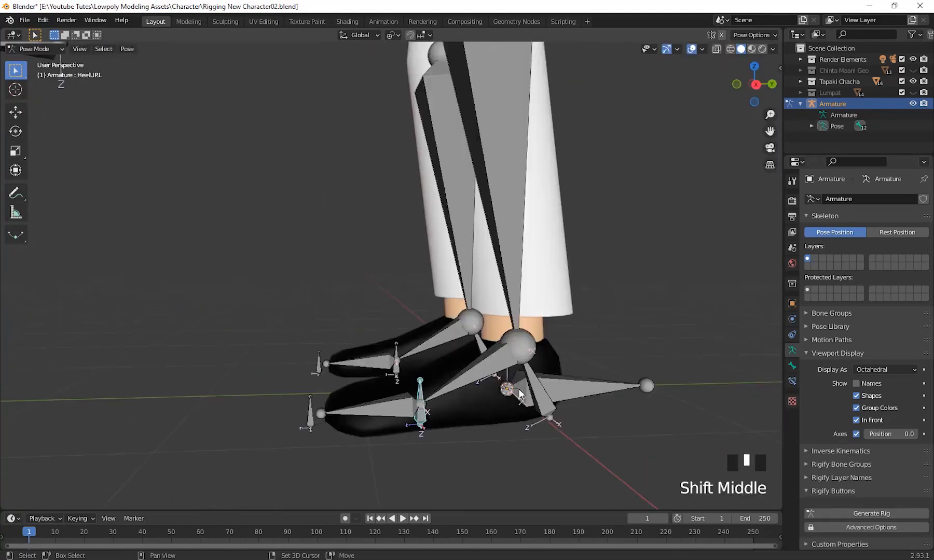
# Add an Inverse Kinematics constraint to Shin.L with Heel.L as its target bone.
pyautogui.press('Tab')
pyautogui.click(792, 366)
pyautogui.click(431, 371)
pyautogui.click(549, 367)
pyautogui.click(460, 301)
pyautogui.moveTo(451, 278); pyautogui.dragTo(415, 265, button='middle')
pyautogui.keyDown('shift'); pyautogui.moveTo(570, 254); pyautogui.dragTo(467, 260, button='middle'); pyautogui.keyUp('shift')
pyautogui.keyDown('shift'); pyautogui.moveTo(524, 280); pyautogui.dragTo(555, 311, button='middle'); pyautogui.keyUp('shift')
pyautogui.press('Tab')
pyautogui.click(495, 412)
pyautogui.keyDown('shift'); pyautogui.click(506, 311); pyautogui.keyUp('shift')
pyautogui.hotkey('ctrl', 'shift', 'c')
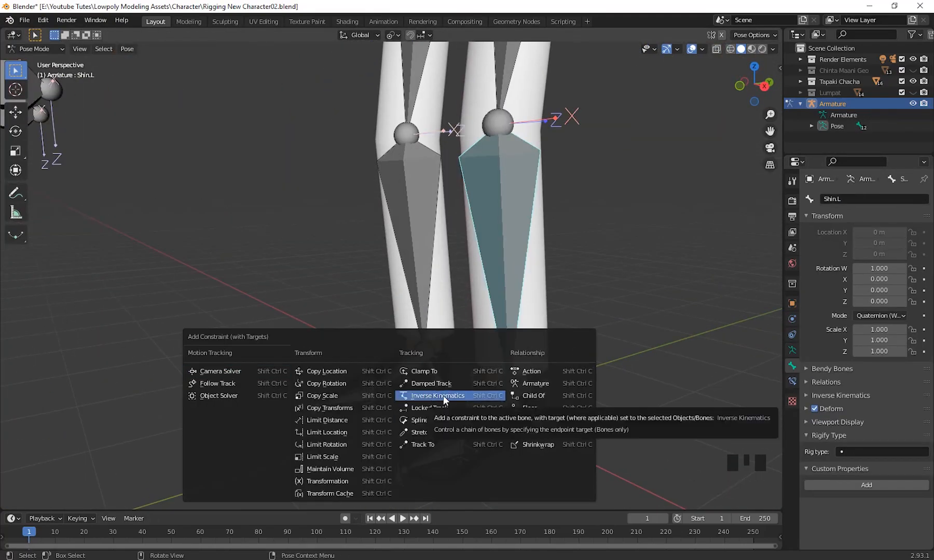
pyautogui.click(443, 395)
# Test the left leg's IK by moving Heel RotCtrl.L and undo the moves.
pyautogui.scroll(-5, 467, 363)
pyautogui.click(465, 392)
pyautogui.moveTo(545, 358); pyautogui.dragTo(507, 360, button='middle')
pyautogui.click(428, 275)
pyautogui.click(792, 382)
pyautogui.click(411, 392)
pyautogui.keyDown('shift'); pyautogui.moveTo(540, 394); pyautogui.dragTo(517, 432, button='middle'); pyautogui.keyUp('shift')
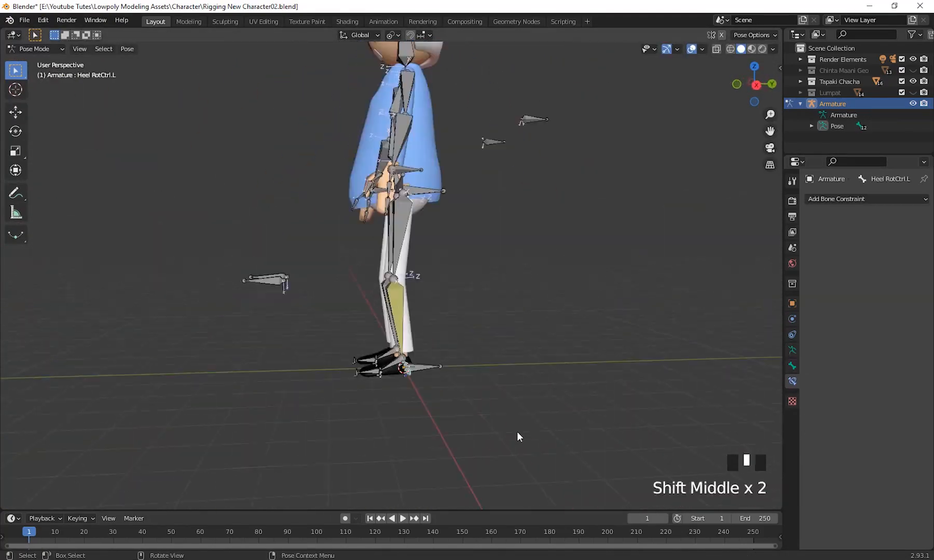
pyautogui.moveTo(492, 363); pyautogui.dragTo(549, 359, button='middle')
pyautogui.press('g')
pyautogui.click(659, 311)
pyautogui.moveTo(669, 332); pyautogui.dragTo(633, 336, button='middle')
pyautogui.press('g')
pyautogui.click(596, 350)
pyautogui.hotkey('ctrl', 'z')
pyautogui.hotkey('ctrl', 'z')
# Set the pole target of Shin.L's IK constraint to the Armature's left knee control bone.
pyautogui.click(473, 332)
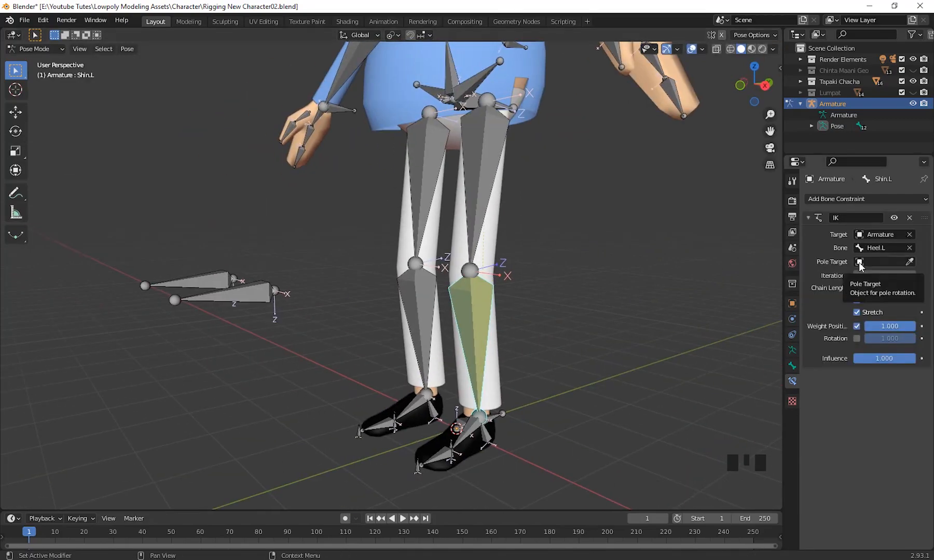
pyautogui.click(860, 264)
pyautogui.click(851, 278)
pyautogui.click(865, 275)
pyautogui.scroll(-15, 850, 325)
pyautogui.click(851, 325)
# Try moving Heel RotCtrl.L up and forward to test the bend of the left knee.
pyautogui.moveTo(395, 310); pyautogui.dragTo(368, 316, button='middle')
pyautogui.click(485, 410)
pyautogui.press('g')
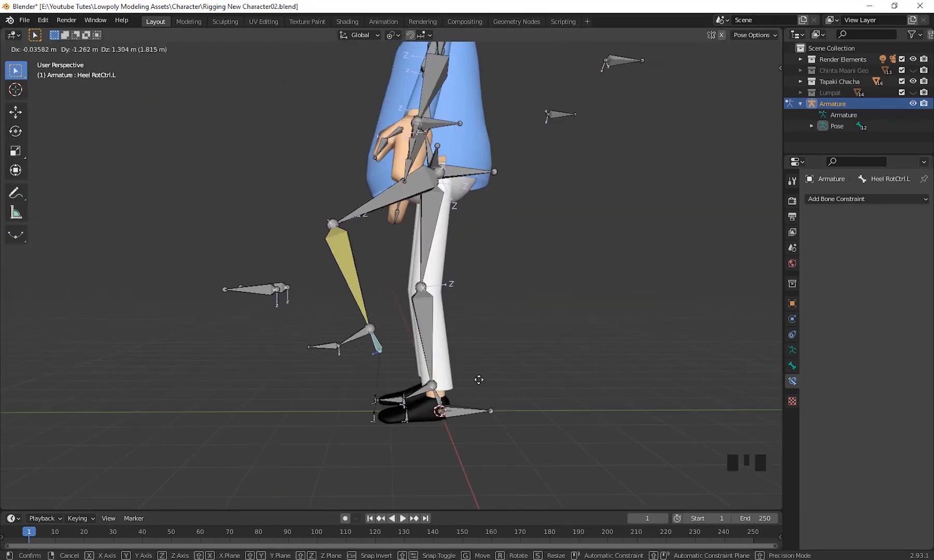
pyautogui.rightClick(480, 379)
# Lock the IK Y and Z axes of Shin.L and test the knee by moving the left heel control.
pyautogui.moveTo(467, 259); pyautogui.dragTo(526, 271, button='middle')
pyautogui.scroll(2, 492, 280)
pyautogui.click(434, 340)
pyautogui.press('n')
pyautogui.click(792, 366)
pyautogui.click(838, 445)
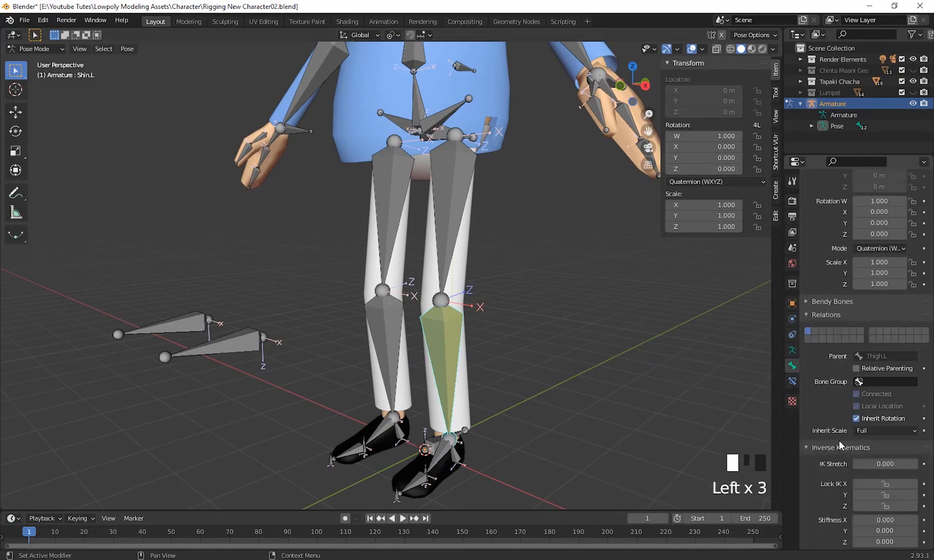
pyautogui.scroll(-17, 838, 415)
pyautogui.click(885, 295)
pyautogui.click(885, 284)
pyautogui.click(456, 457)
pyautogui.press('g')
pyautogui.moveTo(511, 330); pyautogui.dragTo(412, 350, button='middle')
# Parent Knee Ctrl.L to the left foot's control in Edit Mode and test it with a move in Pose Mode.
pyautogui.click(219, 271)
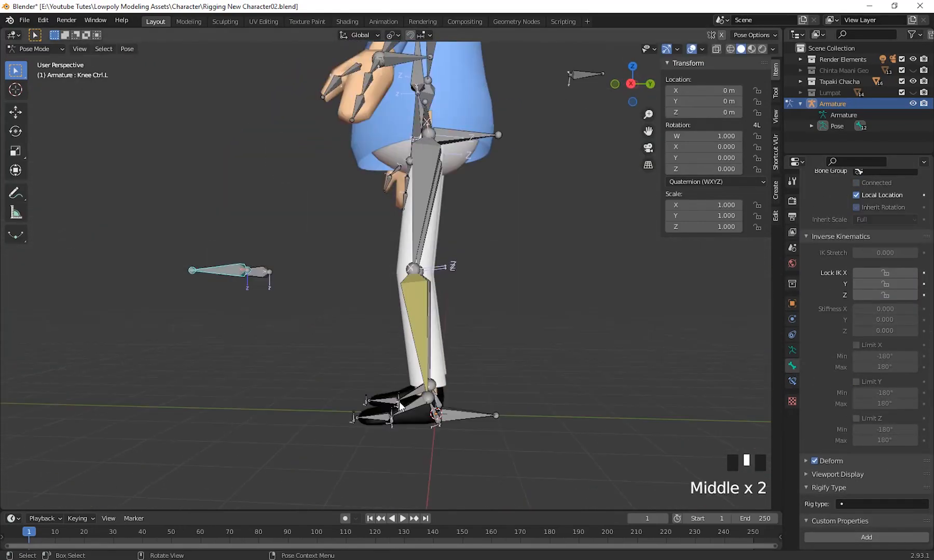
pyautogui.press('Tab')
pyautogui.keyDown('shift'); pyautogui.moveTo(566, 332); pyautogui.dragTo(588, 388, button='middle'); pyautogui.keyUp('shift')
pyautogui.keyDown('shift'); pyautogui.click(537, 379); pyautogui.keyUp('shift')
pyautogui.hotkey('ctrl', 'p')
pyautogui.click(565, 426)
pyautogui.press('Tab')
pyautogui.press('g')
pyautogui.rightClick(467, 340)
# Test the left foot rig by rotating HeelUP.L and trying out the other foot controls.
pyautogui.click(459, 387)
pyautogui.press('r')
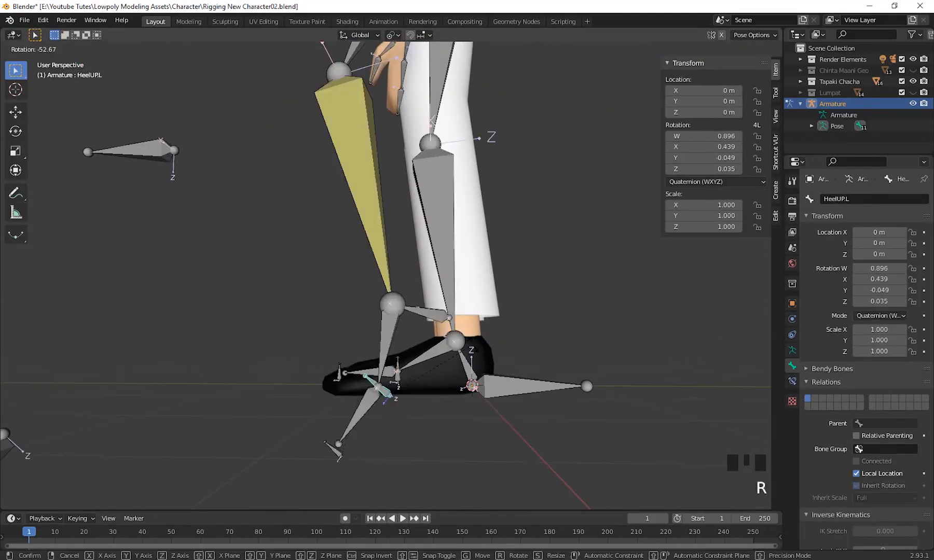
pyautogui.click(459, 366)
pyautogui.press('r')
pyautogui.keyDown('shift'); pyautogui.moveTo(519, 290); pyautogui.dragTo(461, 421, button='middle'); pyautogui.keyUp('shift')
pyautogui.click(482, 347)
pyautogui.press('g')
pyautogui.rightClick(519, 378)
pyautogui.moveTo(520, 378); pyautogui.dragTo(622, 291, button='middle')
# Add an Inverse Kinematics constraint to Elbow.L with Hand Ctrl.L as its target bone.
pyautogui.keyDown('shift'); pyautogui.click(467, 306); pyautogui.keyUp('shift')
pyautogui.moveTo(599, 366); pyautogui.dragTo(586, 363, button='middle')
pyautogui.hotkey('ctrl', 'shift', 'c')
pyautogui.click(612, 400)
pyautogui.click(498, 358)
pyautogui.scroll(-8, 577, 418)
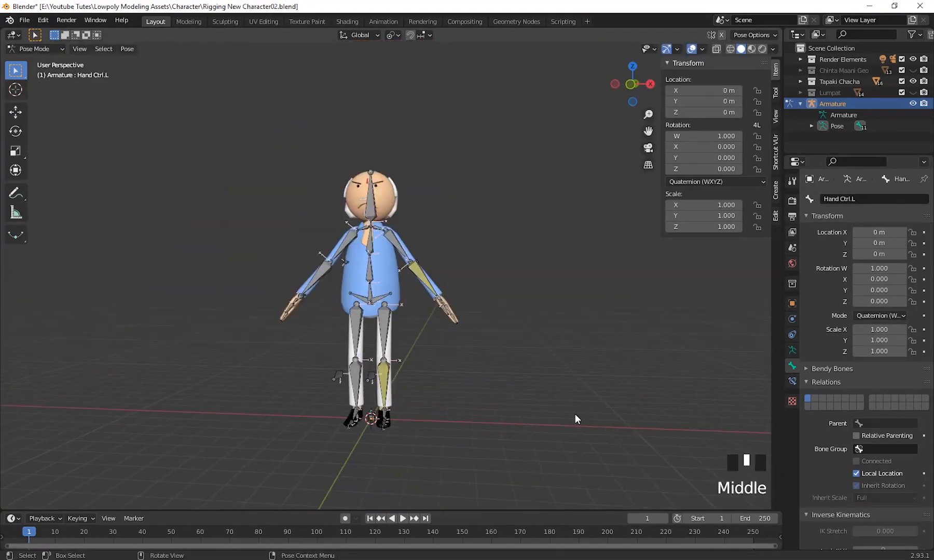
# Set the chain length of Elbow.L's IK constraint to 2.
pyautogui.scroll(8, 577, 418)
pyautogui.click(792, 381)
pyautogui.click(463, 302)
pyautogui.click(536, 377)
pyautogui.scroll(4, 618, 399)
pyautogui.click(449, 291)
pyautogui.keyDown('shift'); pyautogui.moveTo(467, 337); pyautogui.dragTo(441, 379, button='middle'); pyautogui.keyUp('shift')
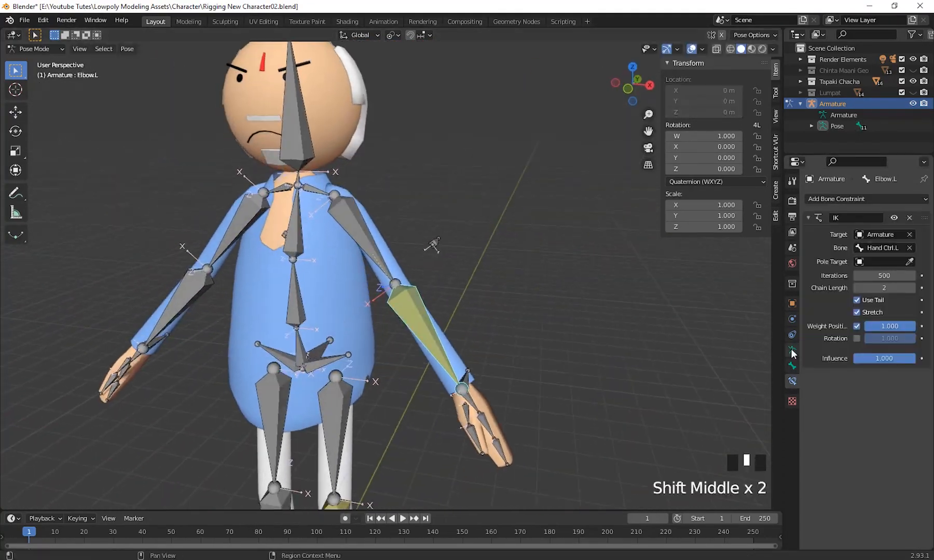
# Set the pole target of Elbow.L's IK constraint to a bone of the Armature.
pyautogui.moveTo(405, 290); pyautogui.dragTo(381, 283, button='middle')
pyautogui.click(882, 262)
pyautogui.click(851, 280)
pyautogui.click(881, 275)
pyautogui.click(843, 332)
# Lock the IK X and Y axes of Elbow.L, leaving Z unlocked.
pyautogui.moveTo(571, 363); pyautogui.dragTo(558, 392, button='middle')
pyautogui.click(792, 366)
pyautogui.click(884, 318)
pyautogui.click(884, 329)
pyautogui.click(483, 400)
pyautogui.click(436, 321)
pyautogui.click(884, 318)
pyautogui.click(885, 331)
pyautogui.click(449, 292)
pyautogui.click(885, 307)
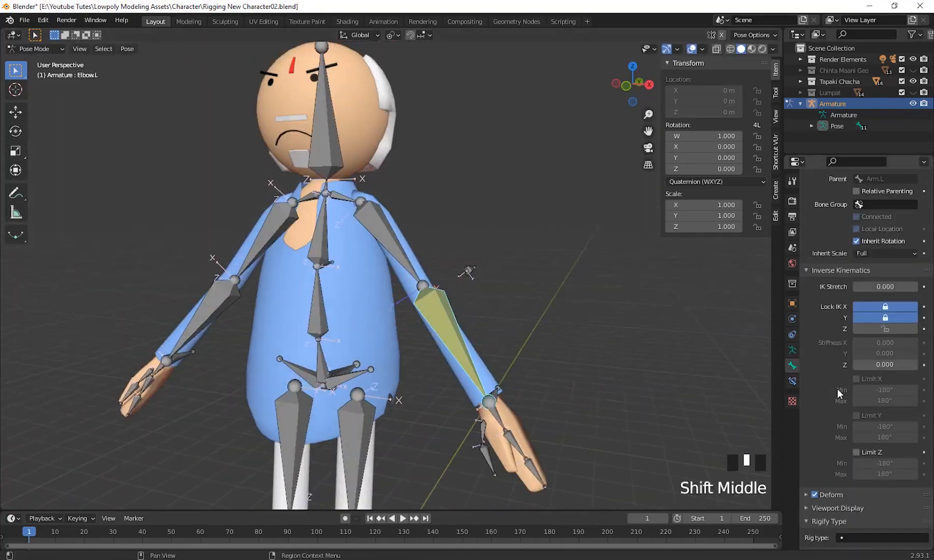
# Choose the pole bone again in Elbow.L's IK constraint and set the pole angle to -90°.
pyautogui.click(491, 287)
pyautogui.click(406, 354)
pyautogui.click(792, 381)
pyautogui.click(882, 275)
pyautogui.click(851, 334)
pyautogui.click(883, 289)
pyautogui.write('-90')
pyautogui.press('Return')
# Toggle Inherit Rotation in the relations of the left arm bone near the hand.
pyautogui.click(512, 404)
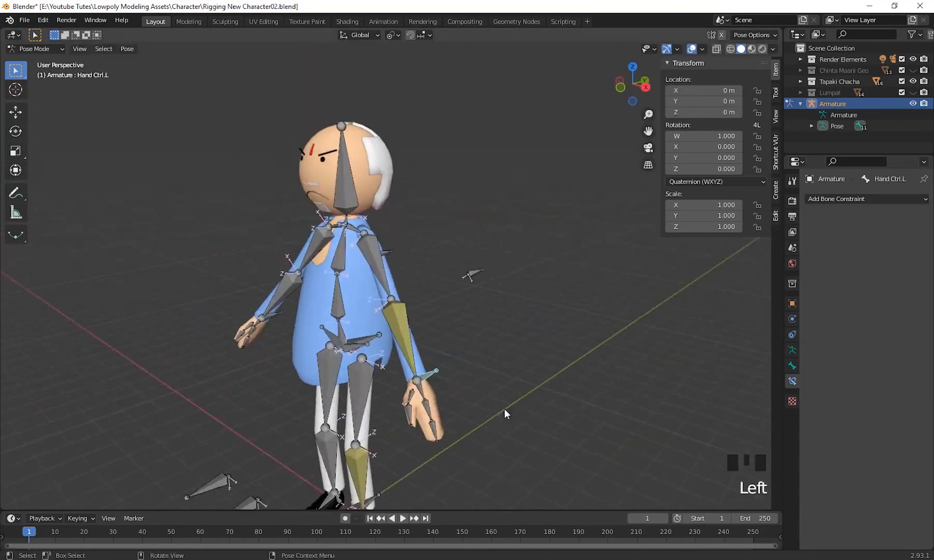
pyautogui.moveTo(504, 409); pyautogui.dragTo(544, 397, button='middle')
pyautogui.click(467, 339)
pyautogui.keyDown('shift'); pyautogui.moveTo(519, 430); pyautogui.dragTo(546, 402, button='middle'); pyautogui.keyUp('shift')
pyautogui.click(792, 366)
pyautogui.click(856, 419)
# Test the left arm's IK by moving Hand Ctrl.L and undo the move.
pyautogui.scroll(-3, 454, 272)
pyautogui.click(522, 111)
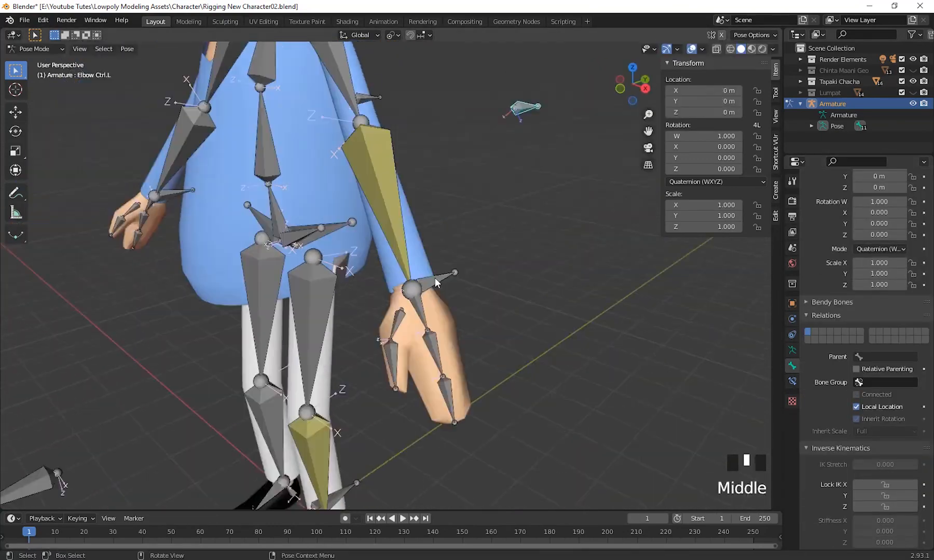
pyautogui.click(442, 270)
pyautogui.press('g')
pyautogui.keyDown('shift'); pyautogui.moveTo(508, 291); pyautogui.dragTo(527, 334, button='middle'); pyautogui.keyUp('shift')
pyautogui.hotkey('ctrl', 'z')
# Add a targeted bone constraint between the left hand bone and its control.
pyautogui.scroll(4, 527, 334)
pyautogui.moveTo(467, 324); pyautogui.dragTo(452, 336, button='middle')
pyautogui.keyDown('shift'); pyautogui.click(451, 366); pyautogui.keyUp('shift')
pyautogui.hotkey('ctrl', 'shift', 'c')
pyautogui.moveTo(540, 363); pyautogui.dragTo(555, 394, button='middle')
pyautogui.click(382, 340)
# Try extruding a control bone backward from the joint between Spine1 and Spine2 in the right side view.
pyautogui.scroll(-5, 825, 413)
pyautogui.scroll(-4, 597, 421)
pyautogui.keyDown('shift'); pyautogui.moveTo(291, 254); pyautogui.dragTo(271, 287, button='middle'); pyautogui.keyUp('shift')
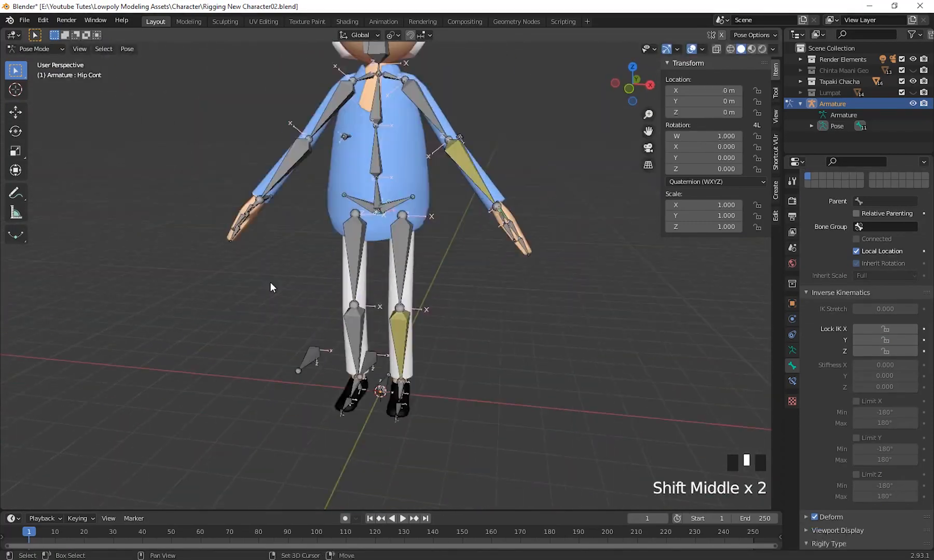
pyautogui.press('n')
pyautogui.click(404, 119)
pyautogui.press('Tab')
pyautogui.click(373, 262)
pyautogui.press('KP_3')
pyautogui.press('e')
pyautogui.scroll(2, 610, 282)
pyautogui.hotkey('ctrl', 'z')
pyautogui.click(374, 254)
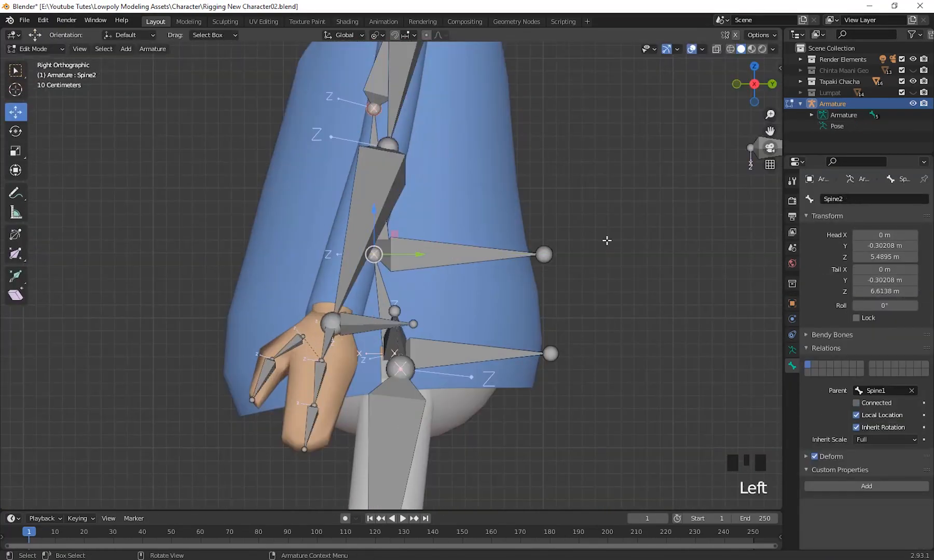
# Extrude a control bone backward from the upper end of Spine2.
pyautogui.keyDown('shift'); pyautogui.moveTo(571, 155); pyautogui.dragTo(581, 332, button='middle'); pyautogui.keyUp('shift')
pyautogui.press('e')
pyautogui.scroll(-4, 539, 275)
pyautogui.moveTo(534, 275); pyautogui.dragTo(490, 289, button='middle')
# Parent Spine2 to Spine1 with the Connected parent type.
pyautogui.click(327, 332)
pyautogui.scroll(3, 399, 300)
pyautogui.scroll(-4, 398, 300)
pyautogui.keyDown('shift'); pyautogui.click(317, 334); pyautogui.keyUp('shift')
pyautogui.hotkey('ctrl', 'p')
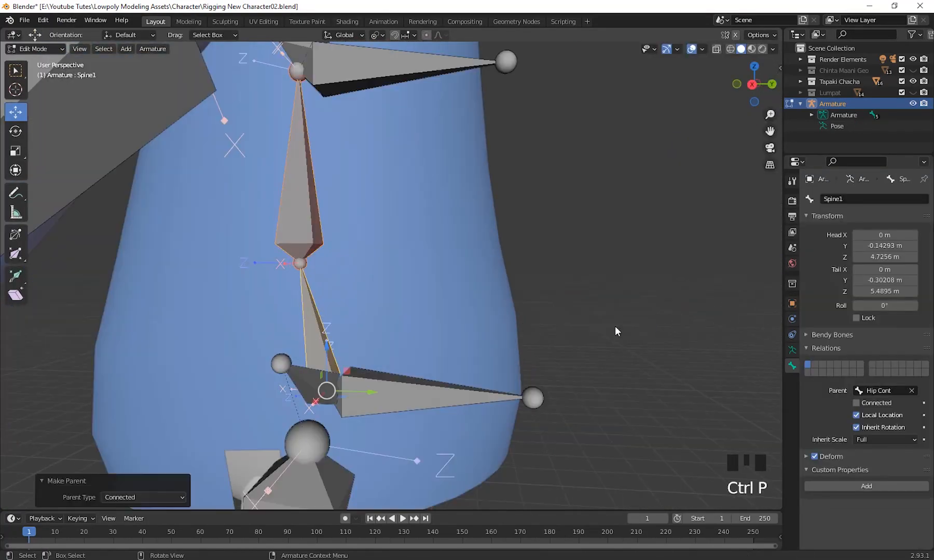
# Extrude a control bone backward from the upper end of Spine1 in Edit Mode.
pyautogui.press('Tab')
pyautogui.press('r')
pyautogui.click(354, 208)
pyautogui.click(36, 49)
pyautogui.click(44, 71)
pyautogui.click(345, 294)
pyautogui.press('e')
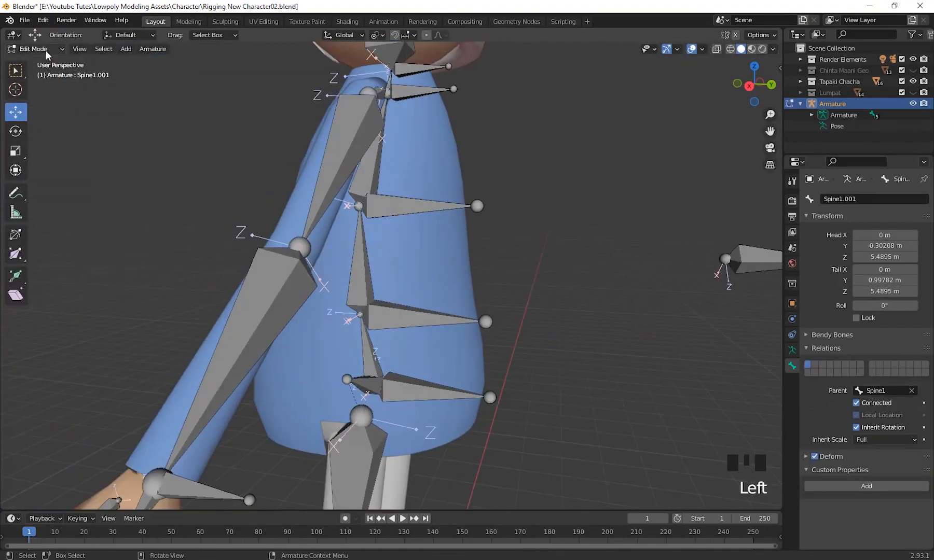
# Parent Spine2 to the new control bone at the upper end of Spine1.
pyautogui.click(359, 260)
pyautogui.keyDown('shift'); pyautogui.click(417, 317); pyautogui.keyUp('shift')
pyautogui.hotkey('ctrl', 'p')
pyautogui.hotkey('ctrl', 'p')
pyautogui.click(521, 281)
pyautogui.scroll(-5, 570, 408)
# Rename the spine, chest and head control bones Spine2 Cont, Back Ctrl and Head Cont in Pose Mode.
pyautogui.click(436, 211)
pyautogui.moveTo(569, 404); pyautogui.dragTo(609, 440, button='middle')
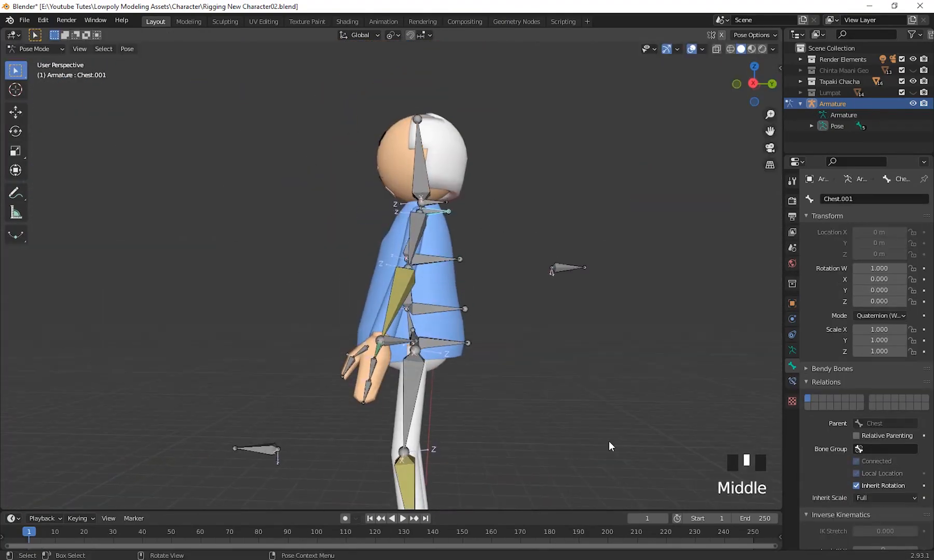
pyautogui.click(435, 201)
pyautogui.scroll(5, 455, 331)
pyautogui.click(415, 307)
pyautogui.doubleClick(872, 201)
pyautogui.write('Spine2 Cont')
pyautogui.click(441, 227)
pyautogui.doubleClick(878, 200)
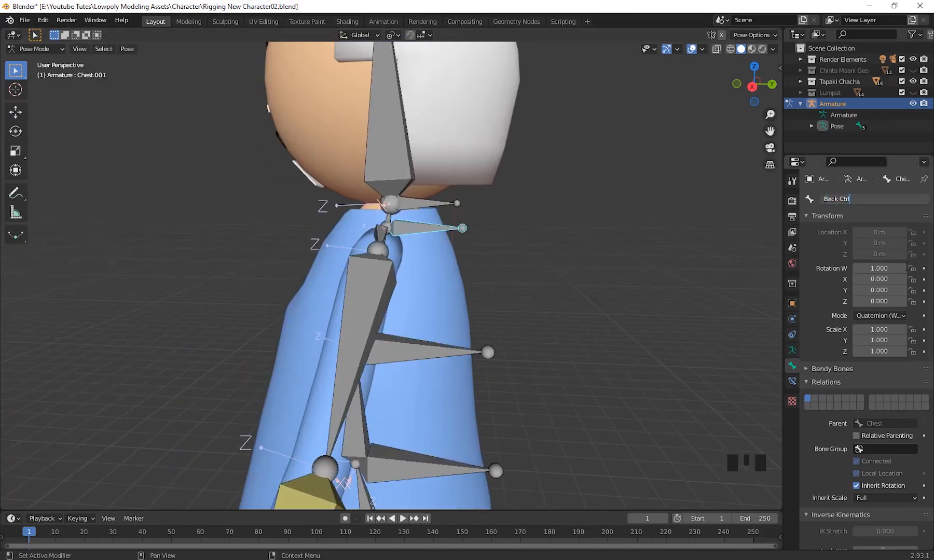
pyautogui.click(443, 202)
pyautogui.write('Head Cont')
# Add a Copy Rotation constraint to Finger2.L targeting Finger1.L and adjust the constraint's settings.
pyautogui.scroll(6, 584, 385)
pyautogui.click(412, 350)
pyautogui.moveTo(530, 379); pyautogui.dragTo(549, 402, button='middle')
pyautogui.keyDown('shift'); pyautogui.click(480, 306); pyautogui.keyUp('shift')
pyautogui.hotkey('ctrl', 'shift', 'c')
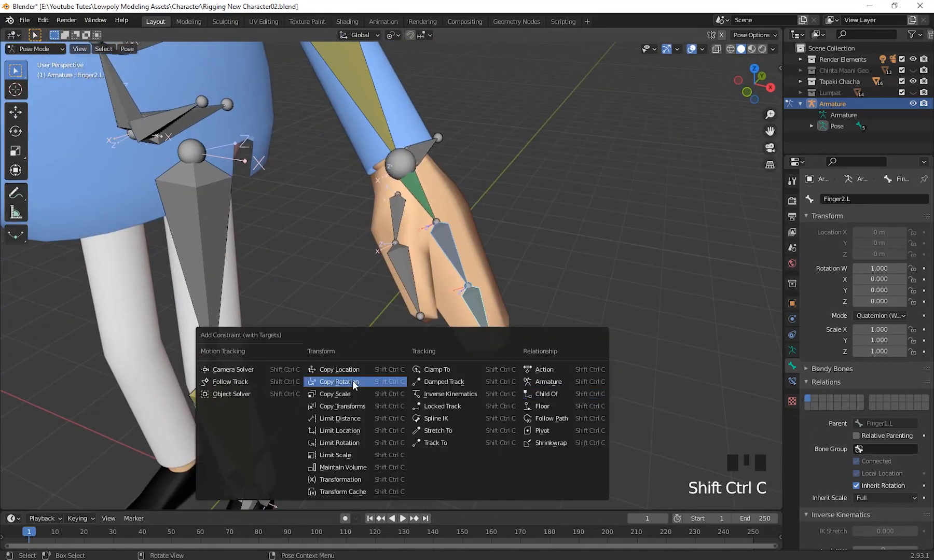
pyautogui.click(353, 383)
pyautogui.click(791, 381)
pyautogui.click(882, 323)
pyautogui.click(874, 380)
pyautogui.click(879, 337)
pyautogui.click(867, 395)
# Add a Copy Rotation constraint to the left thumb's tip bone, targeting the thumb's base bone.
pyautogui.click(442, 282)
pyautogui.moveTo(560, 332); pyautogui.dragTo(537, 372, button='middle')
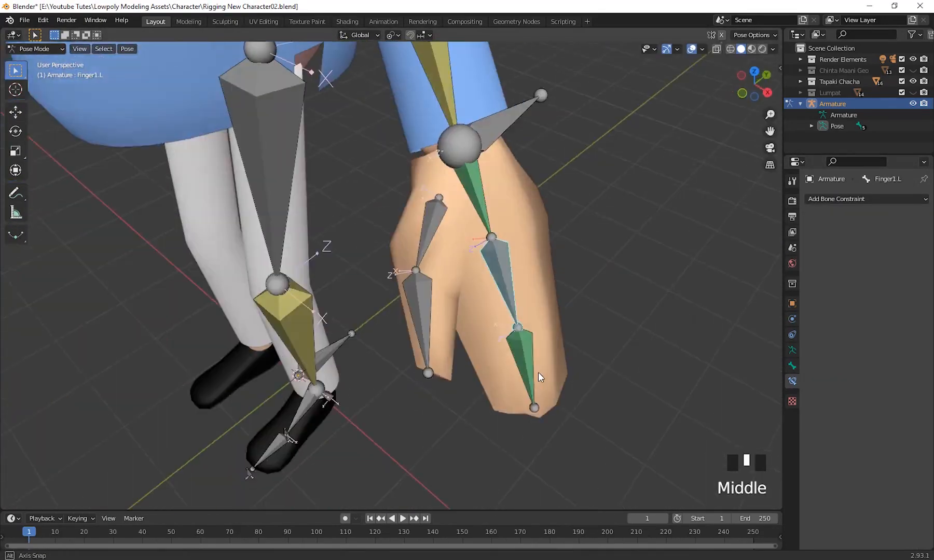
pyautogui.click(437, 240)
pyautogui.keyDown('shift'); pyautogui.click(417, 316); pyautogui.keyUp('shift')
pyautogui.hotkey('ctrl', 'shift', 'c')
pyautogui.press('r')
# Set the transform orientation to Local and test-rotate Hand Ctrl.L.
pyautogui.click(492, 270)
pyautogui.click(358, 36)
pyautogui.click(349, 82)
pyautogui.scroll(-3, 467, 291)
pyautogui.click(506, 304)
pyautogui.press('r')
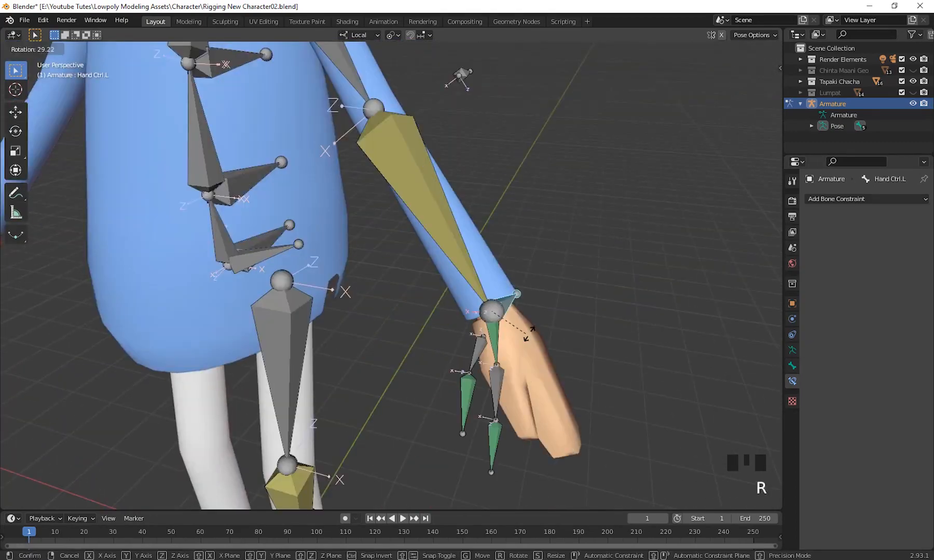
# Symmetrize the selected limb bones in Edit Mode to create the opposite-side rig with its controls.
pyautogui.click(34, 49)
pyautogui.click(38, 73)
pyautogui.keyDown('shift'); pyautogui.click(585, 314); pyautogui.keyUp('shift')
pyautogui.keyDown('shift'); pyautogui.click(387, 410); pyautogui.keyUp('shift')
pyautogui.keyDown('shift'); pyautogui.click(120, 147); pyautogui.keyUp('shift')
pyautogui.scroll(-6, 419, 310)
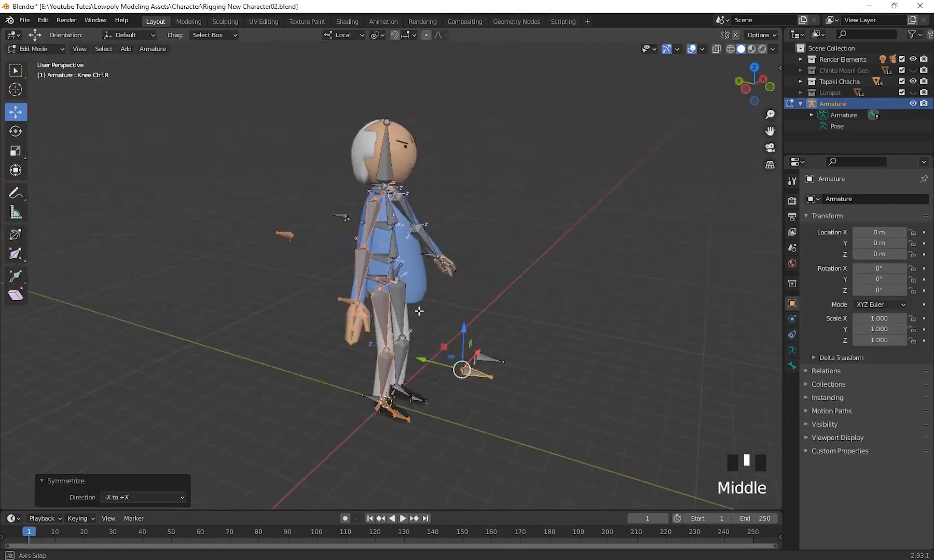
# Recalculate the roll of all bones and return the armature to Pose Mode.
pyautogui.moveTo(420, 310); pyautogui.dragTo(446, 306, button='middle')
pyautogui.press('a')
pyautogui.hotkey('shift', 'n')
pyautogui.click(382, 244)
pyautogui.keyDown('shift'); pyautogui.moveTo(446, 306); pyautogui.dragTo(444, 351, button='middle'); pyautogui.keyUp('shift')
pyautogui.press('Tab')
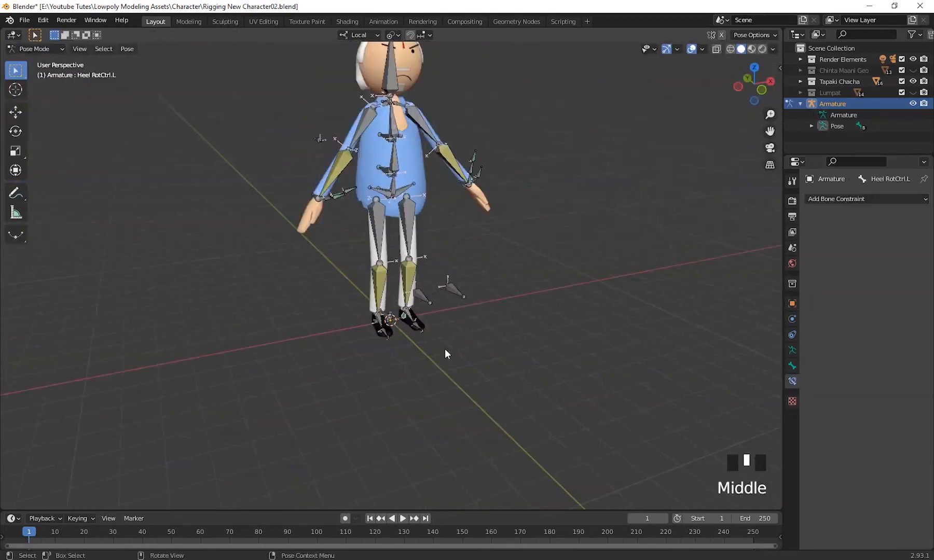
# Try rotating a control bone in Pose Mode to test the symmetrized rig.
pyautogui.scroll(4, 444, 350)
pyautogui.click(552, 273)
pyautogui.press('r')
pyautogui.rightClick(688, 260)
# Adjust the pole angle of Elbow.L's IK constraint to align the left arm.
pyautogui.click(530, 431)
pyautogui.keyDown('shift'); pyautogui.moveTo(539, 322); pyautogui.dragTo(467, 353, button='middle'); pyautogui.keyUp('shift')
pyautogui.click(474, 382)
pyautogui.moveTo(884, 289); pyautogui.dragTo(913, 289)
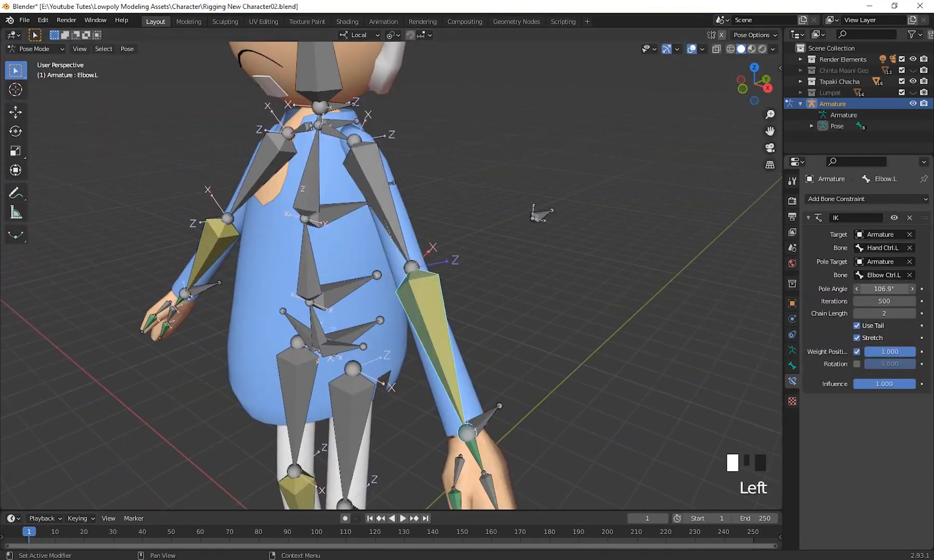
pyautogui.click(792, 366)
pyautogui.moveTo(467, 321); pyautogui.dragTo(529, 317, button='middle')
pyautogui.click(792, 381)
pyautogui.moveTo(884, 289); pyautogui.dragTo(850, 289)
pyautogui.moveTo(478, 353); pyautogui.dragTo(498, 311, button='middle')
# Check the left arm bones and fine-tune the left elbow's IK pole angle again.
pyautogui.click(519, 254)
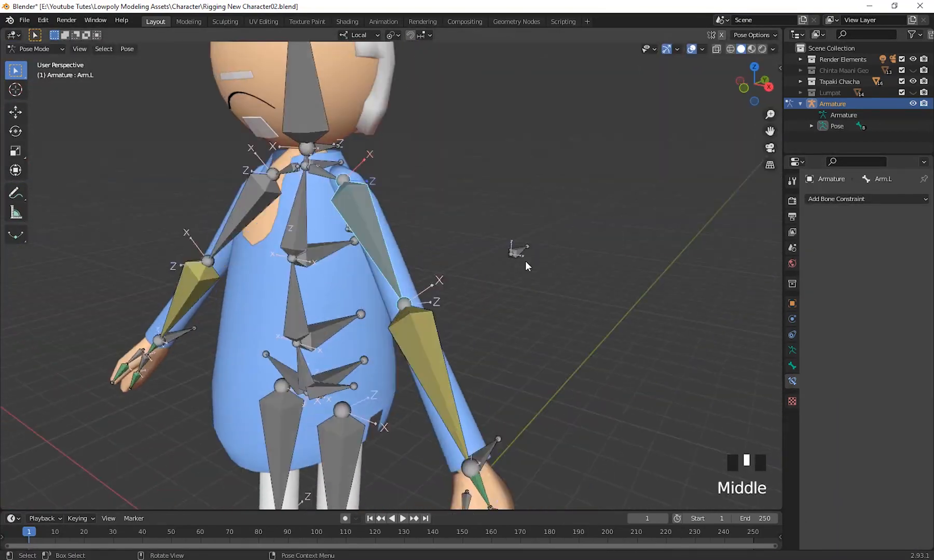
pyautogui.click(792, 365)
pyautogui.moveTo(525, 265); pyautogui.dragTo(428, 339, button='middle')
pyautogui.click(449, 290)
pyautogui.click(792, 381)
pyautogui.moveTo(884, 289); pyautogui.dragTo(913, 289)
# Move Elbow Ctrl.L to test how the left arm follows its pole target.
pyautogui.moveTo(570, 312); pyautogui.dragTo(649, 321, button='middle')
pyautogui.click(568, 254)
pyautogui.press('g')
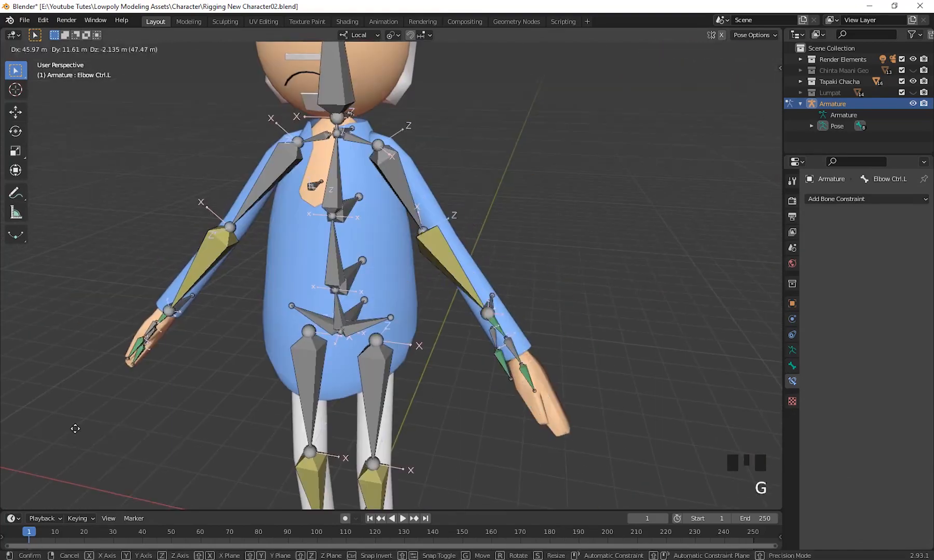
pyautogui.moveTo(259, 363); pyautogui.dragTo(519, 342, button='middle')
pyautogui.click(346, 291)
# Set the pole angle of Elbow.R's IK constraint to 90° and inspect the arms.
pyautogui.click(423, 320)
pyautogui.moveTo(363, 343); pyautogui.dragTo(463, 360, button='middle')
pyautogui.keyDown('shift'); pyautogui.moveTo(394, 311); pyautogui.dragTo(492, 332, button='middle'); pyautogui.keyUp('shift')
pyautogui.click(442, 228)
pyautogui.click(884, 289)
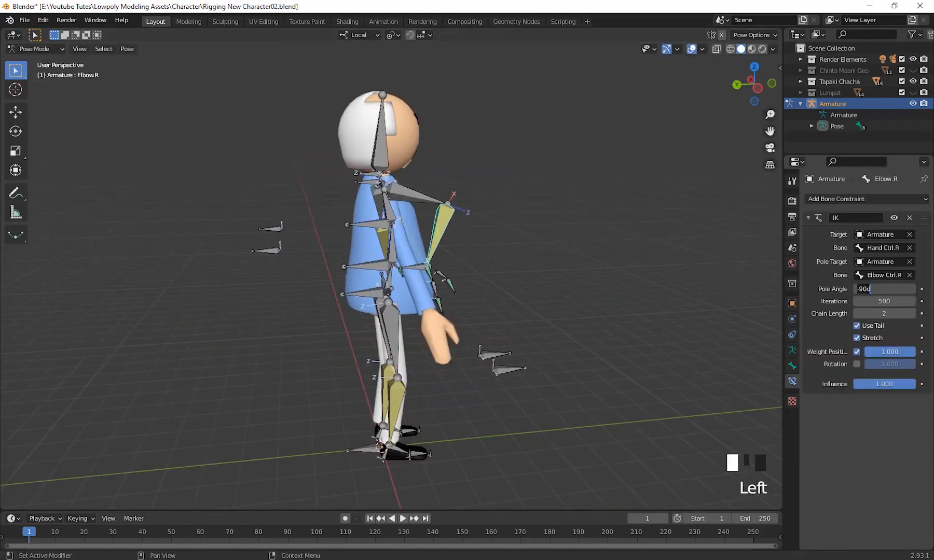
pyautogui.write('90')
pyautogui.press('Return')
pyautogui.moveTo(493, 290); pyautogui.dragTo(390, 269, button='middle')
pyautogui.click(390, 311)
pyautogui.keyDown('shift'); pyautogui.moveTo(482, 340); pyautogui.dragTo(598, 277, button='middle'); pyautogui.keyUp('shift')
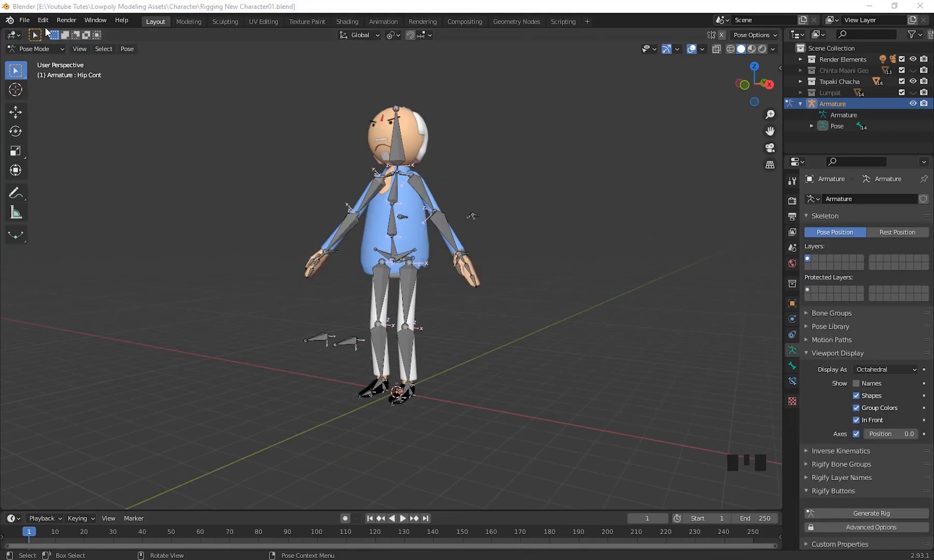
# Save the file as a new copy named Rigging New Character02.blend.
pyautogui.click(24, 20)
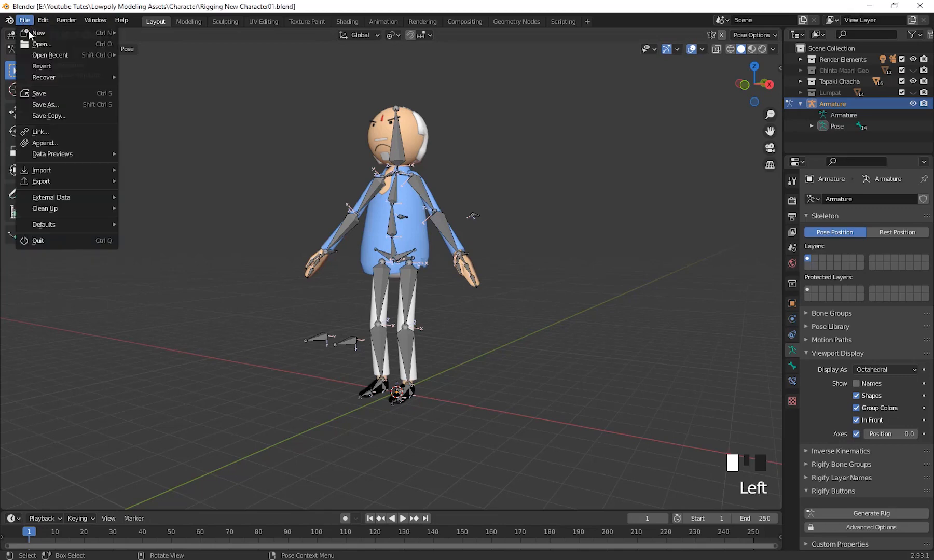
pyautogui.click(58, 104)
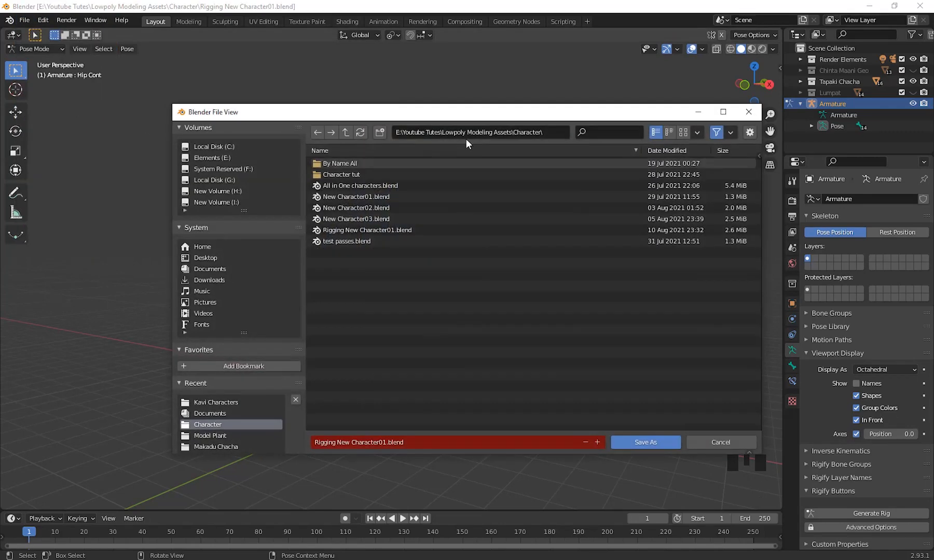
pyautogui.click(381, 442)
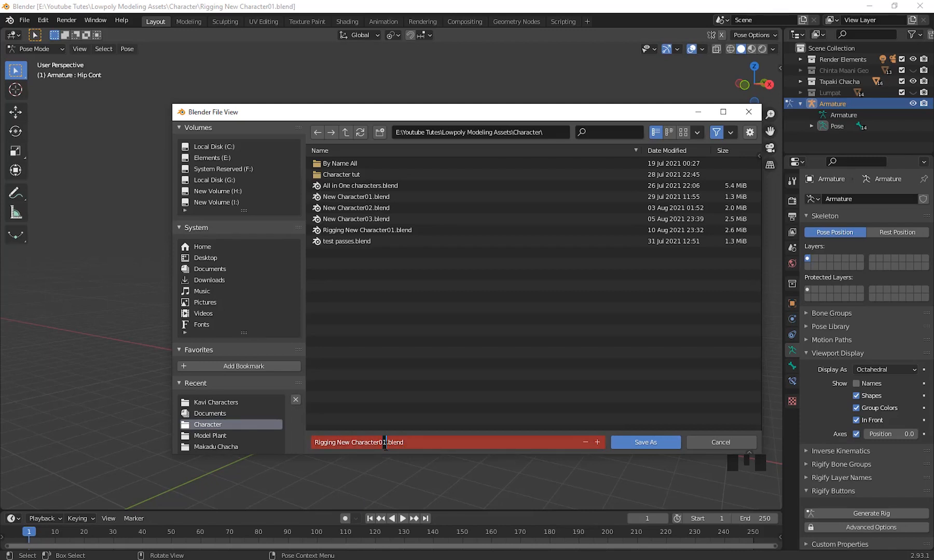
pyautogui.write('2')
pyautogui.press('Return')
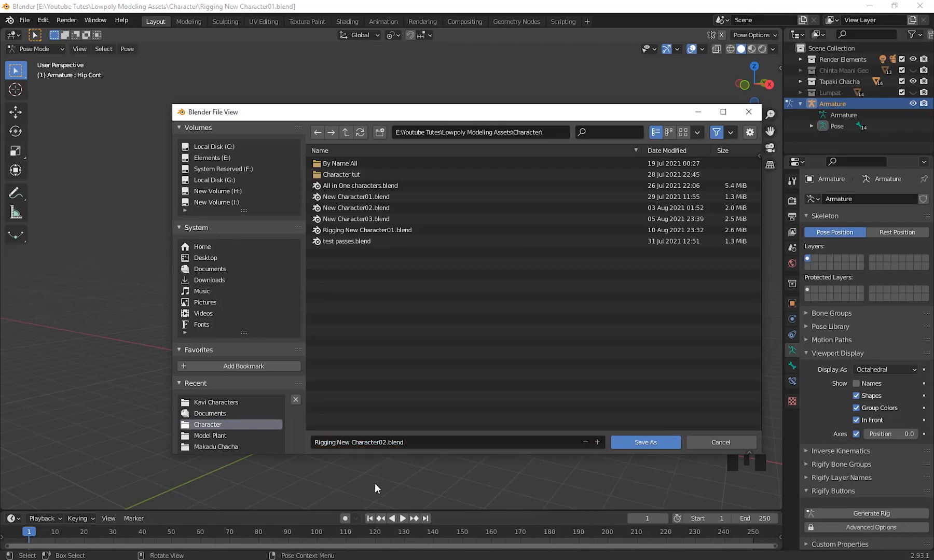
pyautogui.click(640, 444)
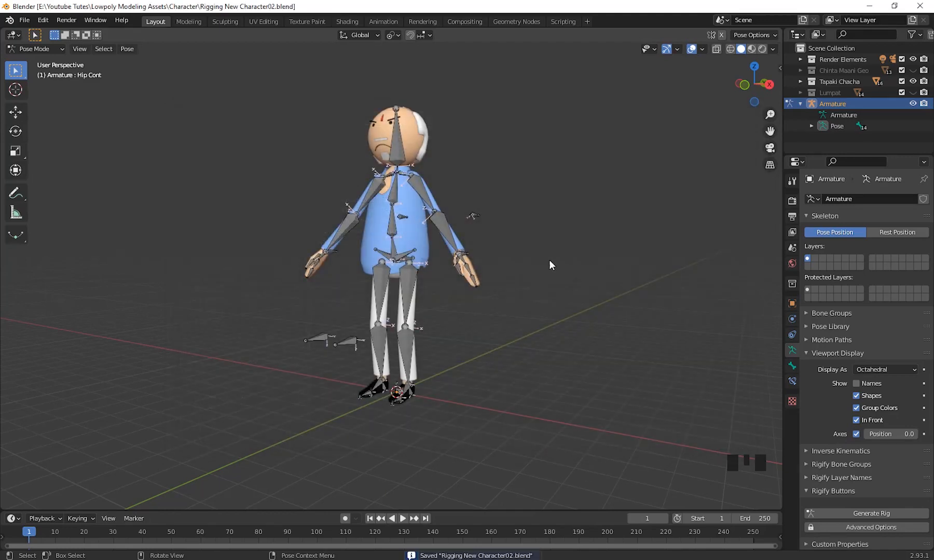
# Try rotating and moving the Hip Cont bone in Edit Mode.
pyautogui.moveTo(502, 356); pyautogui.dragTo(438, 305, button='middle')
pyautogui.scroll(4, 483, 370)
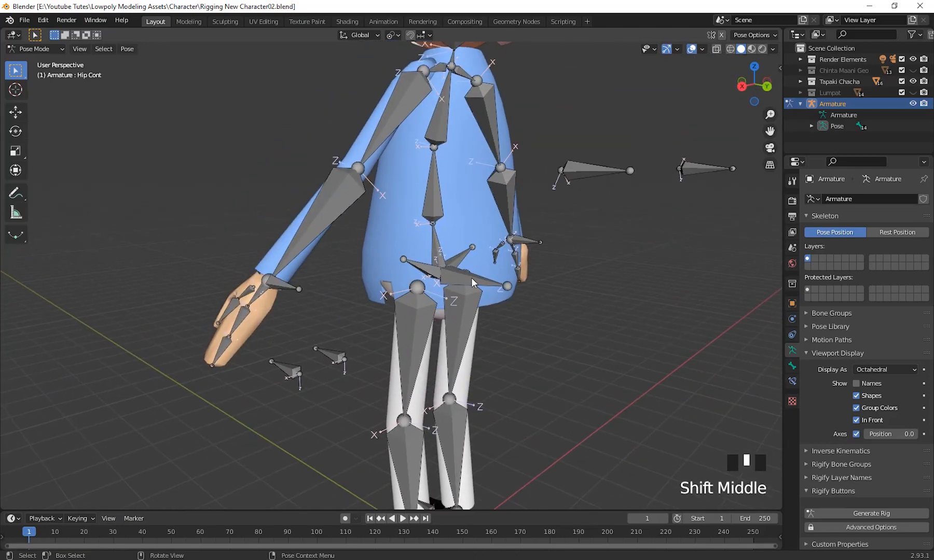
pyautogui.scroll(-3, 473, 282)
pyautogui.moveTo(506, 329); pyautogui.dragTo(493, 395, button='middle')
pyautogui.click(41, 50)
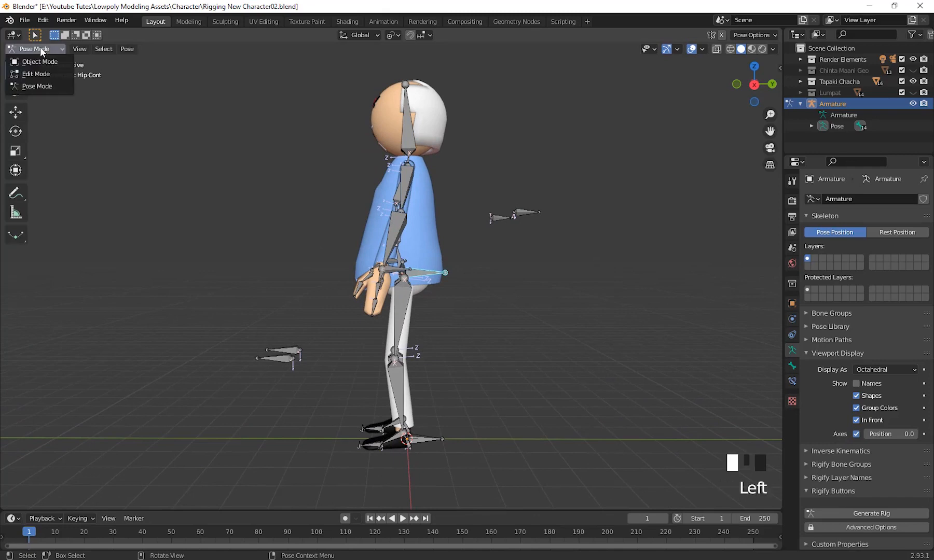
pyautogui.click(35, 78)
pyautogui.moveTo(576, 363); pyautogui.dragTo(441, 280, button='middle')
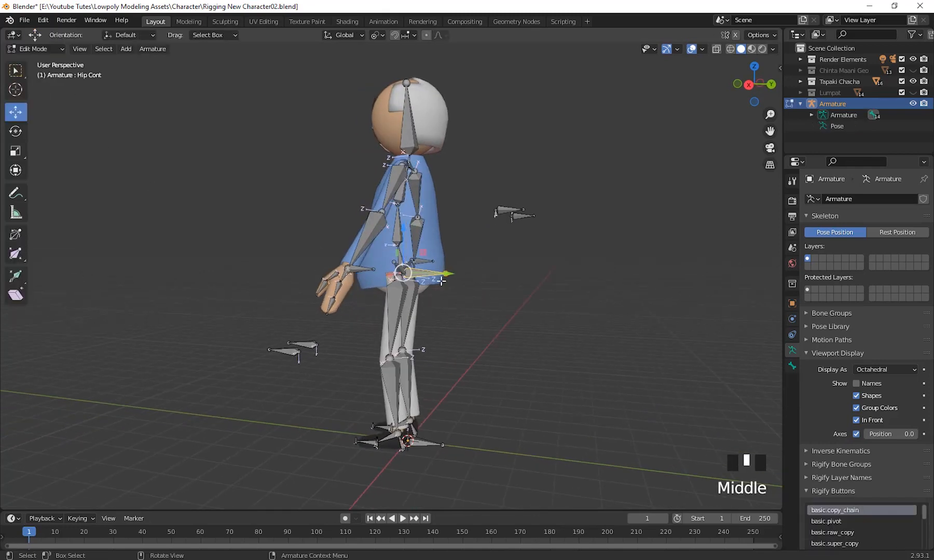
pyautogui.moveTo(485, 323); pyautogui.dragTo(567, 386, button='middle')
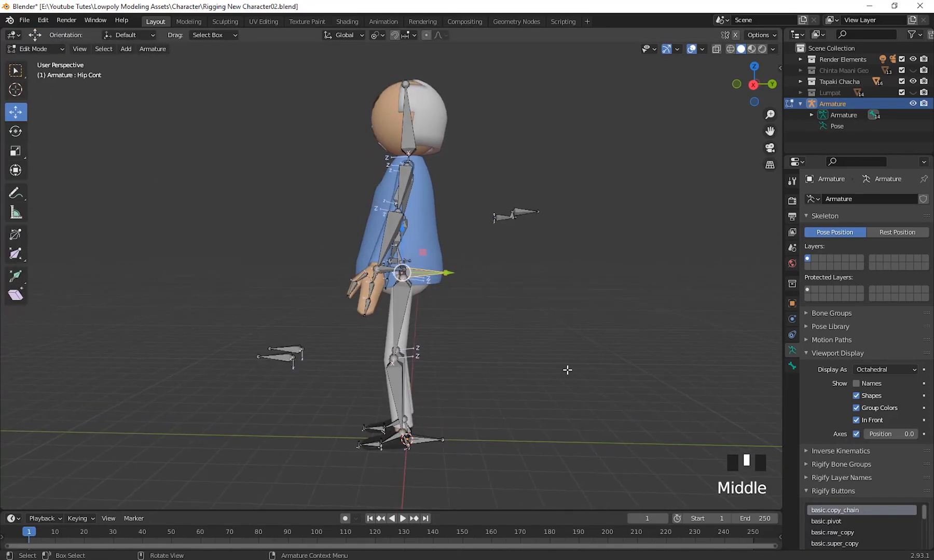
pyautogui.press('r')
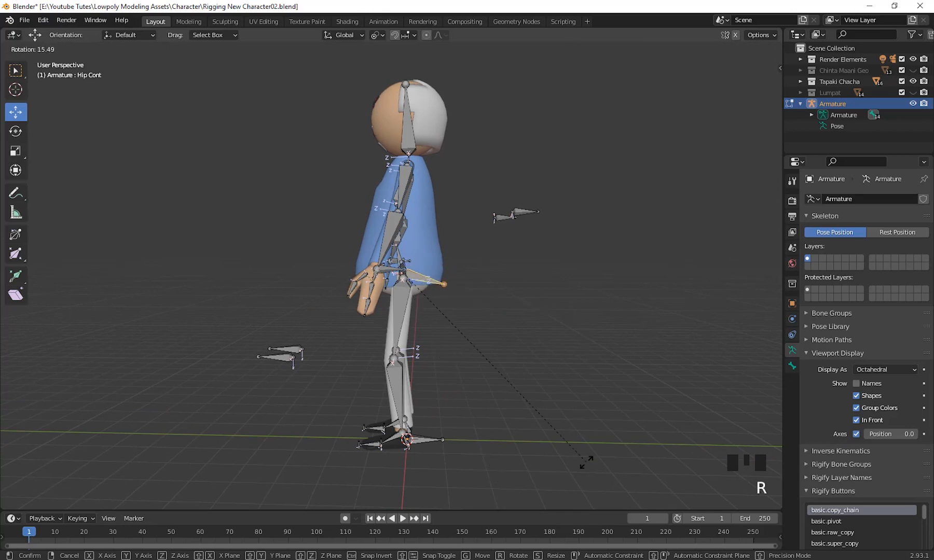
pyautogui.rightClick(586, 463)
pyautogui.press('g')
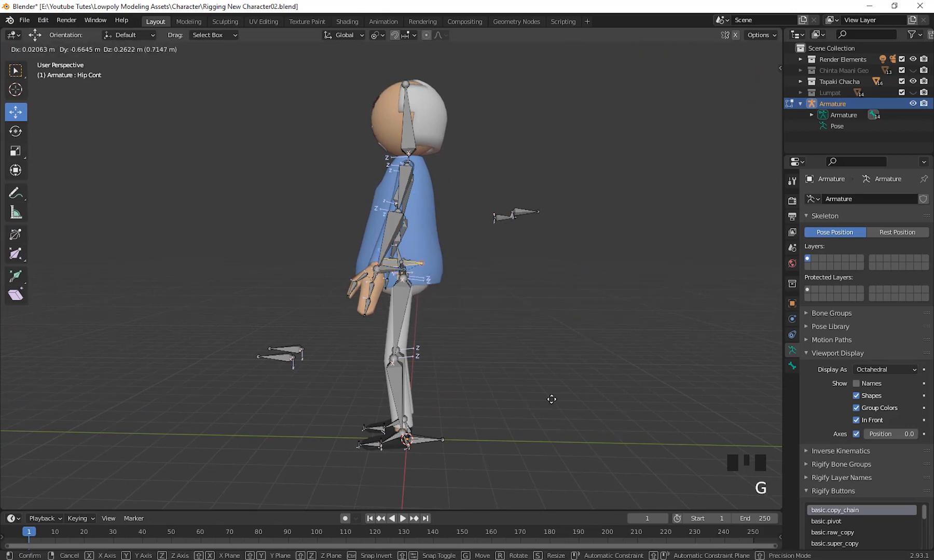
pyautogui.rightClick(664, 437)
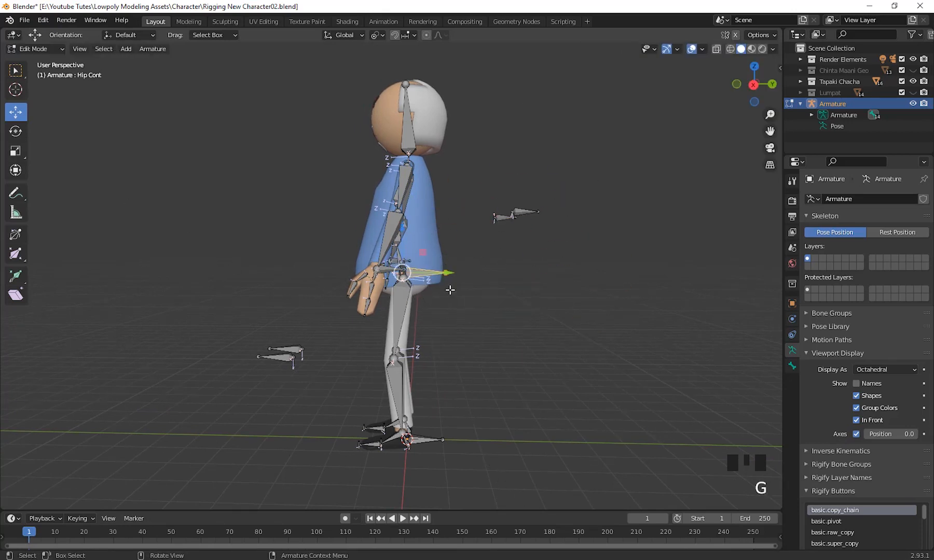
# Try rotating Hip Cont about the global X axis in Pose Mode.
pyautogui.scroll(3, 481, 370)
pyautogui.keyDown('shift'); pyautogui.moveTo(477, 375); pyautogui.dragTo(446, 415, button='middle'); pyautogui.keyUp('shift')
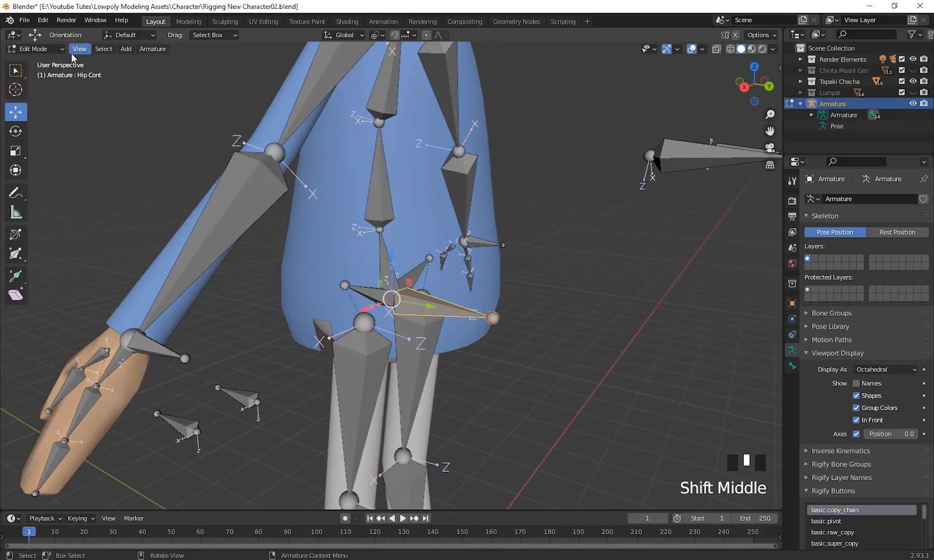
pyautogui.click(47, 85)
pyautogui.scroll(-3, 578, 338)
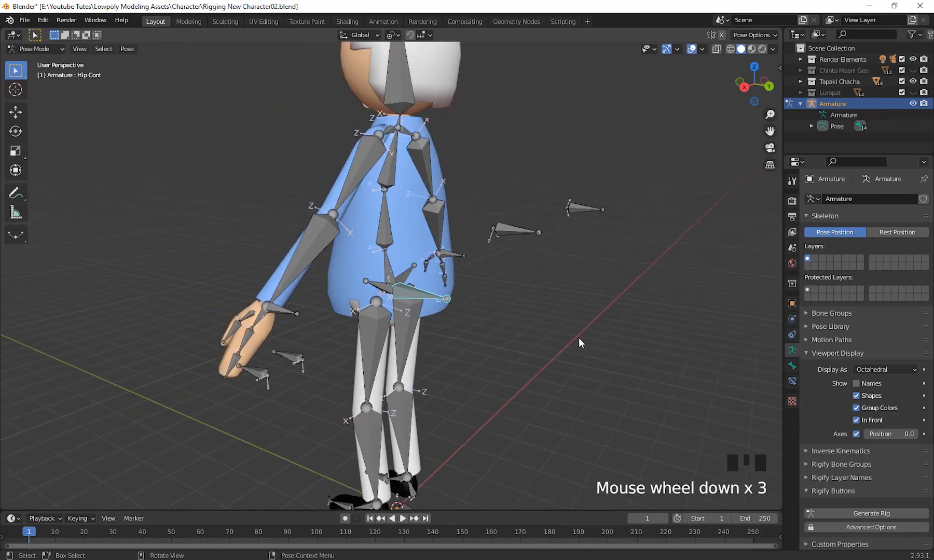
pyautogui.click(414, 293)
pyautogui.moveTo(521, 367); pyautogui.dragTo(533, 402, button='middle')
pyautogui.scroll(-1, 519, 402)
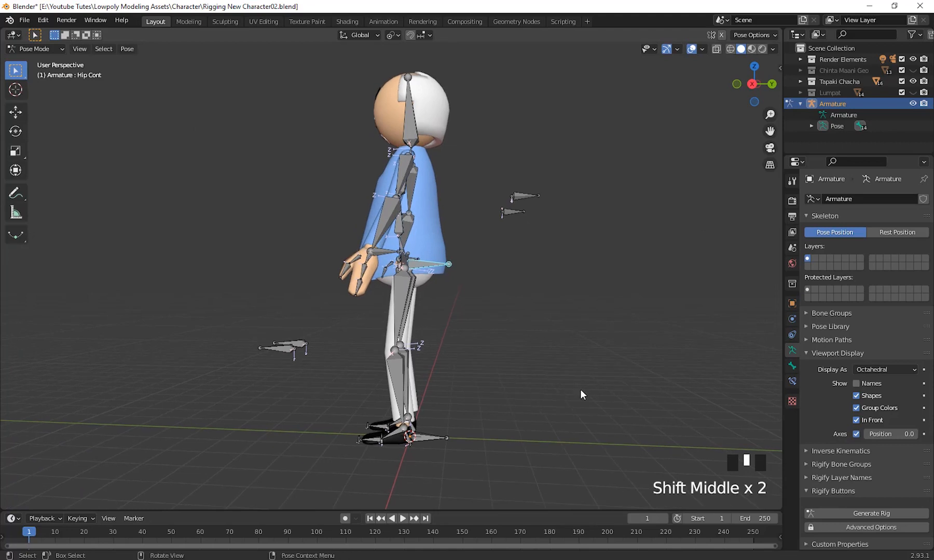
pyautogui.press('r')
pyautogui.press('x')
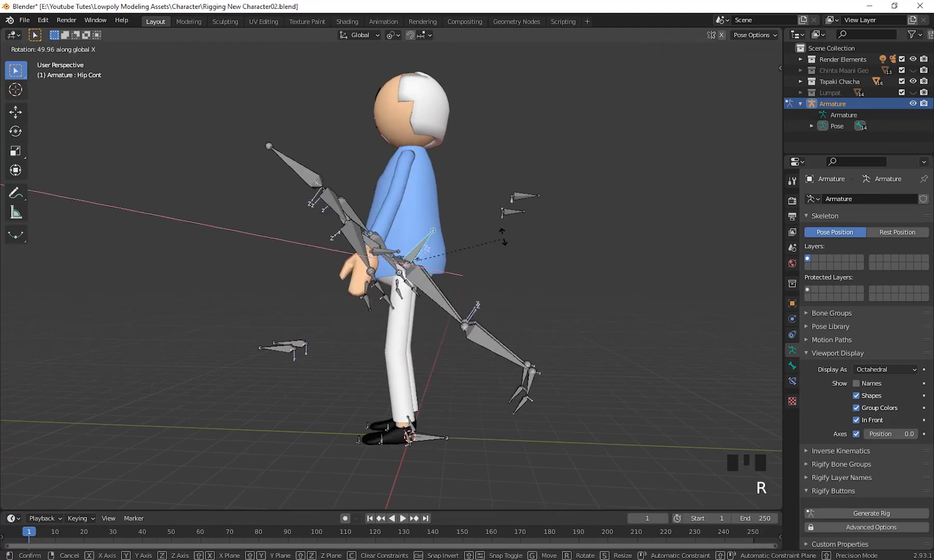
pyautogui.rightClick(439, 410)
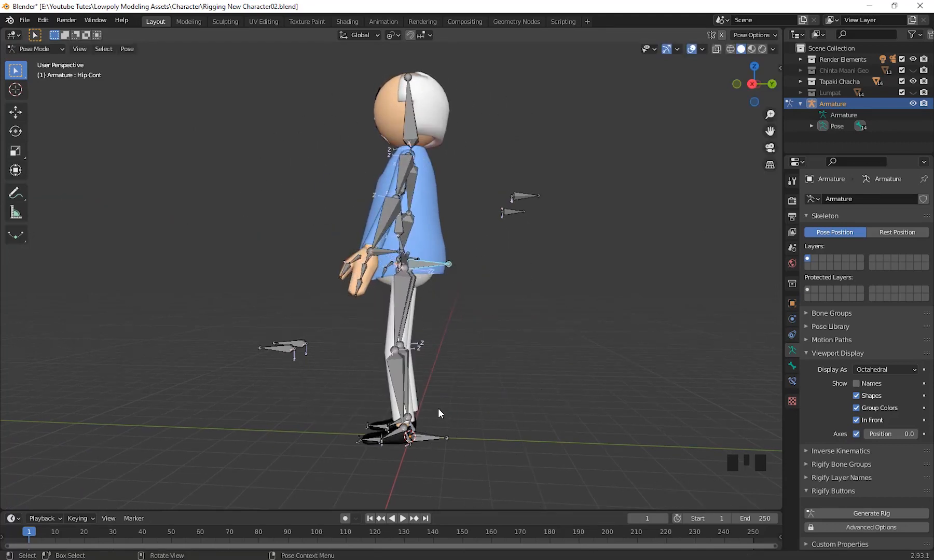
# Try a free trackball rotation of Hip Cont with the character seen from the front.
pyautogui.moveTo(439, 409); pyautogui.dragTo(578, 418, button='middle')
pyautogui.press('r')
pyautogui.press('r')
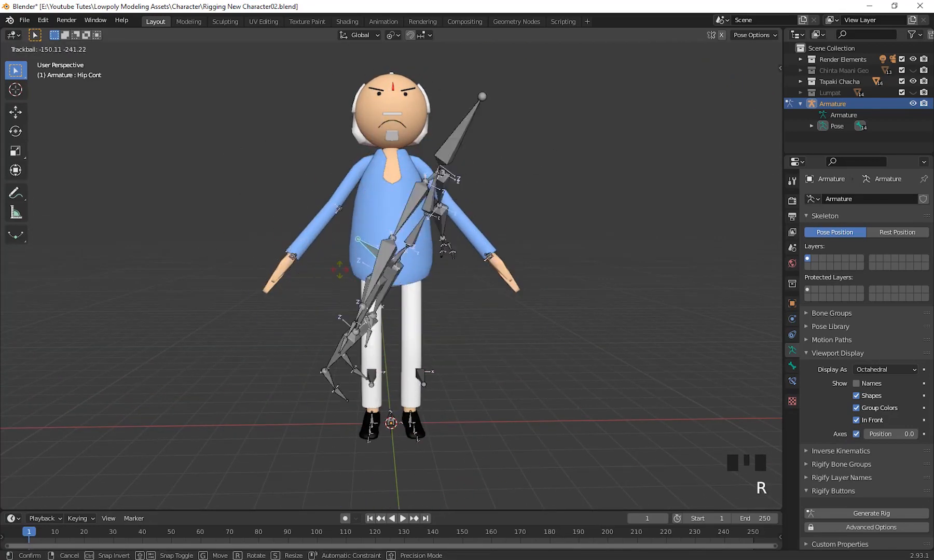
pyautogui.rightClick(457, 356)
pyautogui.scroll(-2, 504, 412)
pyautogui.moveTo(504, 412); pyautogui.dragTo(510, 418, button='middle')
pyautogui.scroll(2, 511, 419)
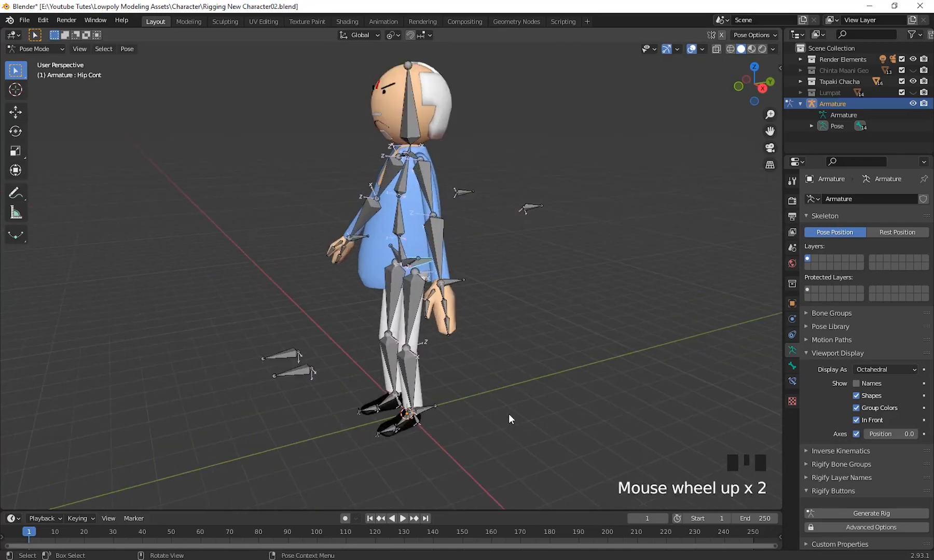
# Try rotating the Elbow.L bone in Pose Mode.
pyautogui.scroll(6, 509, 414)
pyautogui.keyDown('shift'); pyautogui.moveTo(598, 406); pyautogui.dragTo(477, 264, button='middle'); pyautogui.keyUp('shift')
pyautogui.moveTo(539, 294); pyautogui.dragTo(591, 389, button='middle')
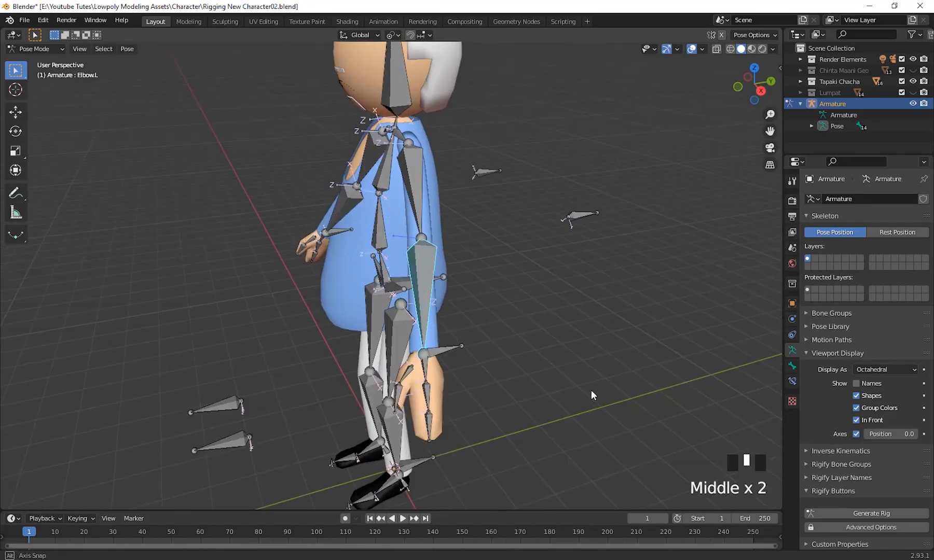
pyautogui.press('r')
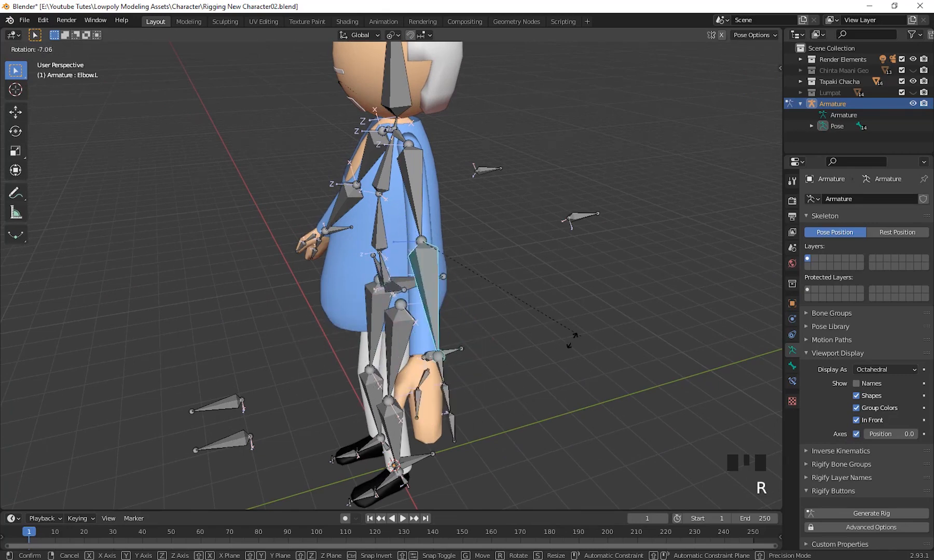
pyautogui.press('Escape')
pyautogui.scroll(-2, 499, 347)
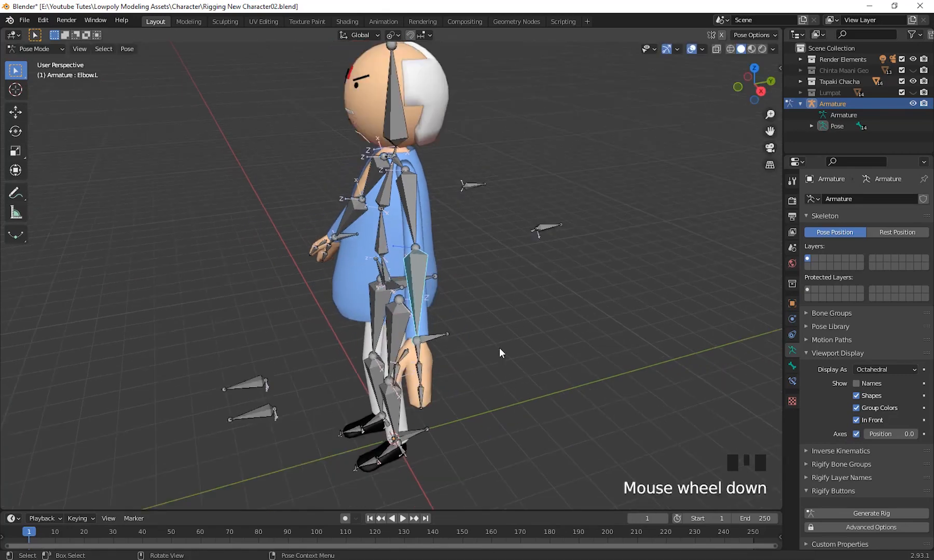
# Try rotating the Spine2 bone in Pose Mode with the character seen from the side.
pyautogui.moveTo(499, 347); pyautogui.dragTo(396, 276, button='middle')
pyautogui.click(388, 251)
pyautogui.moveTo(548, 345); pyautogui.dragTo(466, 326, button='middle')
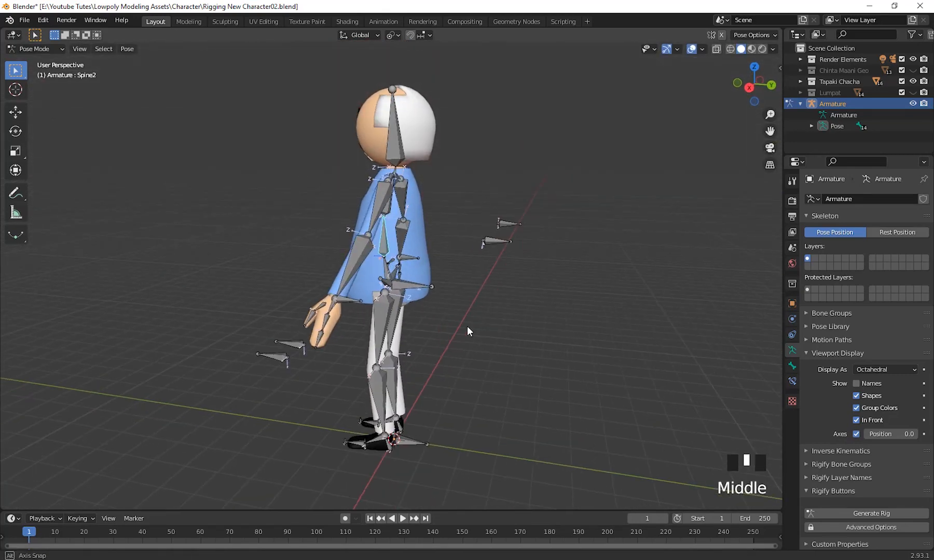
pyautogui.press('r')
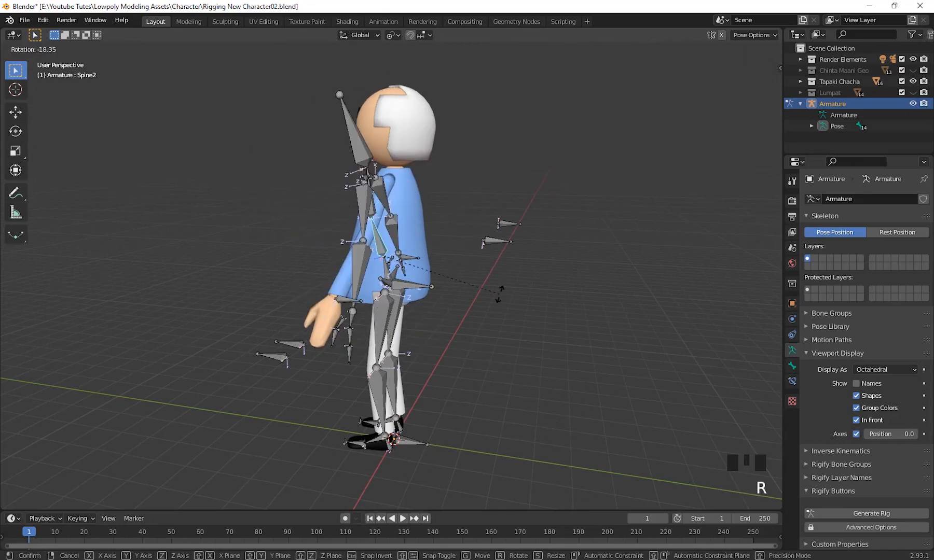
pyautogui.press('Escape')
# Examine the whole rig's bones and axes from the front and side, ending at the left shin and foot.
pyautogui.scroll(-2, 420, 398)
pyautogui.moveTo(420, 398); pyautogui.dragTo(471, 410, button='middle')
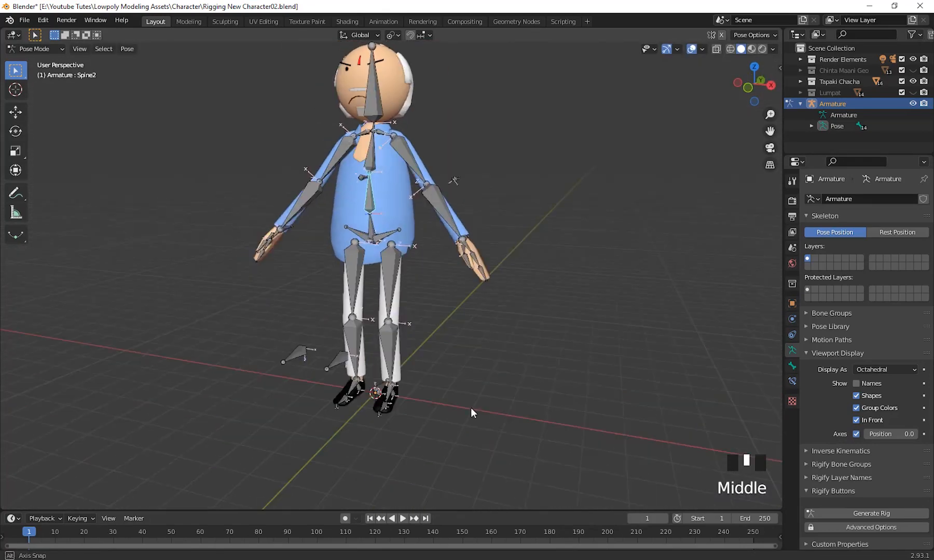
pyautogui.scroll(2, 391, 293)
pyautogui.moveTo(495, 459); pyautogui.dragTo(410, 134, button='middle')
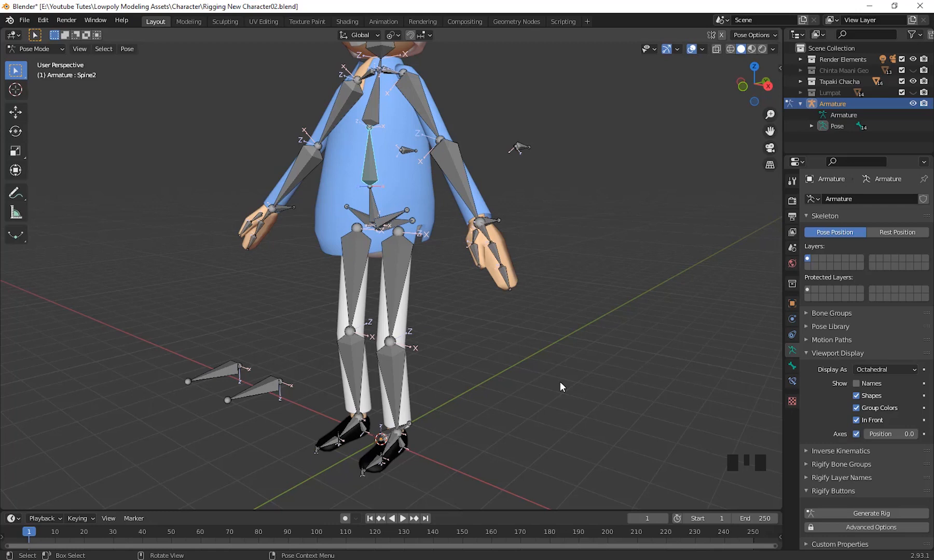
pyautogui.moveTo(548, 318); pyautogui.dragTo(532, 370, button='middle')
pyautogui.scroll(-2, 455, 332)
pyautogui.scroll(2, 530, 370)
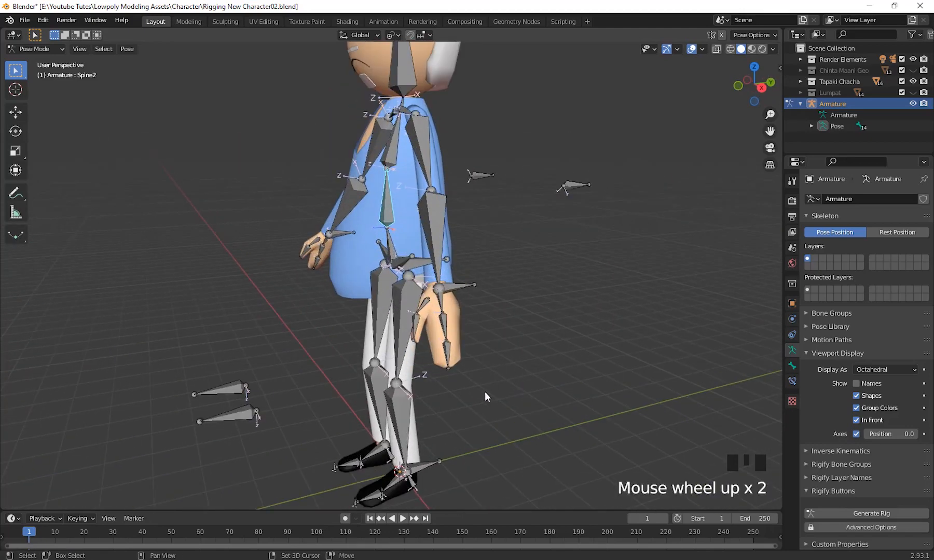
pyautogui.keyDown('shift'); pyautogui.moveTo(485, 392); pyautogui.dragTo(557, 229, button='middle'); pyautogui.keyUp('shift')
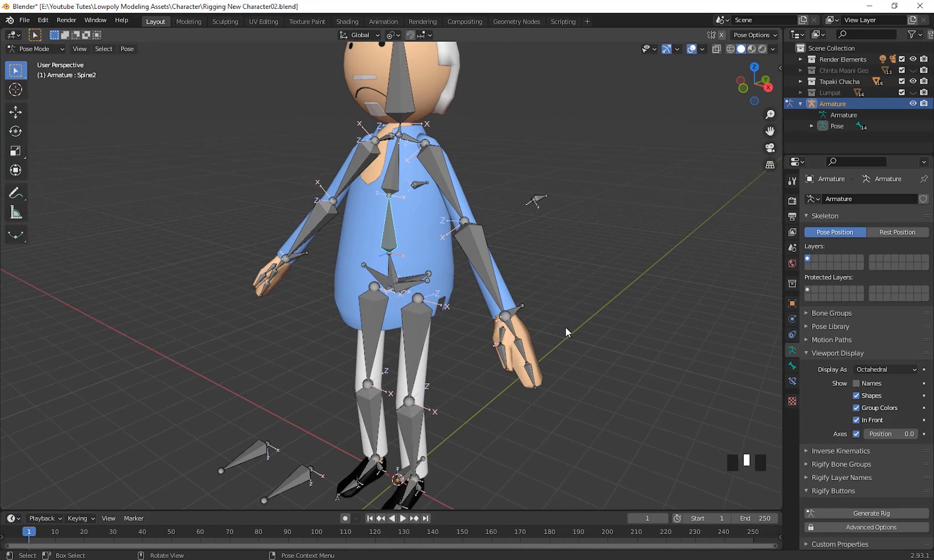
pyautogui.moveTo(564, 327); pyautogui.dragTo(564, 318, button='middle')
pyautogui.scroll(-2, 564, 337)
pyautogui.keyDown('shift'); pyautogui.moveTo(564, 365); pyautogui.dragTo(567, 323, button='middle'); pyautogui.keyUp('shift')
pyautogui.scroll(2, 454, 309)
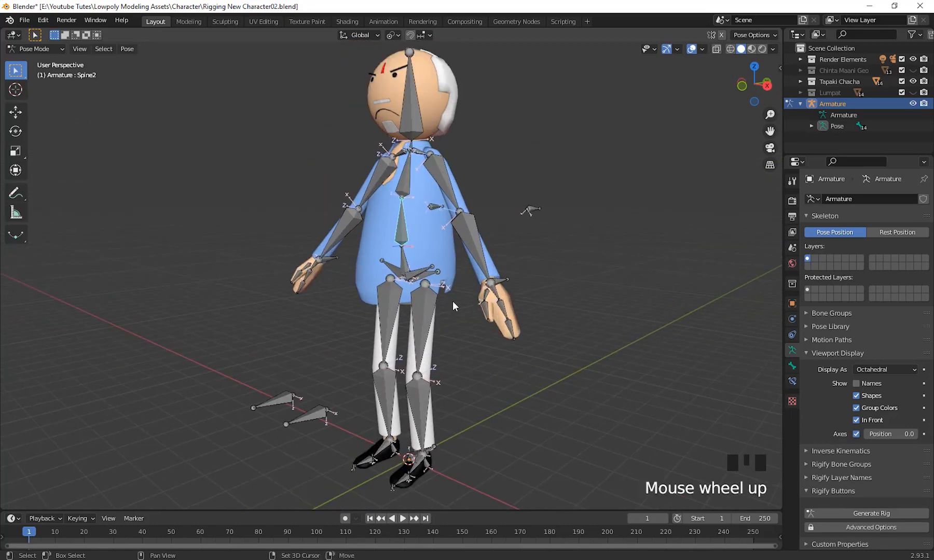
pyautogui.keyDown('shift'); pyautogui.moveTo(455, 309); pyautogui.dragTo(423, 325, button='middle'); pyautogui.keyUp('shift')
pyautogui.scroll(2, 506, 367)
pyautogui.keyDown('shift'); pyautogui.moveTo(506, 367); pyautogui.dragTo(119, 153, button='middle'); pyautogui.keyUp('shift')
pyautogui.scroll(5, 471, 337)
pyautogui.scroll(-3, 444, 364)
# Switch the armature to Edit Mode and examine the shin and foot bones from the side.
pyautogui.click(59, 50)
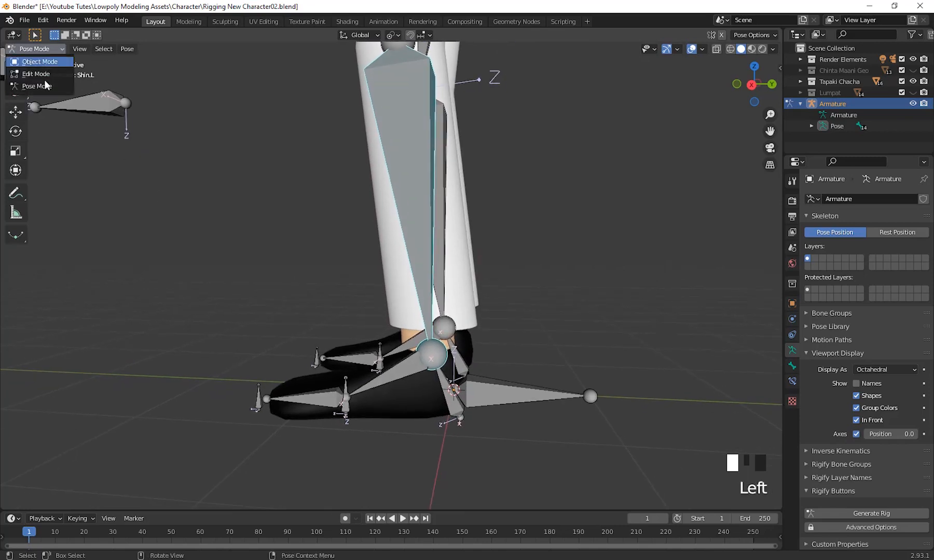
pyautogui.click(37, 73)
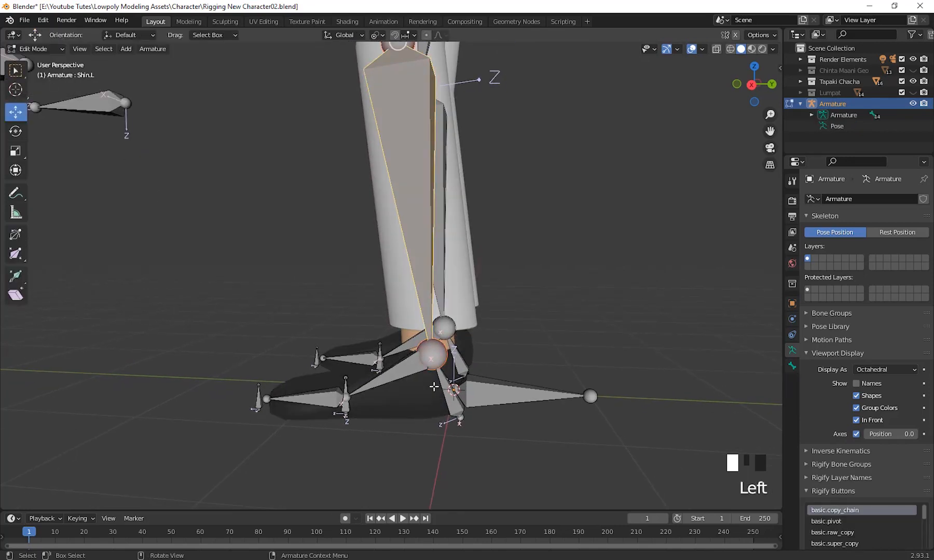
pyautogui.keyDown('shift'); pyautogui.moveTo(433, 387); pyautogui.dragTo(600, 311, button='middle'); pyautogui.keyUp('shift')
pyautogui.scroll(2, 477, 341)
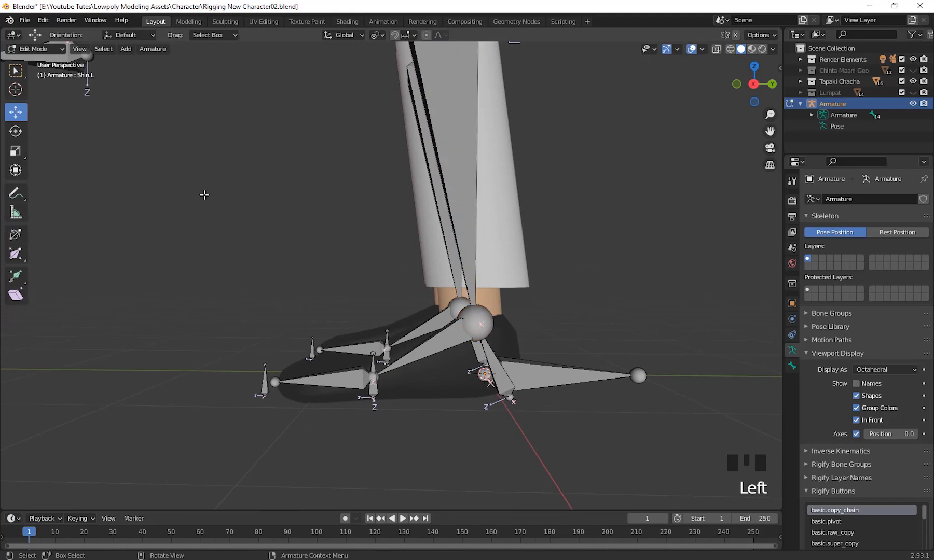
pyautogui.click(53, 52)
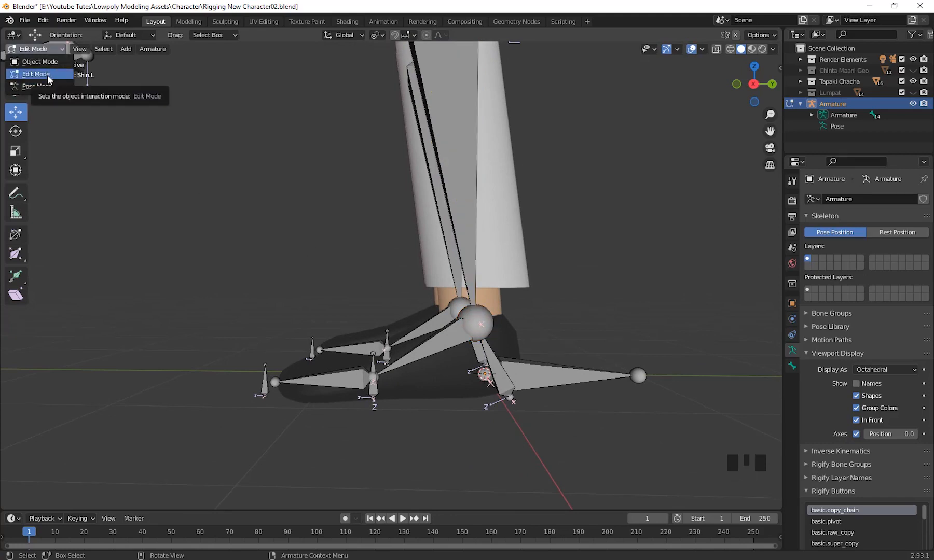
pyautogui.click(41, 73)
pyautogui.scroll(-2, 498, 408)
pyautogui.moveTo(498, 408); pyautogui.dragTo(501, 259, button='middle')
pyautogui.moveTo(436, 375); pyautogui.dragTo(538, 361, button='middle')
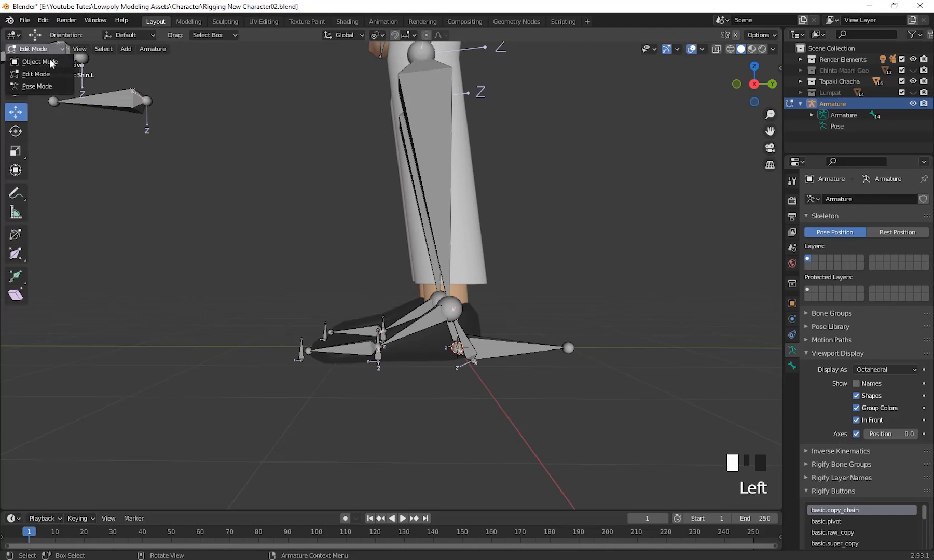
# Try rotating and moving the Heel RotCtrl.L bone in Pose Mode.
pyautogui.click(49, 86)
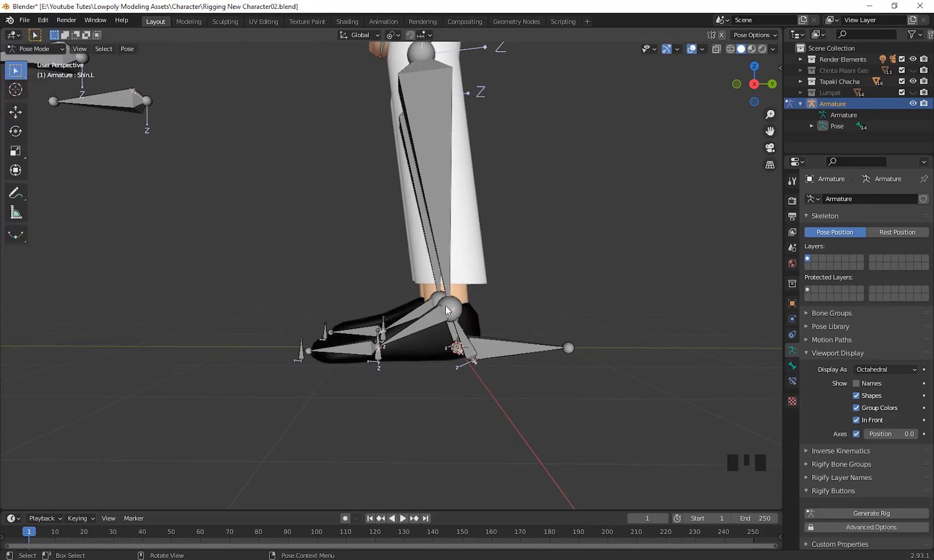
pyautogui.click(460, 340)
pyautogui.moveTo(460, 340); pyautogui.dragTo(593, 381, button='middle')
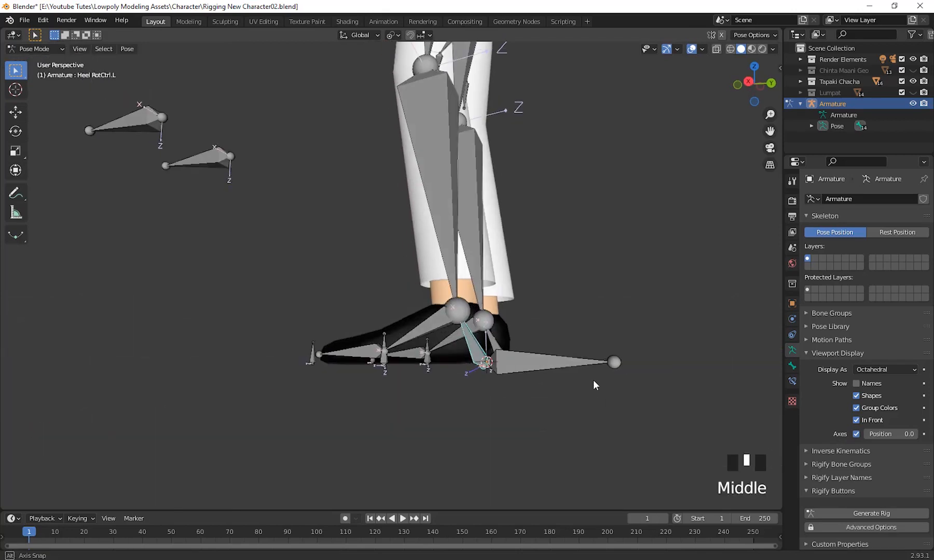
pyautogui.press('r')
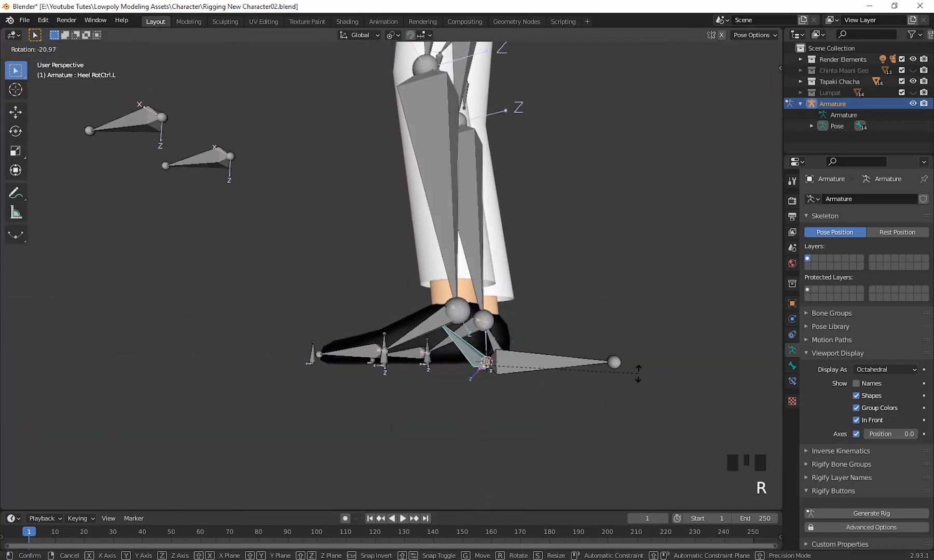
pyautogui.click(573, 433)
pyautogui.moveTo(572, 432); pyautogui.dragTo(603, 438, button='middle')
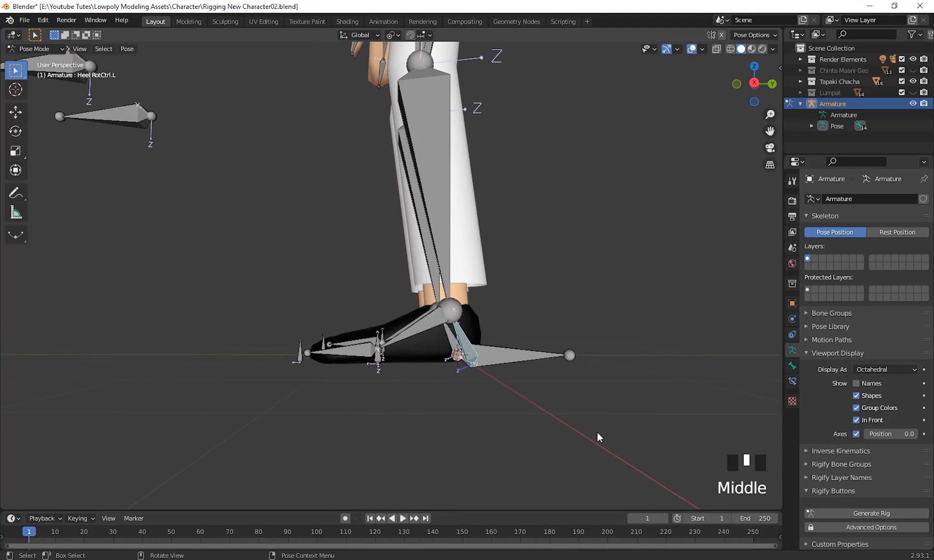
pyautogui.press('g')
pyautogui.rightClick(642, 388)
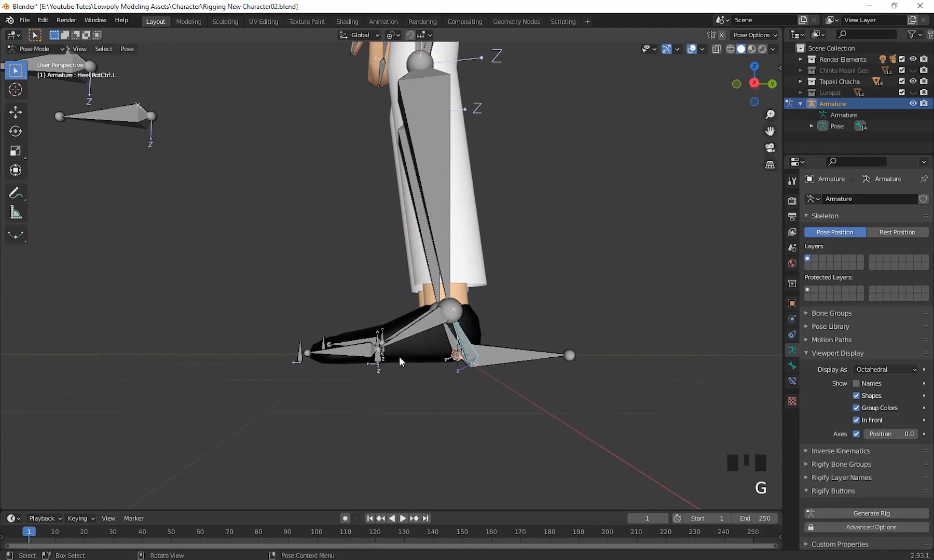
# Try rotating the Shin.L bone in Pose Mode to see how the foot bones follow.
pyautogui.moveTo(405, 344); pyautogui.dragTo(474, 330, button='middle')
pyautogui.scroll(2, 523, 452)
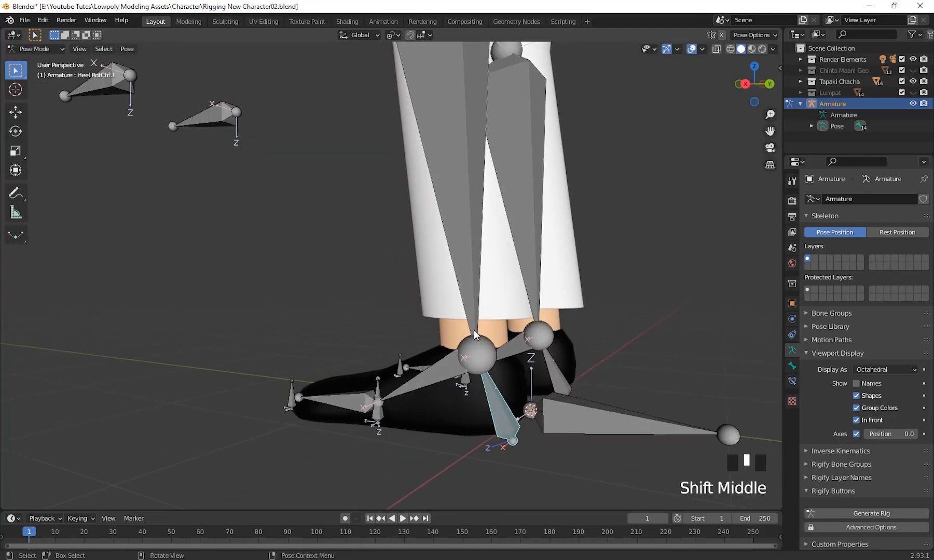
pyautogui.click(463, 241)
pyautogui.scroll(-3, 464, 241)
pyautogui.keyDown('shift'); pyautogui.moveTo(464, 242); pyautogui.dragTo(475, 244, button='middle'); pyautogui.keyUp('shift')
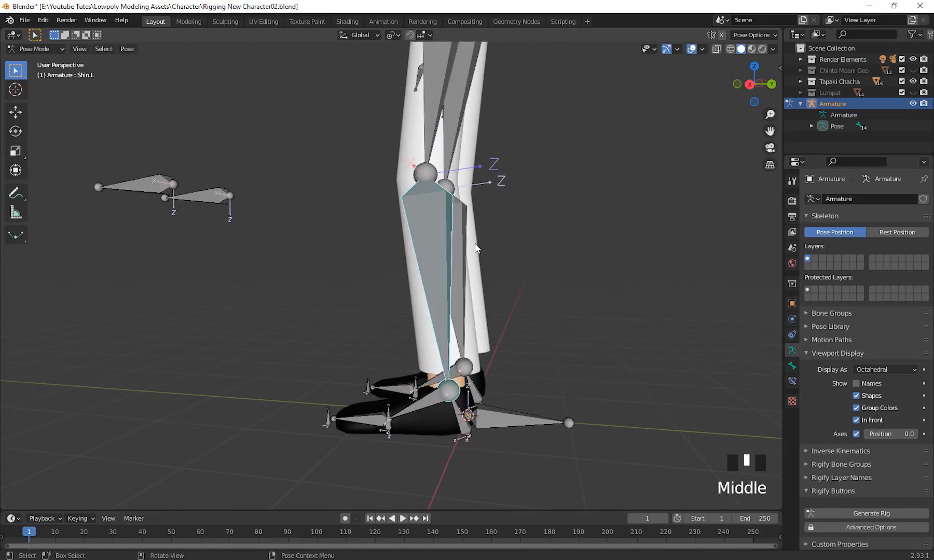
pyautogui.press('r')
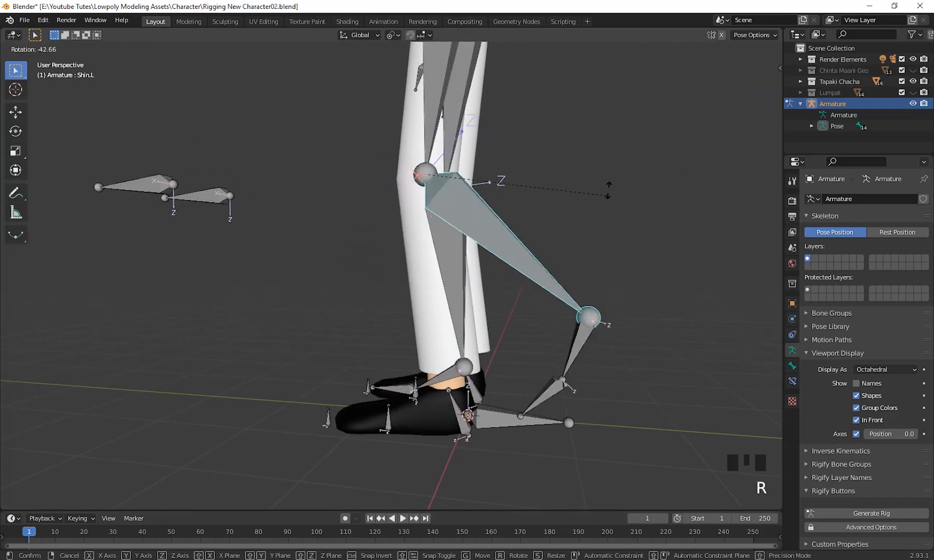
pyautogui.rightClick(373, 466)
# Return the armature to Edit Mode and examine the left foot's ankle, heel and toe control bones up close.
pyautogui.moveTo(439, 70); pyautogui.dragTo(409, 181, button='middle')
pyautogui.scroll(-3, 541, 398)
pyautogui.scroll(3, 518, 416)
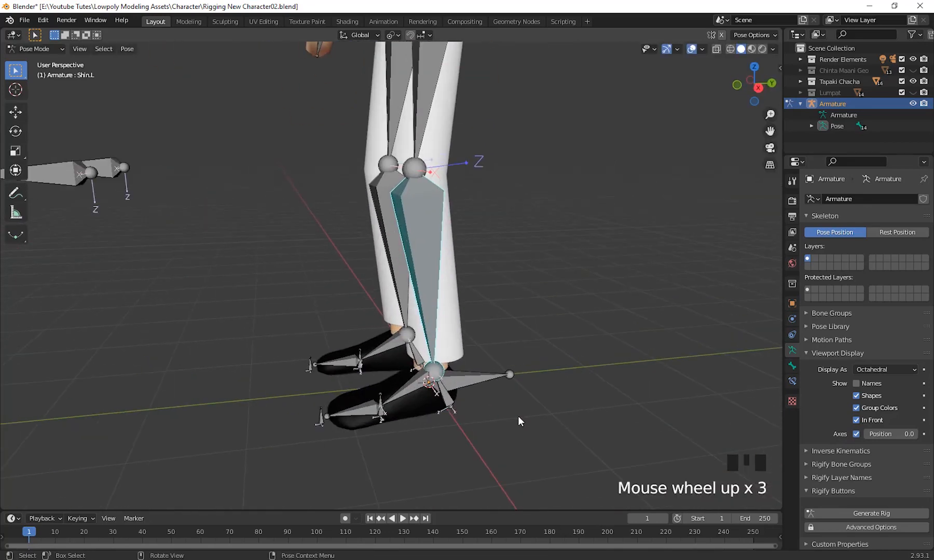
pyautogui.keyDown('shift'); pyautogui.moveTo(518, 416); pyautogui.dragTo(457, 383, button='middle'); pyautogui.keyUp('shift')
pyautogui.scroll(2, 494, 397)
pyautogui.click(36, 49)
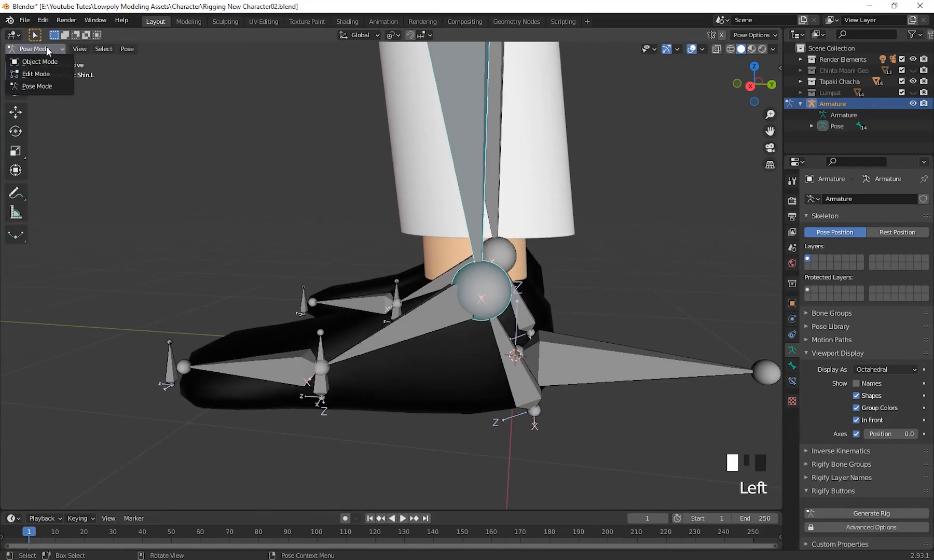
pyautogui.click(44, 74)
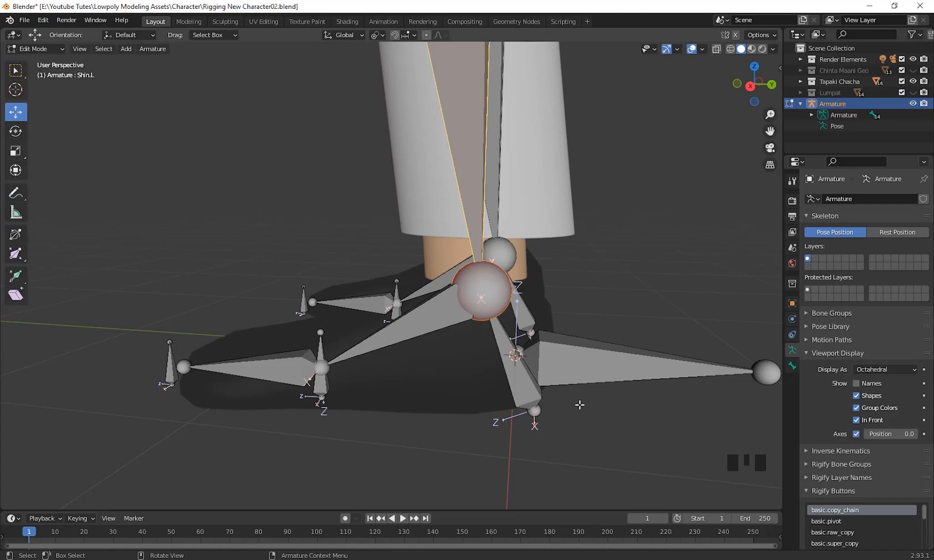
pyautogui.moveTo(579, 405); pyautogui.dragTo(616, 432, button='middle')
pyautogui.scroll(2, 674, 475)
pyautogui.keyDown('shift'); pyautogui.moveTo(673, 475); pyautogui.dragTo(648, 456, button='middle'); pyautogui.keyUp('shift')
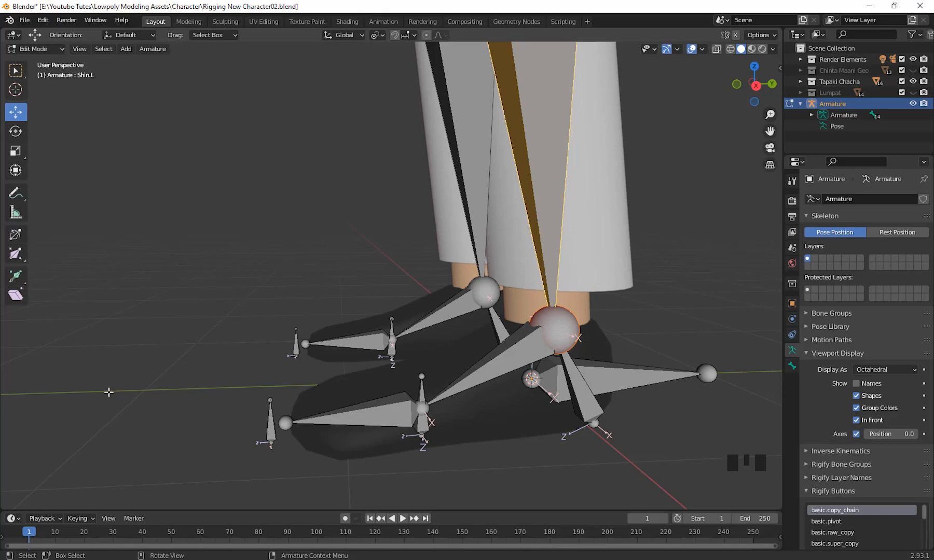
pyautogui.scroll(-2, 629, 411)
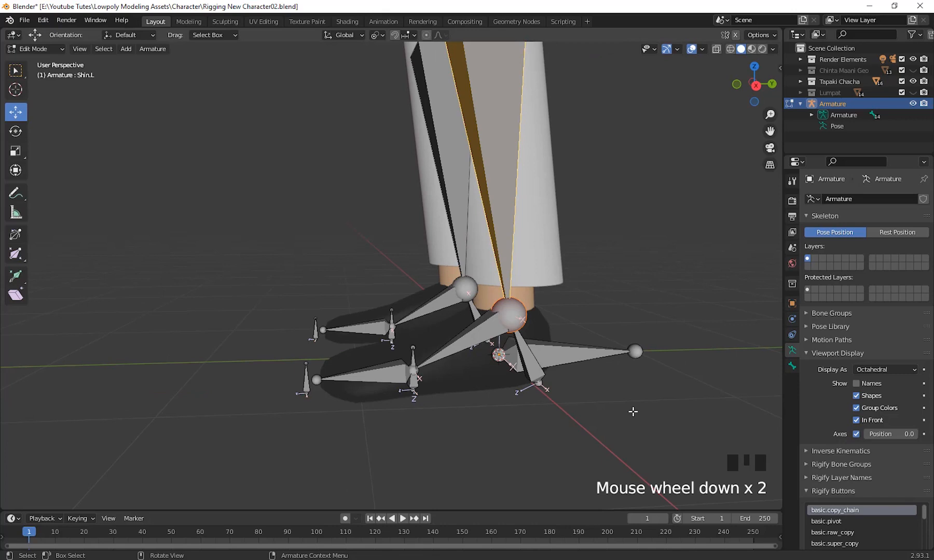
pyautogui.scroll(2, 655, 389)
pyautogui.scroll(-1, 643, 395)
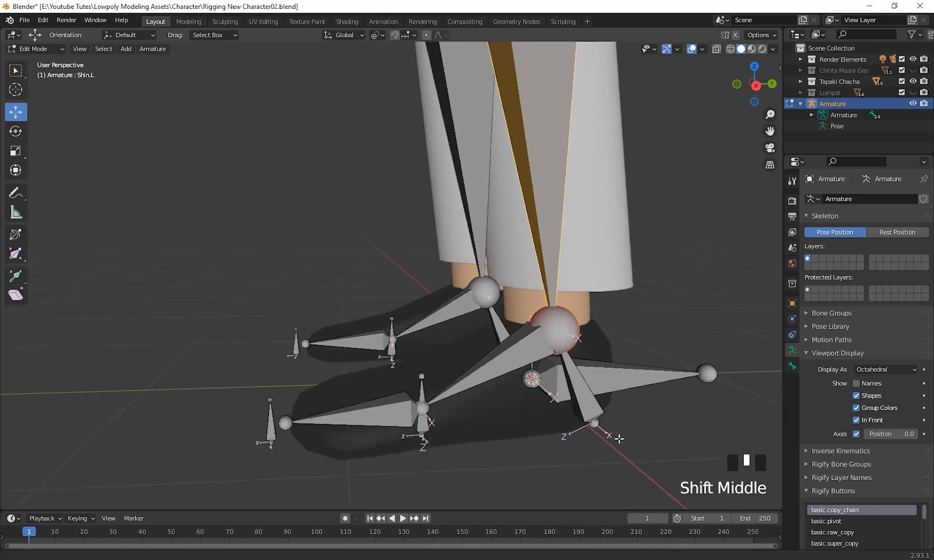
pyautogui.keyDown('shift'); pyautogui.moveTo(629, 410); pyautogui.dragTo(605, 374, button='middle'); pyautogui.keyUp('shift')
pyautogui.moveTo(604, 373); pyautogui.dragTo(575, 378, button='middle')
pyautogui.keyDown('shift'); pyautogui.moveTo(573, 403); pyautogui.dragTo(572, 420, button='middle'); pyautogui.keyUp('shift')
pyautogui.keyDown('shift'); pyautogui.moveTo(585, 412); pyautogui.dragTo(588, 441, button='middle'); pyautogui.keyUp('shift')
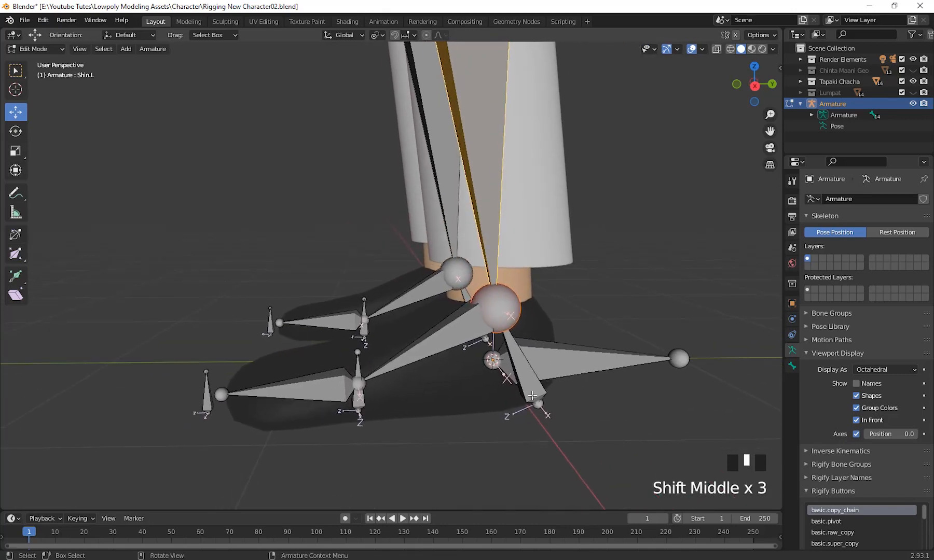
# Try rotating the Heel RotCtrl.L bone in Edit Mode with the foot seen from the side.
pyautogui.click(538, 404)
pyautogui.scroll(-1, 646, 450)
pyautogui.moveTo(663, 438); pyautogui.dragTo(625, 350, button='middle')
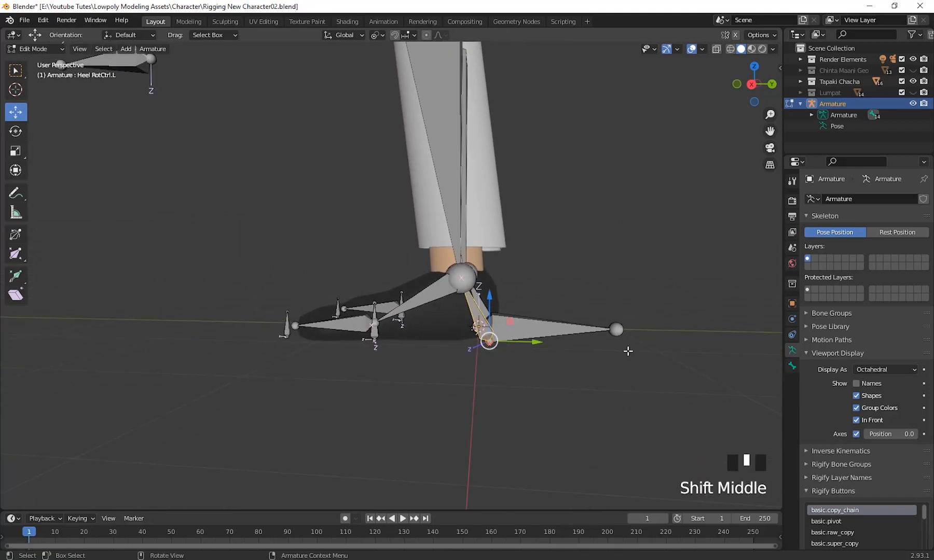
pyautogui.press('r')
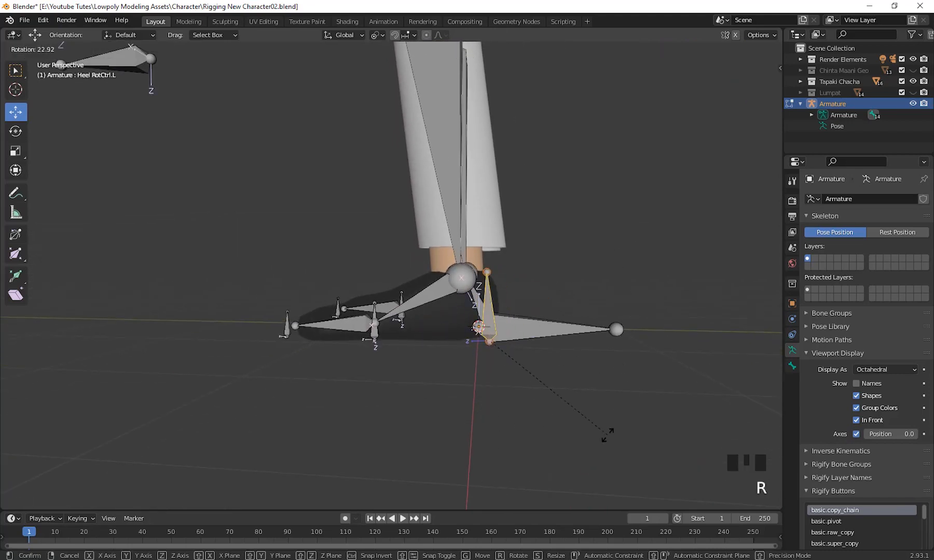
pyautogui.click(605, 431)
pyautogui.moveTo(578, 363)
pyautogui.mouseDown(button='middle')
pyautogui.moveTo(593, 360)
pyautogui.moveTo(585, 362)
pyautogui.mouseUp(button='middle')
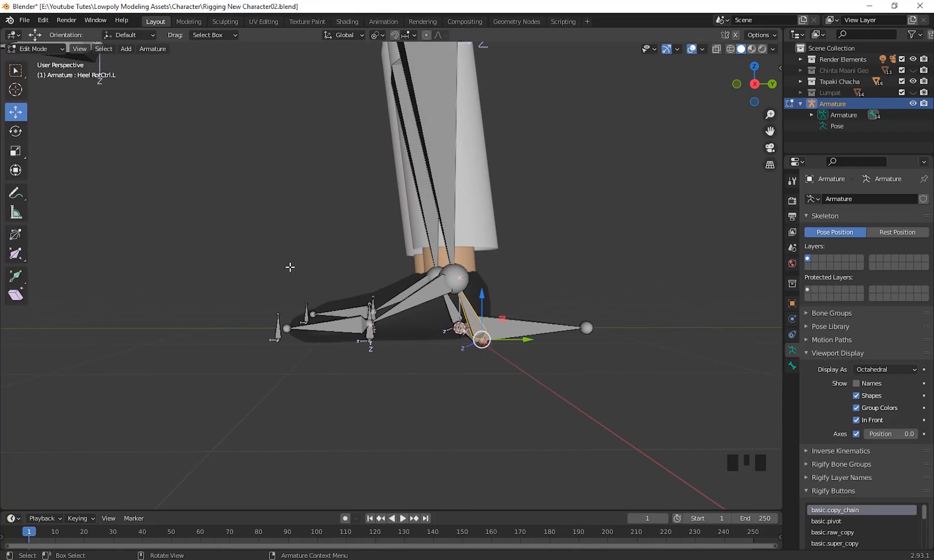
# Examine how the Heel RotCtrl.L bone meets the left foot and ankle bones in Edit Mode.
pyautogui.moveTo(289, 266); pyautogui.dragTo(446, 410, button='middle')
pyautogui.scroll(3, 489, 383)
pyautogui.moveTo(490, 383); pyautogui.dragTo(502, 434, button='middle')
pyautogui.click(461, 337)
pyautogui.moveTo(467, 393); pyautogui.dragTo(405, 407, button='middle')
pyautogui.keyDown('shift'); pyautogui.click(507, 360); pyautogui.keyUp('shift')
pyautogui.scroll(-4, 509, 360)
pyautogui.scroll(4, 465, 357)
# Switch to Pose Mode and try rotating the Heel RotCtrl.L bone again.
pyautogui.click(56, 51)
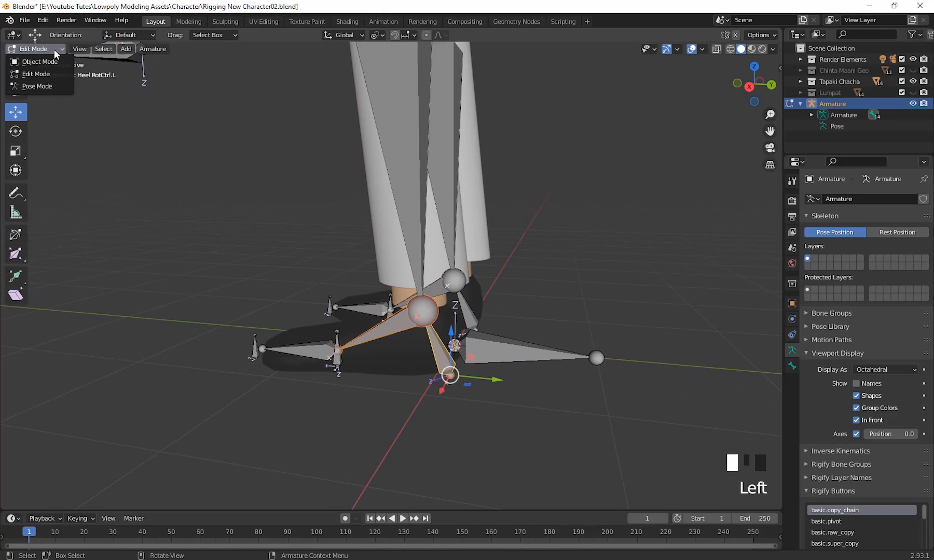
pyautogui.click(37, 86)
pyautogui.moveTo(158, 265); pyautogui.dragTo(614, 408, button='middle')
pyautogui.click(697, 421)
pyautogui.click(650, 431)
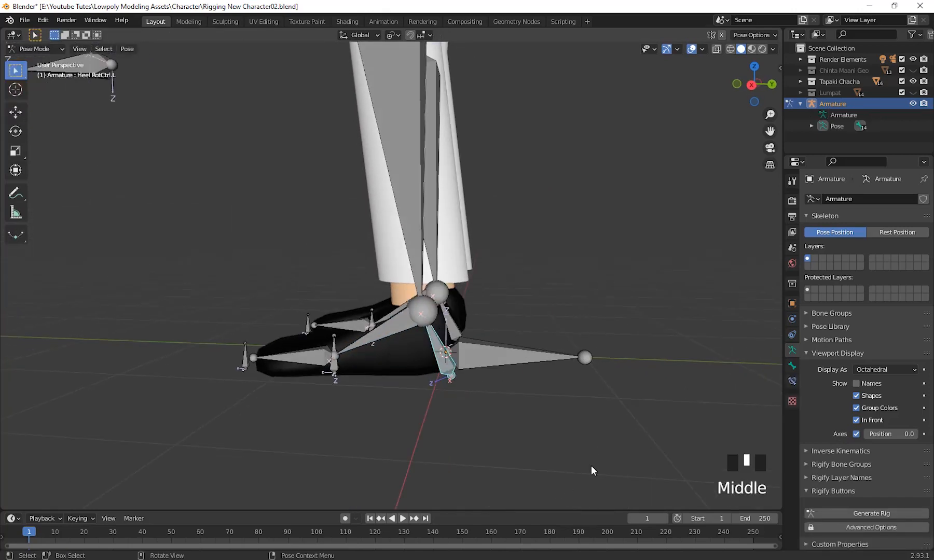
pyautogui.press('r')
pyautogui.rightClick(526, 428)
pyautogui.moveTo(525, 429); pyautogui.dragTo(548, 429, button='middle')
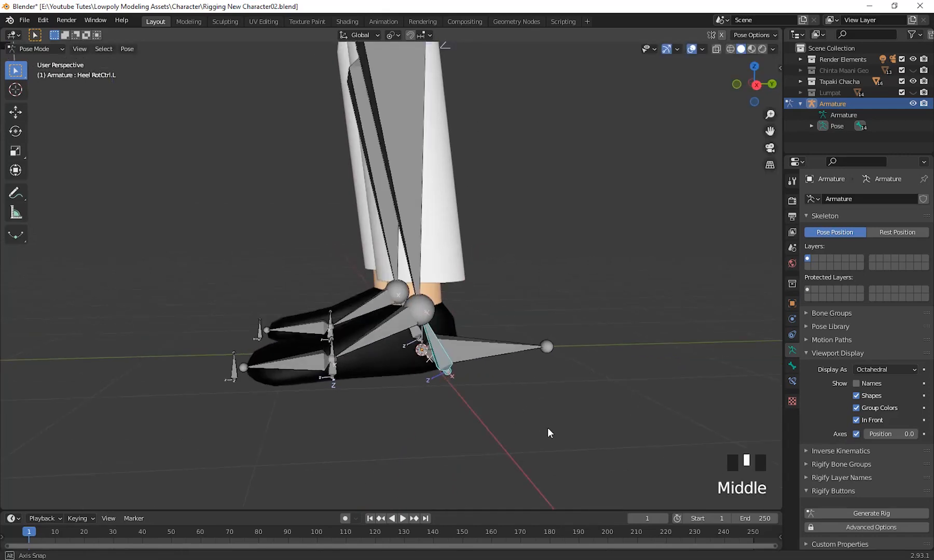
# Put the armature back in Edit Mode with the Heel RotCtrl.L bone selected.
pyautogui.click(34, 48)
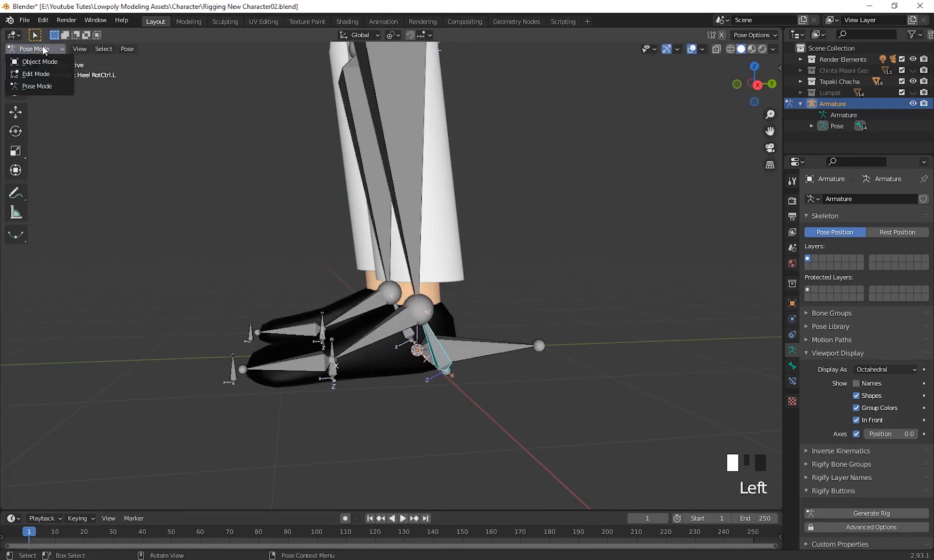
pyautogui.click(41, 75)
pyautogui.moveTo(436, 358); pyautogui.dragTo(509, 359, button='middle')
pyautogui.scroll(4, 446, 363)
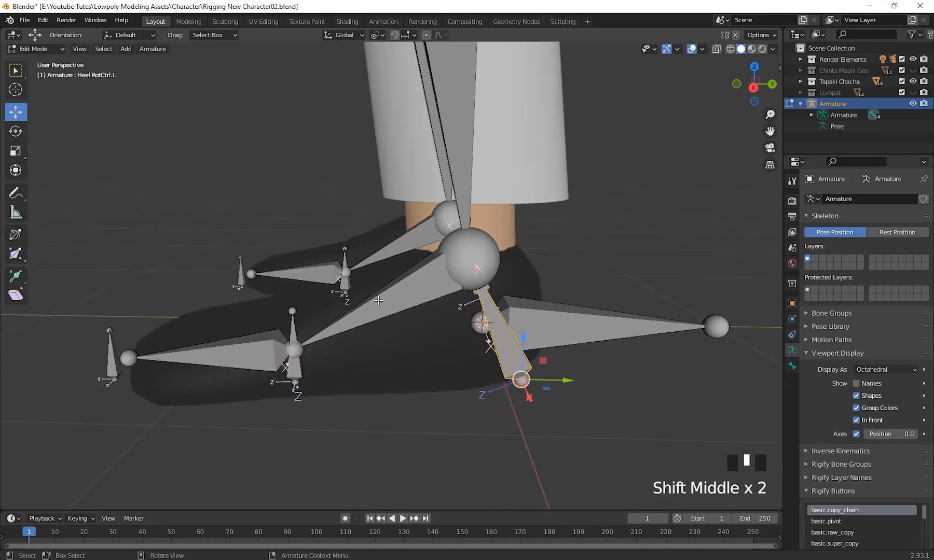
# Parent the Heel.L bone to the Heel RotCtrl.L bone with Keep Offset.
pyautogui.click(395, 300)
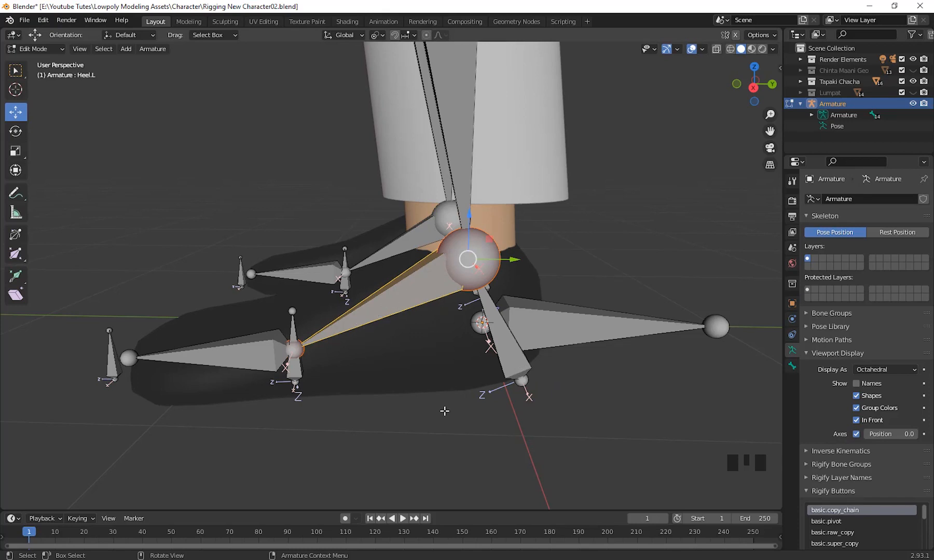
pyautogui.moveTo(444, 411); pyautogui.dragTo(480, 427, button='middle')
pyautogui.middleClick(438, 289)
pyautogui.moveTo(439, 301); pyautogui.dragTo(436, 299, button='middle')
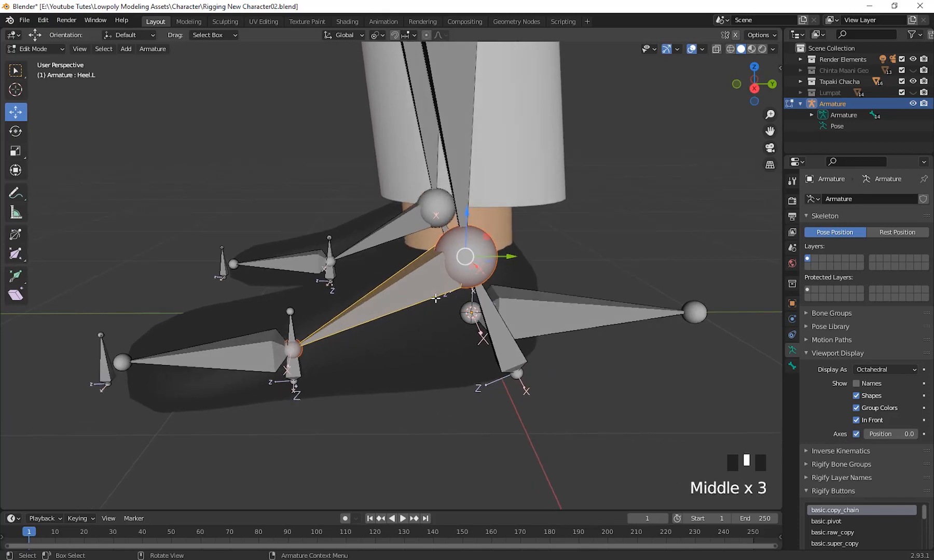
pyautogui.keyDown('shift'); pyautogui.click(510, 352); pyautogui.keyUp('shift')
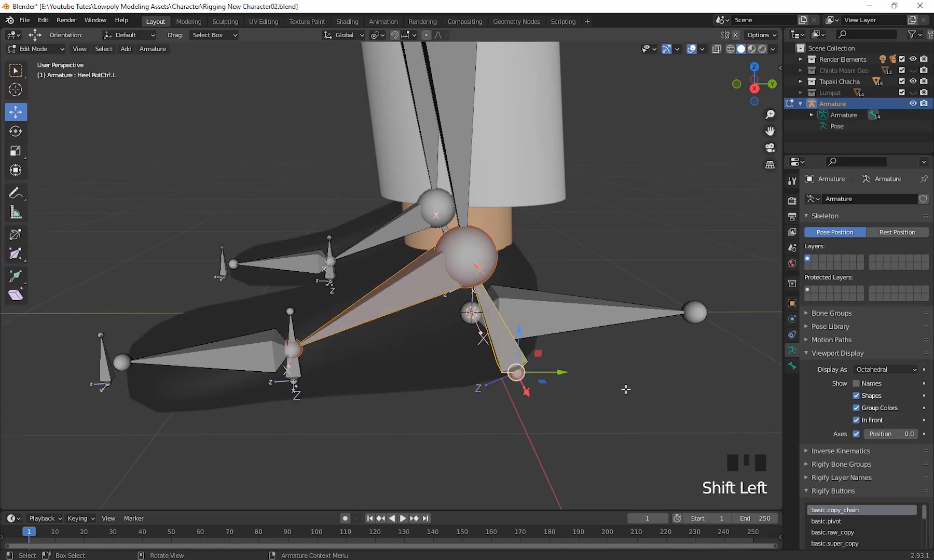
pyautogui.hotkey('ctrl', 'p')
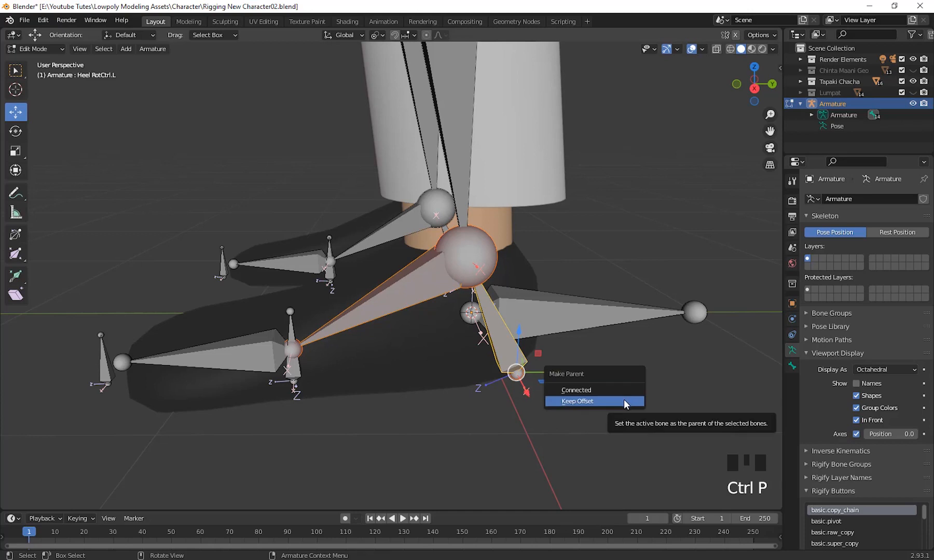
pyautogui.click(623, 400)
# Switch the armature to Pose Mode and try rotating the Heel RotCtrl.L bone to test the new parenting.
pyautogui.scroll(2, 600, 410)
pyautogui.moveTo(600, 410); pyautogui.dragTo(569, 409, button='middle')
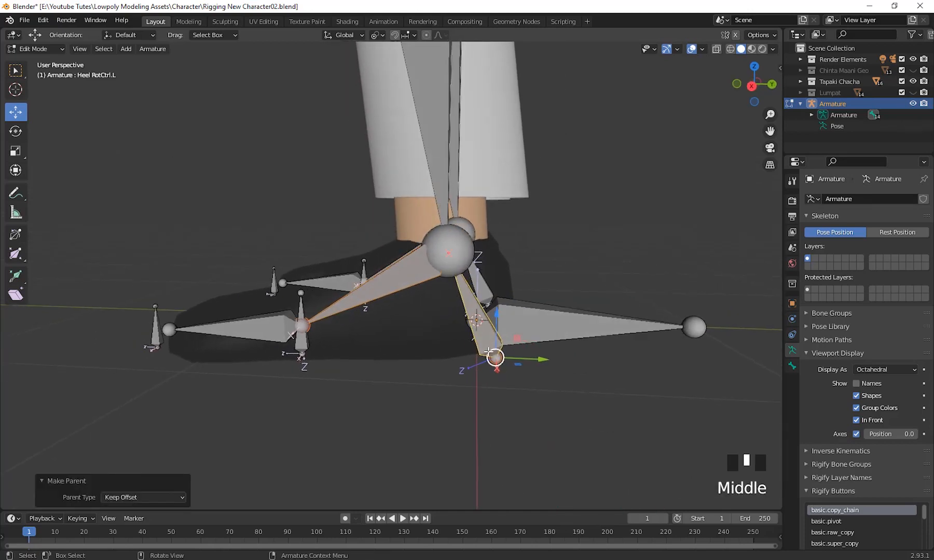
pyautogui.click(37, 50)
pyautogui.click(39, 85)
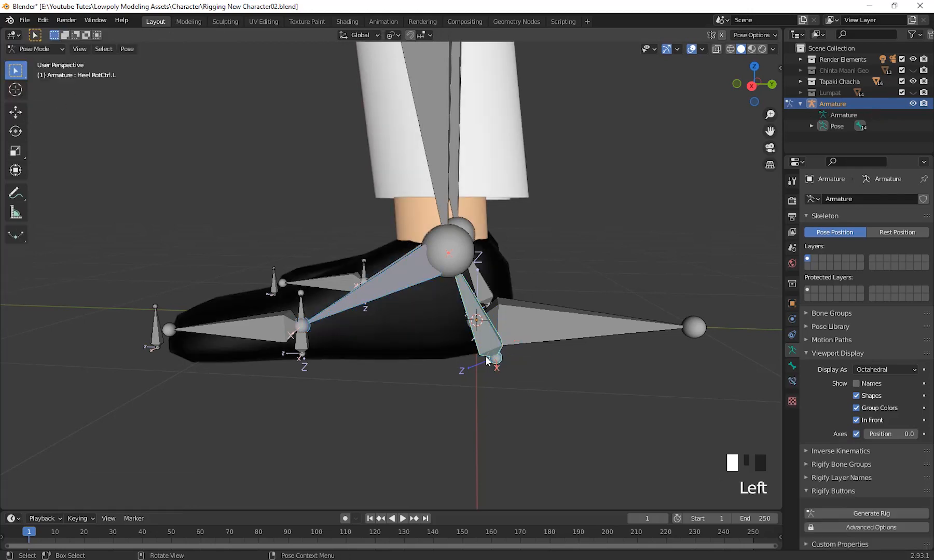
pyautogui.click(487, 351)
pyautogui.moveTo(490, 343); pyautogui.dragTo(543, 370, button='middle')
pyautogui.press('r')
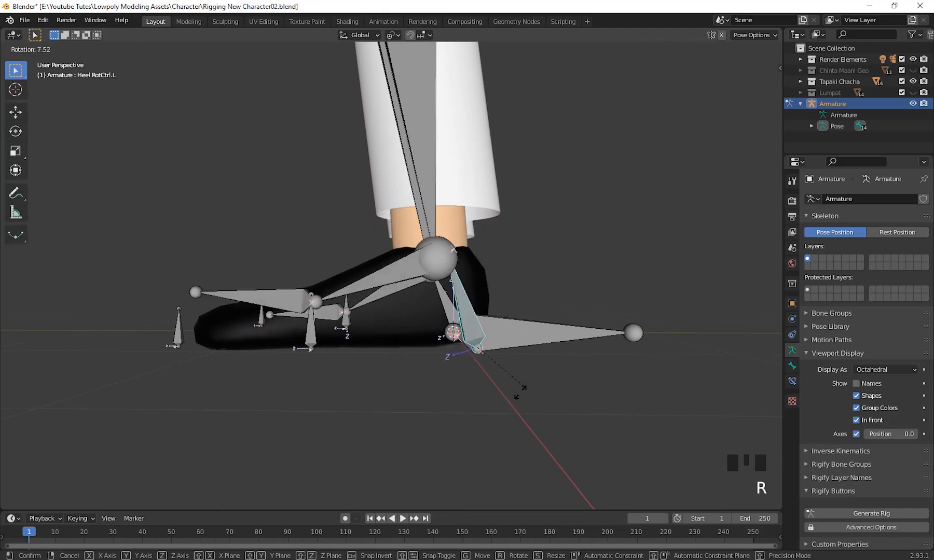
pyautogui.click(440, 294)
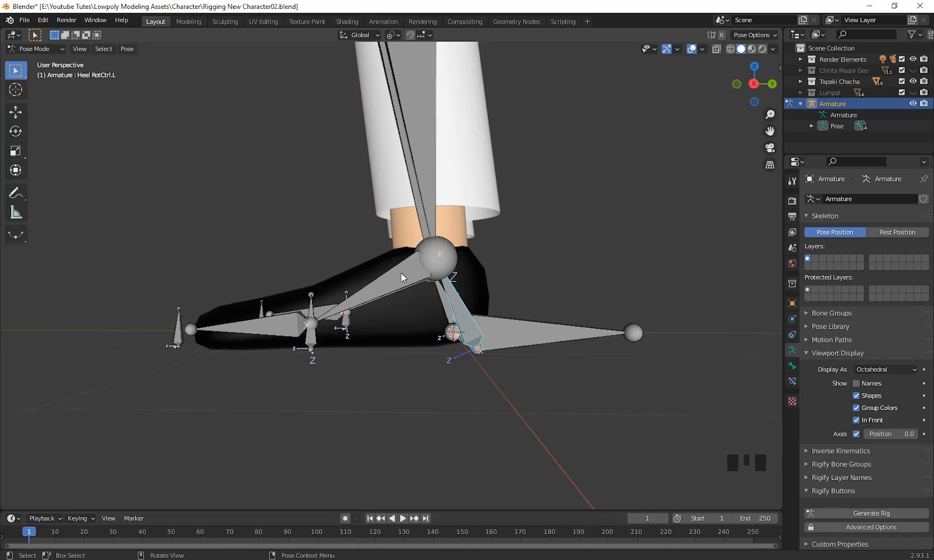
# Try moving the Heel RotCtrl.L bone in Pose Mode with the foot seen from the side.
pyautogui.moveTo(479, 350); pyautogui.dragTo(416, 293, button='middle')
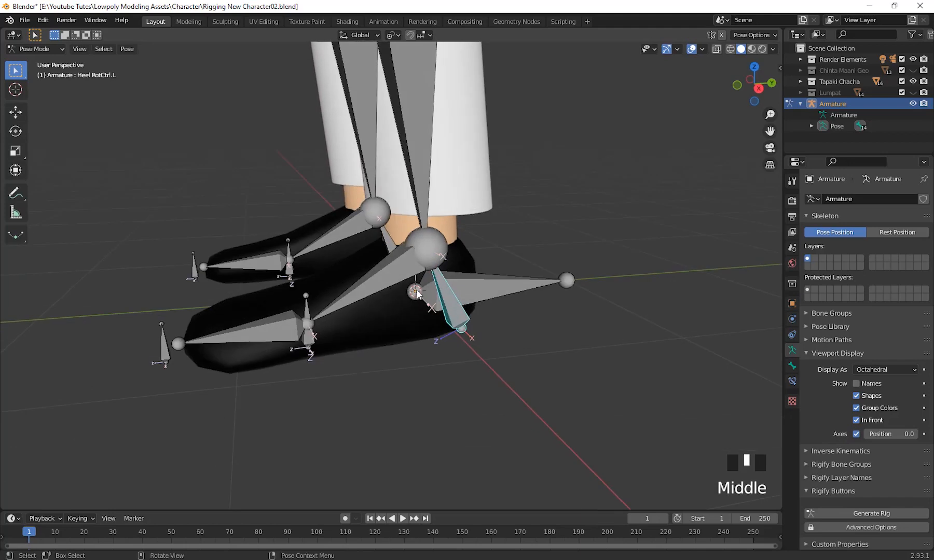
pyautogui.scroll(2, 524, 363)
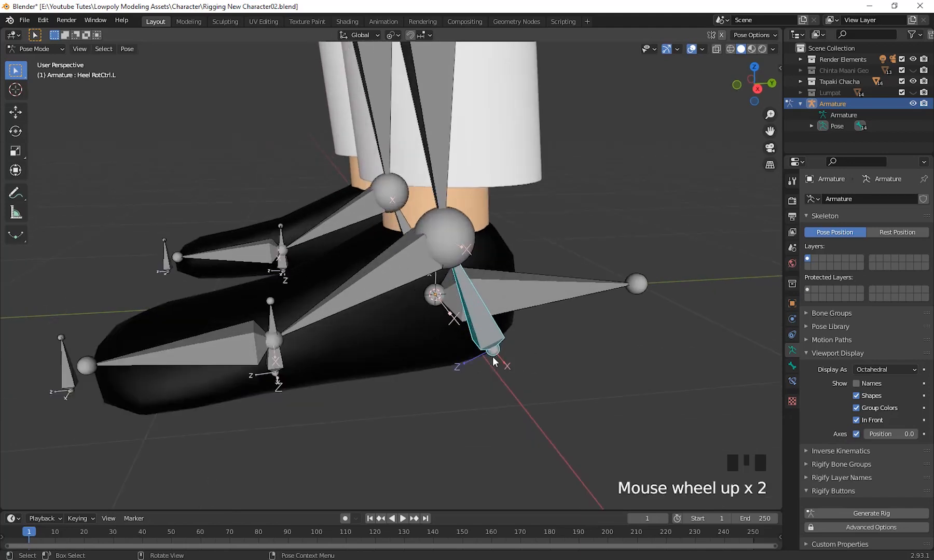
pyautogui.moveTo(493, 358); pyautogui.dragTo(463, 337, button='middle')
pyautogui.scroll(-2, 483, 344)
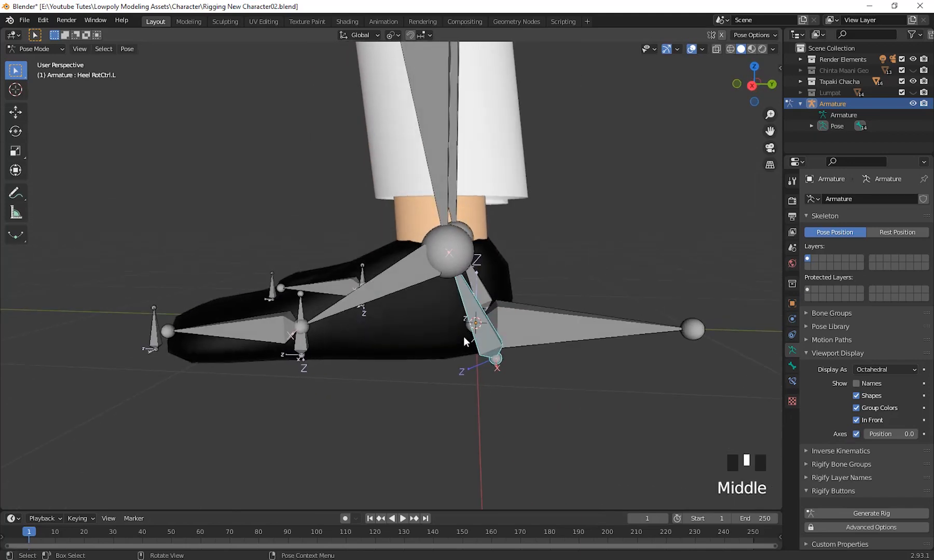
pyautogui.press('g')
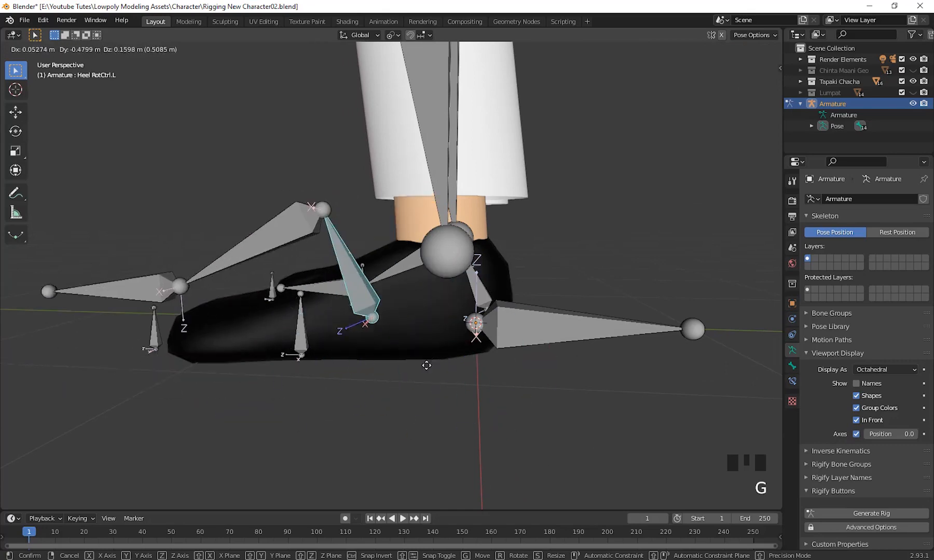
pyautogui.rightClick(467, 376)
# Select the HeelUP.L bone at the ball of the left foot and switch the armature to Edit Mode.
pyautogui.scroll(3, 473, 377)
pyautogui.moveTo(474, 377); pyautogui.dragTo(503, 344, button='middle')
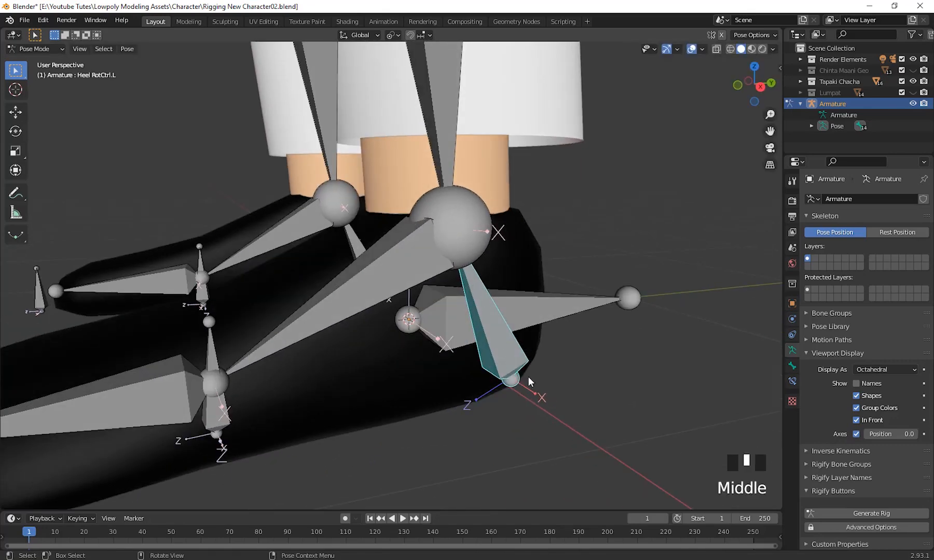
pyautogui.scroll(-2, 528, 379)
pyautogui.scroll(-2, 519, 419)
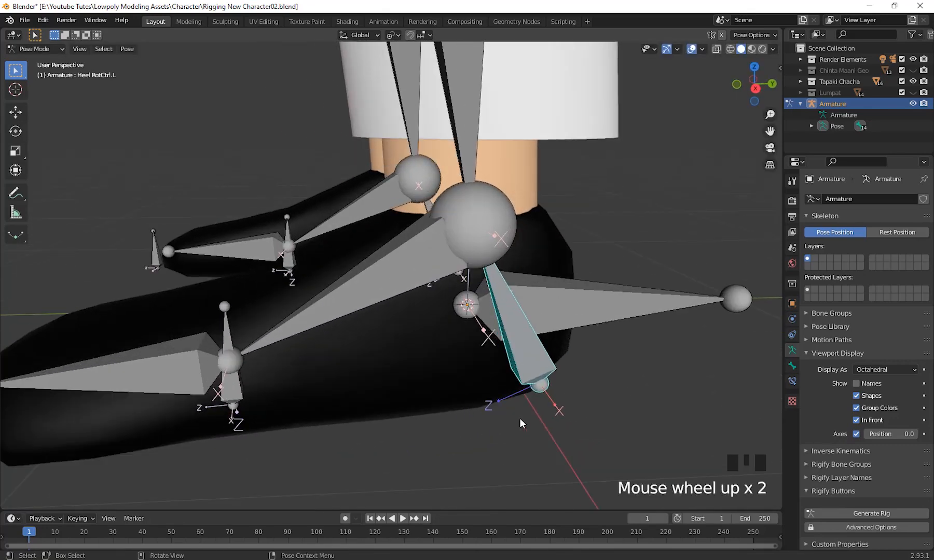
pyautogui.keyDown('shift'); pyautogui.moveTo(519, 419); pyautogui.dragTo(514, 439, button='middle'); pyautogui.keyUp('shift')
pyautogui.keyDown('shift'); pyautogui.moveTo(491, 404); pyautogui.dragTo(397, 350, button='middle'); pyautogui.keyUp('shift')
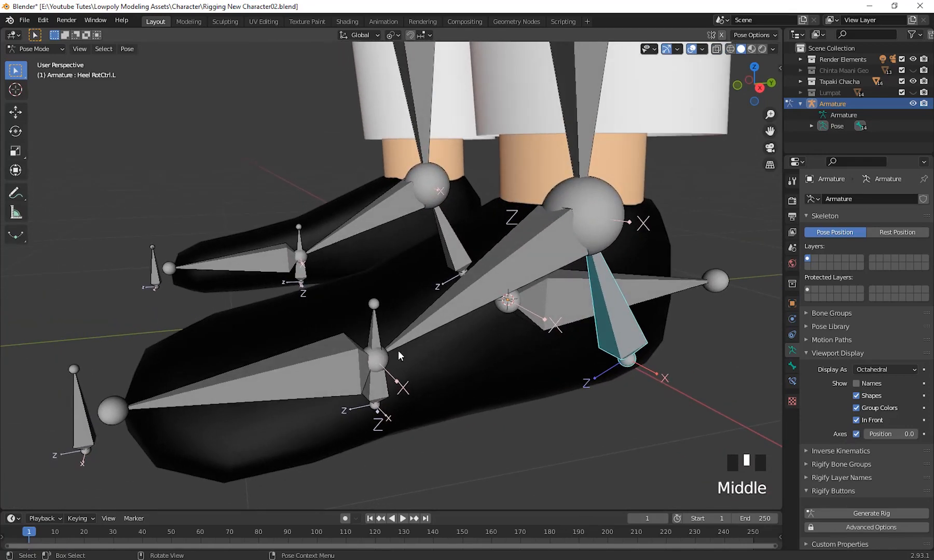
pyautogui.click(377, 396)
pyautogui.scroll(-2, 377, 396)
pyautogui.moveTo(437, 405); pyautogui.dragTo(47, 84, button='middle')
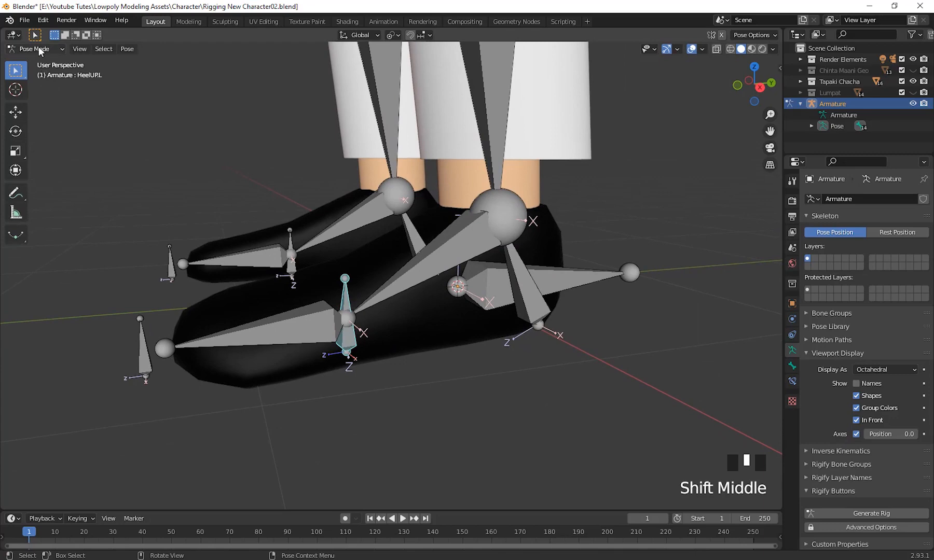
pyautogui.click(35, 48)
pyautogui.click(43, 72)
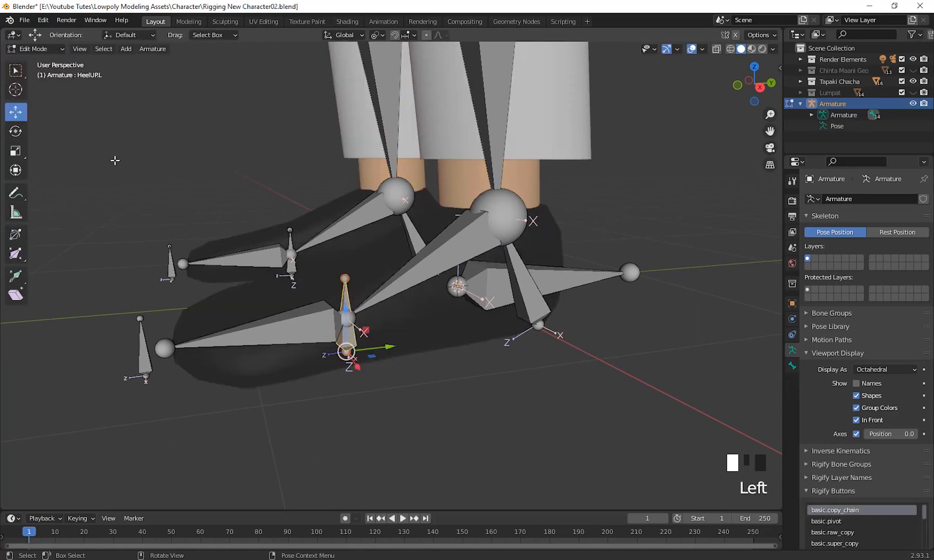
# Select the Heel RotCtrl.L bone in place of HeelUP.L and try rotating it in Edit Mode.
pyautogui.moveTo(498, 332); pyautogui.dragTo(546, 450, button='middle')
pyautogui.click(489, 409)
pyautogui.scroll(-1, 550, 415)
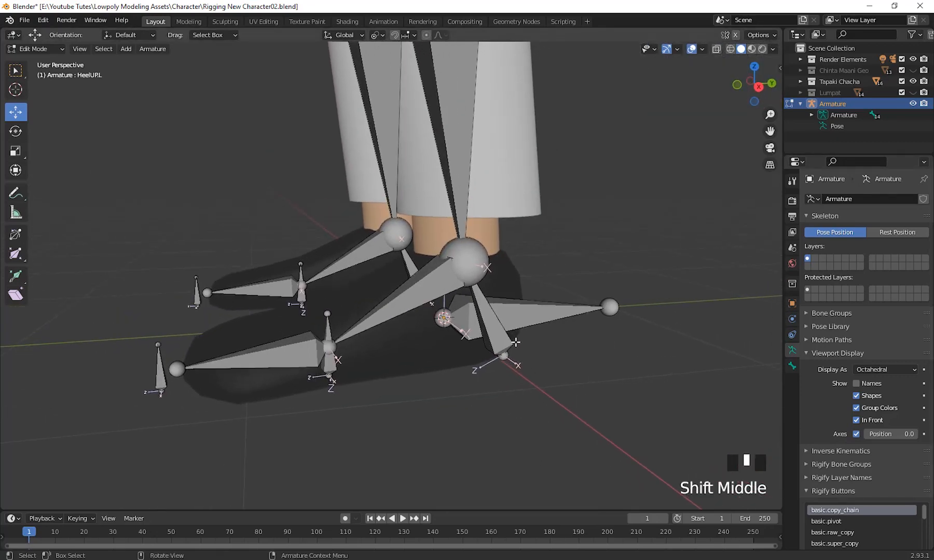
pyautogui.click(506, 342)
pyautogui.moveTo(505, 342); pyautogui.dragTo(592, 402, button='middle')
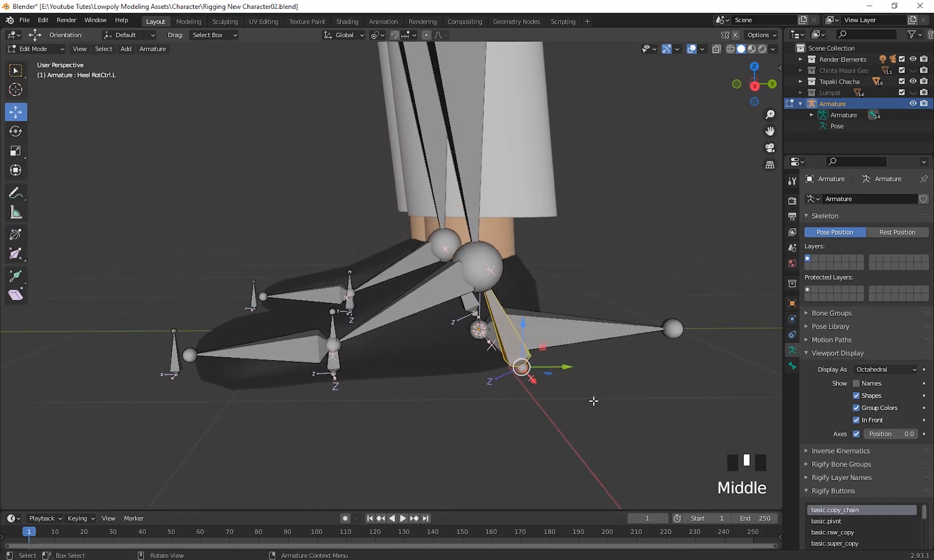
pyautogui.press('r')
pyautogui.rightClick(600, 407)
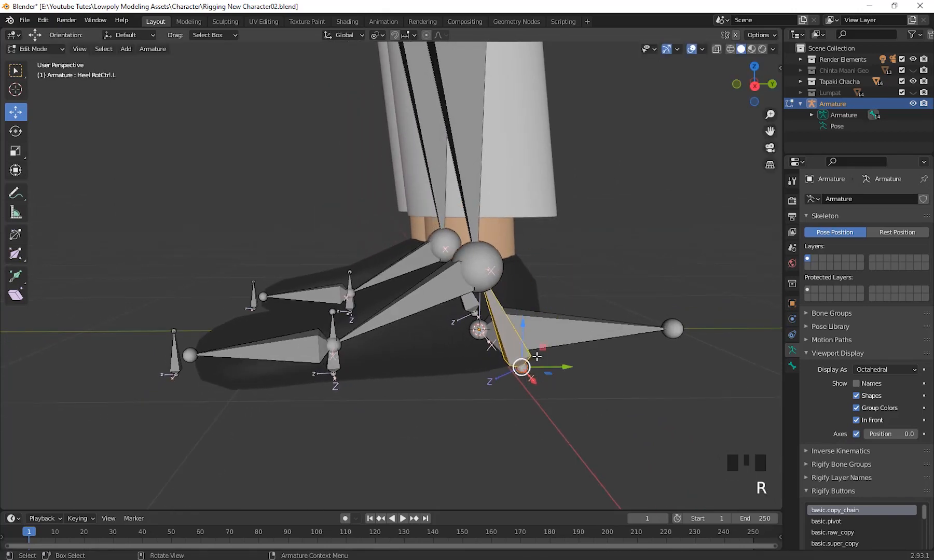
# Return to Pose Mode and try rotating the Heel RotCtrl.L bone there.
pyautogui.click(44, 51)
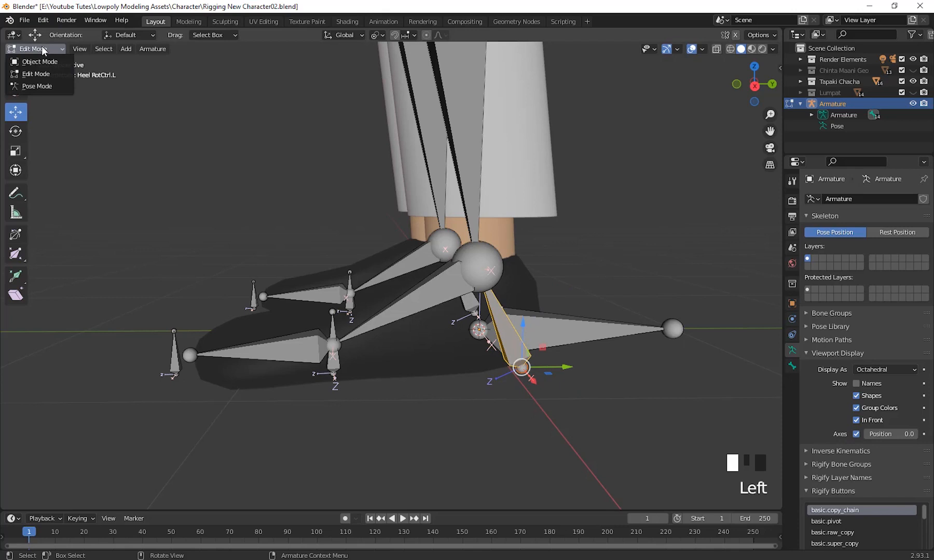
pyautogui.click(44, 84)
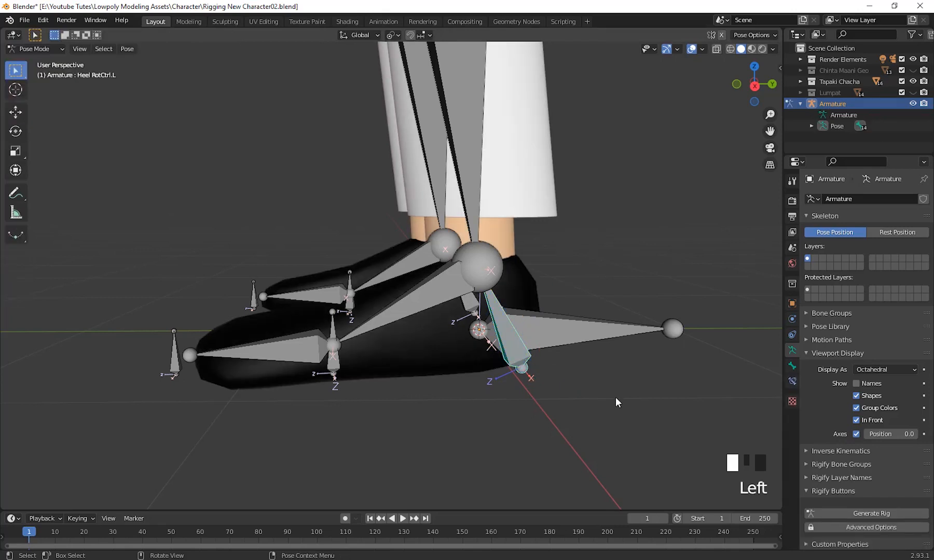
pyautogui.press('r')
pyautogui.rightClick(596, 426)
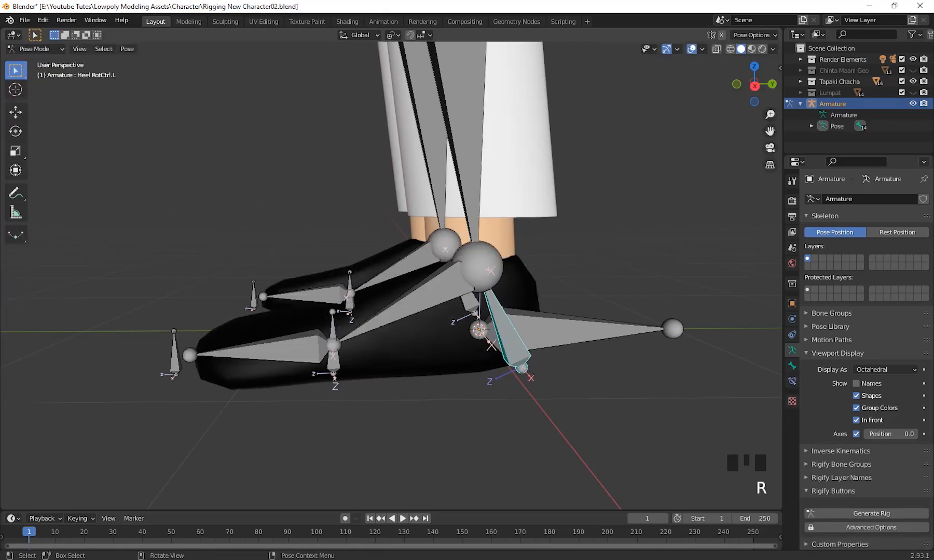
# In Edit Mode, parent the Heel RotCtrl.L bone to the Toe. ctrl.L bone with Keep Offset.
pyautogui.moveTo(258, 378); pyautogui.dragTo(75, 94, button='middle')
pyautogui.scroll(2, 388, 409)
pyautogui.click(52, 48)
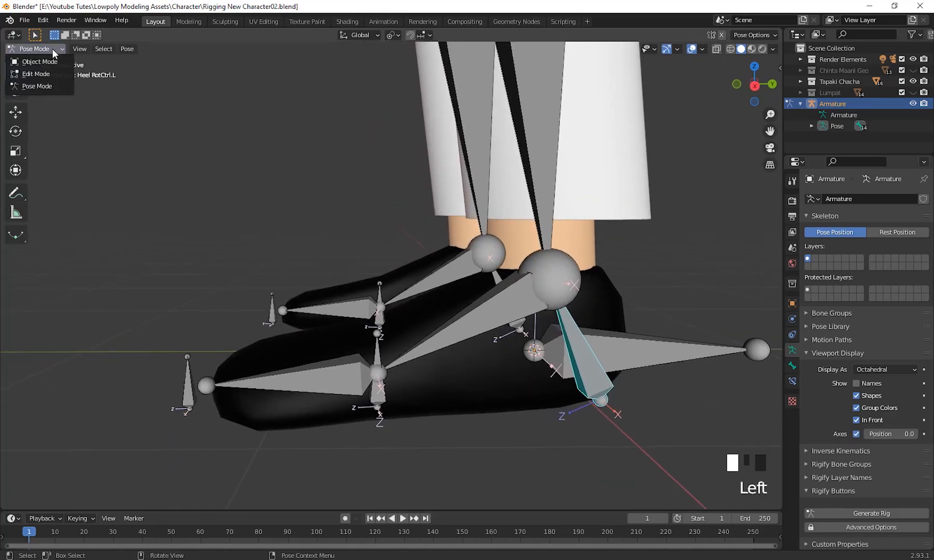
pyautogui.click(49, 73)
pyautogui.scroll(-2, 410, 378)
pyautogui.keyDown('shift'); pyautogui.moveTo(410, 377); pyautogui.dragTo(577, 428, button='middle'); pyautogui.keyUp('shift')
pyautogui.click(532, 344)
pyautogui.click(533, 343)
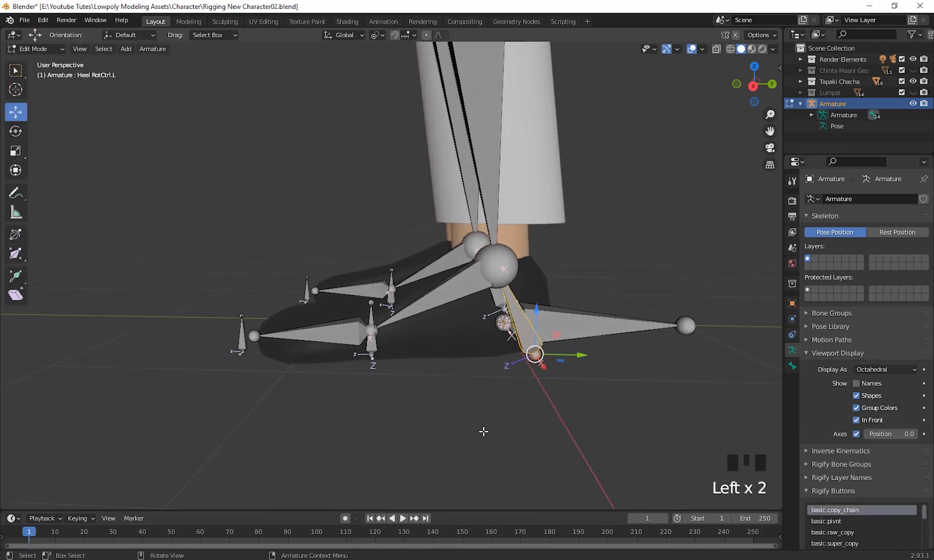
pyautogui.moveTo(483, 433); pyautogui.dragTo(493, 435, button='middle')
pyautogui.keyDown('shift'); pyautogui.click(234, 345); pyautogui.keyUp('shift')
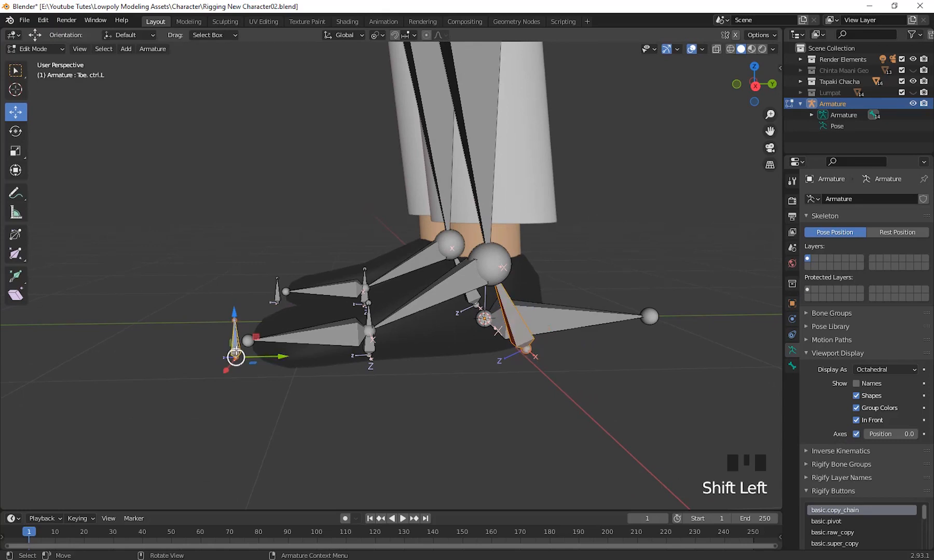
pyautogui.hotkey('ctrl', 'p')
pyautogui.click(376, 403)
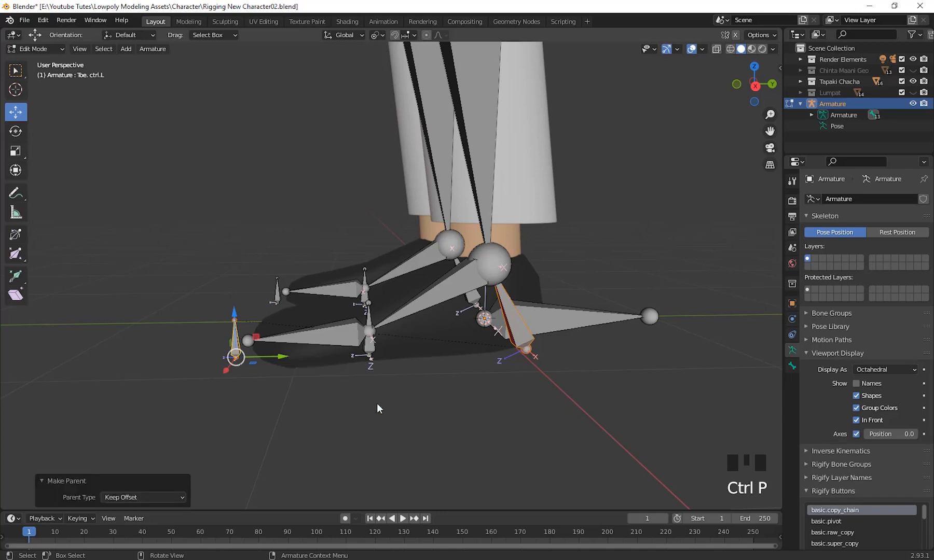
# Select only the Toe. ctrl.L bone and try rotating it in Edit Mode.
pyautogui.click(263, 375)
pyautogui.click(235, 351)
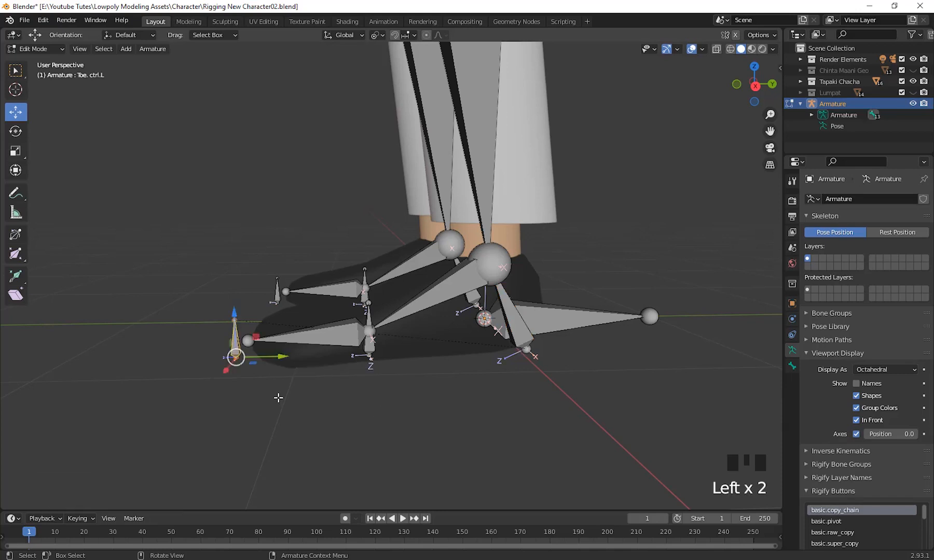
pyautogui.press('r')
pyautogui.rightClick(381, 413)
# Switch the armature to Pose Mode and try rotating the Toe. ctrl.L bone.
pyautogui.click(51, 51)
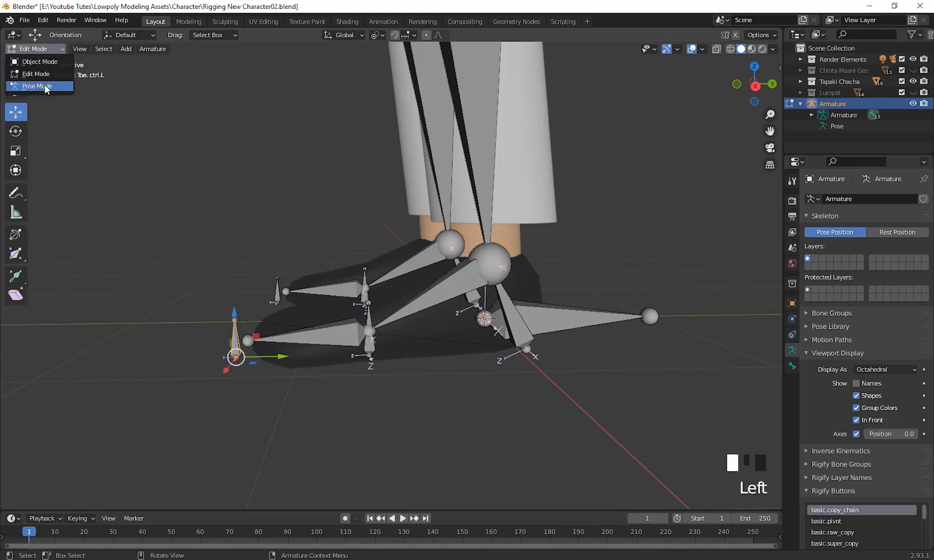
pyautogui.click(43, 84)
pyautogui.moveTo(294, 453)
pyautogui.mouseDown(button='middle')
pyautogui.moveTo(300, 437)
pyautogui.moveTo(292, 443)
pyautogui.mouseUp(button='middle')
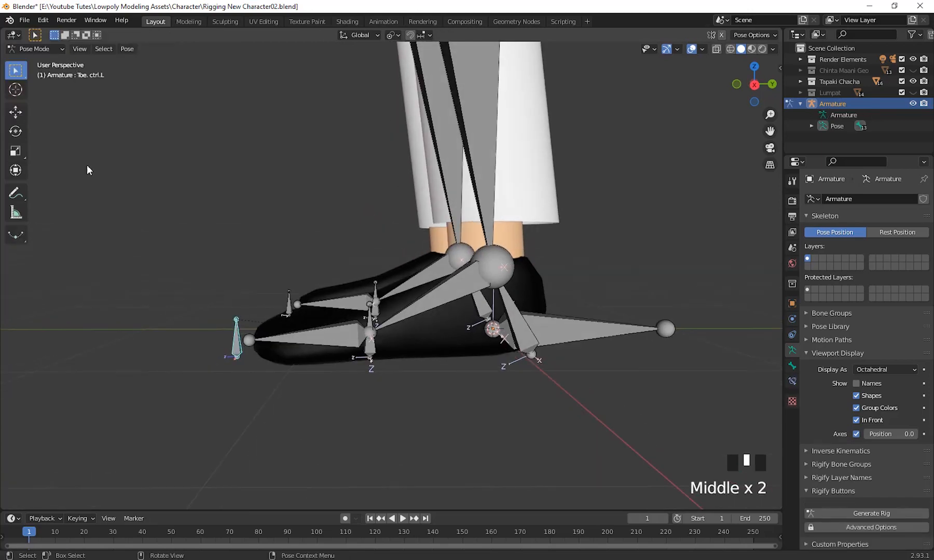
pyautogui.moveTo(155, 331); pyautogui.dragTo(158, 328, button='middle')
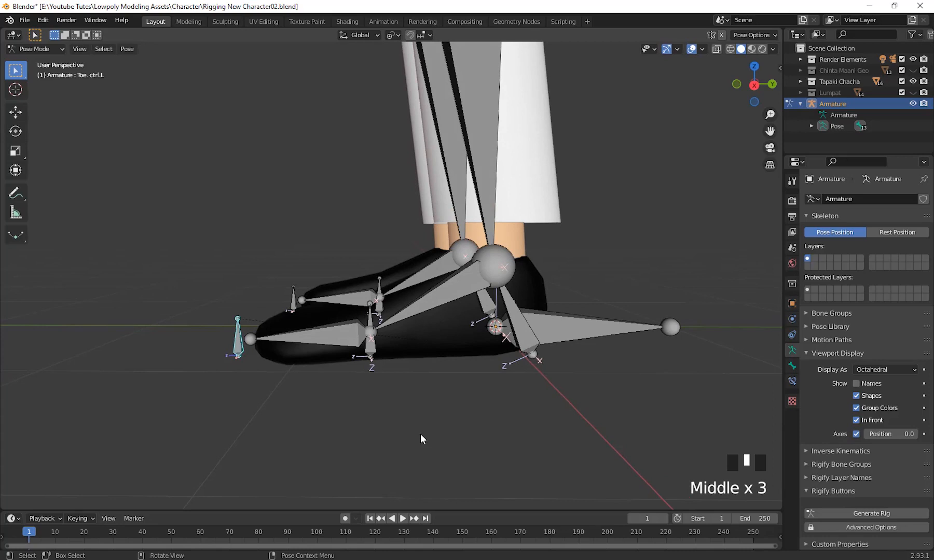
pyautogui.press('r')
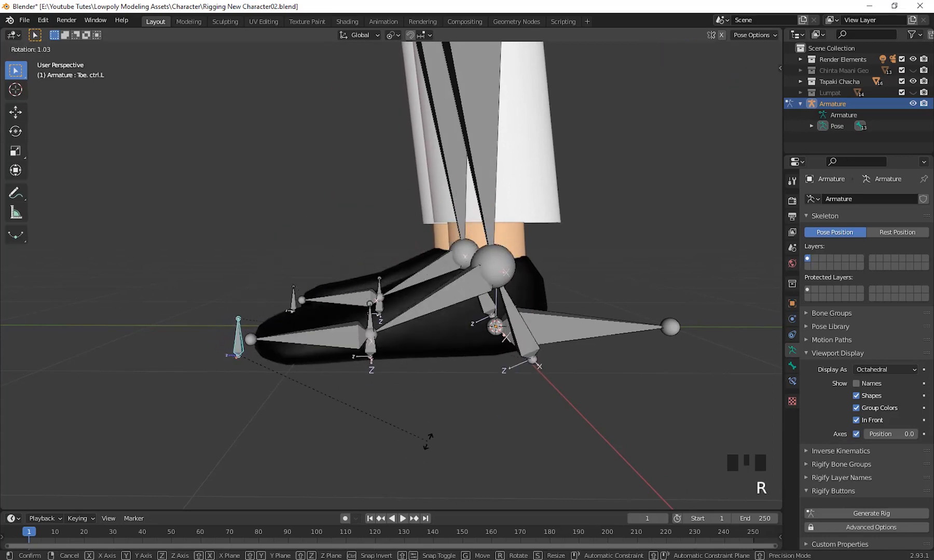
pyautogui.click(497, 326)
# Try rotating the Heel RotCtrl.L bone together with its child foot bones in Pose Mode.
pyautogui.click(523, 330)
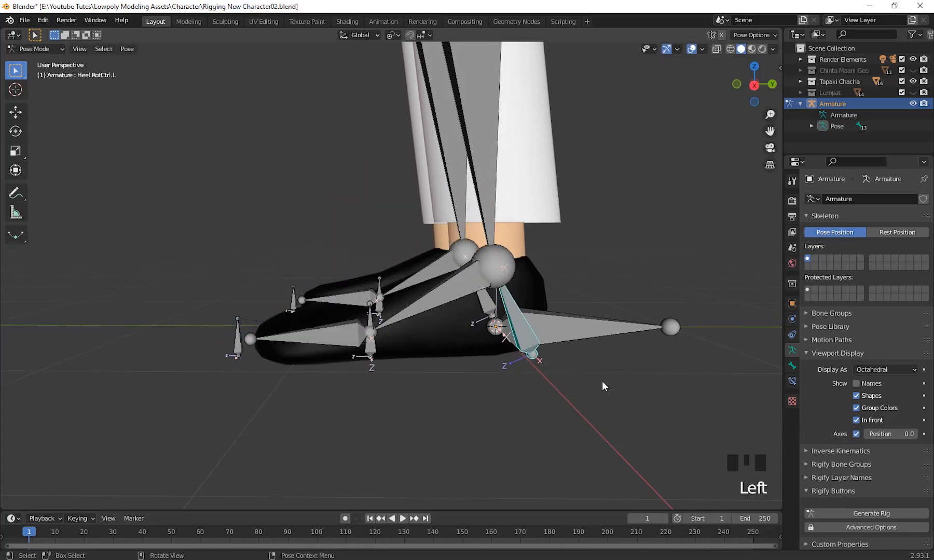
pyautogui.press('r')
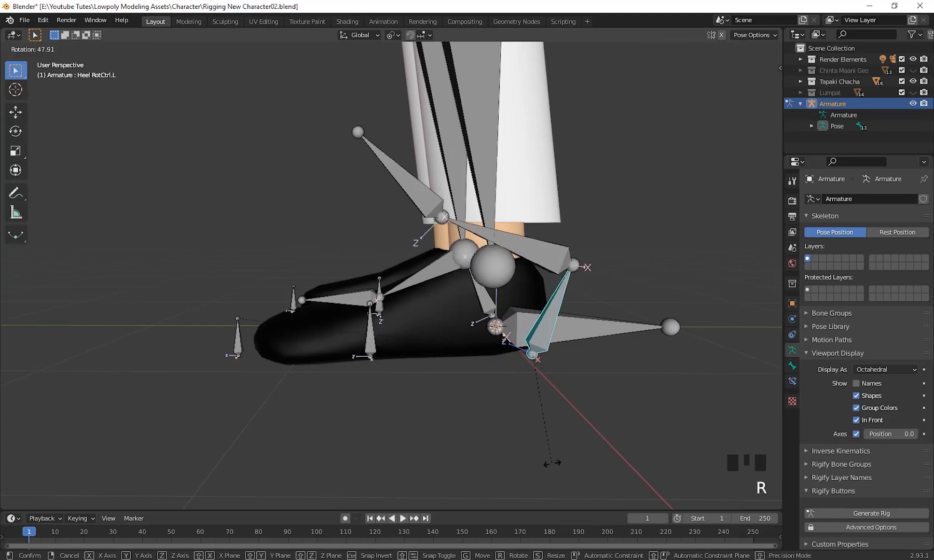
pyautogui.click(580, 396)
pyautogui.scroll(-1, 485, 417)
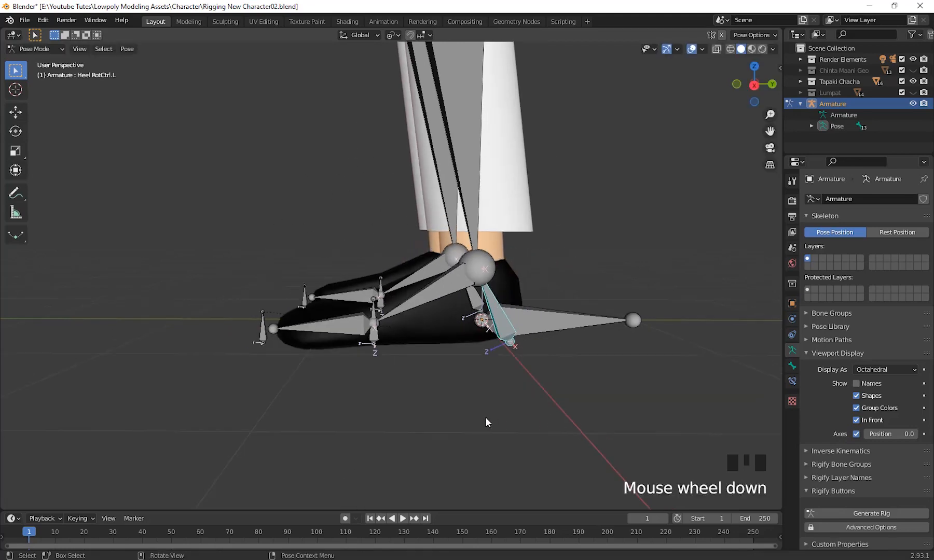
# Select the Toe. ctrl.L bone and switch the armature back to Edit Mode.
pyautogui.moveTo(485, 417); pyautogui.dragTo(425, 421, button='middle')
pyautogui.scroll(3, 451, 421)
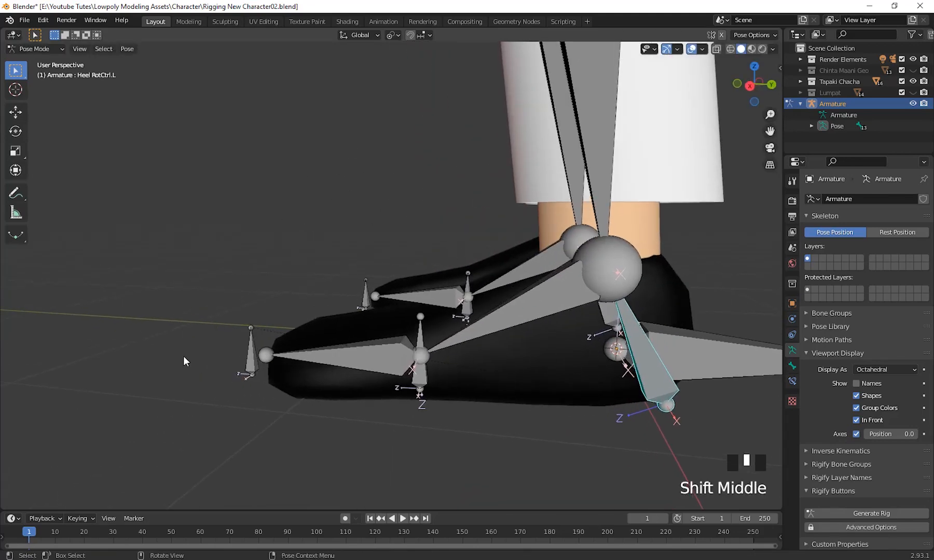
pyautogui.moveTo(187, 362); pyautogui.dragTo(259, 366, button='middle')
pyautogui.click(264, 363)
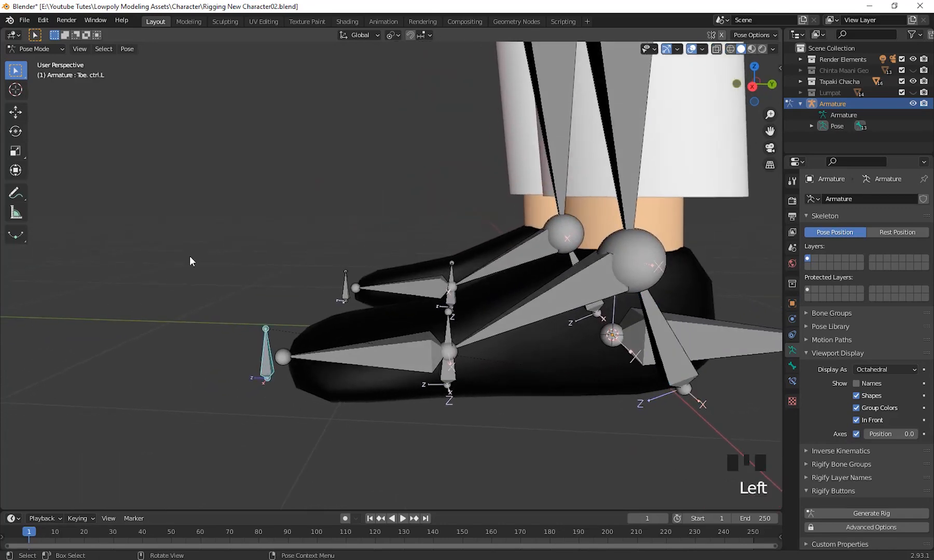
pyautogui.click(45, 52)
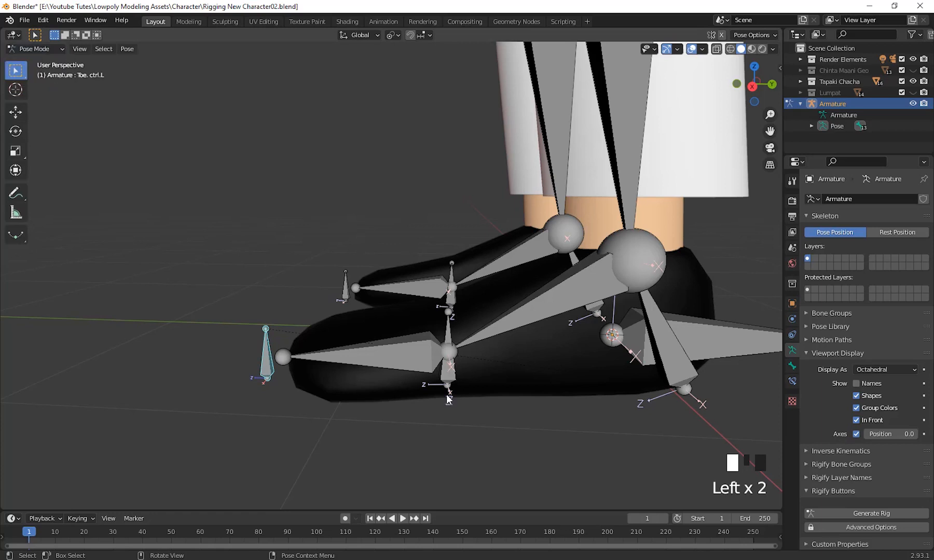
pyautogui.moveTo(449, 399); pyautogui.dragTo(334, 413, button='middle')
pyautogui.click(334, 413)
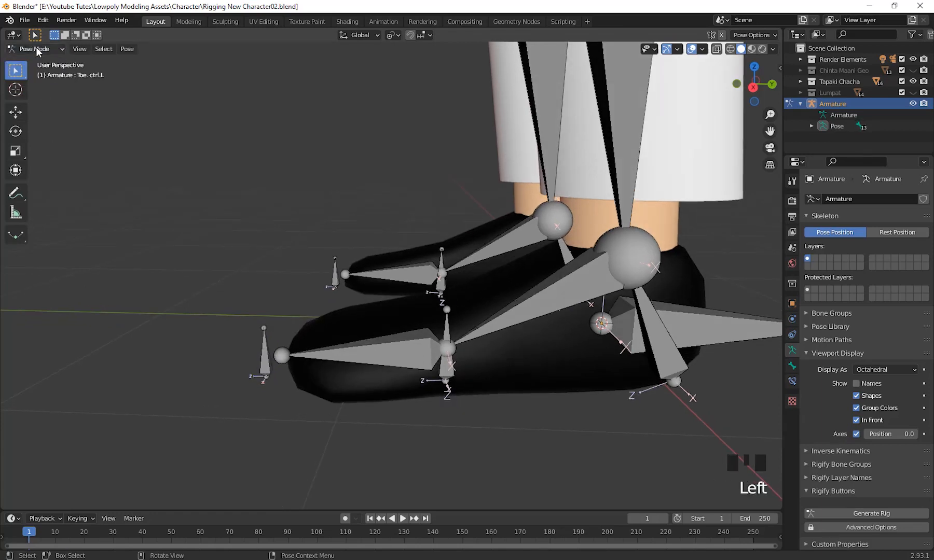
pyautogui.click(38, 50)
pyautogui.click(42, 73)
# Parent the Toe. ctrl.L bone to the HeelUP.L bone with Keep Offset.
pyautogui.click(282, 377)
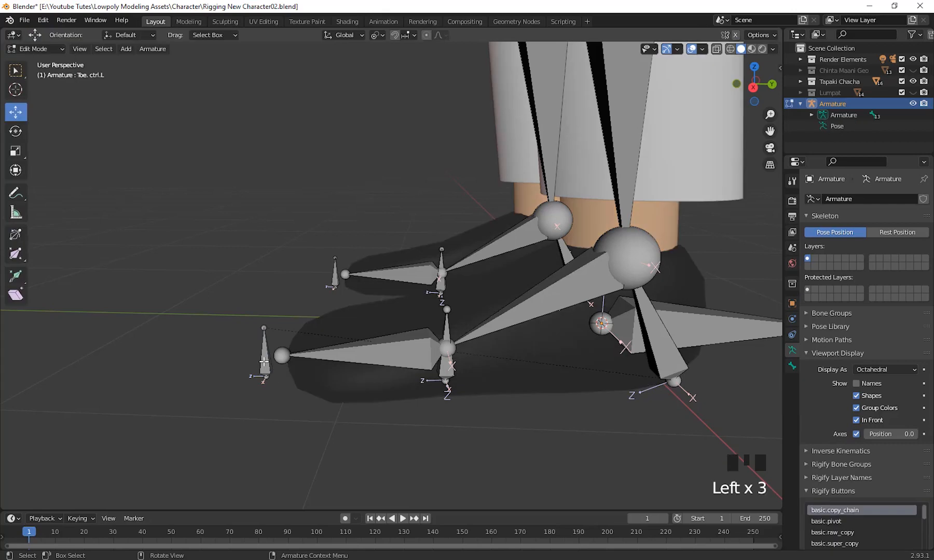
pyautogui.click(264, 361)
pyautogui.moveTo(330, 446); pyautogui.dragTo(305, 440, button='middle')
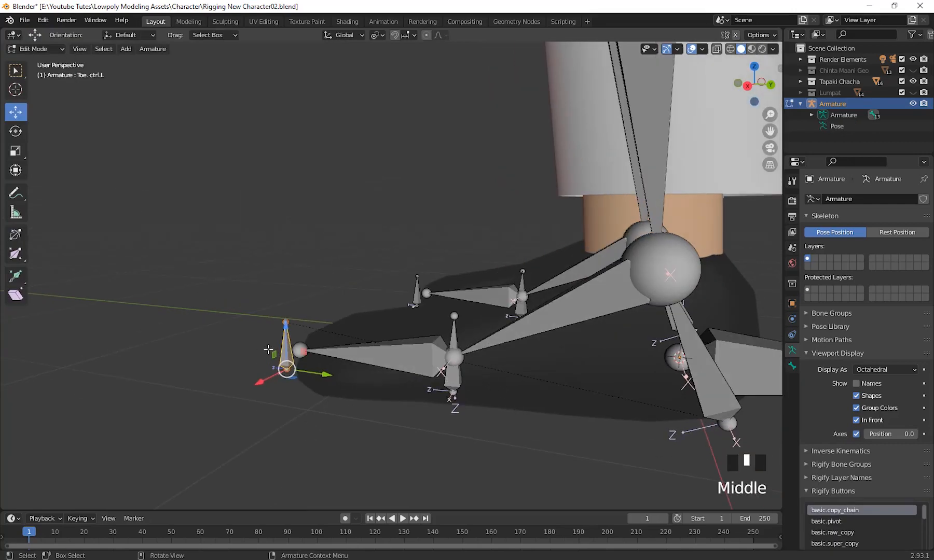
pyautogui.keyDown('shift'); pyautogui.click(455, 382); pyautogui.keyUp('shift')
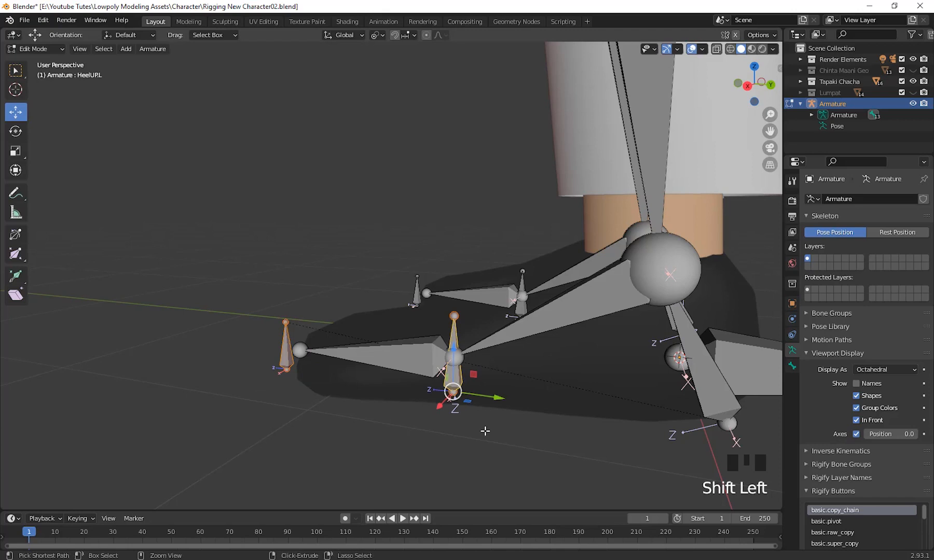
pyautogui.hotkey('ctrl', 'p')
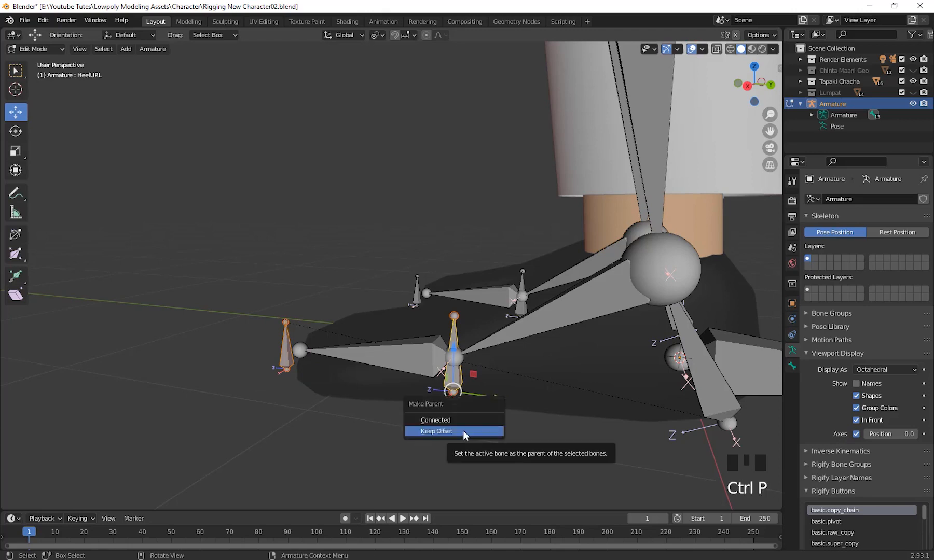
pyautogui.click(463, 430)
pyautogui.moveTo(462, 431); pyautogui.dragTo(247, 236, button='middle')
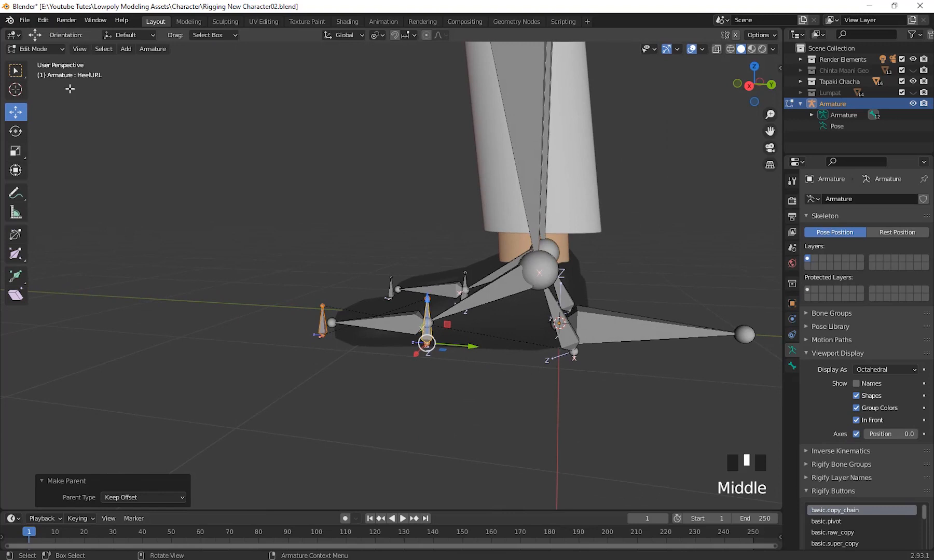
# Switch the armature to Pose Mode and try moving and rotating the HeelUP.L bone.
pyautogui.click(34, 48)
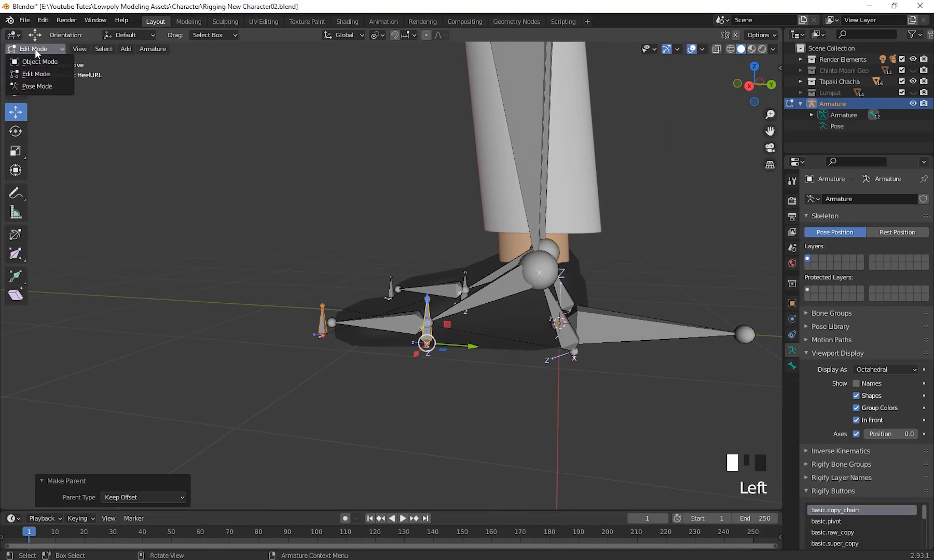
pyautogui.click(46, 87)
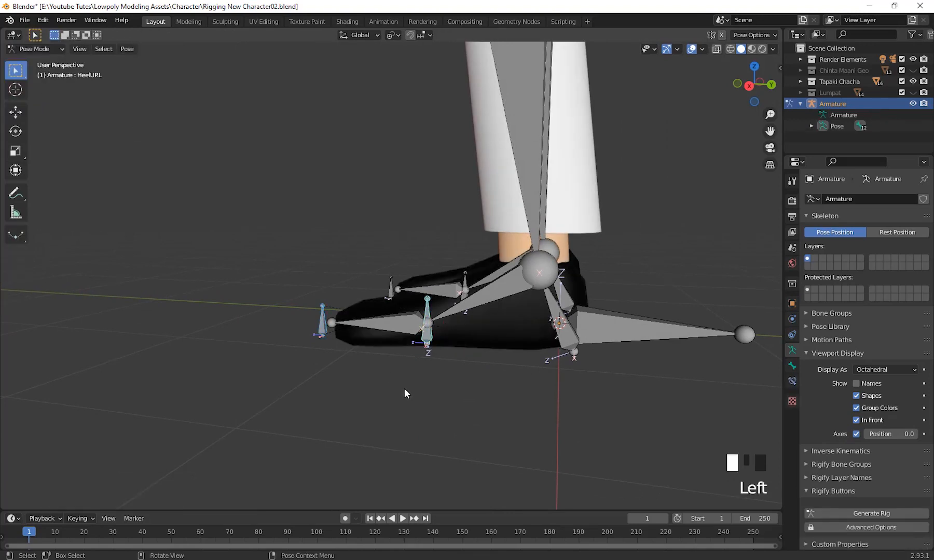
pyautogui.click(428, 334)
pyautogui.moveTo(460, 396); pyautogui.dragTo(491, 400, button='middle')
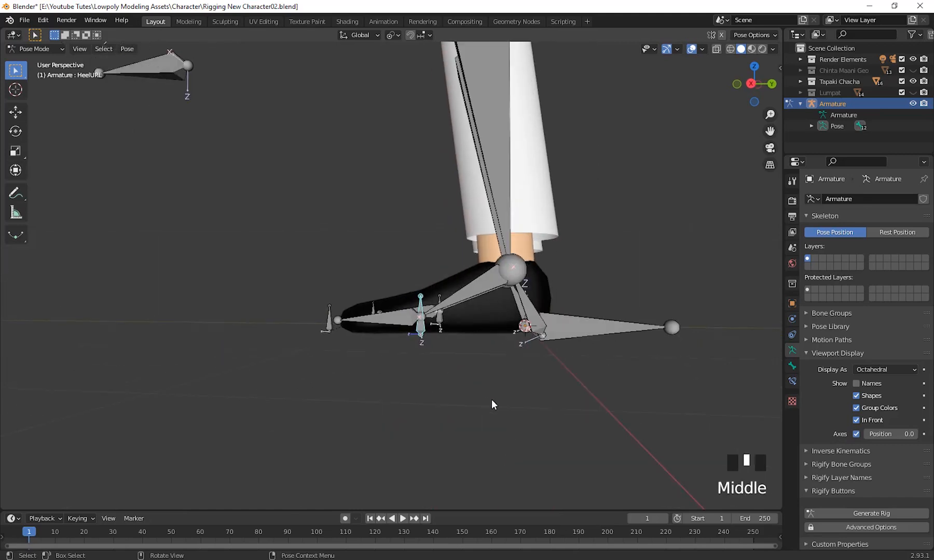
pyautogui.press('g')
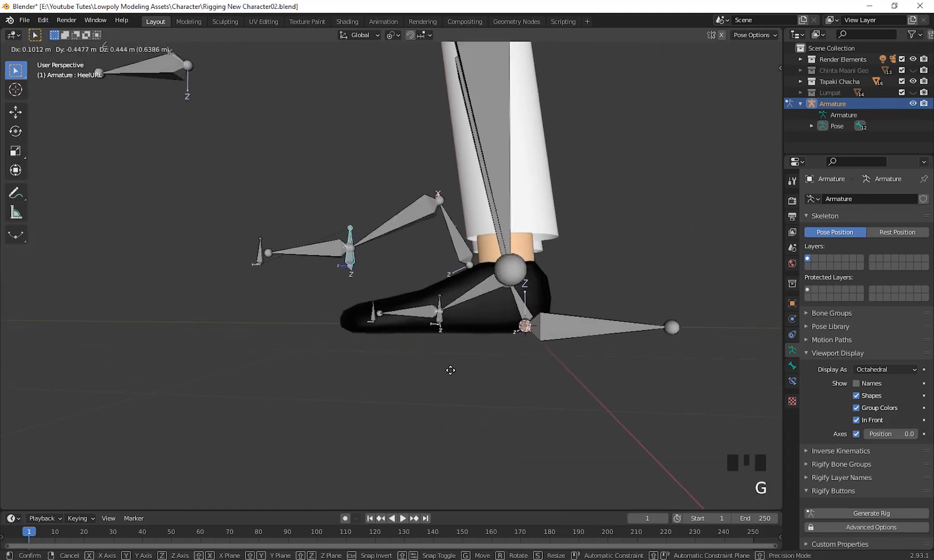
pyautogui.rightClick(483, 414)
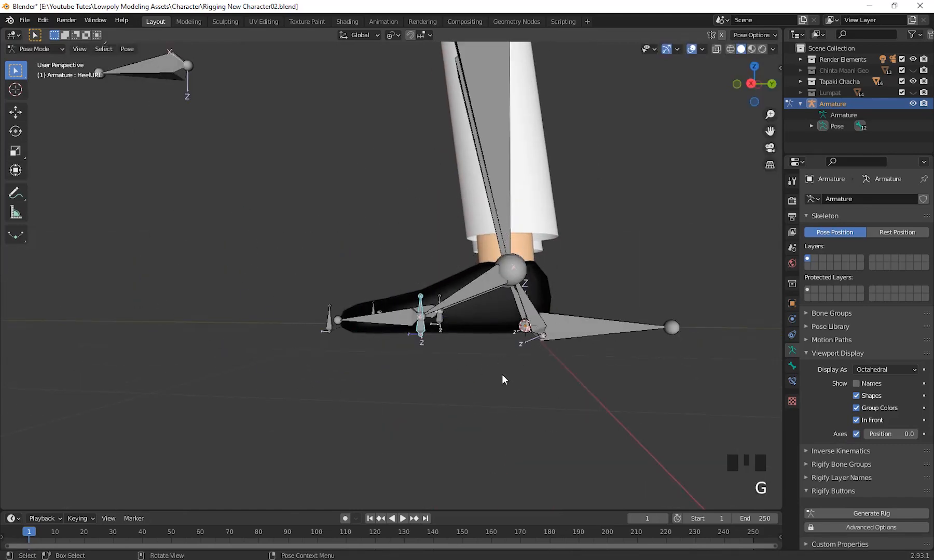
pyautogui.press('r')
pyautogui.rightClick(481, 379)
# Try rotating the Toe. ctrl.L bone and the Heel RotCtrl.L bone in Pose Mode.
pyautogui.click(332, 327)
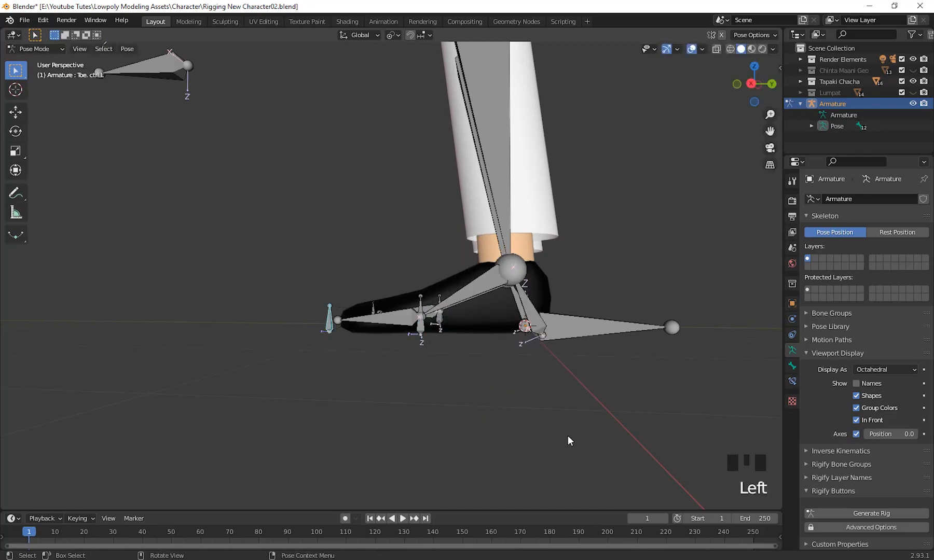
pyautogui.press('r')
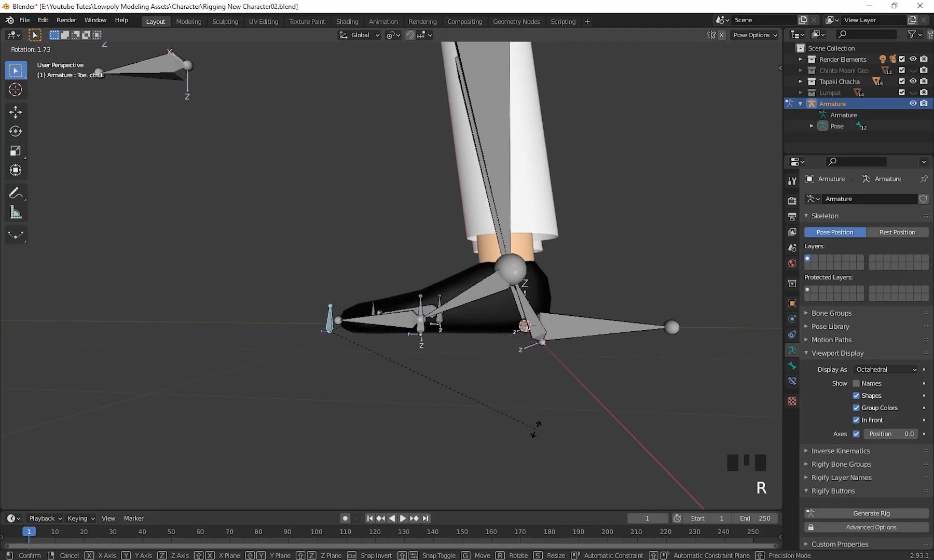
pyautogui.rightClick(544, 270)
pyautogui.click(538, 328)
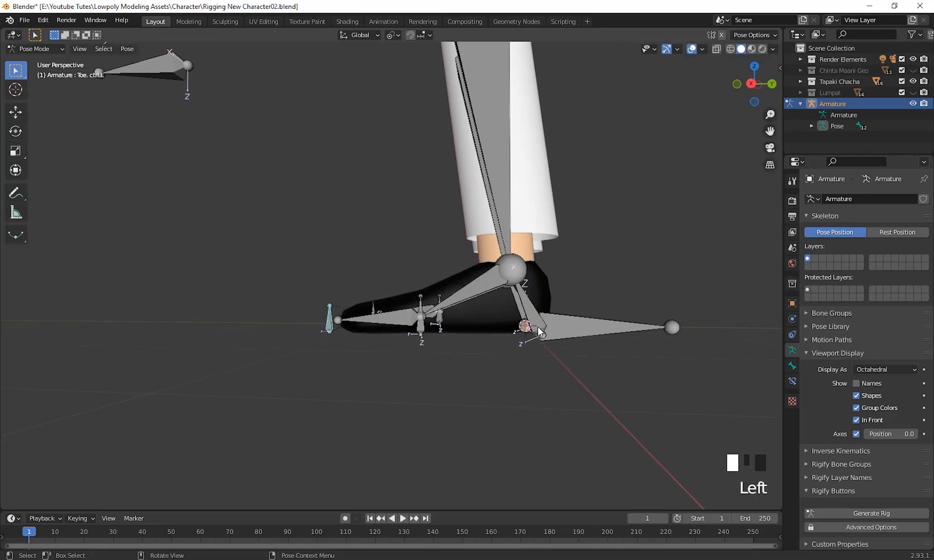
pyautogui.press('r')
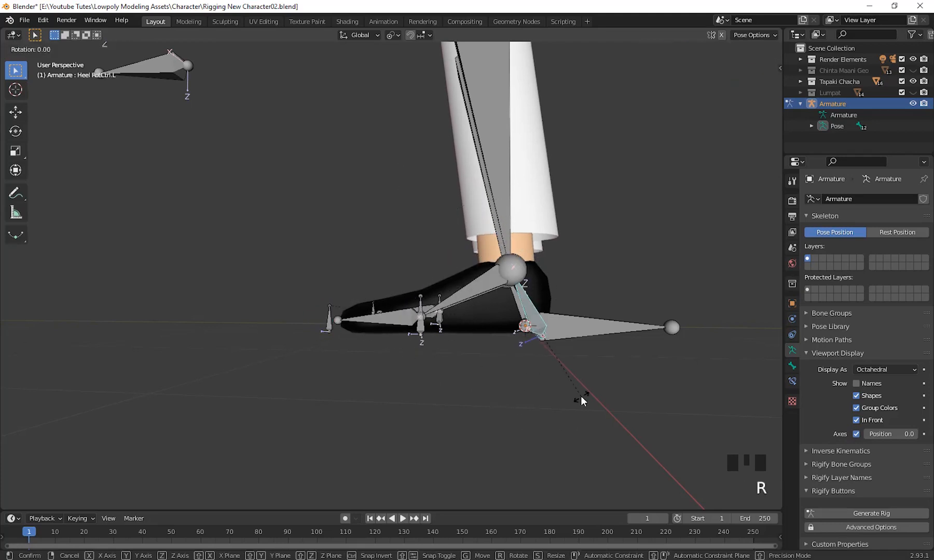
pyautogui.rightClick(542, 428)
# Select the HeelUP.L bone again and try moving the left foot with it.
pyautogui.moveTo(543, 432); pyautogui.dragTo(495, 398, button='middle')
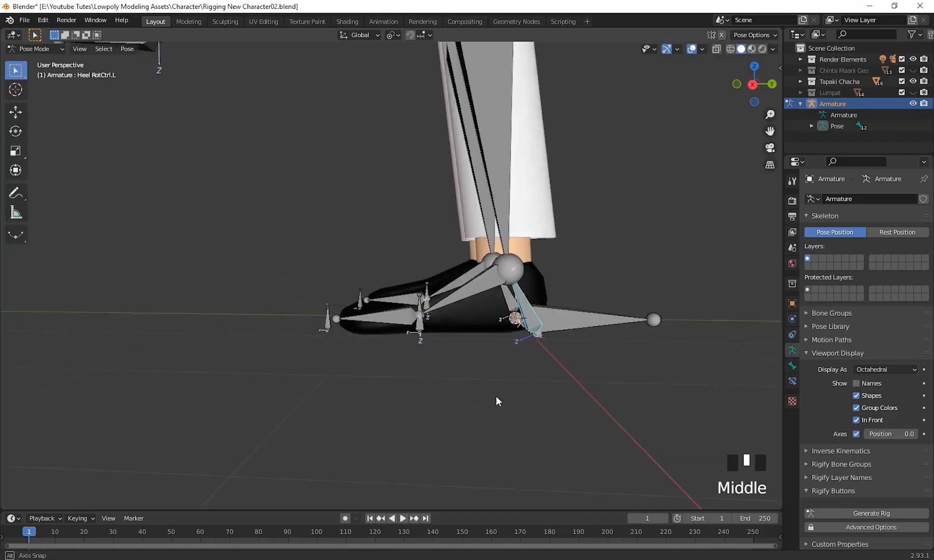
pyautogui.scroll(3, 527, 410)
pyautogui.click(429, 346)
pyautogui.moveTo(429, 347); pyautogui.dragTo(431, 363, button='middle')
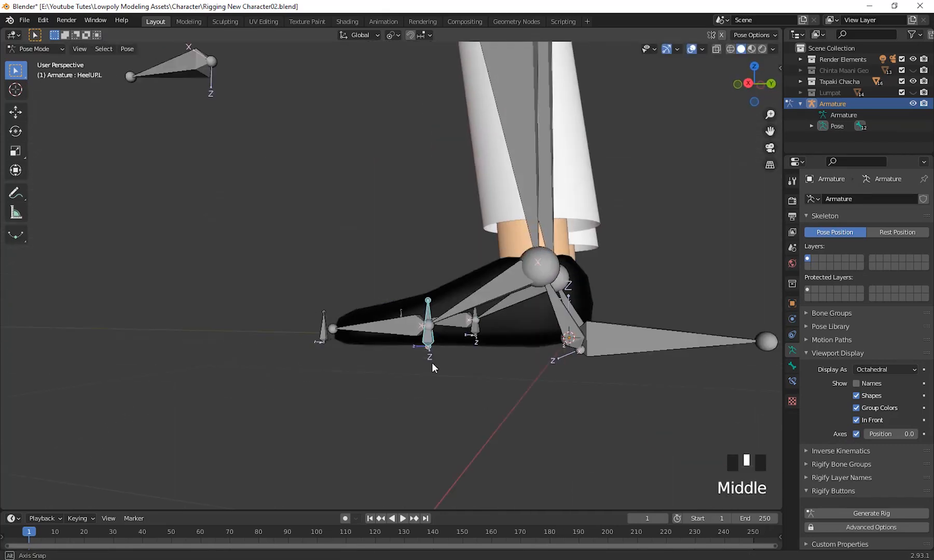
pyautogui.press('g')
pyautogui.rightClick(579, 389)
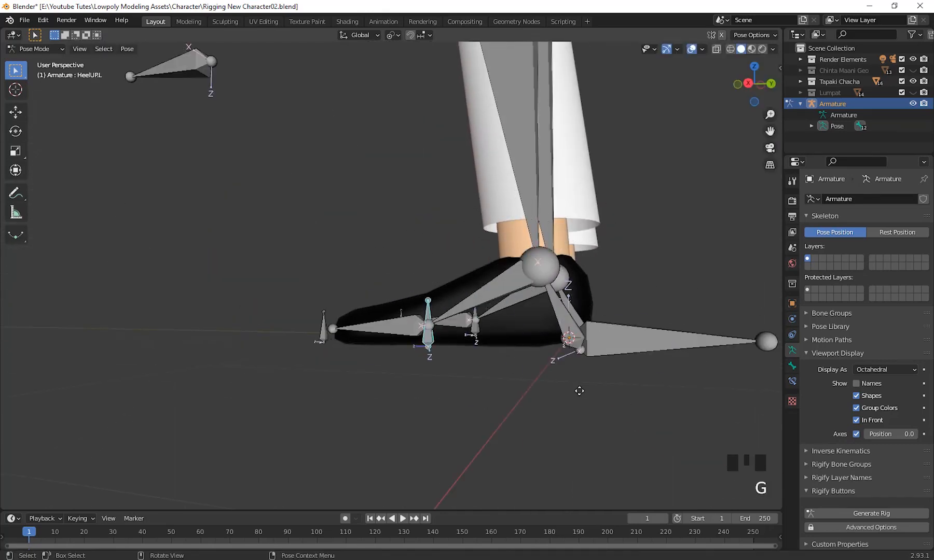
# Examine the control bones of both legs and feet from several angles.
pyautogui.scroll(-2, 525, 375)
pyautogui.moveTo(525, 376); pyautogui.dragTo(570, 404, button='middle')
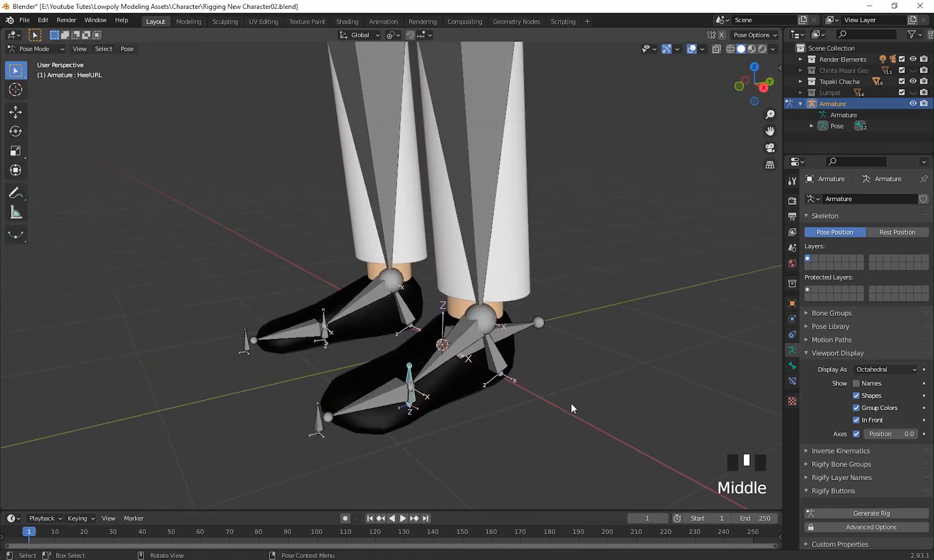
pyautogui.scroll(-3, 521, 374)
pyautogui.keyDown('shift'); pyautogui.moveTo(521, 373); pyautogui.dragTo(539, 383, button='middle'); pyautogui.keyUp('shift')
pyautogui.scroll(-2, 549, 444)
pyautogui.scroll(1, 543, 445)
pyautogui.scroll(1, 542, 444)
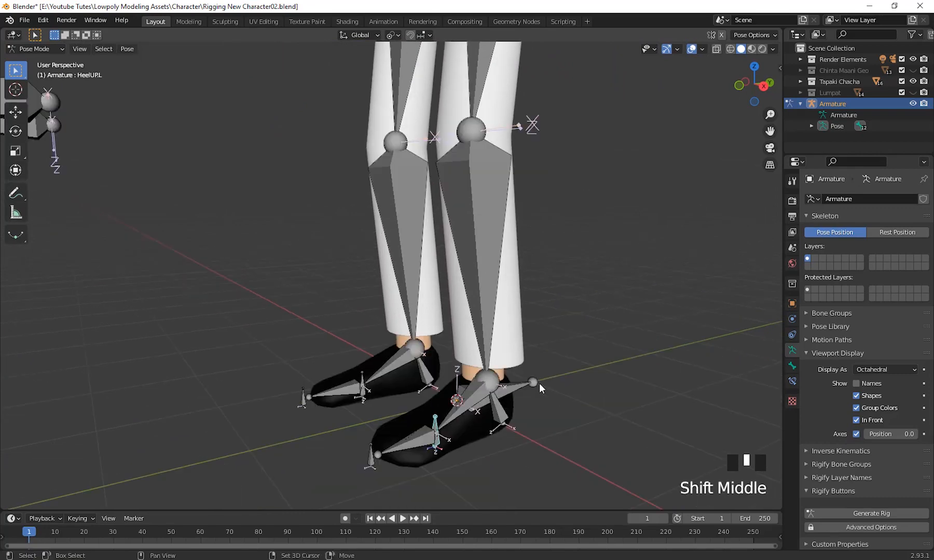
pyautogui.keyDown('shift'); pyautogui.moveTo(526, 297); pyautogui.dragTo(519, 375, button='middle'); pyautogui.keyUp('shift')
pyautogui.scroll(2, 577, 403)
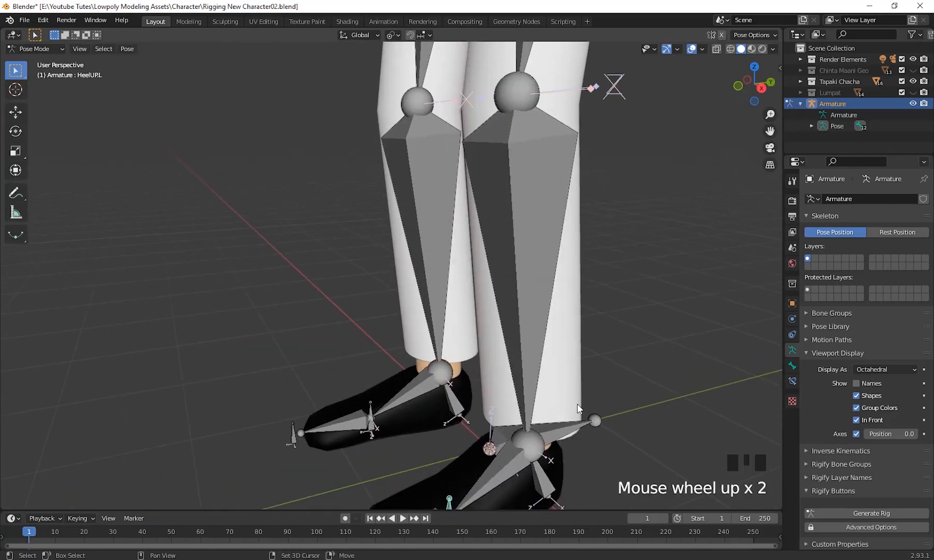
pyautogui.keyDown('shift'); pyautogui.moveTo(576, 404); pyautogui.dragTo(561, 328, button='middle'); pyautogui.keyUp('shift')
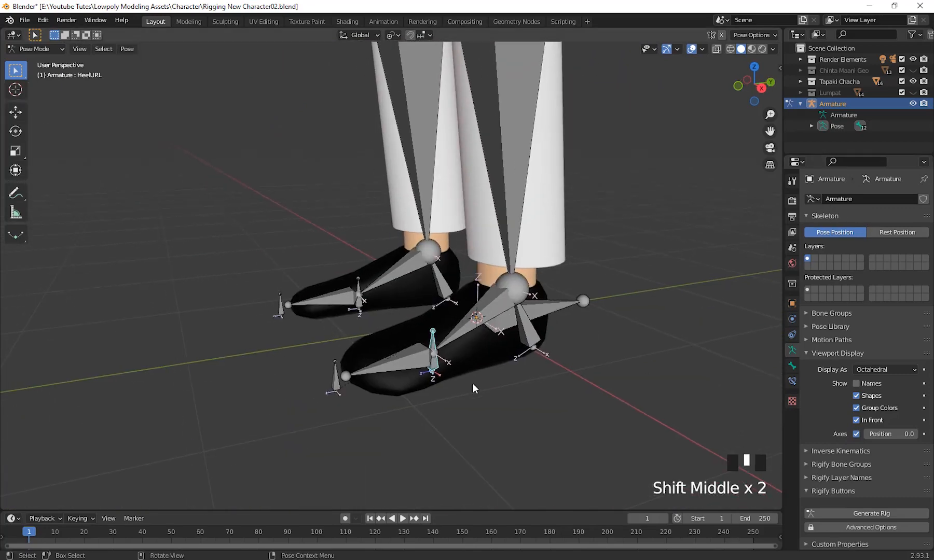
# Return the armature to Edit Mode and show the Bone properties of HeelUP.L.
pyautogui.click(26, 47)
pyautogui.click(32, 72)
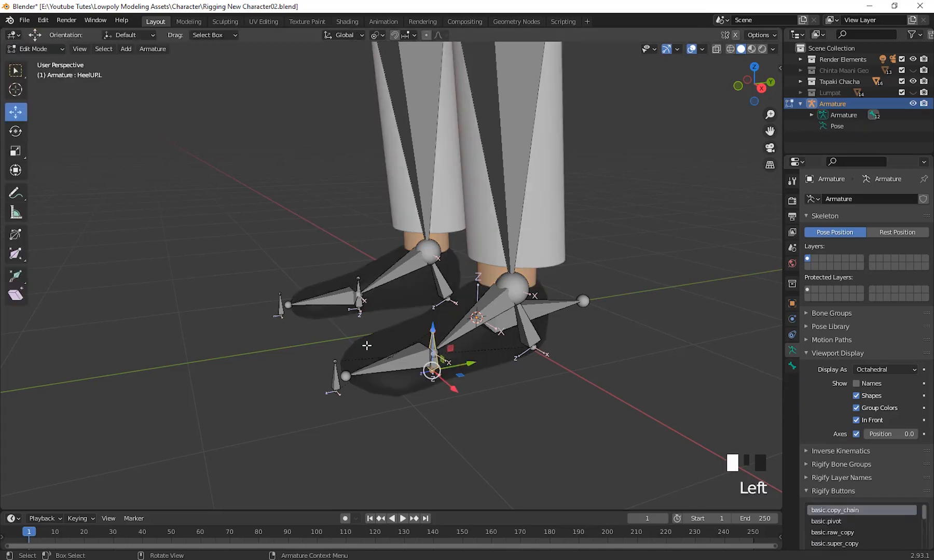
pyautogui.click(791, 366)
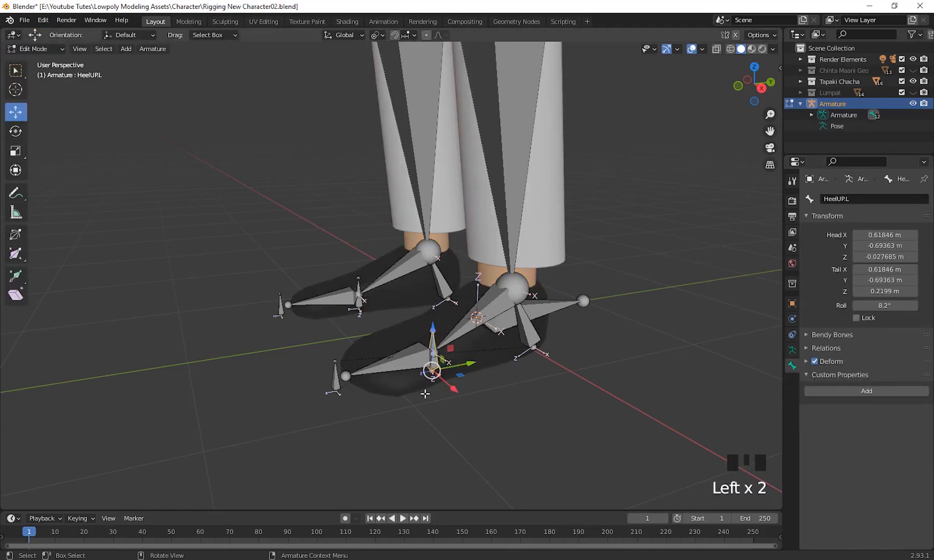
# Check the bone names of the left heel rotation control and the global control at the origin.
pyautogui.keyDown('shift'); pyautogui.moveTo(564, 342); pyautogui.dragTo(530, 416, button='middle'); pyautogui.keyUp('shift')
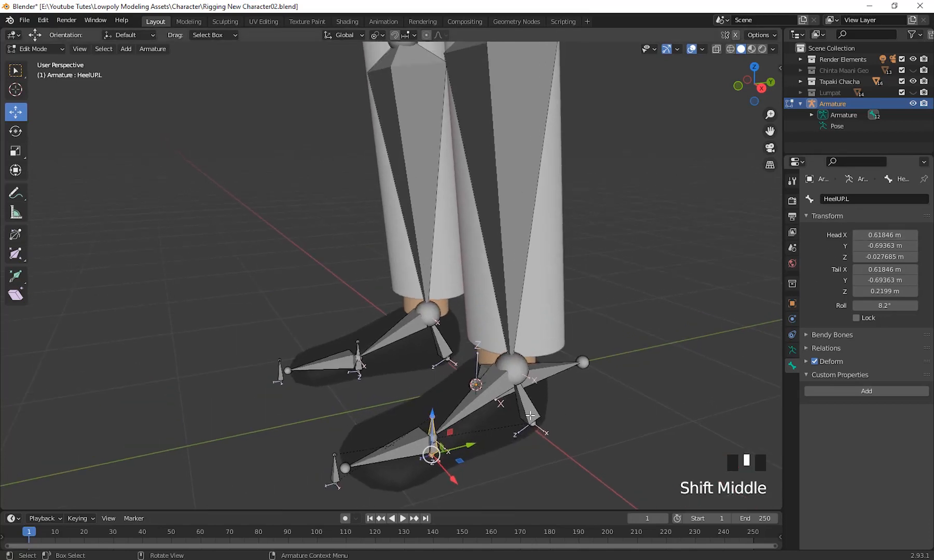
pyautogui.click(530, 415)
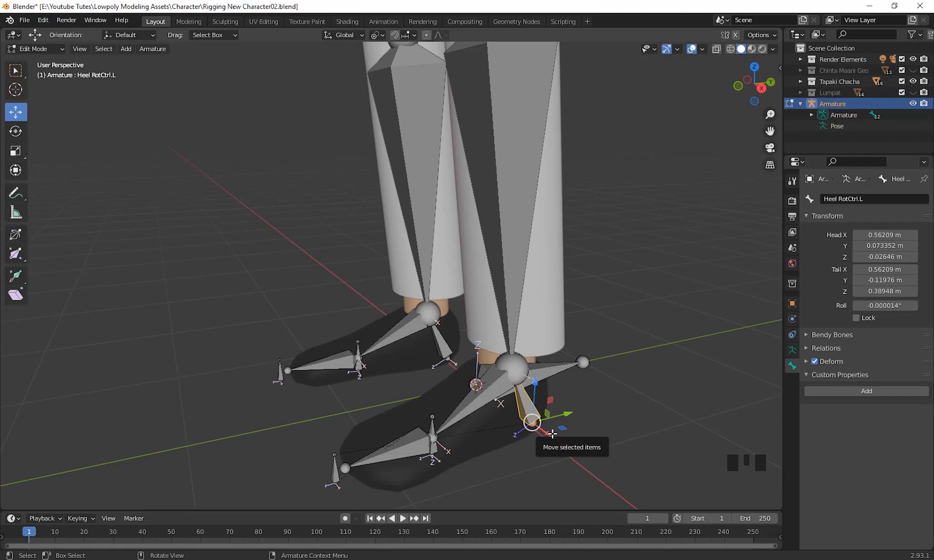
pyautogui.click(872, 201)
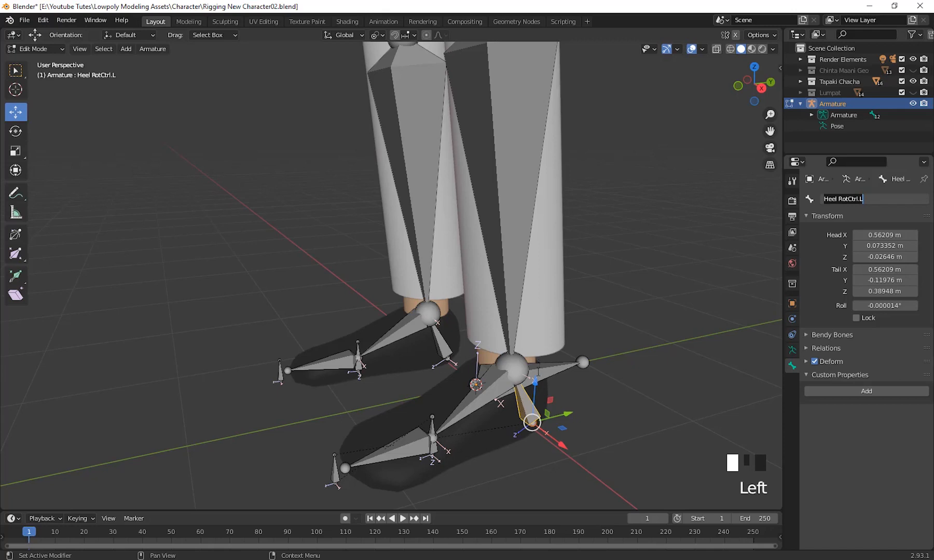
pyautogui.click(542, 373)
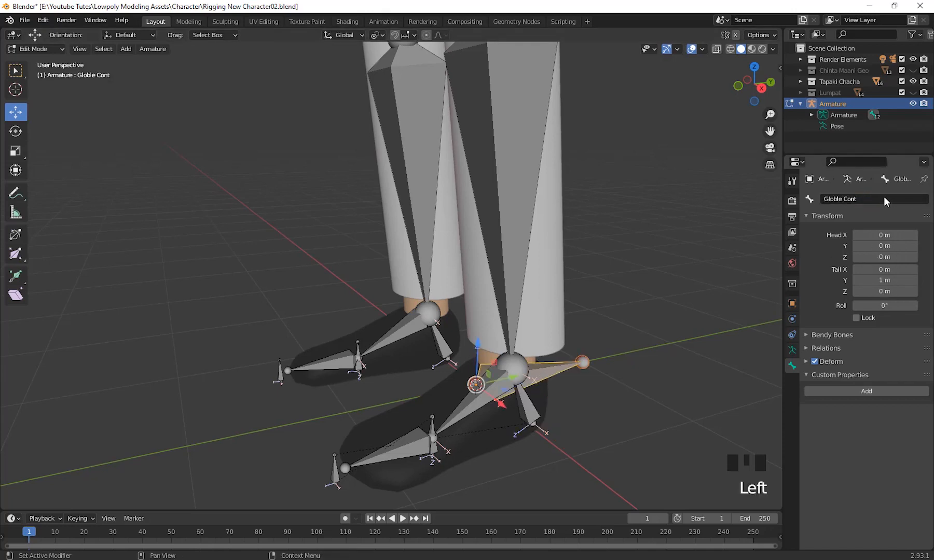
pyautogui.scroll(-5, 668, 258)
# Check the bone names of the left thigh and the left knee control in front of the leg.
pyautogui.keyDown('shift'); pyautogui.moveTo(636, 271); pyautogui.dragTo(467, 200, button='middle'); pyautogui.keyUp('shift')
pyautogui.click(476, 323)
pyautogui.click(467, 201)
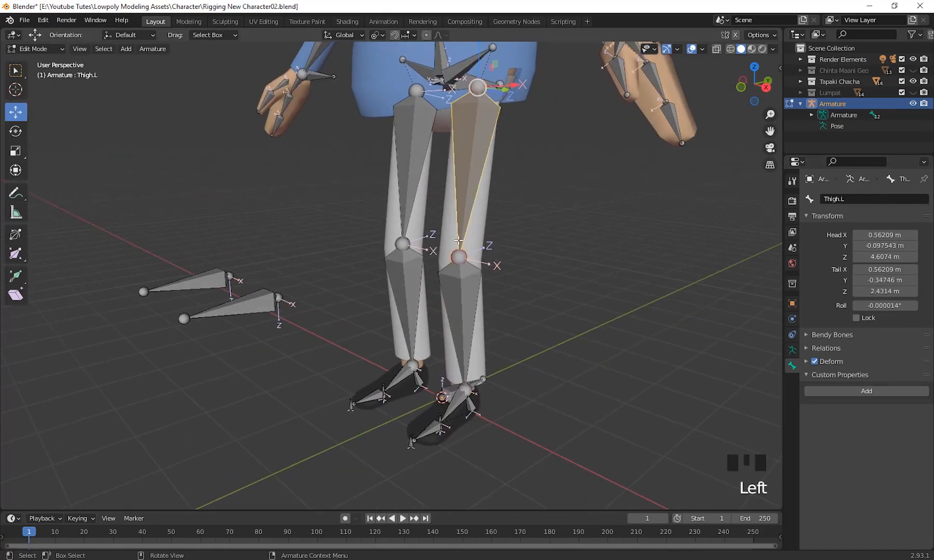
pyautogui.keyDown('shift'); pyautogui.middleClick(559, 398); pyautogui.keyUp('shift')
pyautogui.moveTo(559, 399); pyautogui.dragTo(461, 361, button='middle')
pyautogui.click(487, 356)
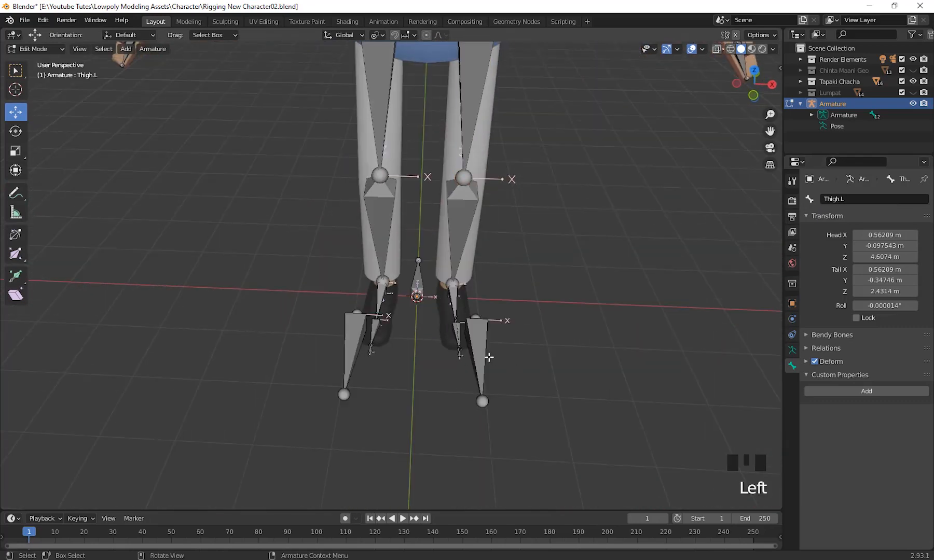
pyautogui.click(485, 358)
pyautogui.moveTo(567, 391); pyautogui.dragTo(577, 356, button='middle')
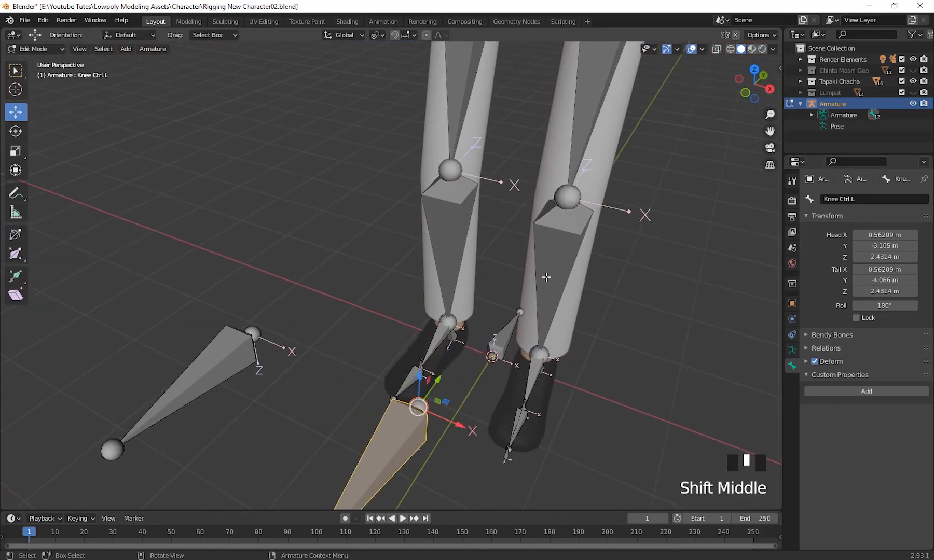
pyautogui.moveTo(546, 278); pyautogui.dragTo(538, 327, button='middle')
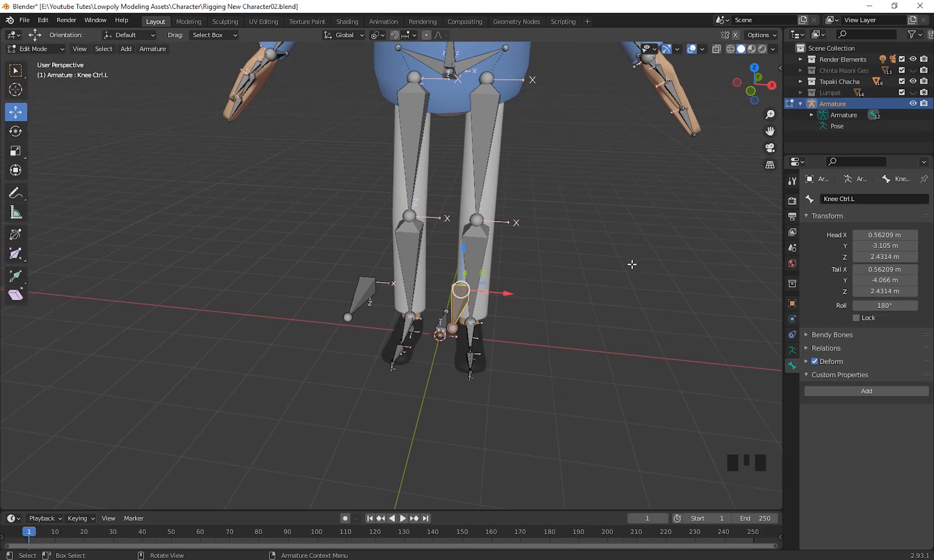
# Examine the leg bones and the knee controls of both legs from several angles.
pyautogui.scroll(-2, 573, 309)
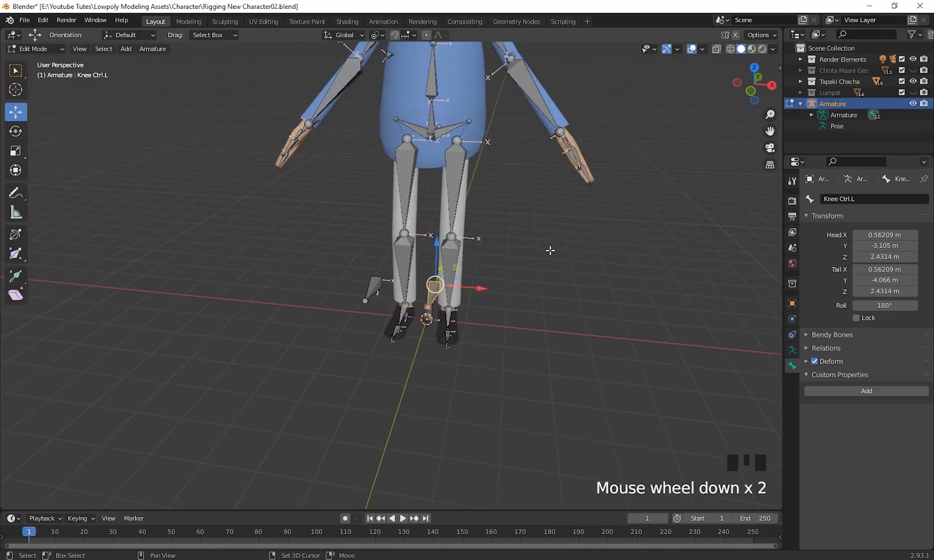
pyautogui.keyDown('shift'); pyautogui.moveTo(551, 250); pyautogui.dragTo(529, 317, button='middle'); pyautogui.keyUp('shift')
pyautogui.scroll(-2, 494, 277)
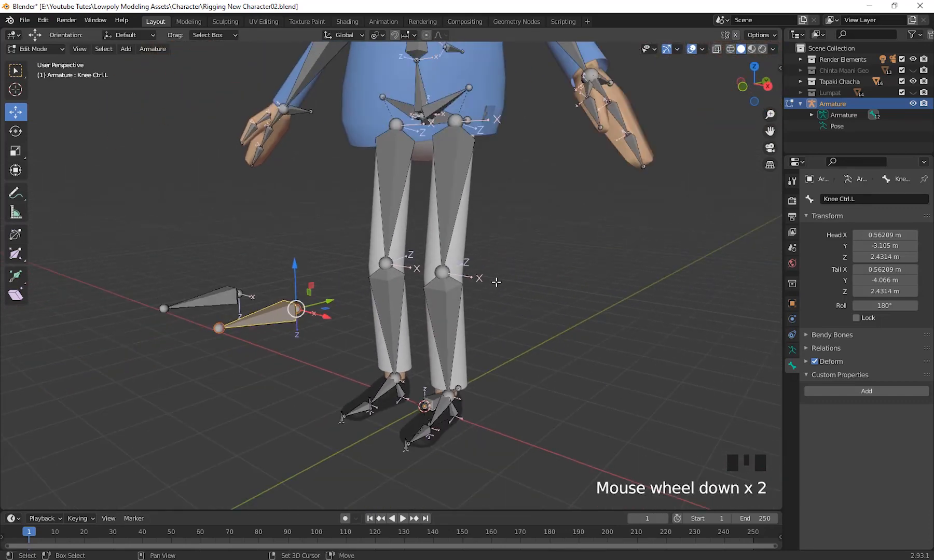
pyautogui.keyDown('shift'); pyautogui.moveTo(494, 277); pyautogui.dragTo(527, 369, button='middle'); pyautogui.keyUp('shift')
pyautogui.scroll(2, 535, 309)
pyautogui.scroll(2, 507, 294)
pyautogui.scroll(-3, 508, 290)
pyautogui.scroll(-2, 511, 393)
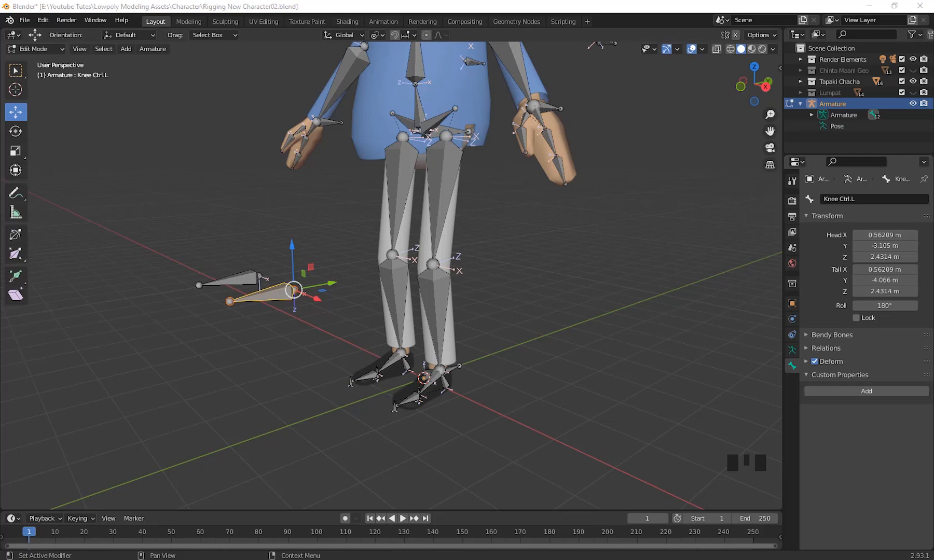
# Select the left heel bone and switch the armature to Pose Mode.
pyautogui.moveTo(513, 392); pyautogui.dragTo(529, 352, button='middle')
pyautogui.click(420, 329)
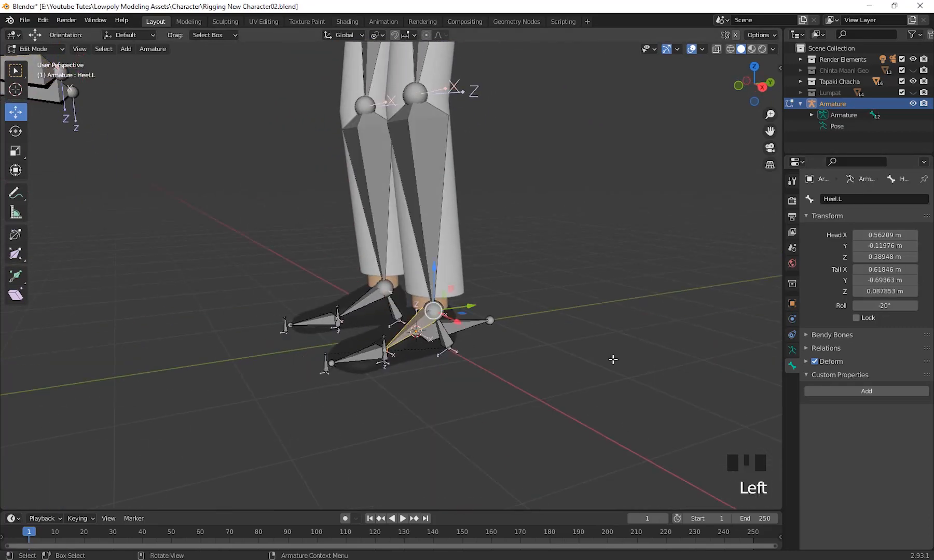
pyautogui.moveTo(610, 358); pyautogui.dragTo(167, 252, button='middle')
pyautogui.click(42, 49)
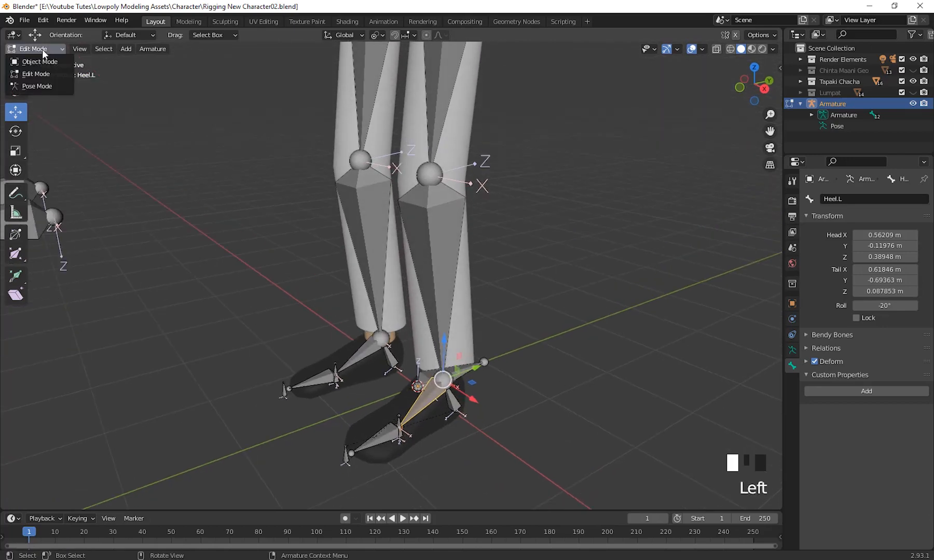
pyautogui.click(43, 85)
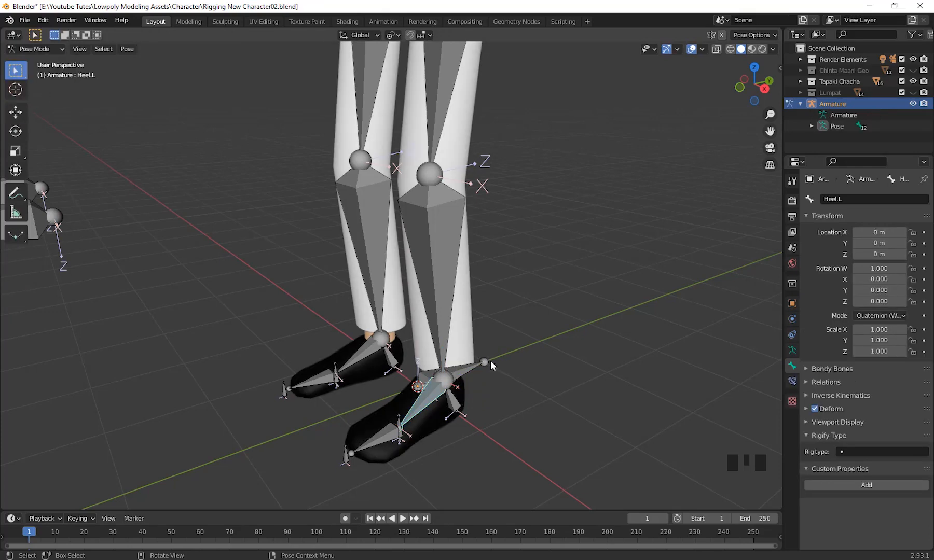
# Add an Inverse Kinematics constraint to the left shin bone with the left heel bone as its target.
pyautogui.scroll(-1, 493, 362)
pyautogui.keyDown('shift'); pyautogui.moveTo(497, 362); pyautogui.dragTo(573, 415, button='middle'); pyautogui.keyUp('shift')
pyautogui.scroll(2, 589, 407)
pyautogui.click(573, 415)
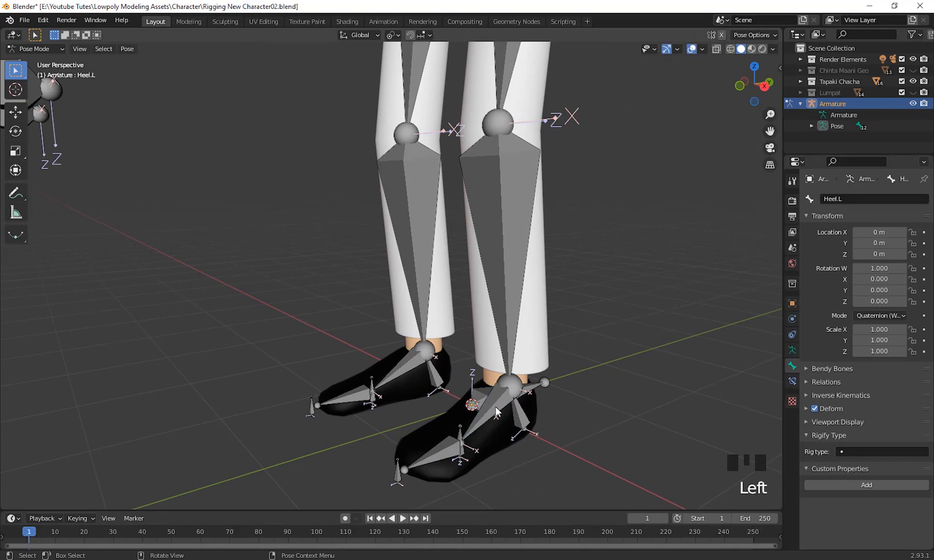
pyautogui.click(496, 412)
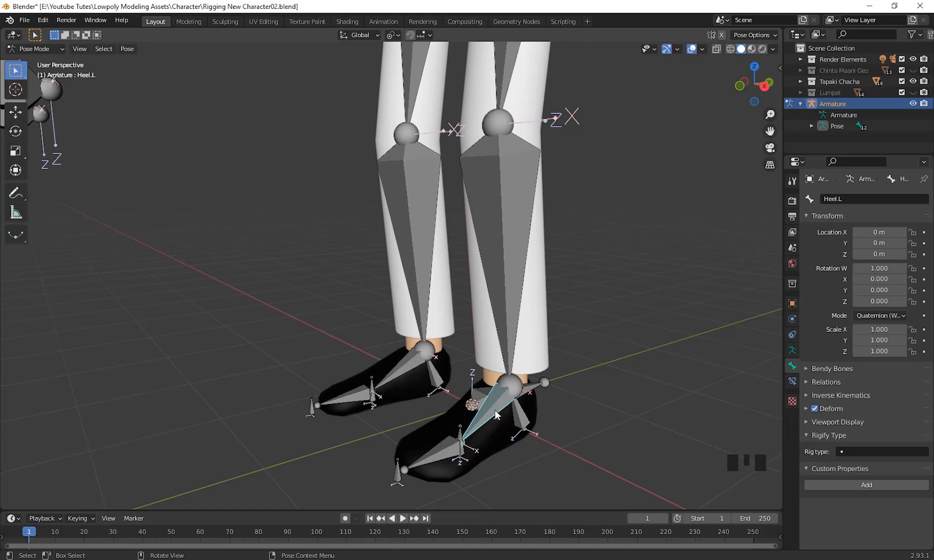
pyautogui.keyDown('shift'); pyautogui.click(512, 297); pyautogui.keyUp('shift')
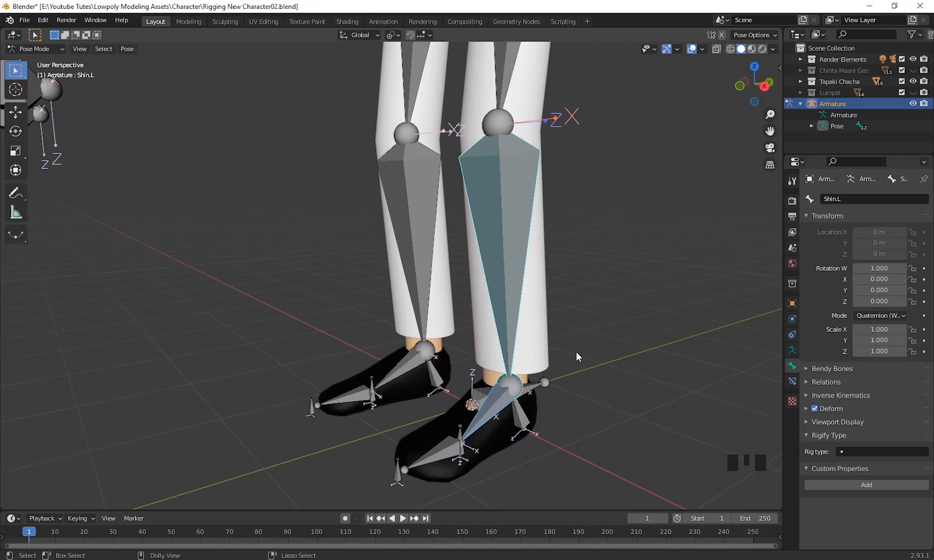
pyautogui.hotkey('shift', 'ctrl', 'c')
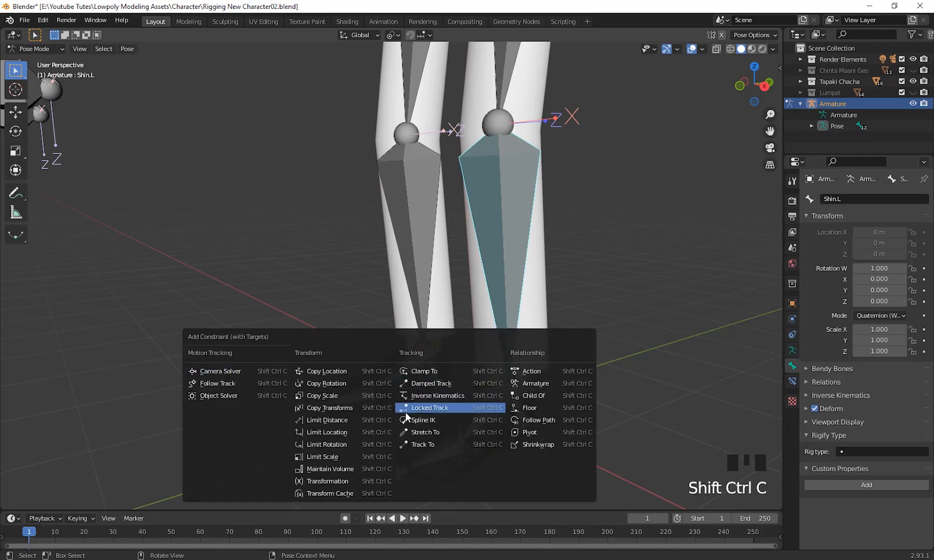
pyautogui.click(446, 396)
# Test the left leg's IK by moving Heel RotCtrl.L slightly up and far out sideways, cancelling each move.
pyautogui.scroll(-4, 603, 417)
pyautogui.moveTo(603, 418)
pyautogui.mouseDown(button='middle')
pyautogui.moveTo(452, 422)
pyautogui.moveTo(620, 420)
pyautogui.mouseUp(button='middle')
pyautogui.scroll(3, 563, 365)
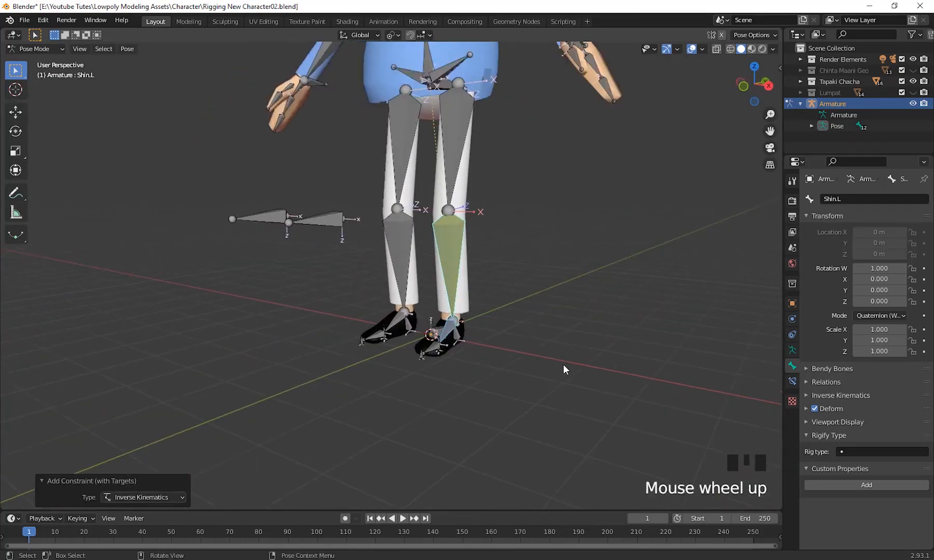
pyautogui.keyDown('shift'); pyautogui.moveTo(563, 368); pyautogui.dragTo(498, 398, button='middle'); pyautogui.keyUp('shift')
pyautogui.scroll(-2, 565, 405)
pyautogui.scroll(3, 544, 406)
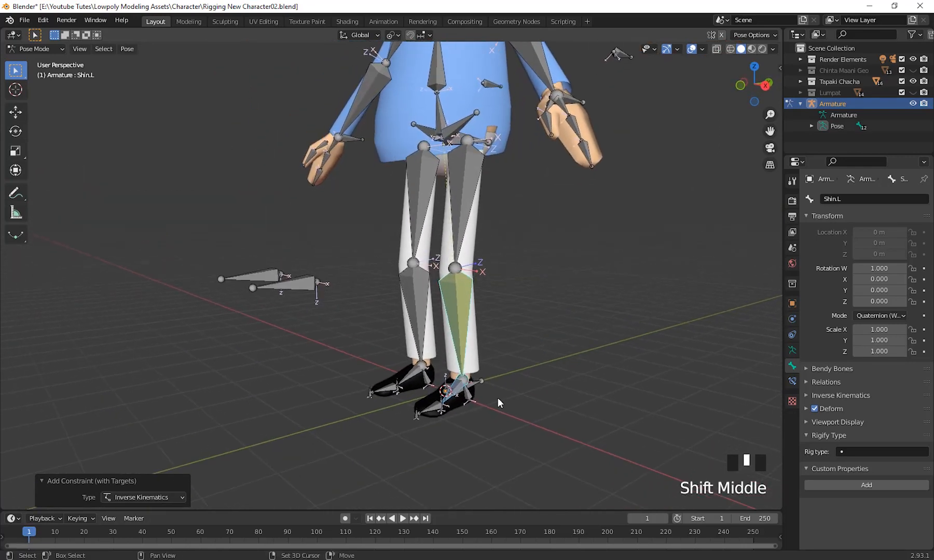
pyautogui.click(466, 398)
pyautogui.moveTo(544, 423); pyautogui.dragTo(496, 416, button='middle')
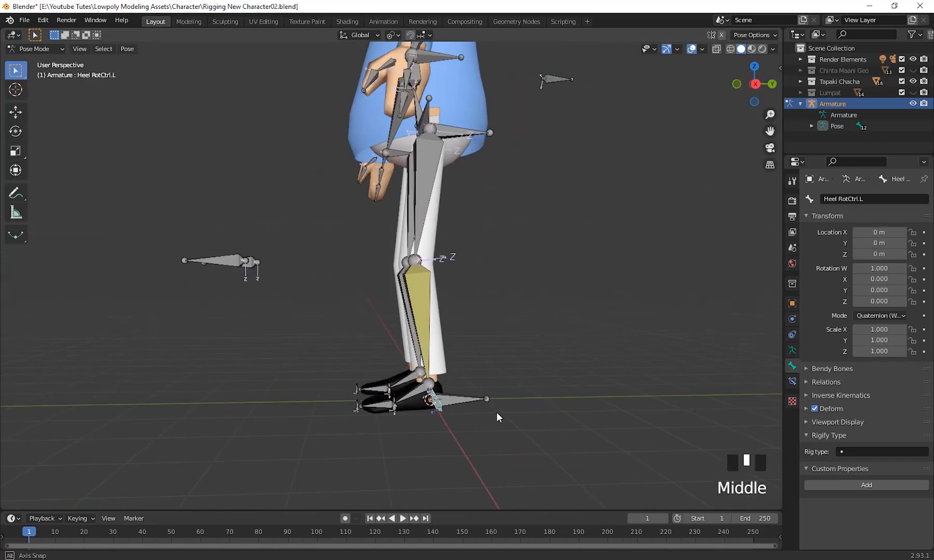
pyautogui.press('g')
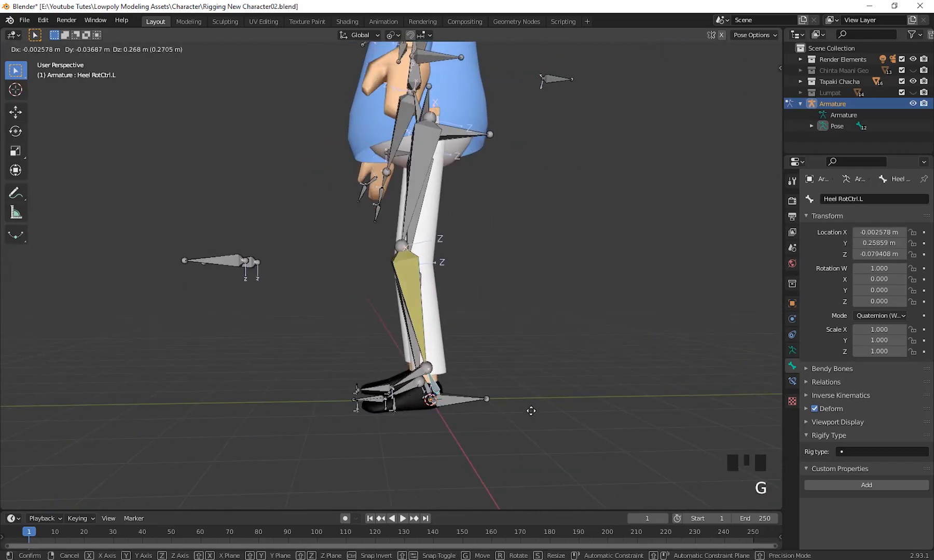
pyautogui.rightClick(463, 433)
pyautogui.moveTo(462, 432); pyautogui.dragTo(556, 430, button='middle')
pyautogui.press('g')
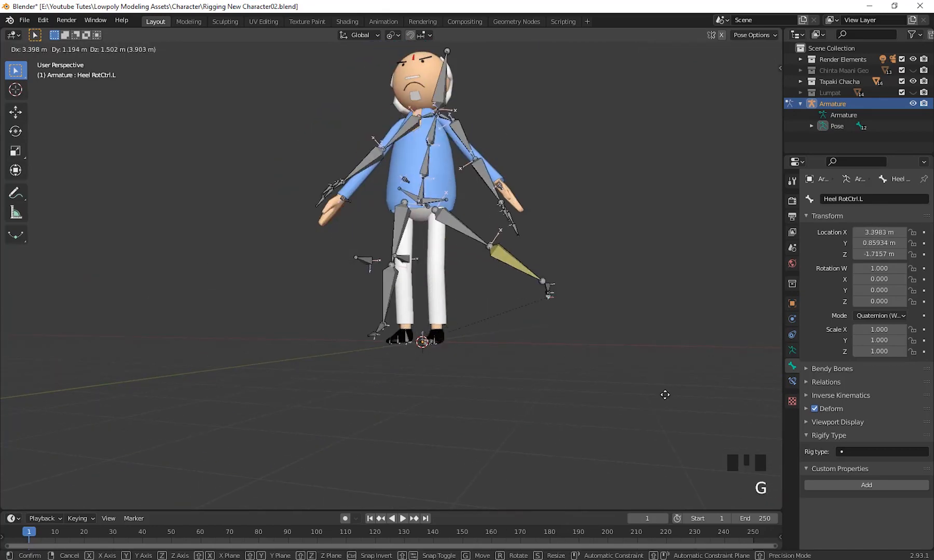
pyautogui.rightClick(526, 379)
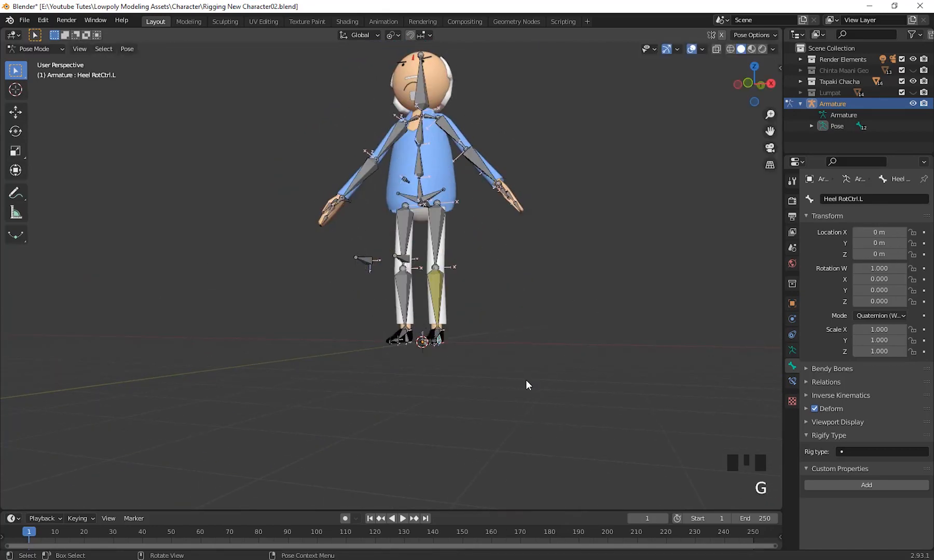
# Set the chain length of the IK constraint on Shin.L to 2.
pyautogui.moveTo(525, 380); pyautogui.dragTo(407, 296, button='middle')
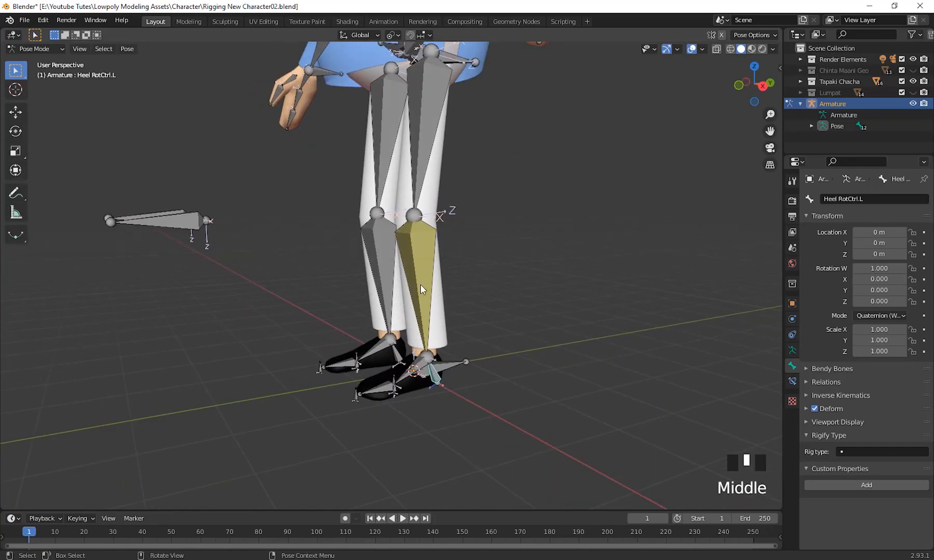
pyautogui.click(419, 276)
pyautogui.scroll(-1, 416, 245)
pyautogui.keyDown('shift'); pyautogui.moveTo(280, 241); pyautogui.dragTo(289, 275, button='middle'); pyautogui.keyUp('shift')
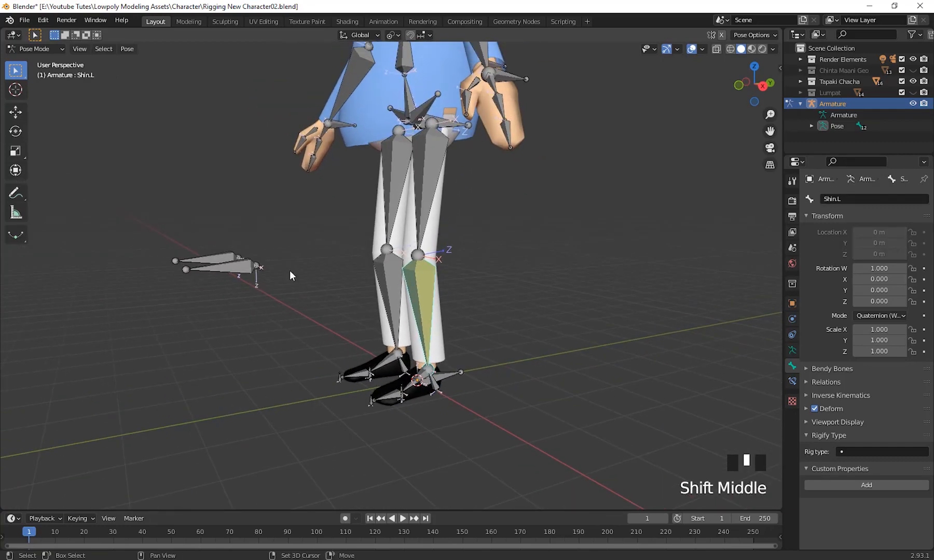
pyautogui.keyDown('shift'); pyautogui.moveTo(608, 271); pyautogui.dragTo(584, 279, button='middle'); pyautogui.keyUp('shift')
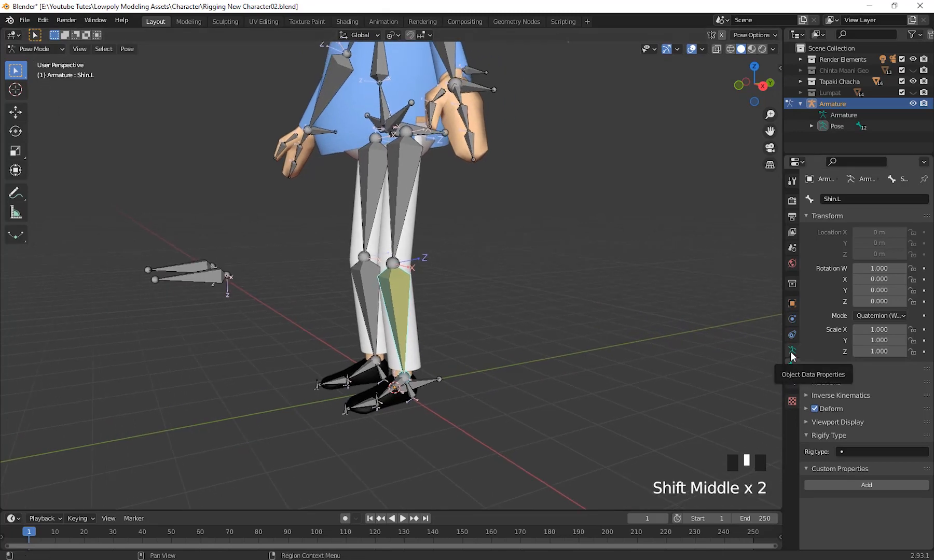
pyautogui.click(792, 381)
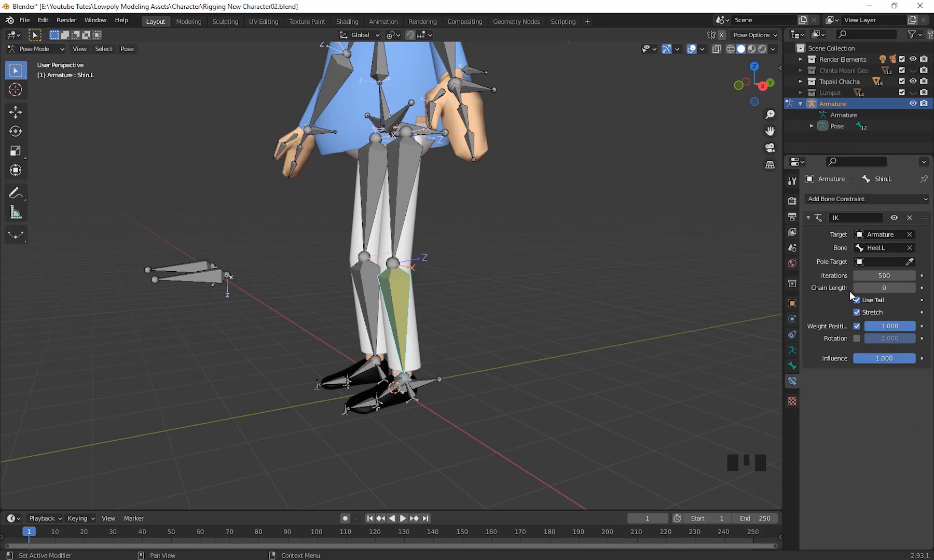
pyautogui.click(913, 288)
pyautogui.click(913, 289)
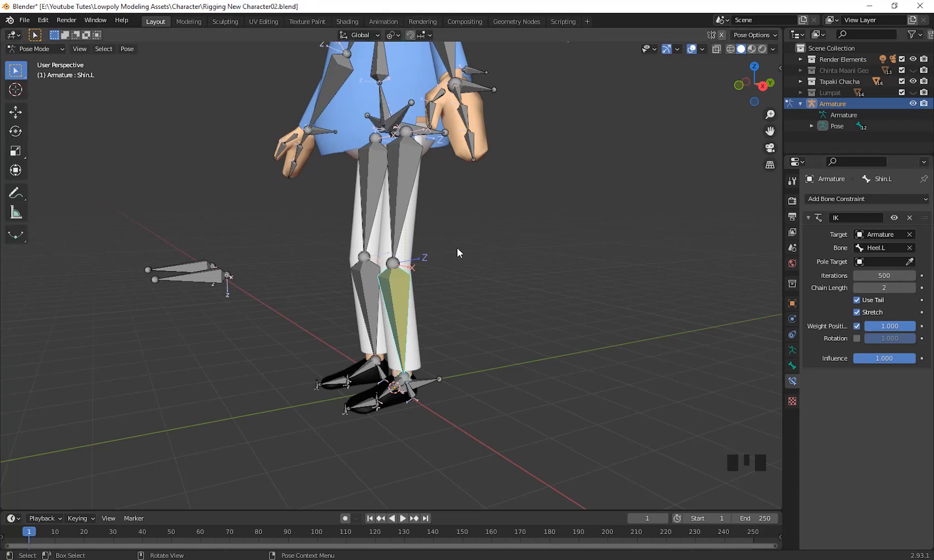
# Test the shortened IK chain by moving Heel RotCtrl.L backward and up in a side view, and cancel the move.
pyautogui.moveTo(456, 310); pyautogui.dragTo(461, 368, button='middle')
pyautogui.click(517, 382)
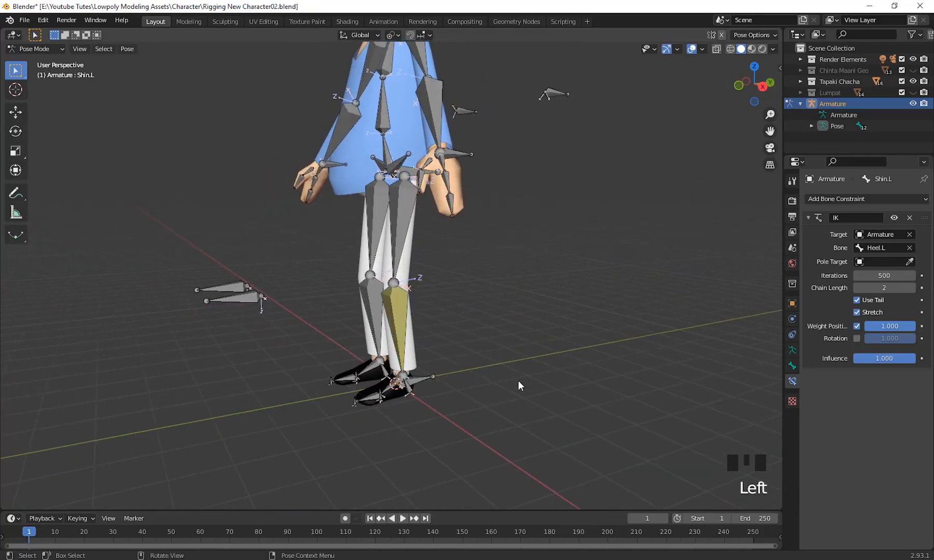
pyautogui.keyDown('shift'); pyautogui.moveTo(518, 381); pyautogui.dragTo(437, 358, button='middle'); pyautogui.keyUp('shift')
pyautogui.click(423, 347)
pyautogui.scroll(-3, 514, 395)
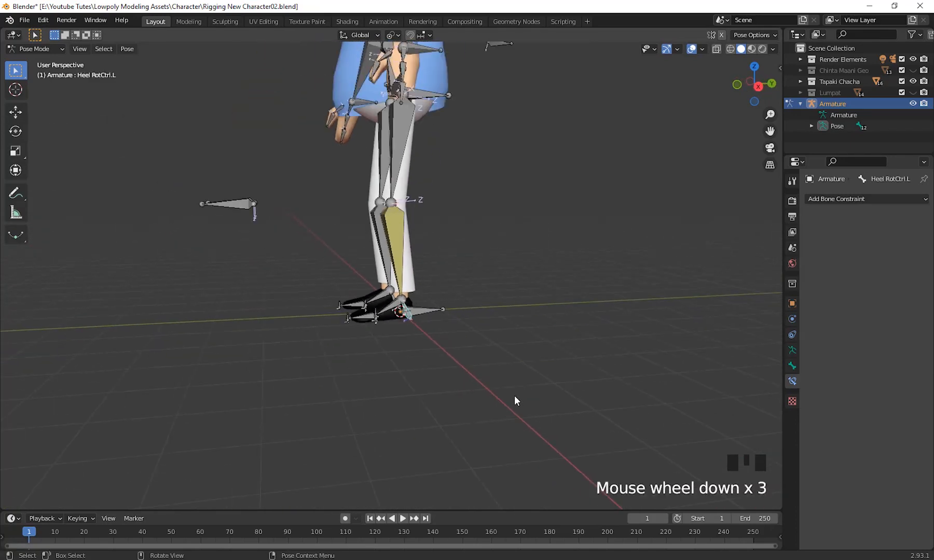
pyautogui.moveTo(514, 395); pyautogui.dragTo(516, 431, button='middle')
pyautogui.press('g')
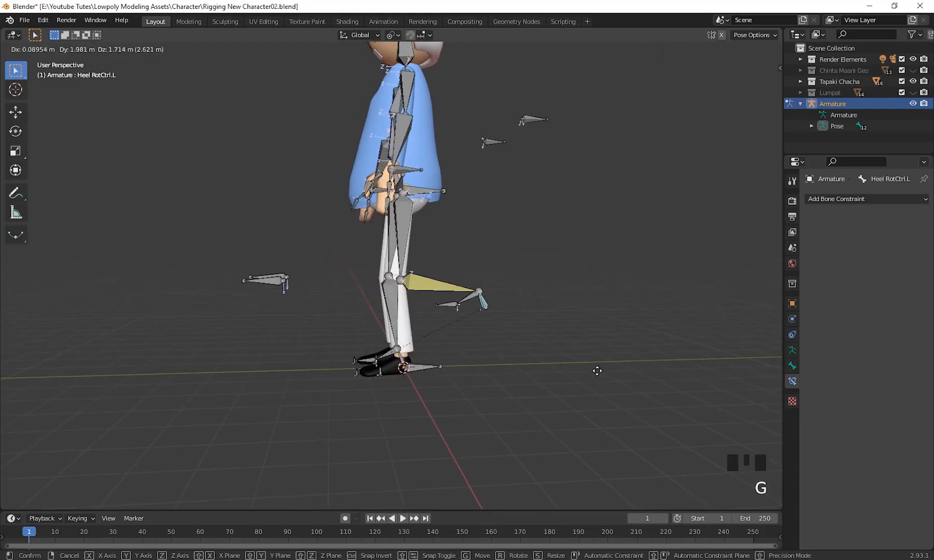
pyautogui.rightClick(520, 343)
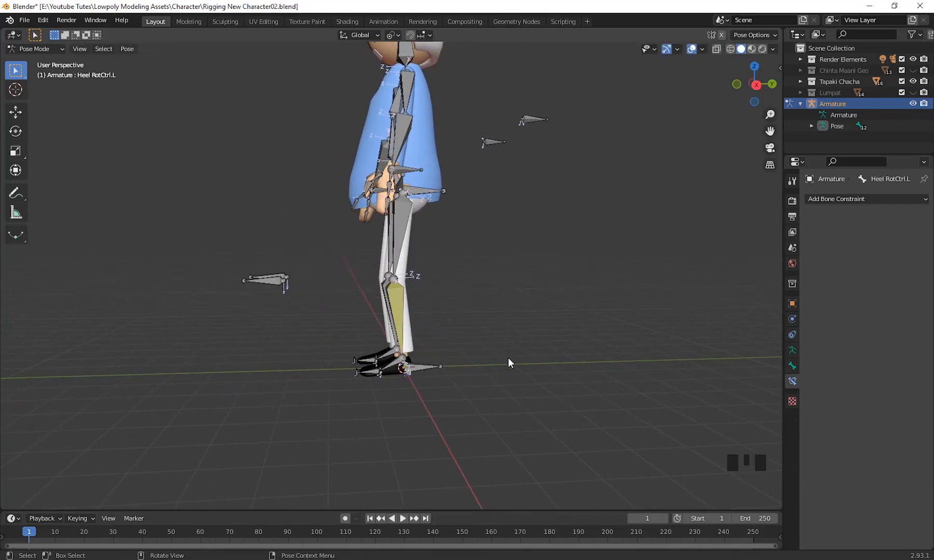
# Try moving Heel RotCtrl.L up across the right leg and rotating it, cancelling both transforms.
pyautogui.moveTo(508, 362); pyautogui.dragTo(576, 409, button='middle')
pyautogui.scroll(2, 622, 400)
pyautogui.press('g')
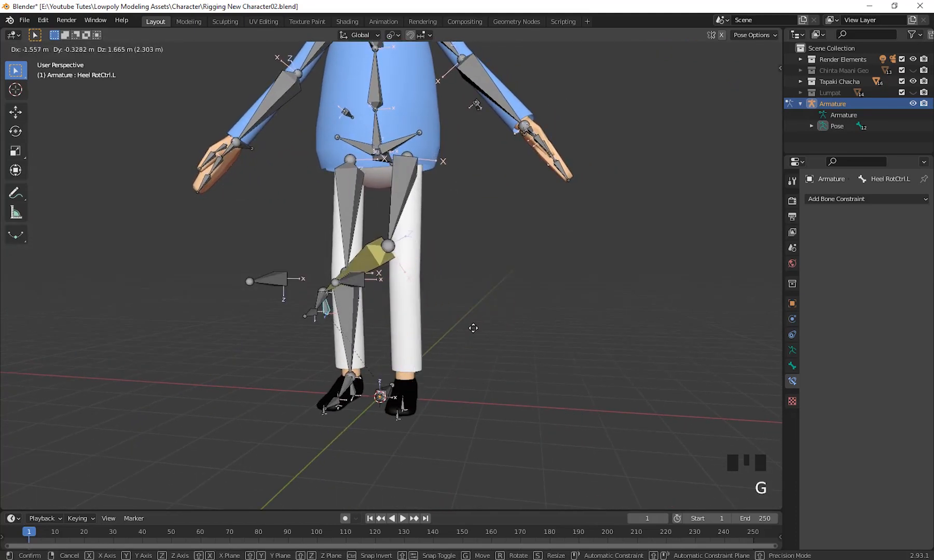
pyautogui.rightClick(571, 340)
pyautogui.scroll(-2, 578, 399)
pyautogui.scroll(3, 528, 402)
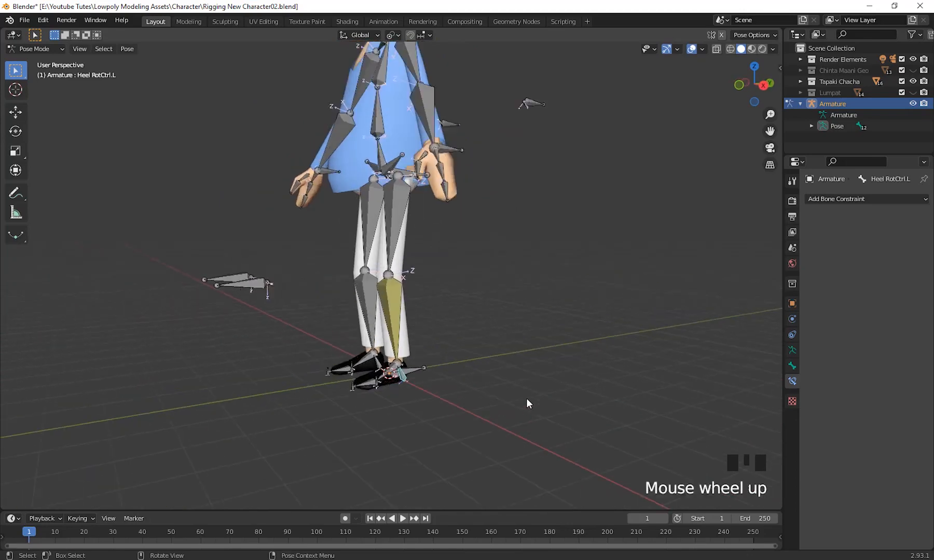
pyautogui.moveTo(540, 406); pyautogui.dragTo(549, 354, button='middle')
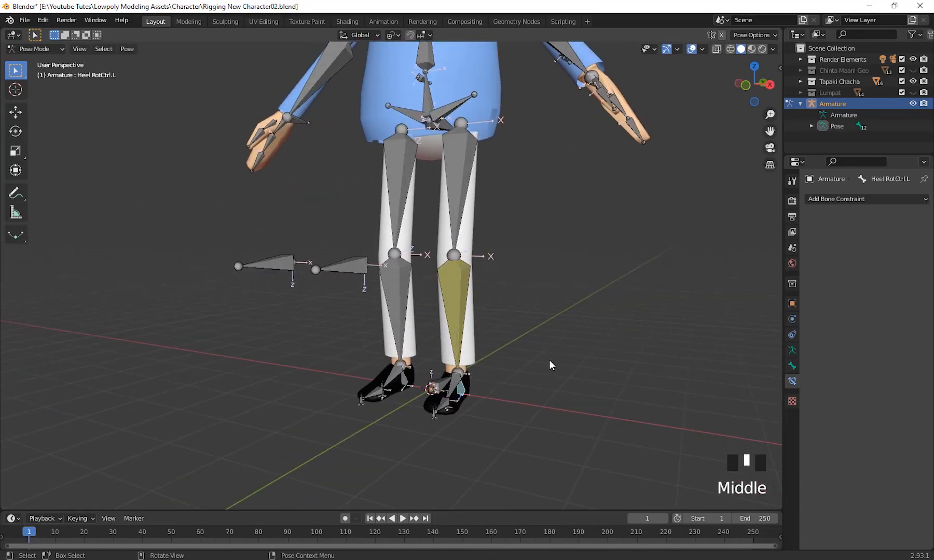
pyautogui.press('r')
pyautogui.rightClick(571, 307)
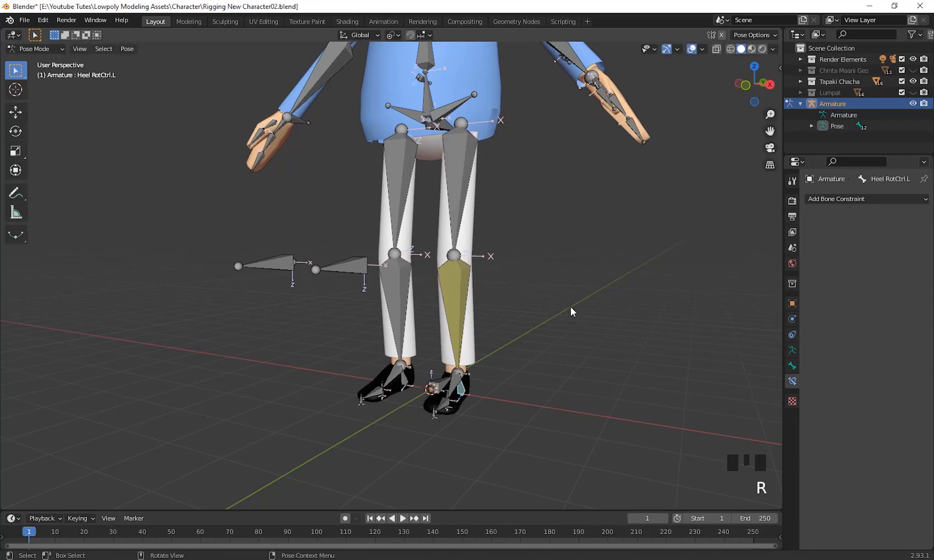
# Move Heel RotCtrl.L about 1.54 m in X, 1.02 m in Y and 1.55 m in Z, inspect the knee's bend, and undo the move.
pyautogui.press('g')
pyautogui.click(692, 274)
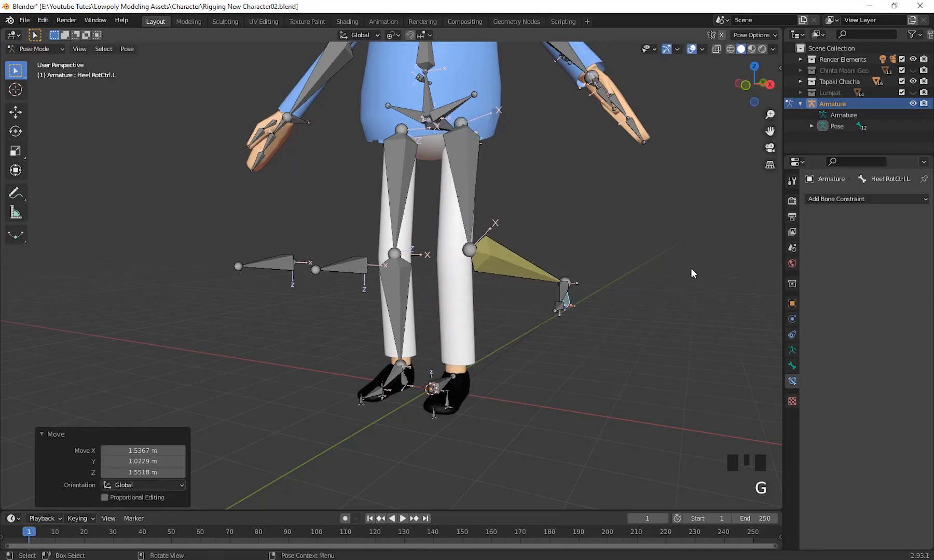
pyautogui.moveTo(692, 274); pyautogui.dragTo(453, 308, button='middle')
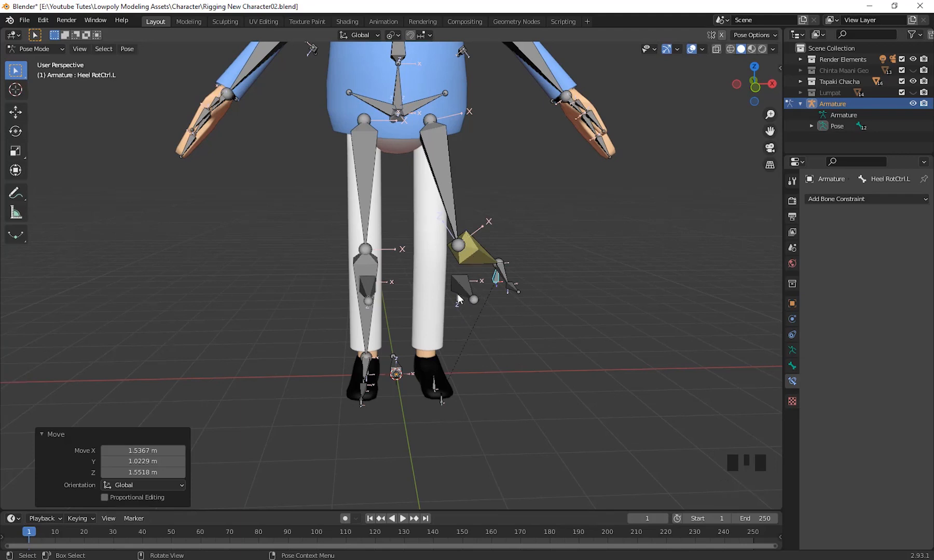
pyautogui.moveTo(528, 285); pyautogui.dragTo(456, 268, button='middle')
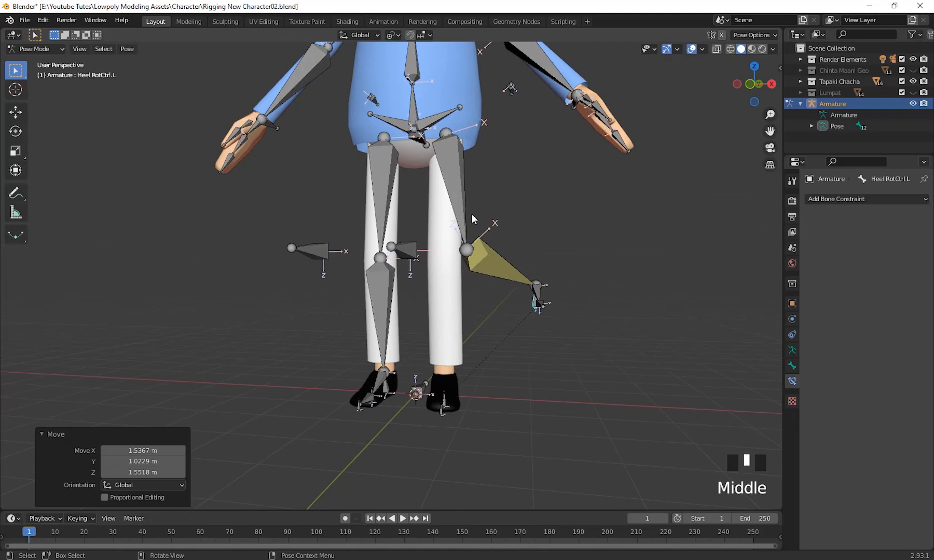
pyautogui.moveTo(471, 214); pyautogui.dragTo(593, 335, button='middle')
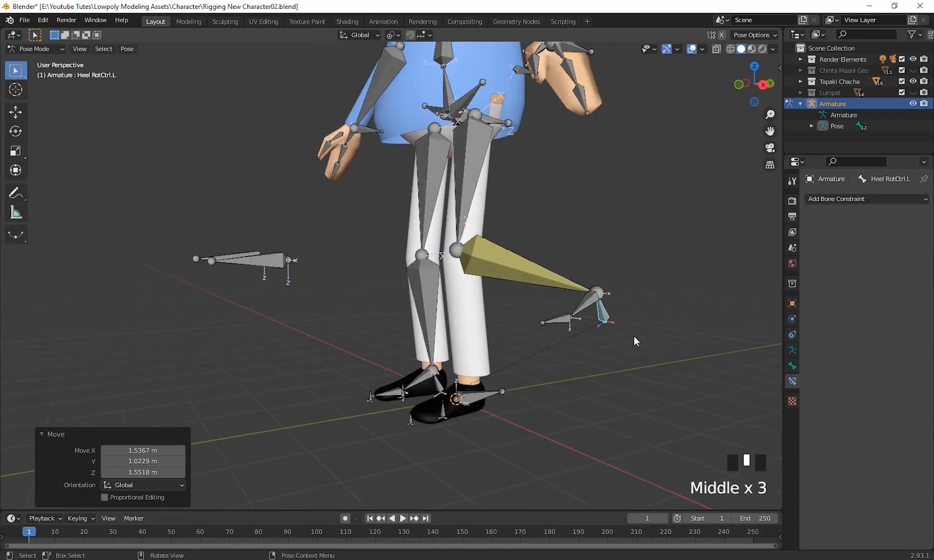
pyautogui.hotkey('ctrl', 'z')
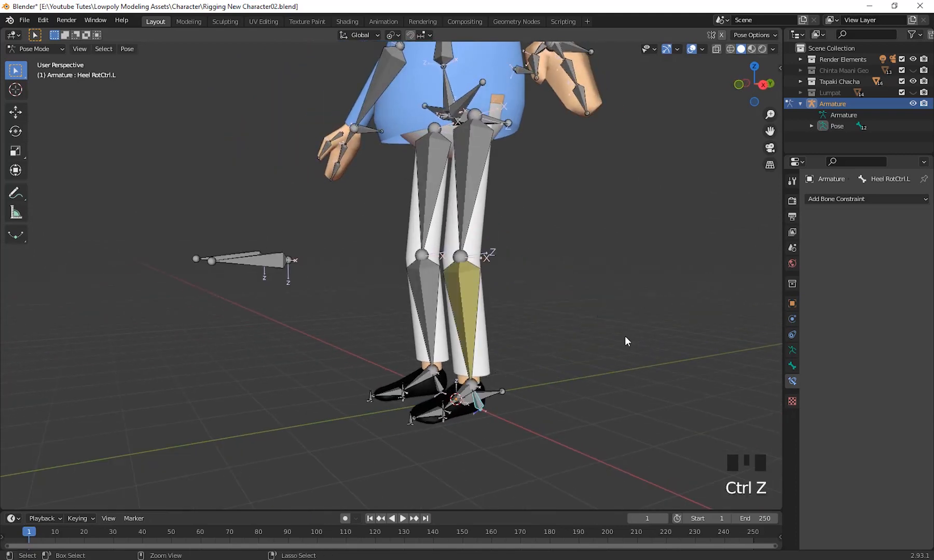
pyautogui.scroll(2, 542, 350)
pyautogui.keyDown('shift'); pyautogui.moveTo(543, 350); pyautogui.dragTo(568, 392, button='middle'); pyautogui.keyUp('shift')
pyautogui.scroll(-2, 552, 366)
pyautogui.middleClick(568, 392)
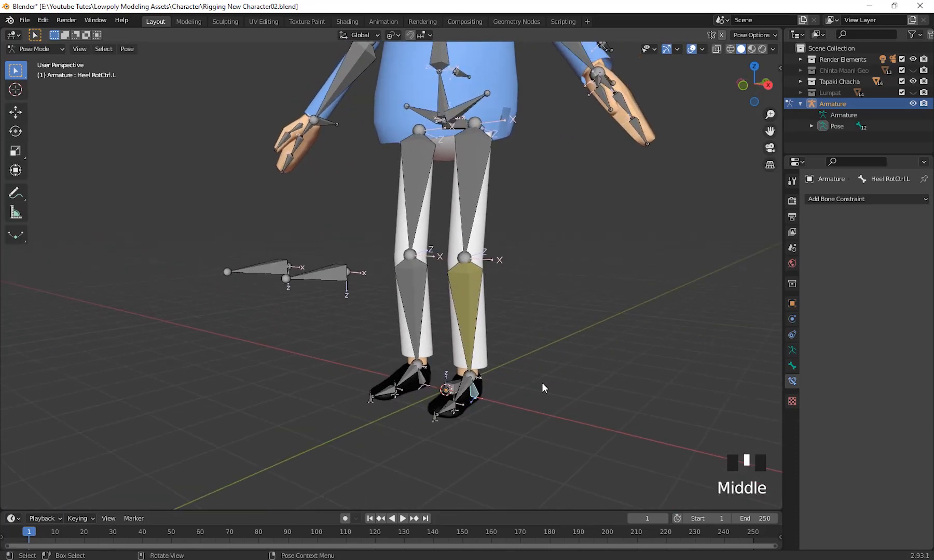
# Move Heel RotCtrl.L about 1.02 m in X, 1.02 m in Y and 1.21 m in Z, and clear its location.
pyautogui.press('g')
pyautogui.click(623, 314)
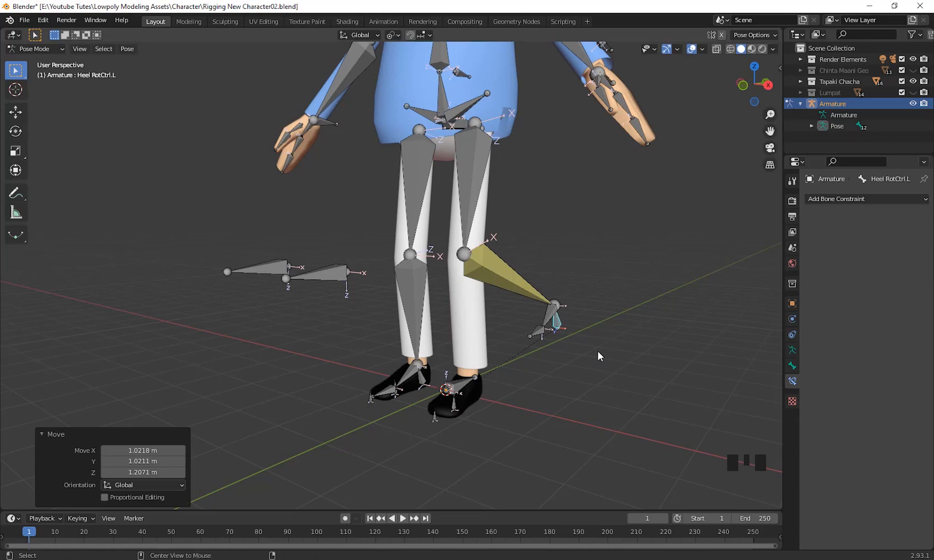
pyautogui.hotkey('alt', 'g')
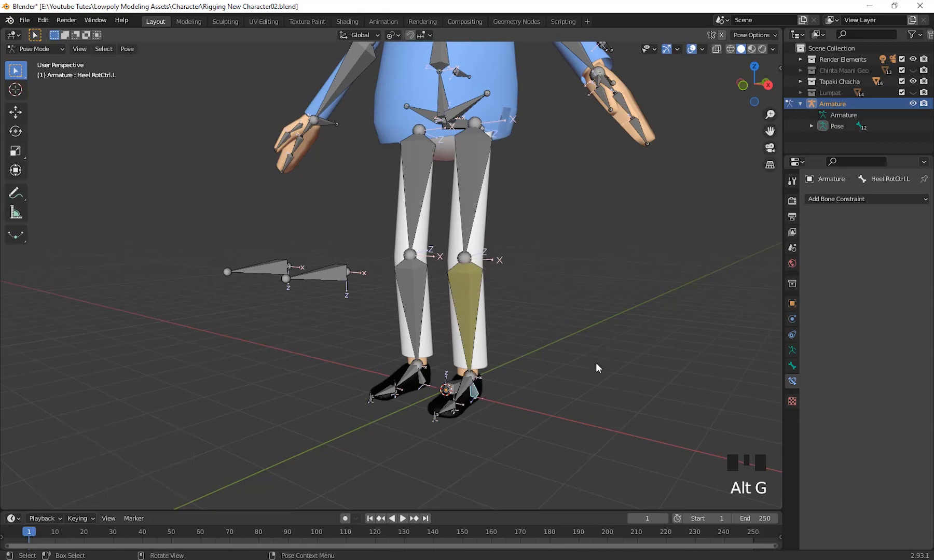
# Set Armature as the pole target of the IK constraint on Shin.L.
pyautogui.moveTo(596, 368); pyautogui.dragTo(571, 382, button='middle')
pyautogui.scroll(3, 627, 398)
pyautogui.keyDown('shift'); pyautogui.moveTo(627, 398); pyautogui.dragTo(559, 340, button='middle'); pyautogui.keyUp('shift')
pyautogui.scroll(-1, 564, 249)
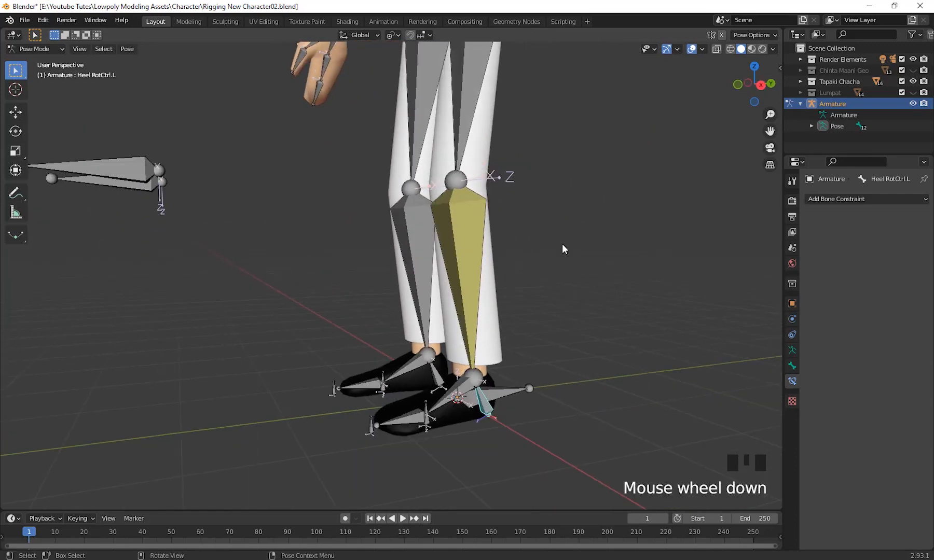
pyautogui.keyDown('shift'); pyautogui.moveTo(563, 248); pyautogui.dragTo(612, 312, button='middle'); pyautogui.keyUp('shift')
pyautogui.click(494, 338)
pyautogui.scroll(-3, 554, 364)
pyautogui.scroll(3, 515, 308)
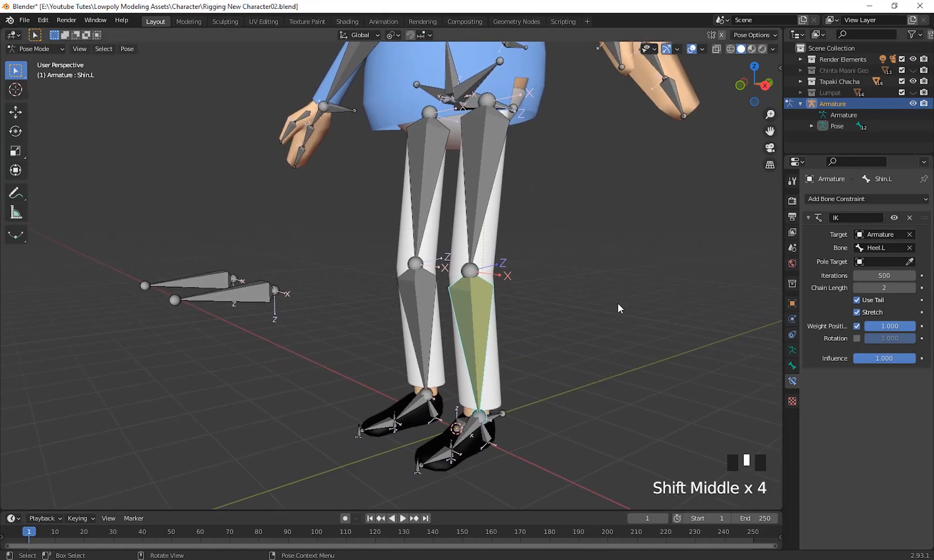
pyautogui.click(859, 262)
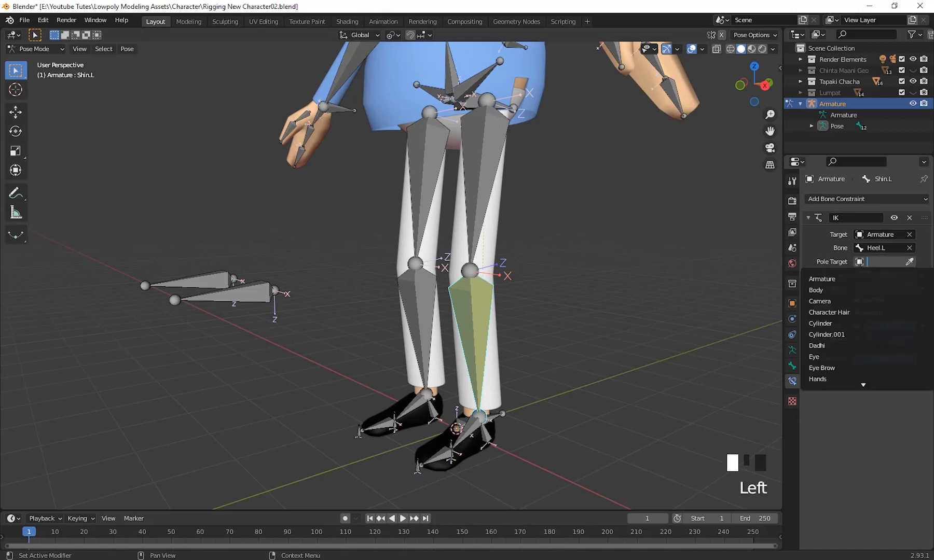
pyautogui.click(838, 280)
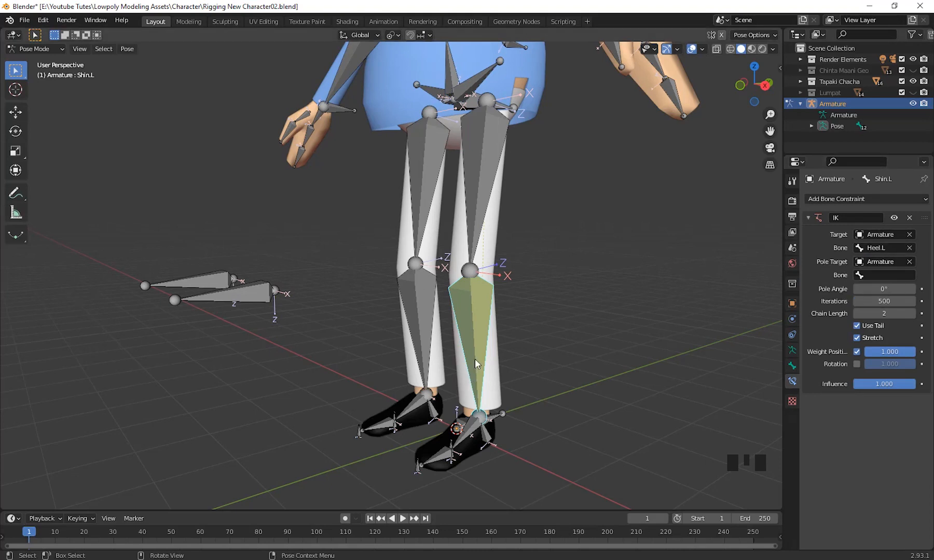
# Choose Knee Ctrl.L as the pole target bone of Shin.L's IK constraint.
pyautogui.click(860, 276)
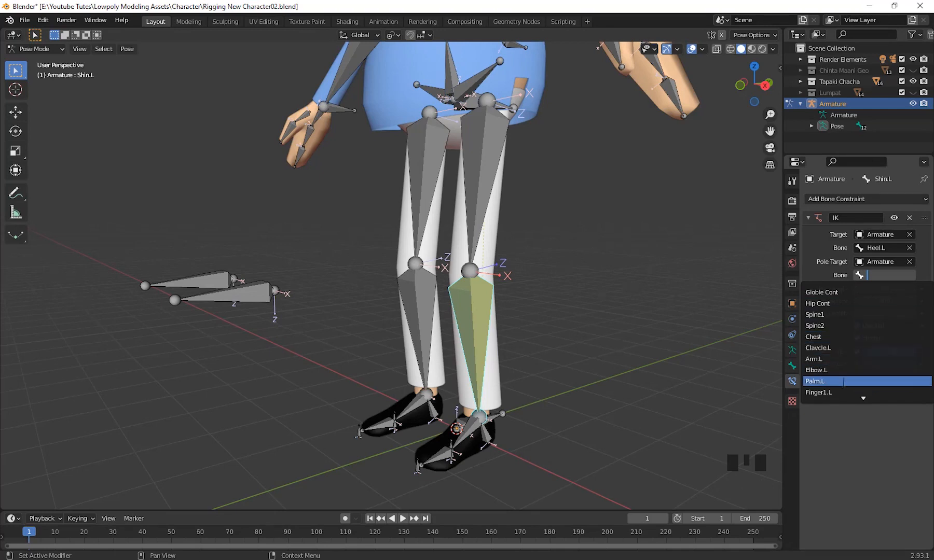
pyautogui.scroll(-17, 844, 383)
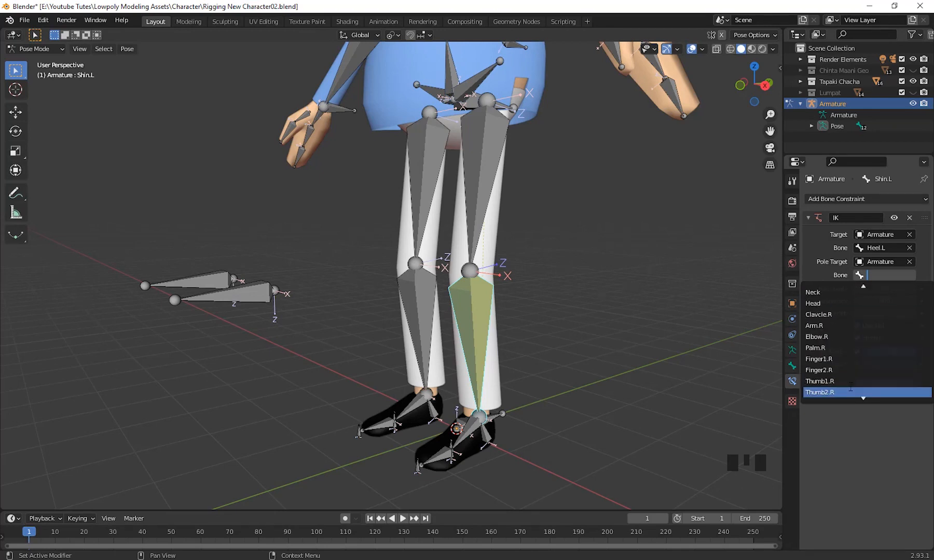
pyautogui.scroll(-14, 851, 388)
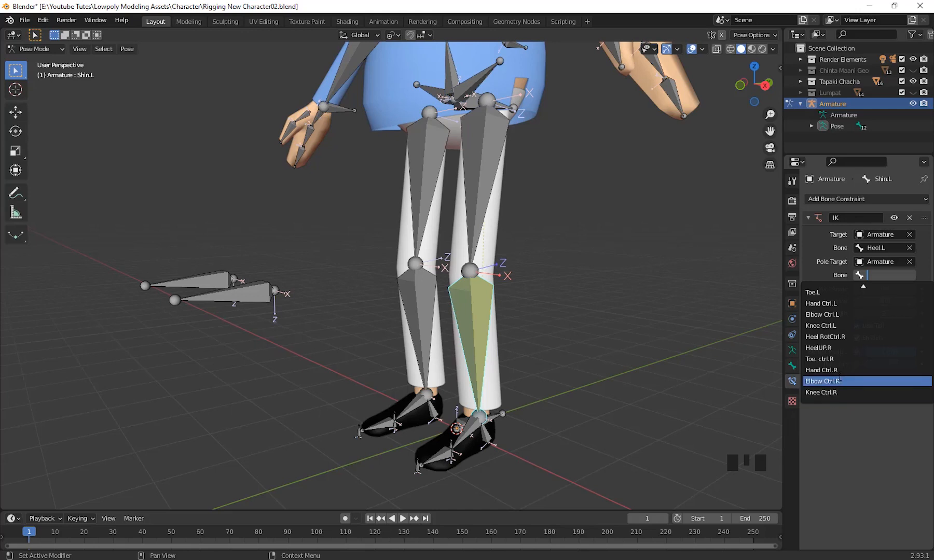
pyautogui.click(843, 325)
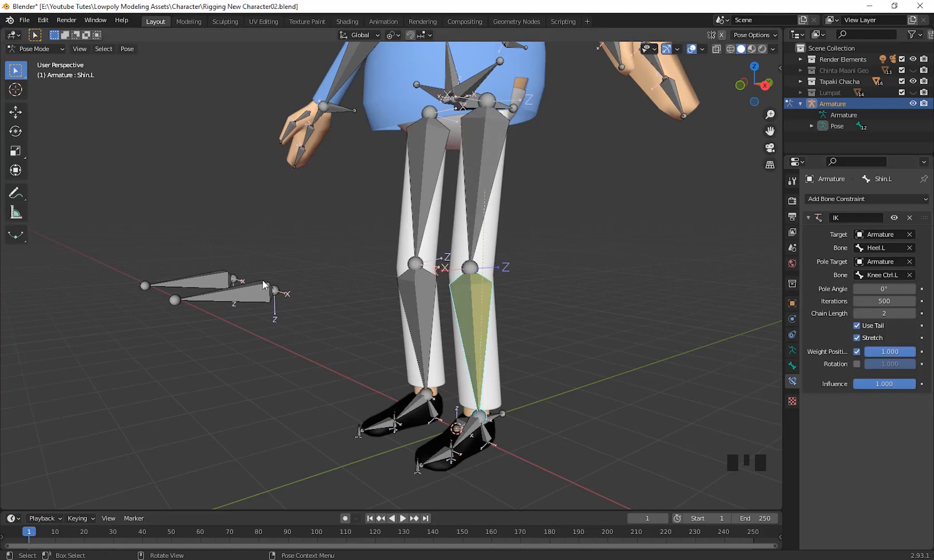
# Set the pole angle of Shin.L's IK constraint to -90°.
pyautogui.moveTo(512, 327); pyautogui.dragTo(612, 327, button='middle')
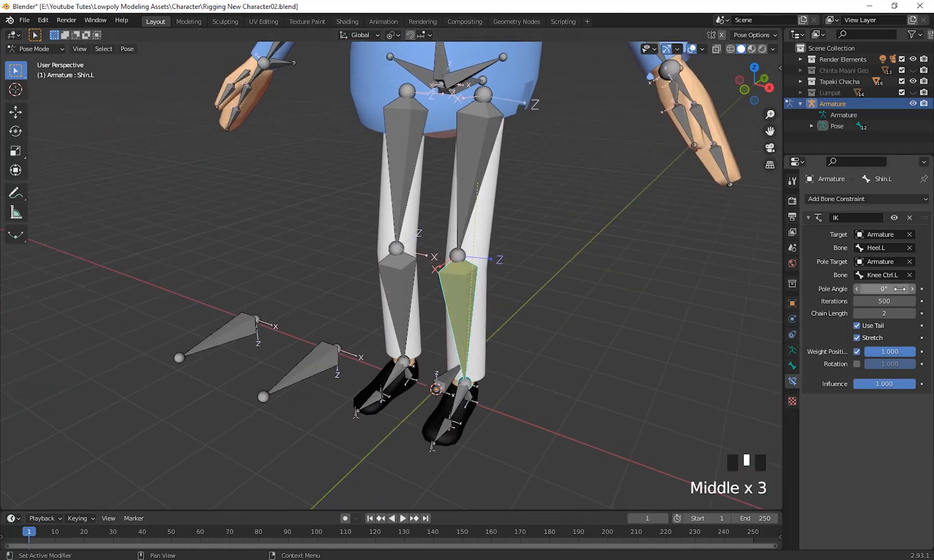
pyautogui.click(895, 289)
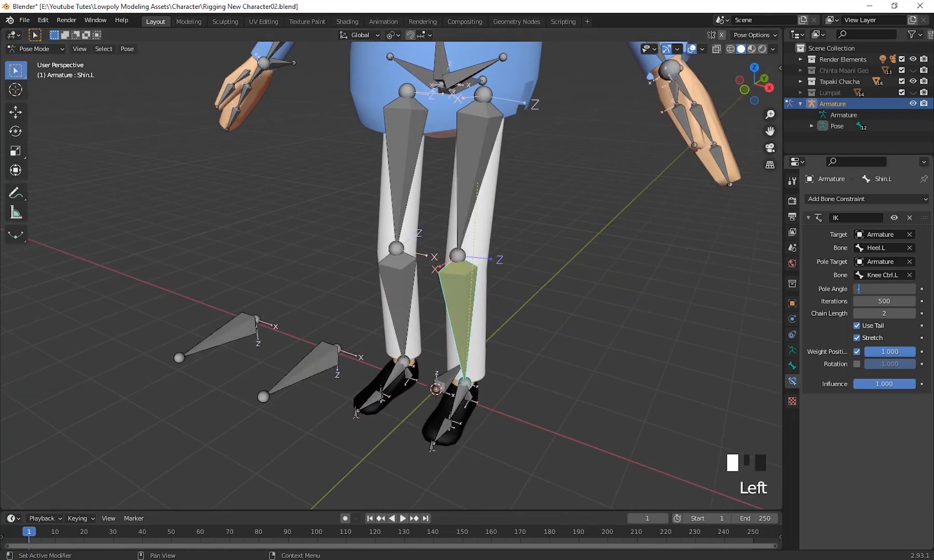
pyautogui.press('Return')
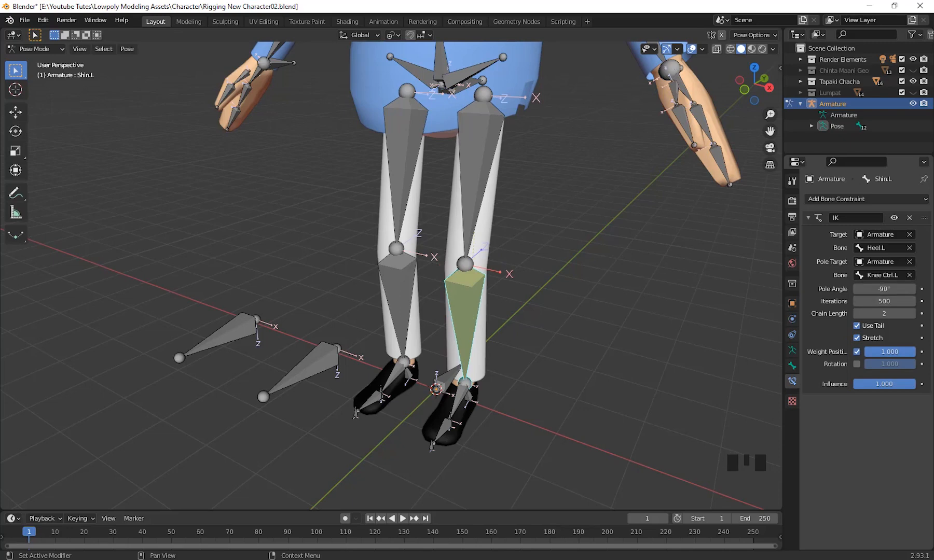
# Test the pole target by moving Knee Ctrl.L in front of the legs, and cancel the move.
pyautogui.moveTo(502, 334); pyautogui.dragTo(447, 309, button='middle')
pyautogui.click(443, 308)
pyautogui.moveTo(508, 347); pyautogui.dragTo(525, 361, button='middle')
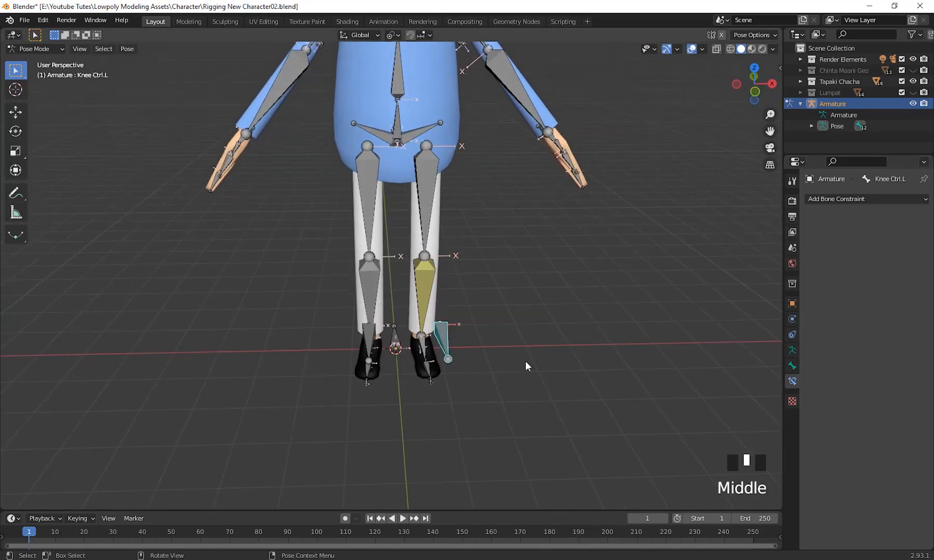
pyautogui.press('g')
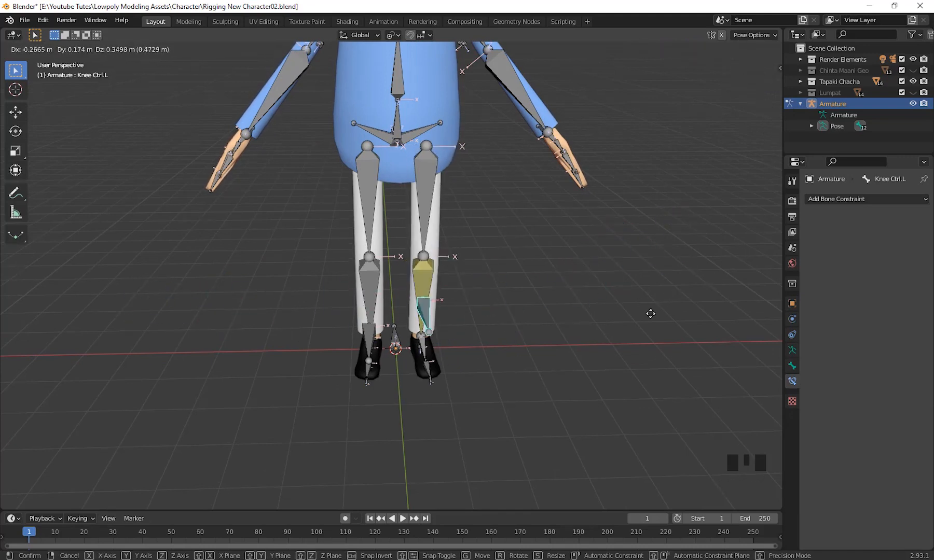
pyautogui.rightClick(602, 336)
# Move Heel RotCtrl.L about -0.04 m in X, -1.26 m in Y and 1.3 m in Z, inspect the knee's bend from the front, and undo the move.
pyautogui.moveTo(601, 336); pyautogui.dragTo(450, 367, button='middle')
pyautogui.scroll(2, 555, 356)
pyautogui.click(480, 397)
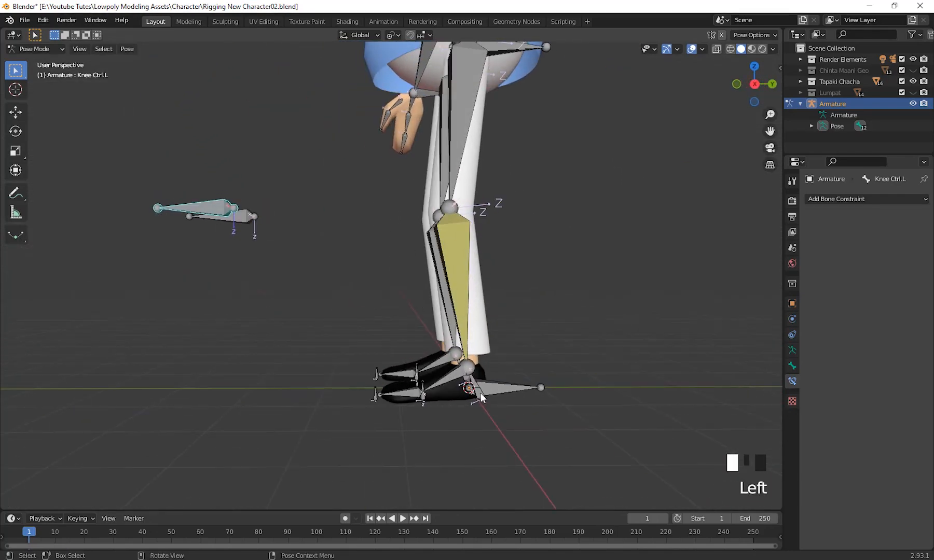
pyautogui.keyDown('shift'); pyautogui.moveTo(482, 398); pyautogui.dragTo(547, 469, button='middle'); pyautogui.keyUp('shift')
pyautogui.press('g')
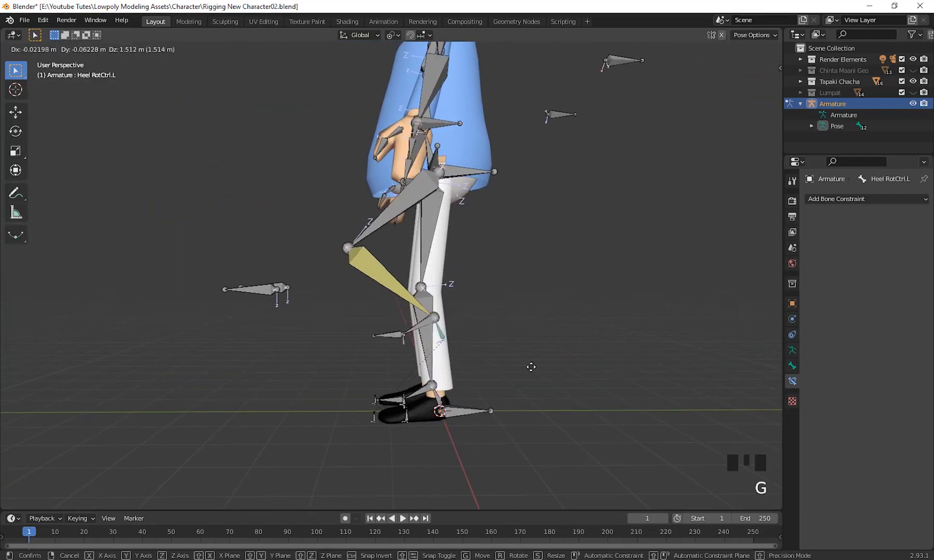
pyautogui.click(478, 380)
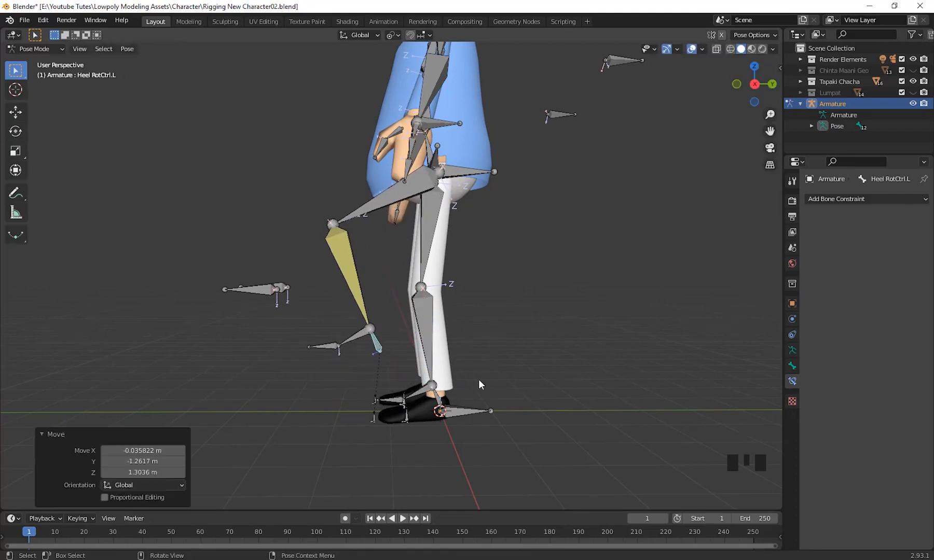
pyautogui.moveTo(478, 379); pyautogui.dragTo(597, 390, button='middle')
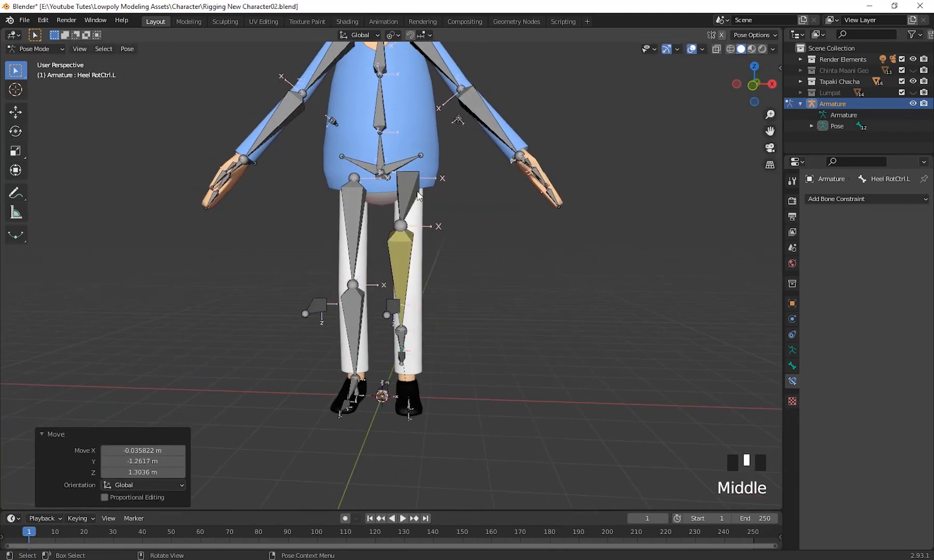
pyautogui.moveTo(492, 373)
pyautogui.mouseDown(button='middle')
pyautogui.moveTo(522, 379)
pyautogui.moveTo(529, 397)
pyautogui.moveTo(511, 307)
pyautogui.moveTo(500, 311)
pyautogui.moveTo(502, 370)
pyautogui.mouseUp(button='middle')
pyautogui.hotkey('ctrl', 'z')
# Examine the knee alignment and leg bones up close and across the whole lower body.
pyautogui.scroll(2, 532, 395)
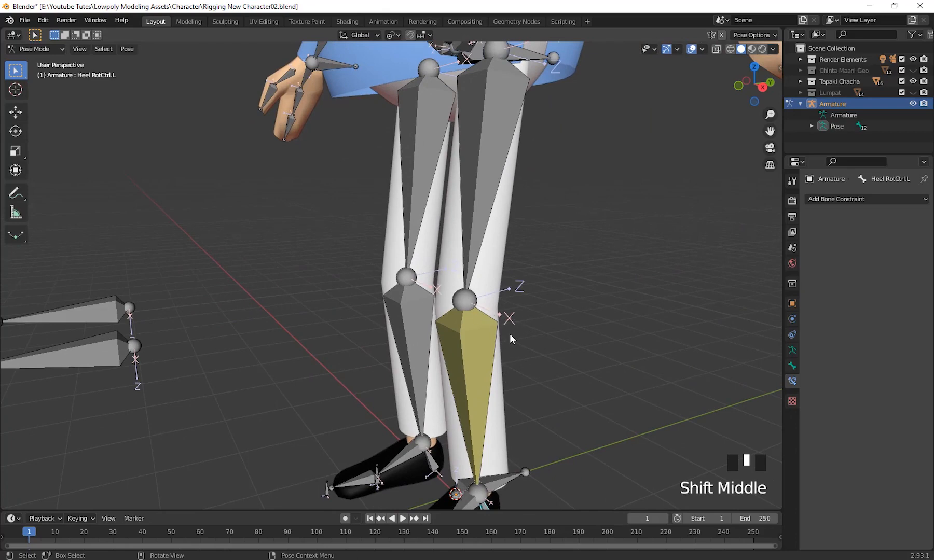
pyautogui.moveTo(510, 335); pyautogui.dragTo(494, 289, button='middle')
pyautogui.scroll(-3, 492, 374)
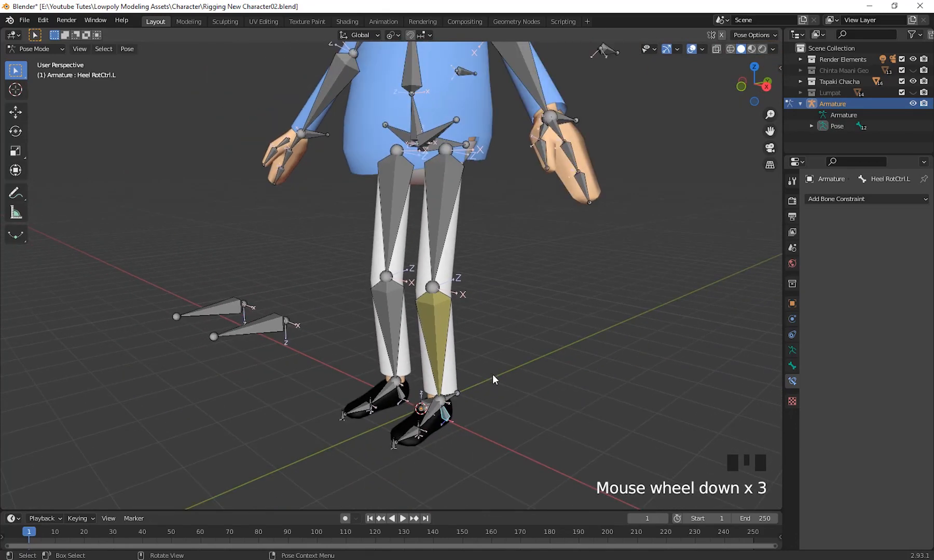
pyautogui.moveTo(492, 374); pyautogui.dragTo(510, 309, button='middle')
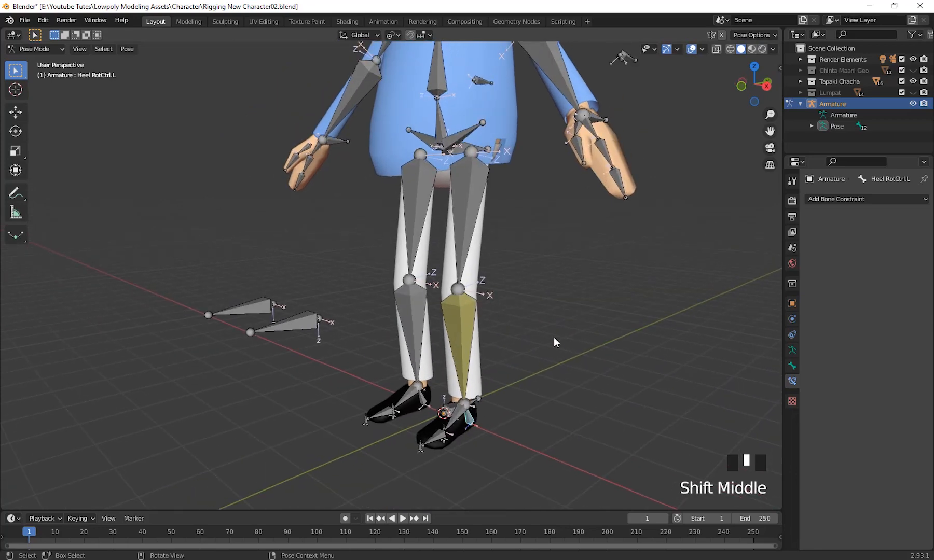
pyautogui.scroll(2, 556, 339)
pyautogui.keyDown('shift'); pyautogui.moveTo(558, 340); pyautogui.dragTo(521, 252, button='middle'); pyautogui.keyUp('shift')
pyautogui.scroll(-2, 553, 348)
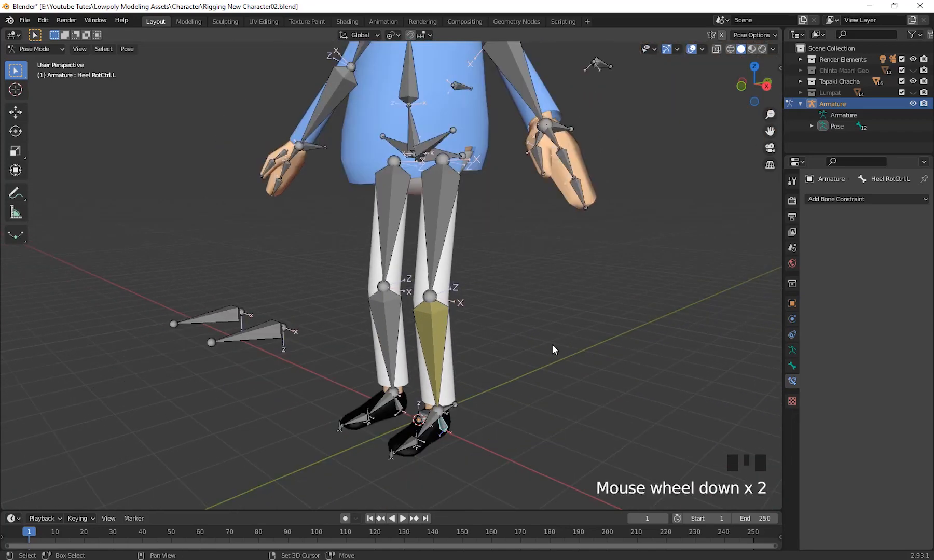
pyautogui.moveTo(552, 348)
pyautogui.keyDown('shift'); pyautogui.mouseDown(button='middle')
pyautogui.moveTo(566, 359)
pyautogui.moveTo(536, 381)
pyautogui.moveTo(557, 360)
pyautogui.moveTo(551, 373)
pyautogui.moveTo(542, 363)
pyautogui.moveTo(554, 348)
pyautogui.mouseUp(button='middle'); pyautogui.keyUp('shift')
pyautogui.scroll(-1, 548, 353)
pyautogui.scroll(1, 544, 379)
# Select Shin.L and display its transform values in the viewport sidebar.
pyautogui.click(441, 342)
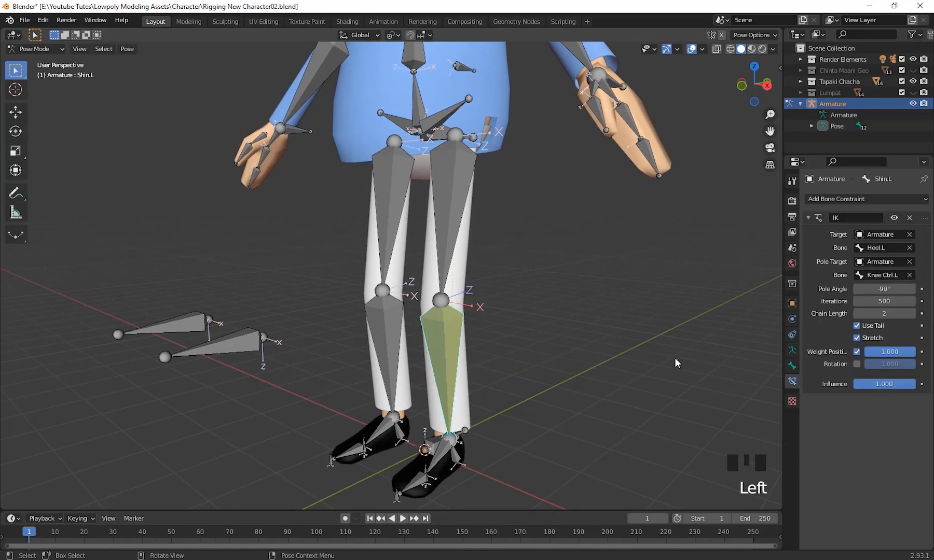
pyautogui.click(780, 68)
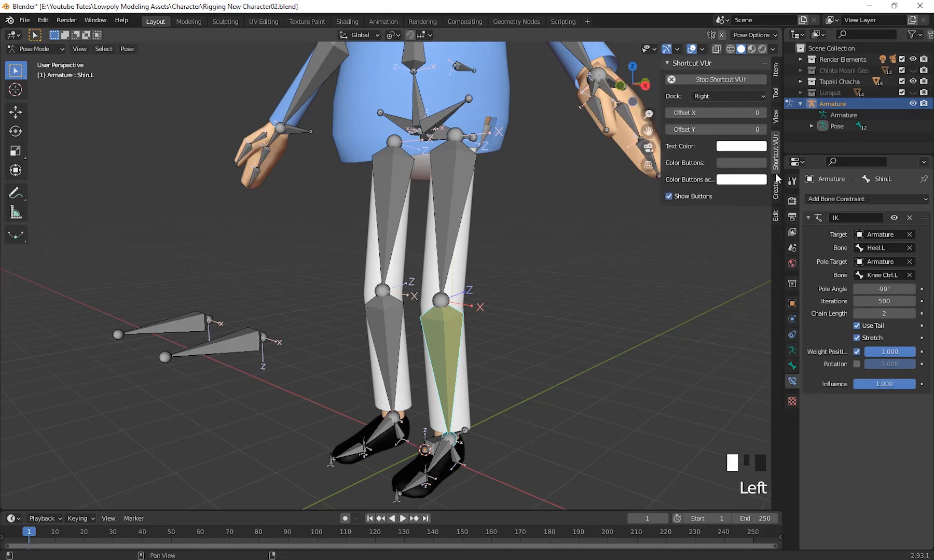
pyautogui.click(776, 71)
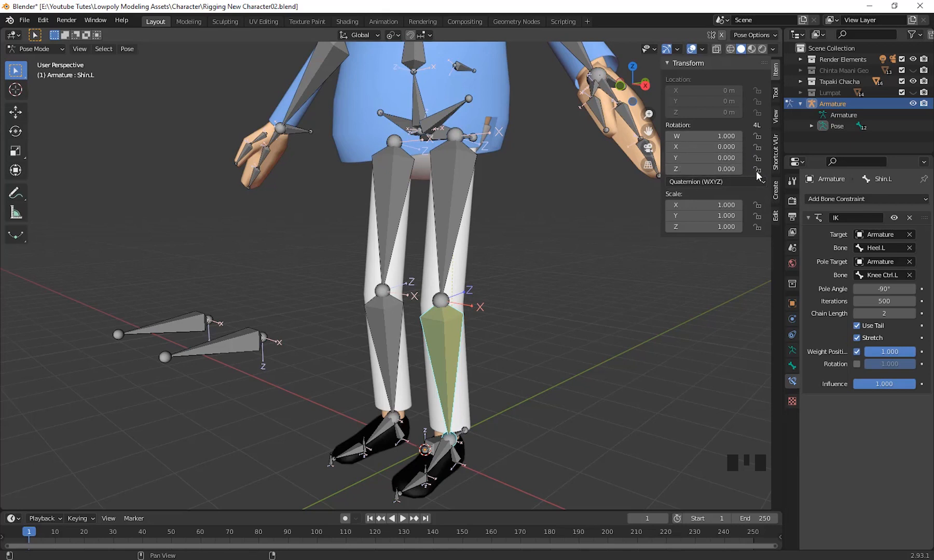
# Open the bone properties of Shin.L and expand its Relations and Inverse Kinematics settings.
pyautogui.click(792, 304)
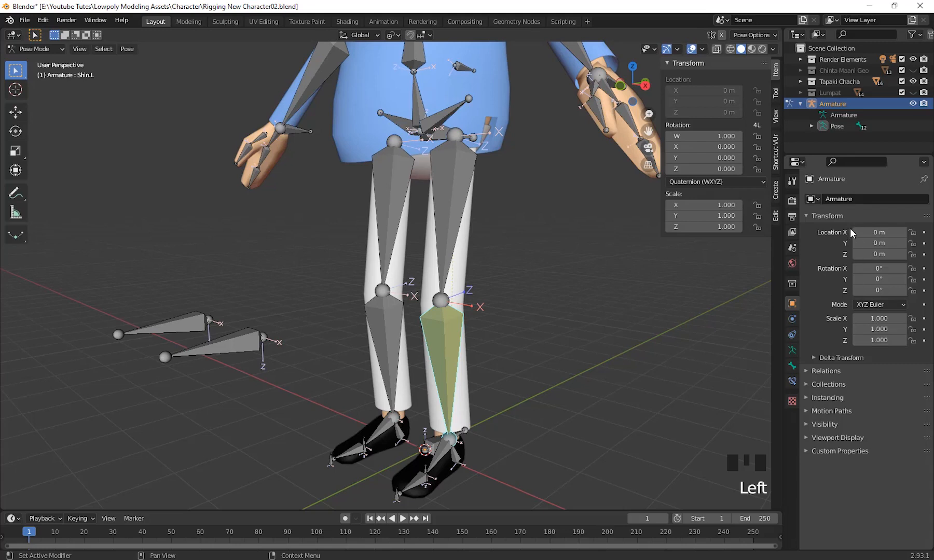
pyautogui.click(792, 366)
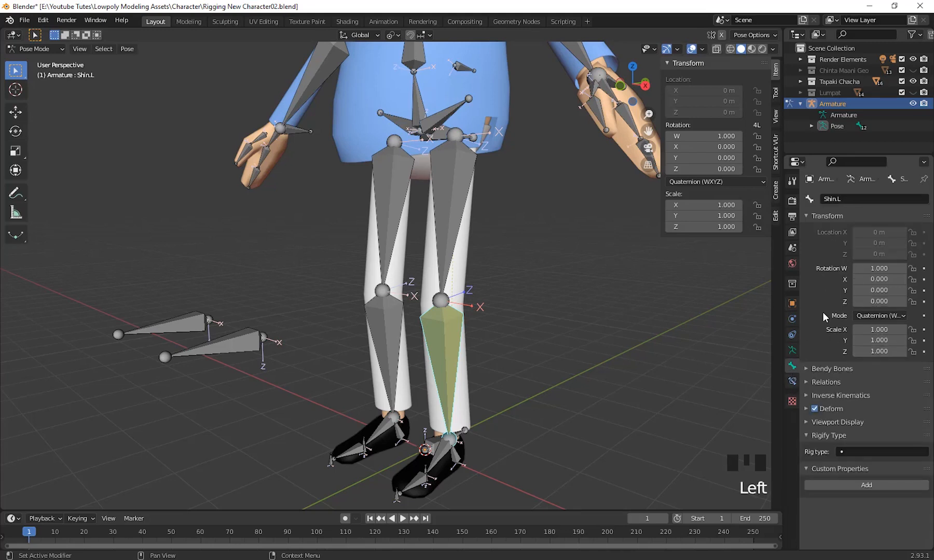
pyautogui.scroll(3, 826, 324)
pyautogui.scroll(-3, 826, 325)
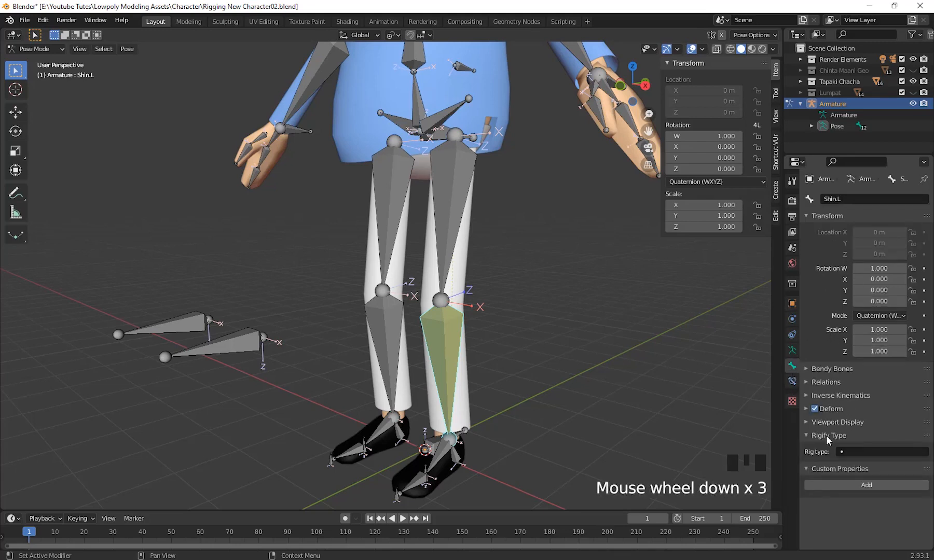
pyautogui.click(824, 383)
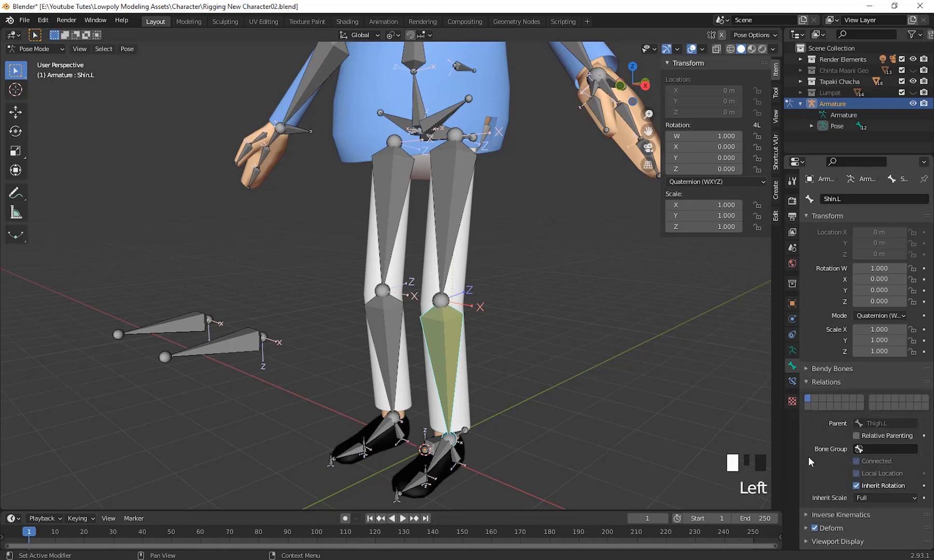
pyautogui.scroll(-8, 809, 454)
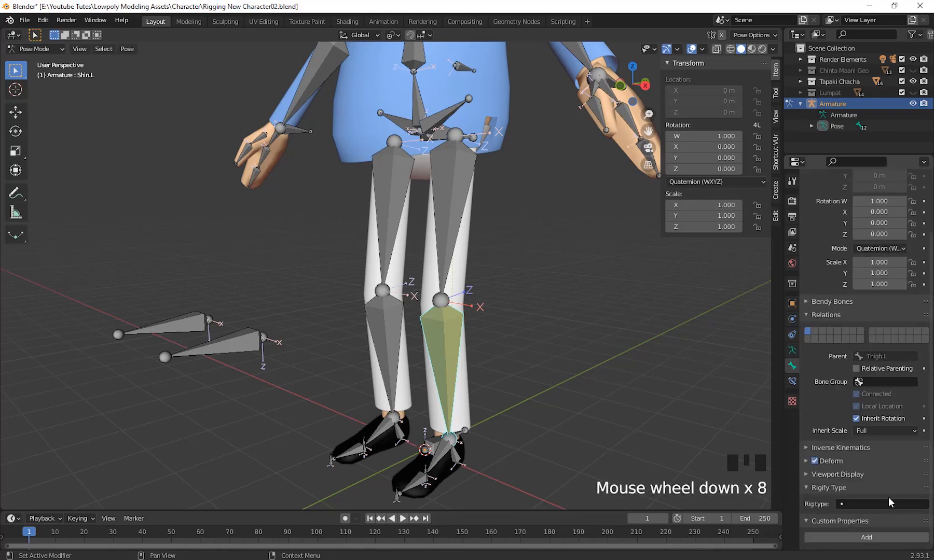
pyautogui.click(825, 473)
pyautogui.click(825, 473)
pyautogui.scroll(-9, 829, 447)
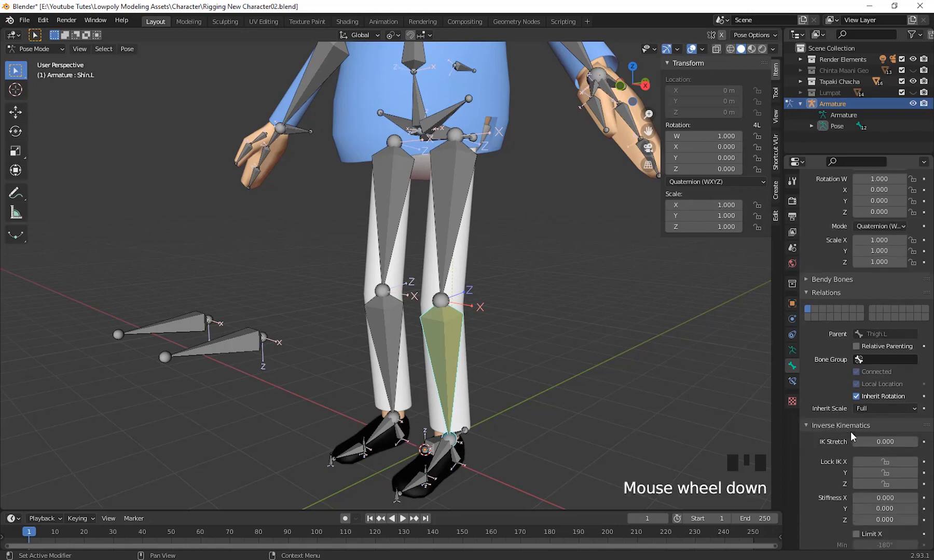
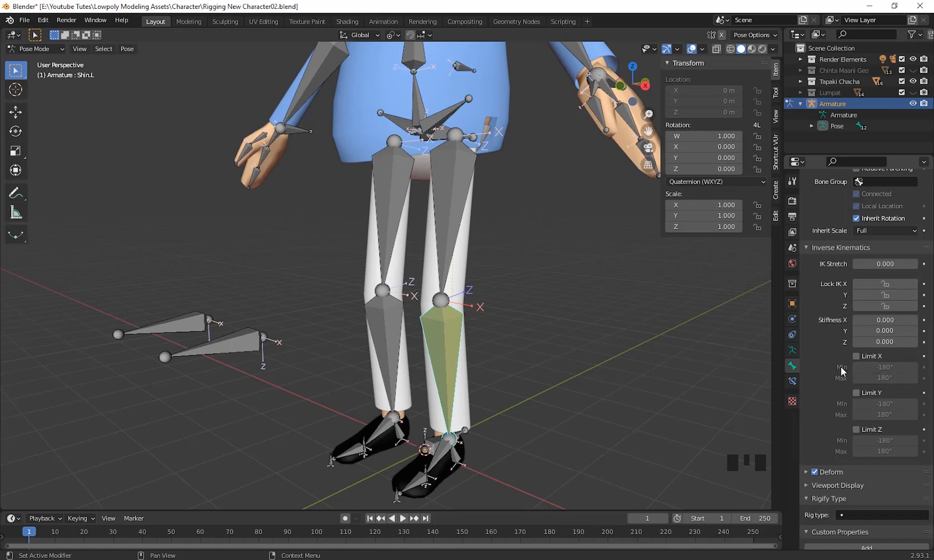
# Lock the Y and Z axes in the Inverse Kinematics settings of Shin.L.
pyautogui.scroll(-1, 891, 464)
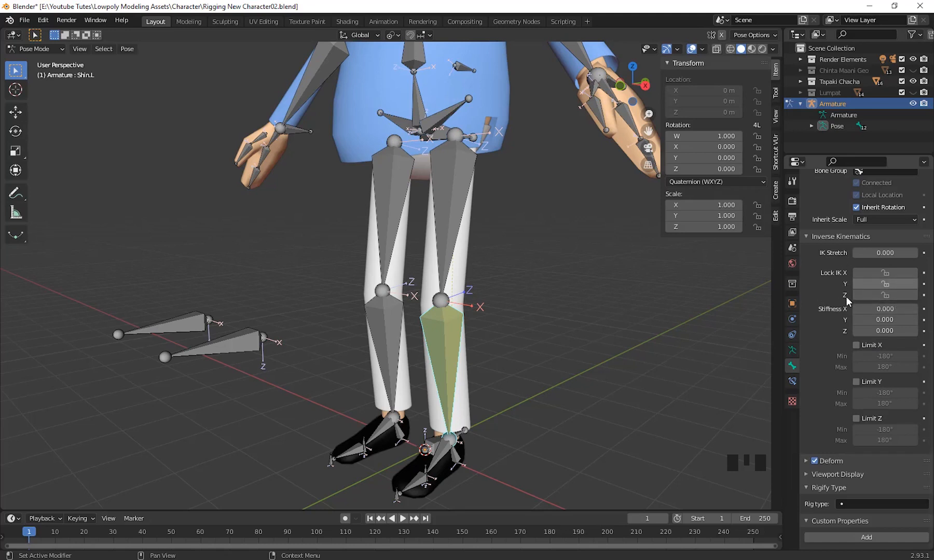
pyautogui.click(887, 284)
pyautogui.click(887, 294)
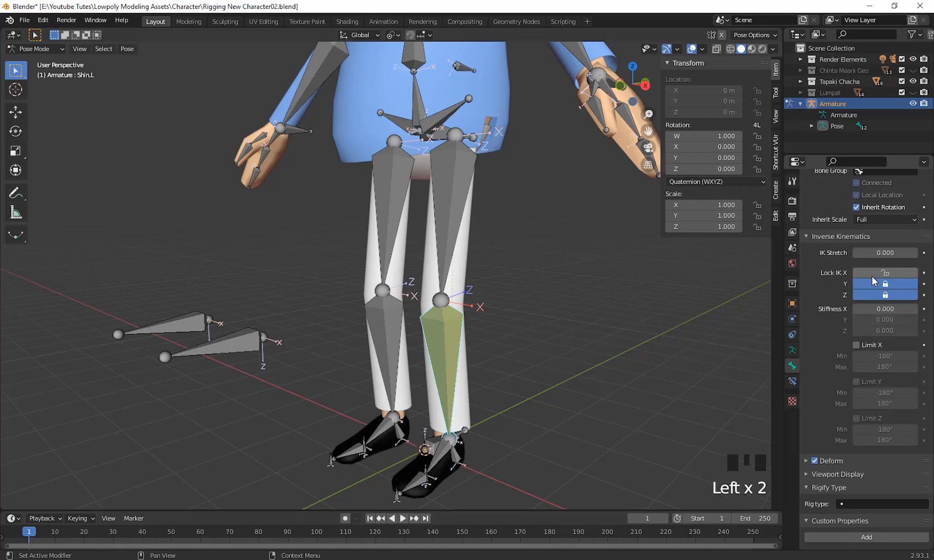
# Test the knee's bend by moving Heel RotCtrl.L about 1.44 m in X, -0.26 m in Y and 2.93 m in Z, and clear its location.
pyautogui.moveTo(625, 337); pyautogui.dragTo(583, 330, button='middle')
pyautogui.scroll(-1, 478, 446)
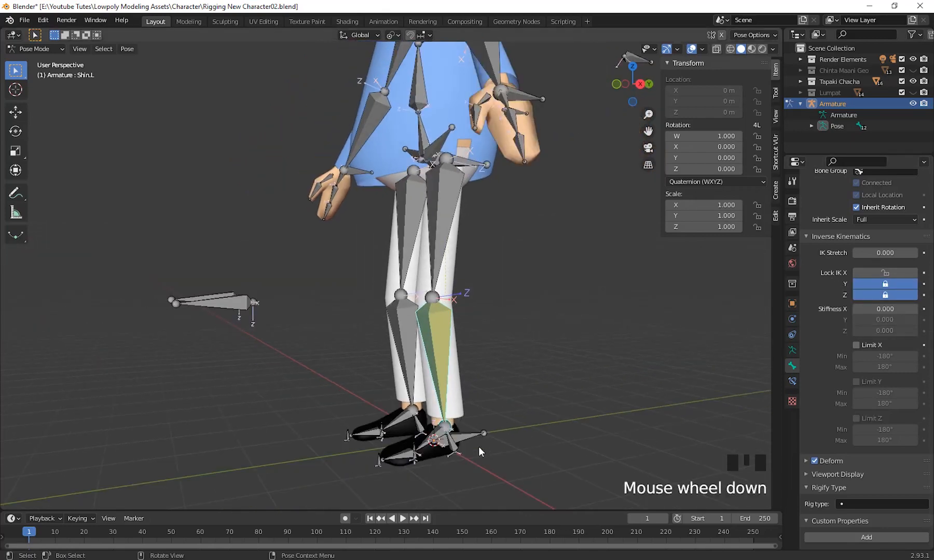
pyautogui.click(454, 450)
pyautogui.moveTo(530, 448); pyautogui.dragTo(623, 445, button='middle')
pyautogui.press('g')
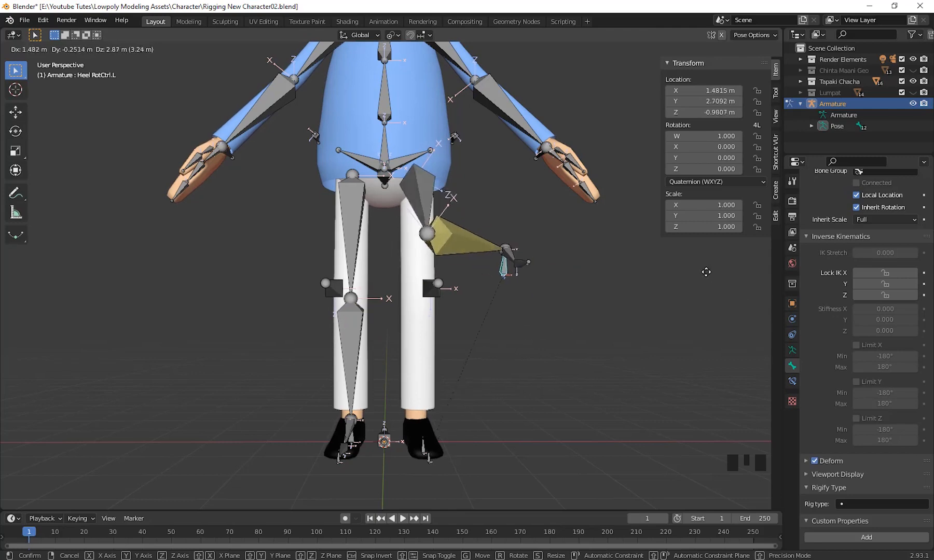
pyautogui.click(518, 268)
pyautogui.moveTo(474, 305); pyautogui.dragTo(354, 300, button='middle')
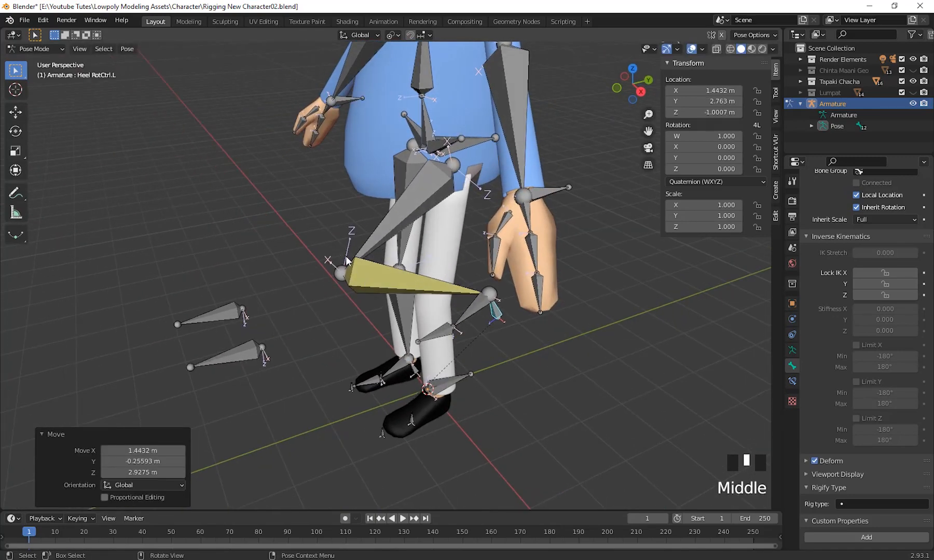
pyautogui.moveTo(346, 256); pyautogui.dragTo(486, 434, button='middle')
pyautogui.hotkey('alt', 'g')
pyautogui.scroll(-2, 581, 375)
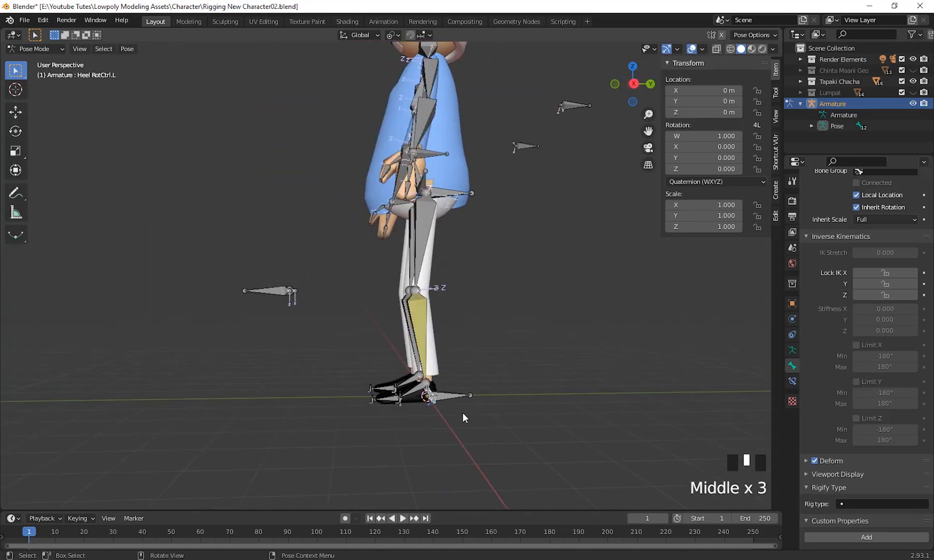
# Try moving Heel RotCtrl.L forward and up toward the knee control bones, and cancel the move.
pyautogui.press('g')
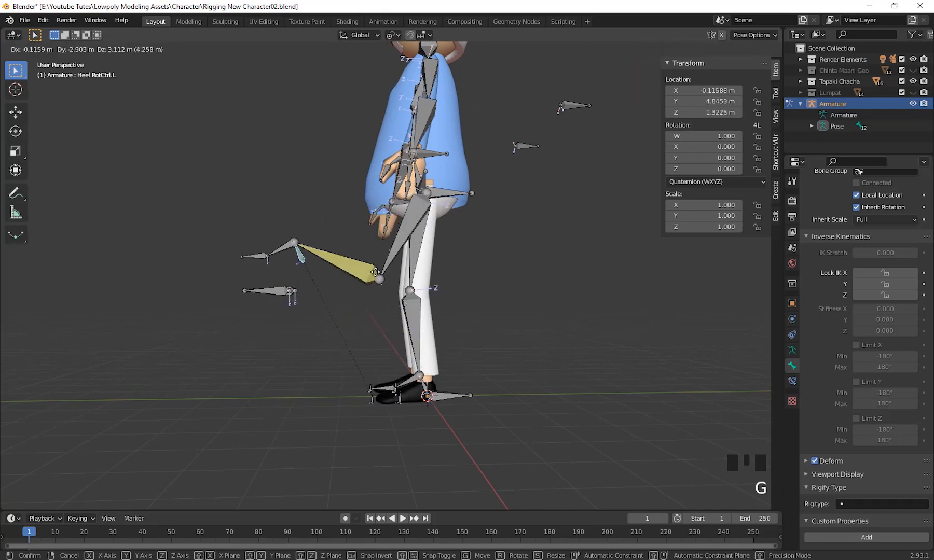
pyautogui.rightClick(362, 302)
pyautogui.scroll(2, 292, 334)
pyautogui.moveTo(292, 333); pyautogui.dragTo(433, 347, button='middle')
# Select the left knee control bone, Knee Ctrl.L, and switch the armature to Edit Mode.
pyautogui.click(244, 349)
pyautogui.scroll(2, 384, 381)
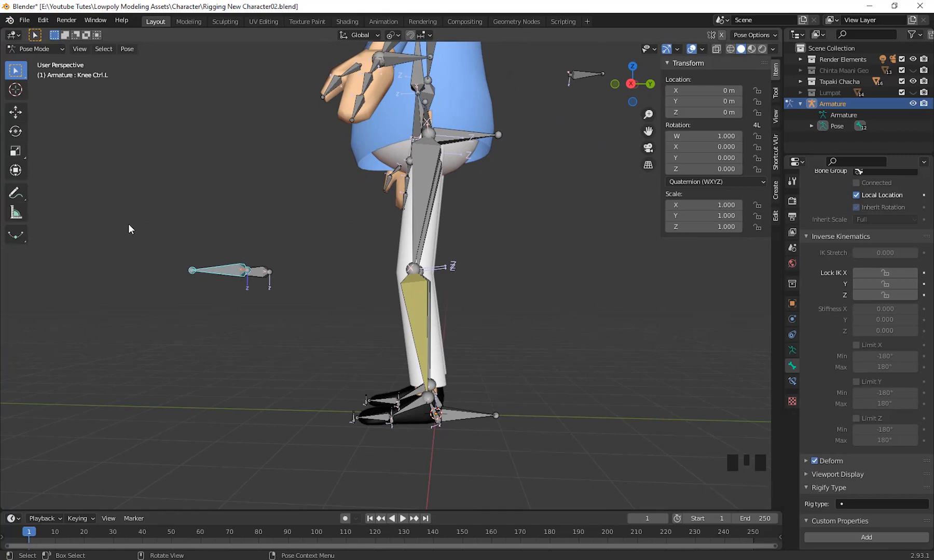
pyautogui.scroll(-2, 347, 368)
pyautogui.scroll(3, 347, 367)
pyautogui.keyDown('shift'); pyautogui.moveTo(346, 368); pyautogui.dragTo(379, 373, button='middle'); pyautogui.keyUp('shift')
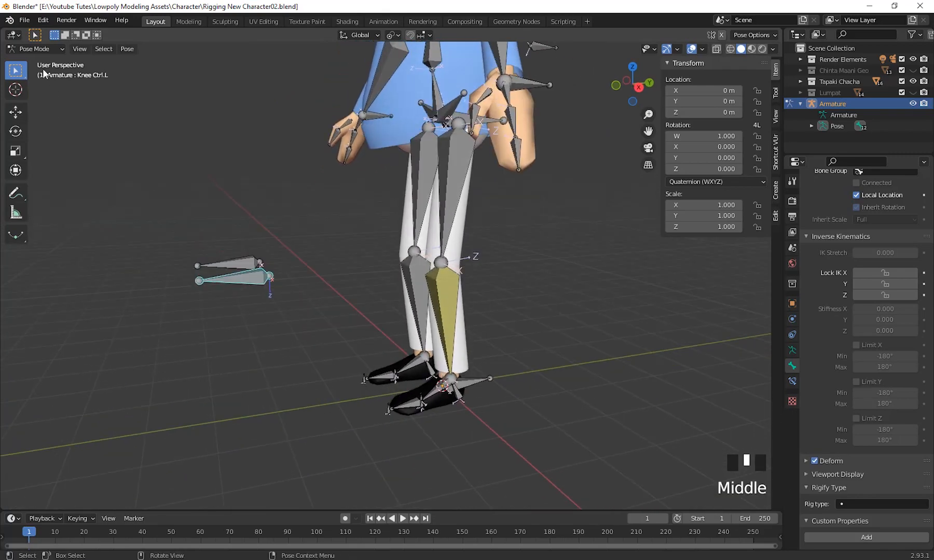
pyautogui.click(32, 51)
pyautogui.click(39, 73)
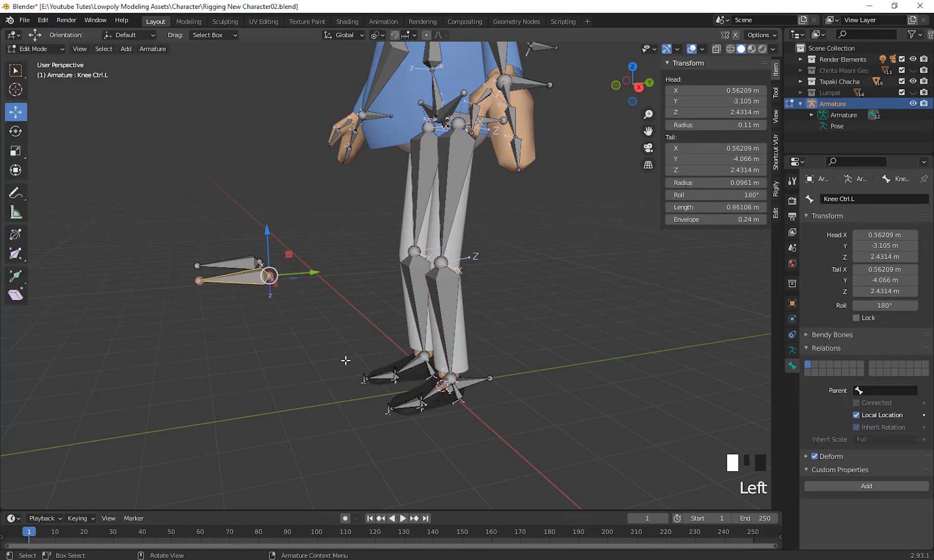
# Parent Knee Ctrl.L to Heel RotCtrl.L with the Keep Offset option.
pyautogui.click(304, 355)
pyautogui.click(250, 286)
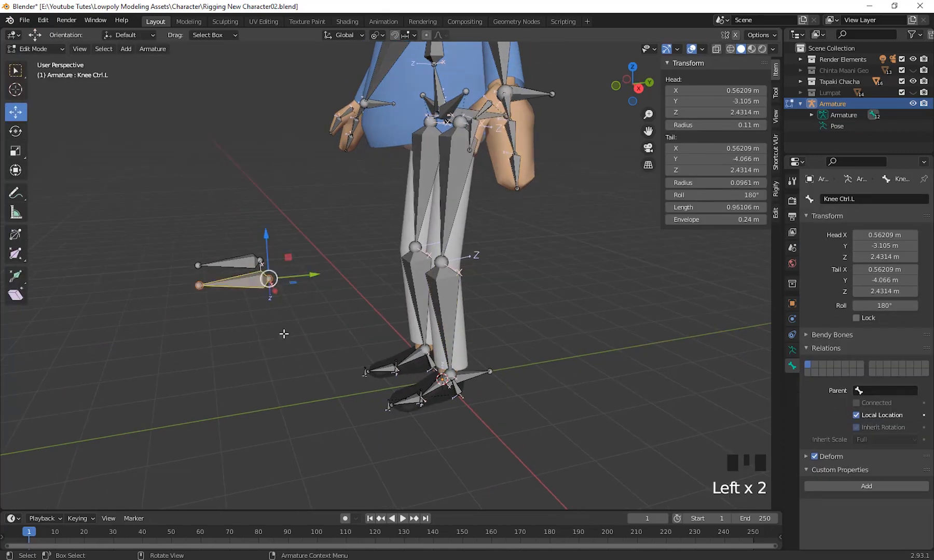
pyautogui.moveTo(353, 367); pyautogui.dragTo(403, 420, button='middle')
pyautogui.scroll(2, 361, 373)
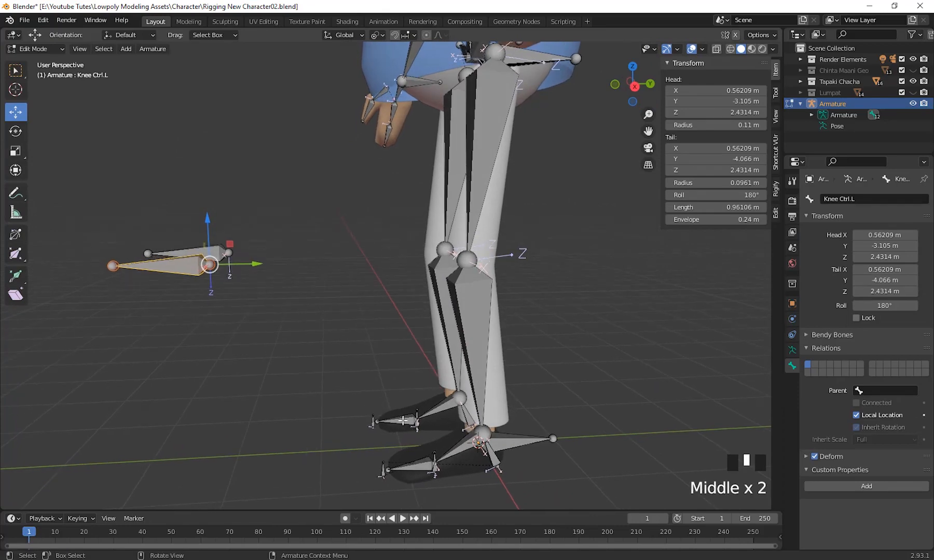
pyautogui.keyDown('shift'); pyautogui.moveTo(622, 454); pyautogui.dragTo(437, 409, button='middle'); pyautogui.keyUp('shift')
pyautogui.scroll(3, 427, 423)
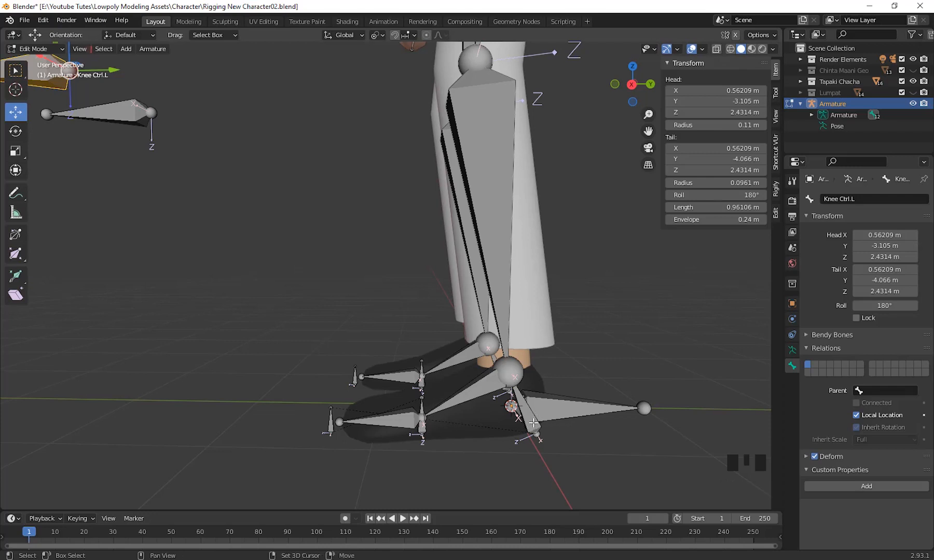
pyautogui.keyDown('shift'); pyautogui.click(535, 433); pyautogui.keyUp('shift')
pyautogui.scroll(-3, 571, 439)
pyautogui.moveTo(571, 438); pyautogui.dragTo(457, 366, button='middle')
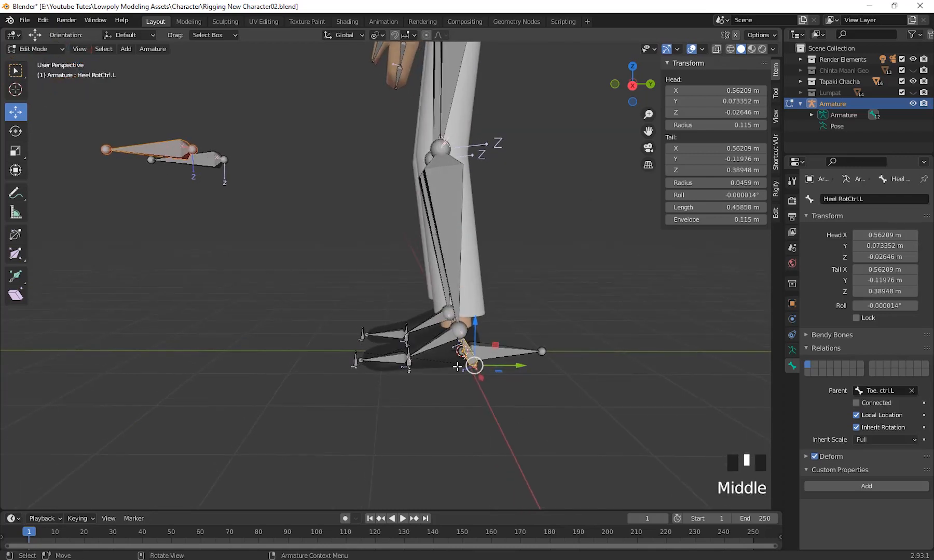
pyautogui.scroll(2, 506, 418)
pyautogui.keyDown('shift'); pyautogui.moveTo(506, 418); pyautogui.dragTo(603, 433, button='middle'); pyautogui.keyUp('shift')
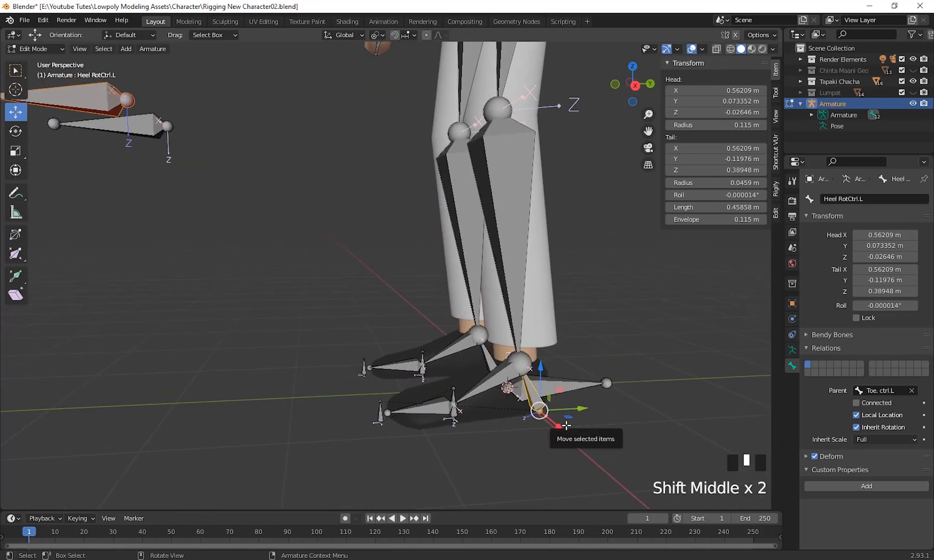
pyautogui.hotkey('ctrl', 'p')
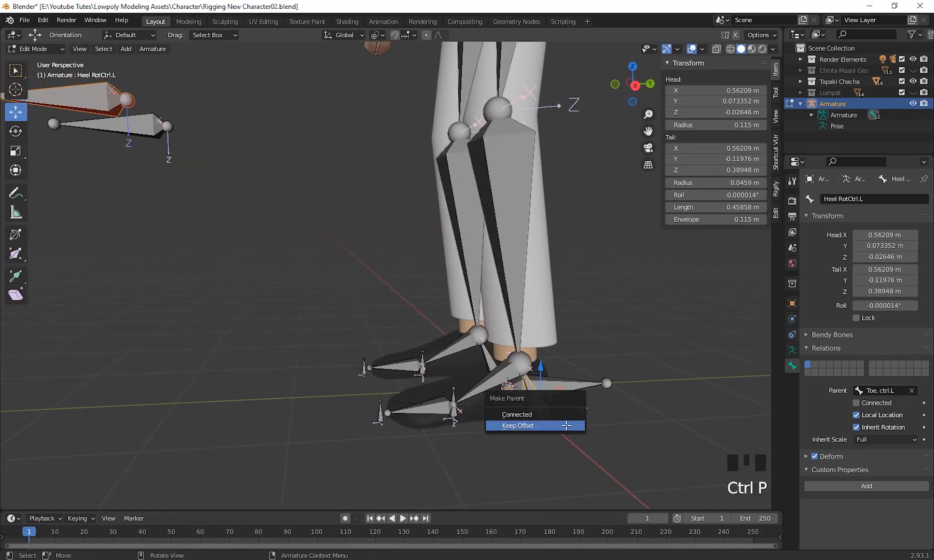
pyautogui.click(525, 427)
# Switch the armature back to Pose Mode with only Heel RotCtrl.L selected.
pyautogui.moveTo(525, 427); pyautogui.dragTo(529, 446, button='middle')
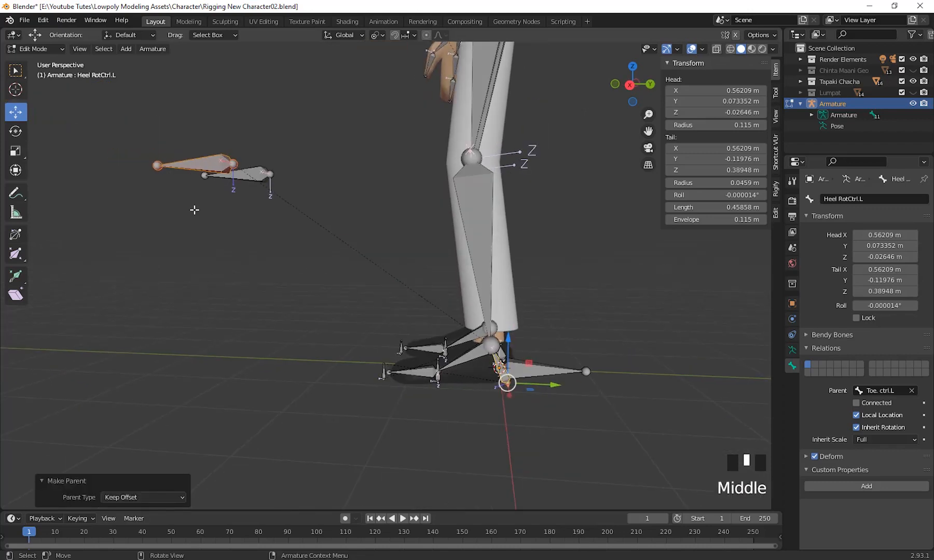
pyautogui.click(43, 50)
pyautogui.click(52, 83)
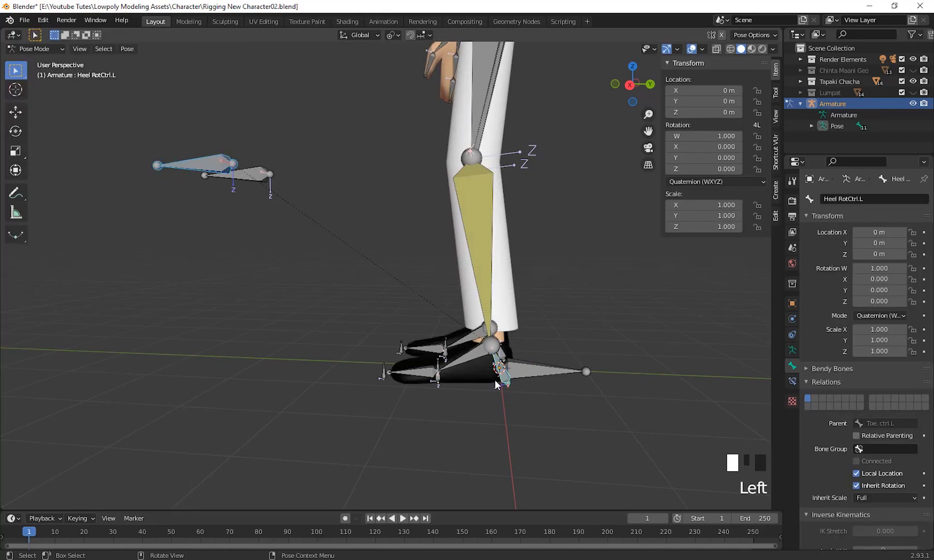
pyautogui.moveTo(556, 441); pyautogui.dragTo(565, 457, button='middle')
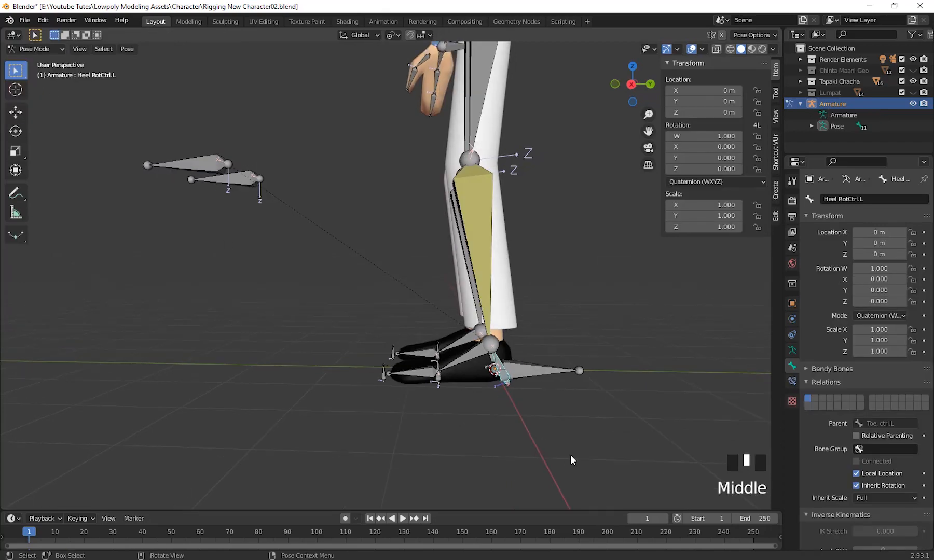
# Test how the left leg and Knee Ctrl.L follow by moving Heel RotCtrl.L forward and upward, cancelling each move.
pyautogui.press('g')
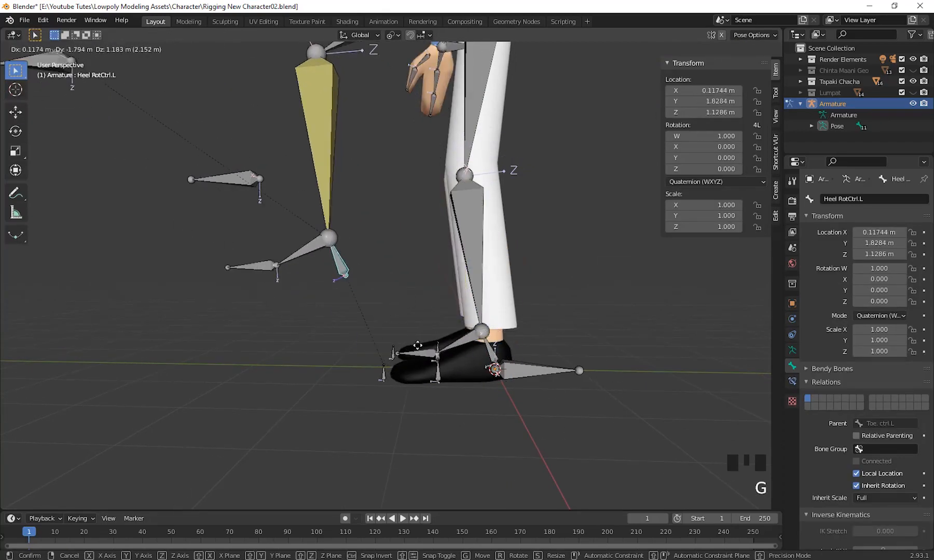
pyautogui.press('Escape')
pyautogui.scroll(-2, 471, 343)
pyautogui.moveTo(470, 343); pyautogui.dragTo(525, 423, button='middle')
pyautogui.press('g')
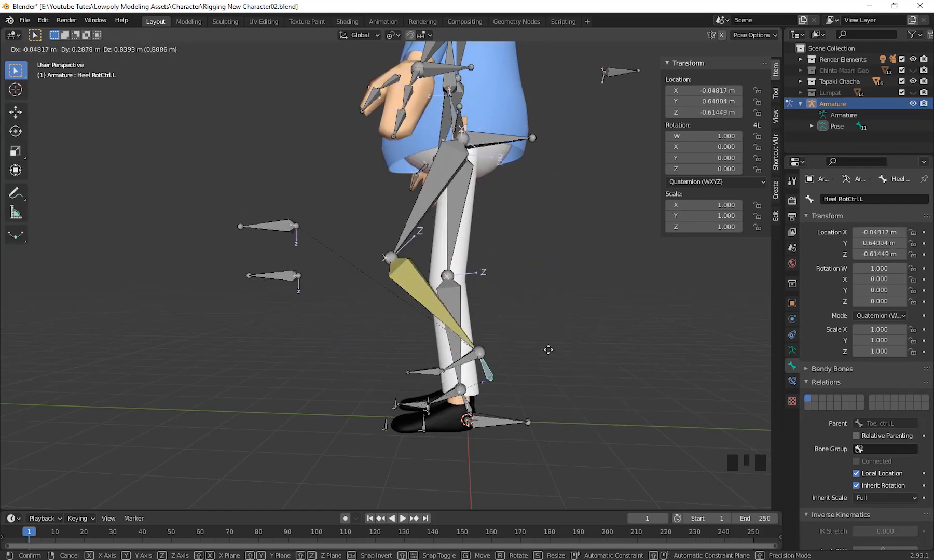
pyautogui.rightClick(527, 403)
pyautogui.scroll(2, 532, 424)
pyautogui.moveTo(532, 423); pyautogui.dragTo(560, 396, button='middle')
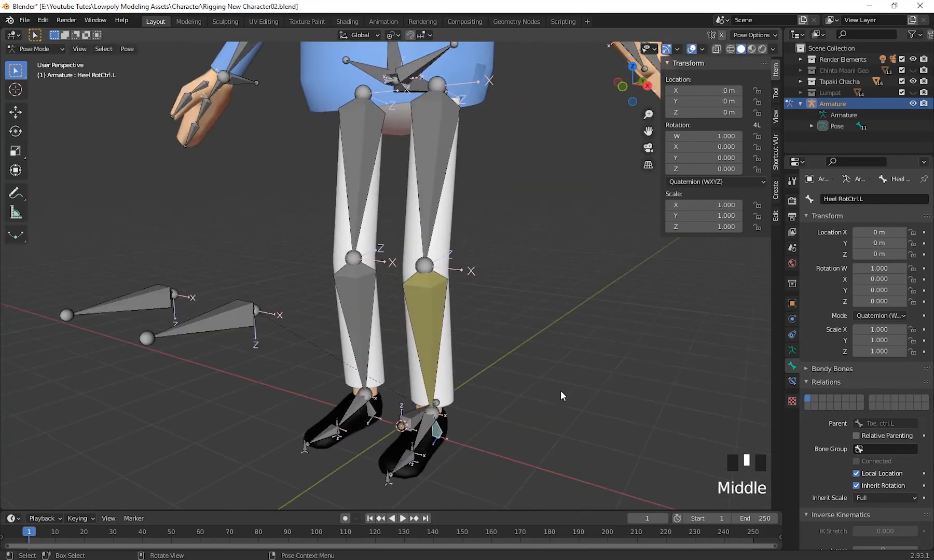
pyautogui.scroll(-2, 497, 352)
pyautogui.keyDown('shift'); pyautogui.moveTo(497, 352); pyautogui.dragTo(485, 394, button='middle'); pyautogui.keyUp('shift')
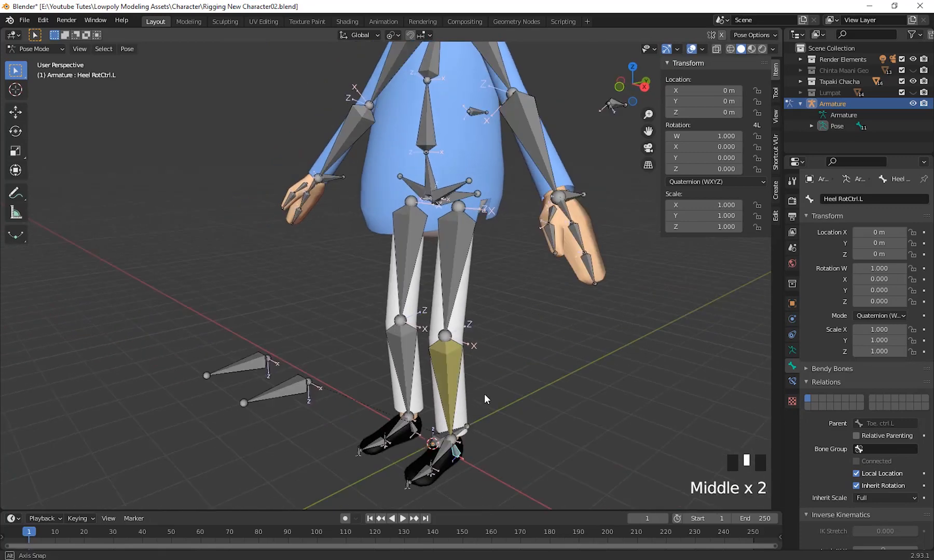
# Select HeelUP.L under the left foot, test its rotation to about -56°, and cancel it.
pyautogui.scroll(2, 484, 399)
pyautogui.moveTo(521, 446); pyautogui.dragTo(369, 344, button='middle')
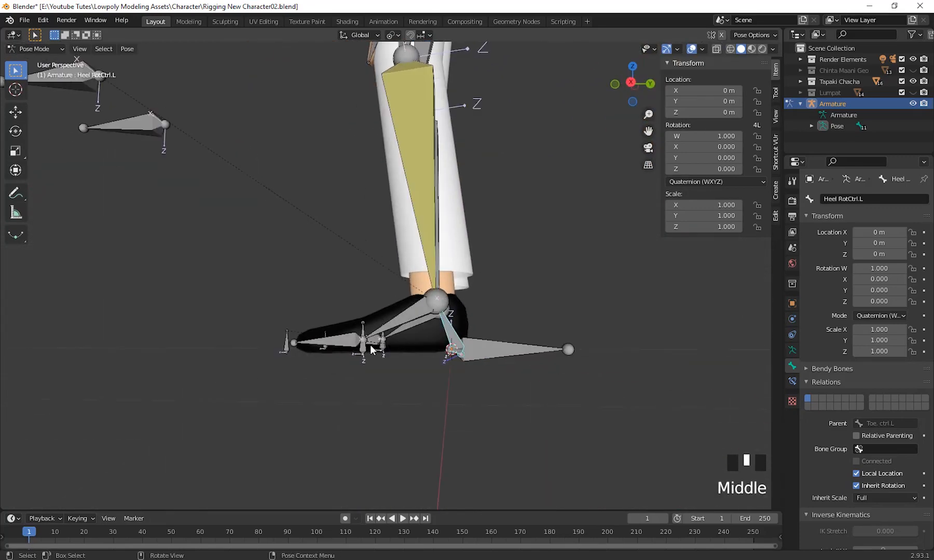
pyautogui.click(364, 347)
pyautogui.keyDown('shift'); pyautogui.moveTo(418, 370); pyautogui.dragTo(487, 454, button='middle'); pyautogui.keyUp('shift')
pyautogui.press('r')
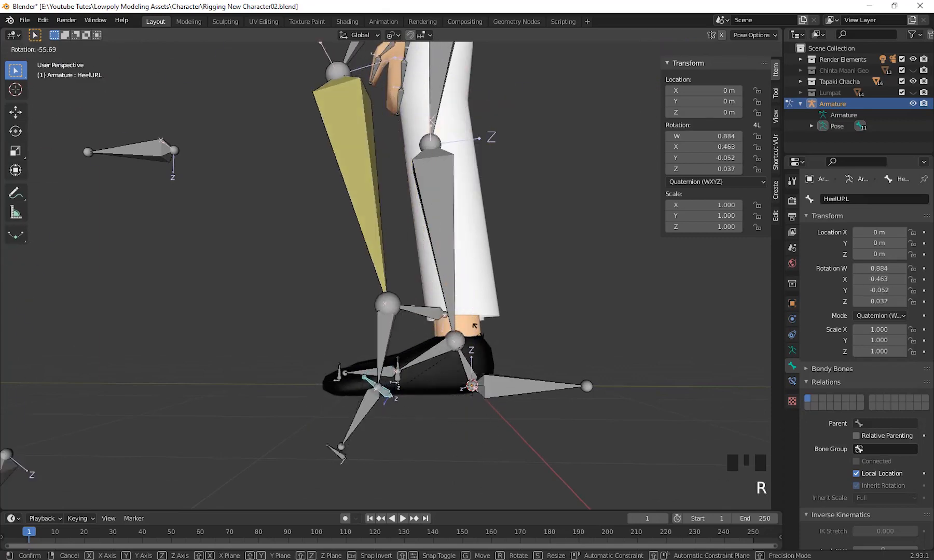
pyautogui.rightClick(311, 410)
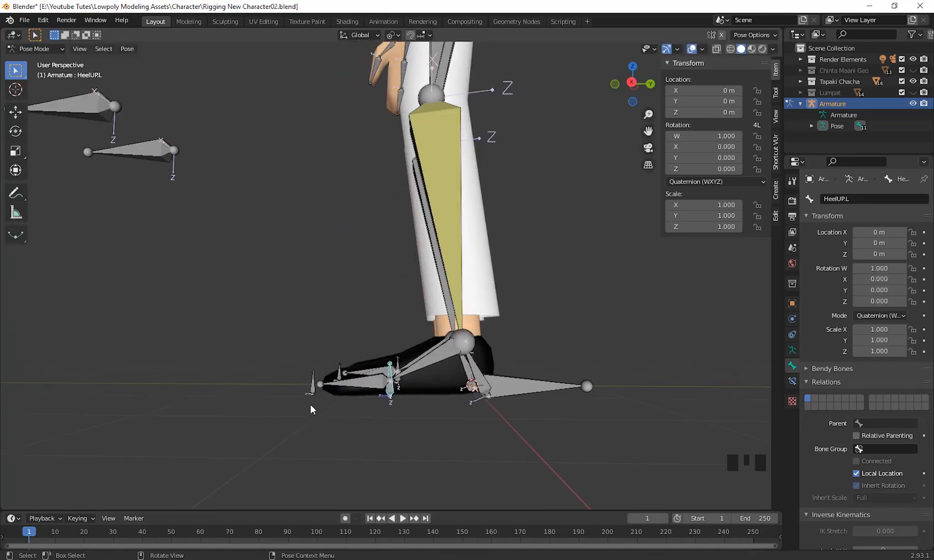
# Select Toe. ctrl.L at the tip of the left foot, test its rotation, and cancel it.
pyautogui.click(313, 393)
pyautogui.moveTo(338, 410); pyautogui.dragTo(446, 488, button='middle')
pyautogui.press('r')
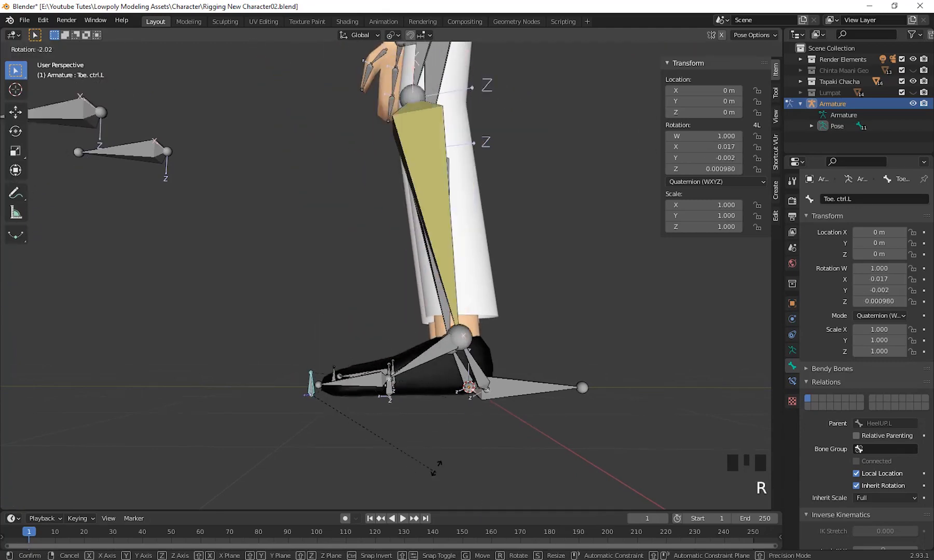
pyautogui.press('Escape')
# Select Heel RotCtrl.L, test rotating and moving it to check the foot and knee control, and cancel every transform.
pyautogui.click(478, 371)
pyautogui.moveTo(478, 372); pyautogui.dragTo(553, 485, button='middle')
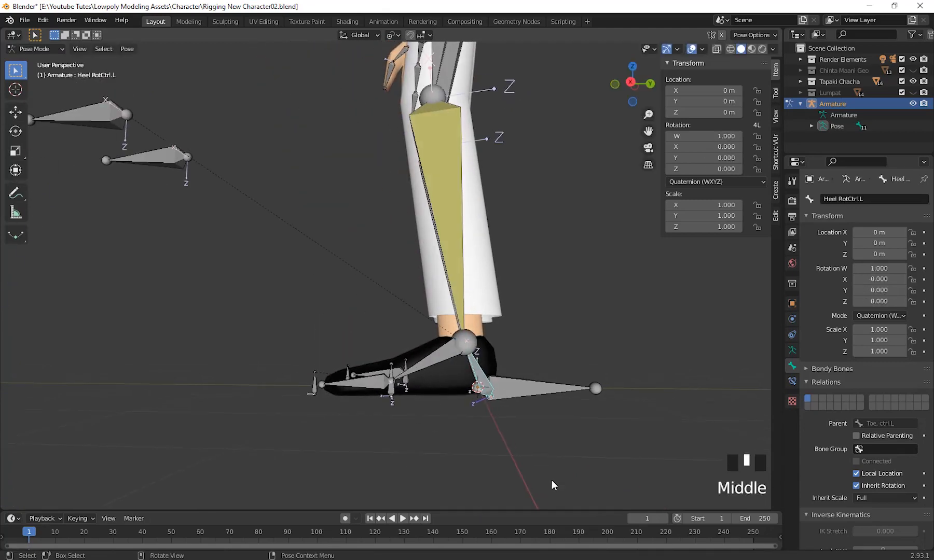
pyautogui.press('r')
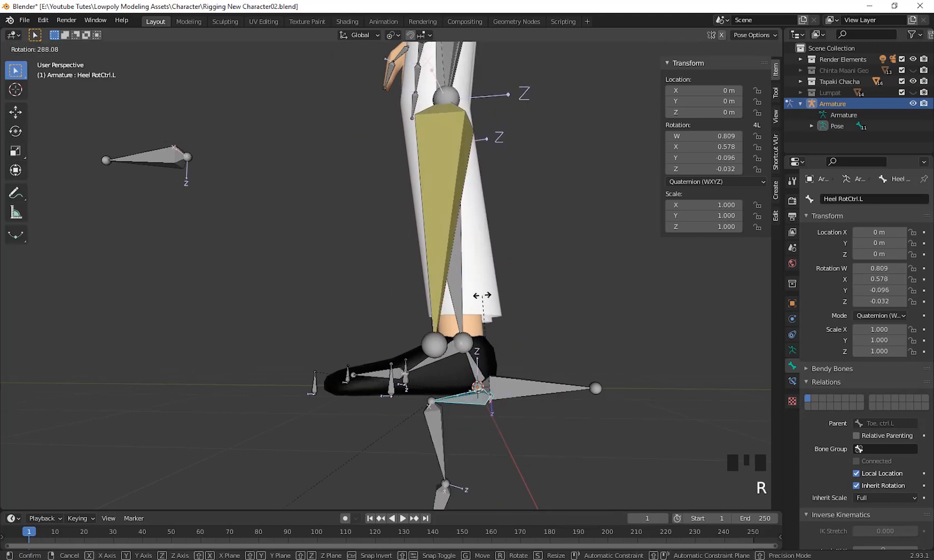
pyautogui.press('Escape')
pyautogui.moveTo(659, 425); pyautogui.dragTo(630, 414, button='middle')
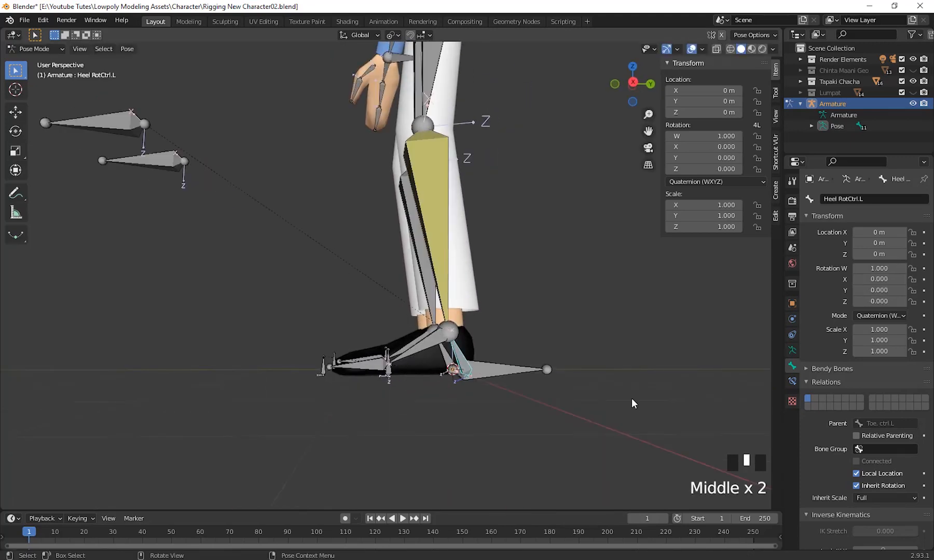
pyautogui.press('r')
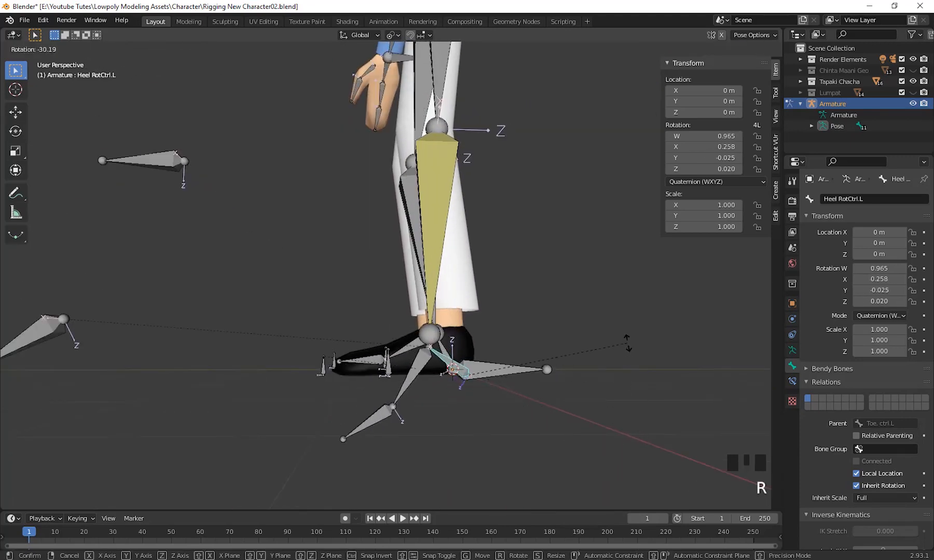
pyautogui.press('Escape')
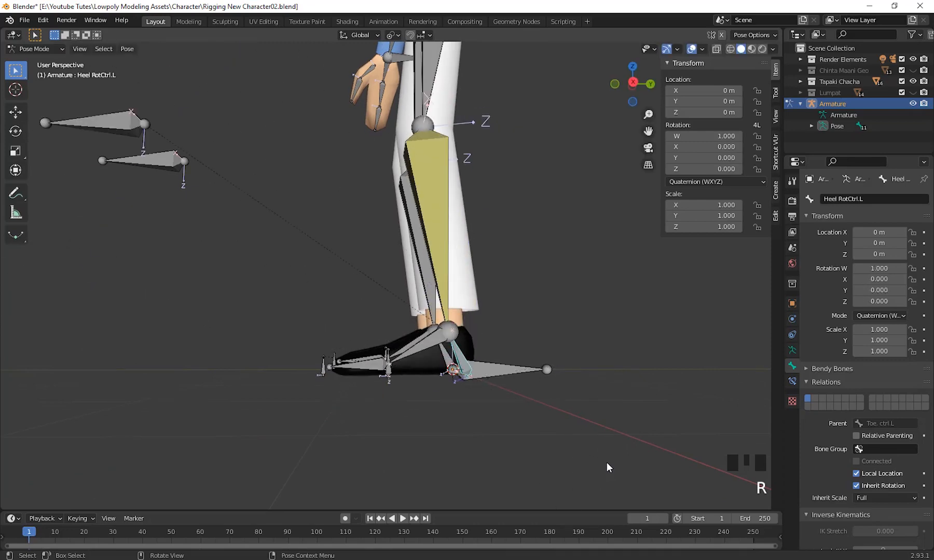
pyautogui.press('g')
pyautogui.rightClick(597, 372)
pyautogui.scroll(-2, 597, 376)
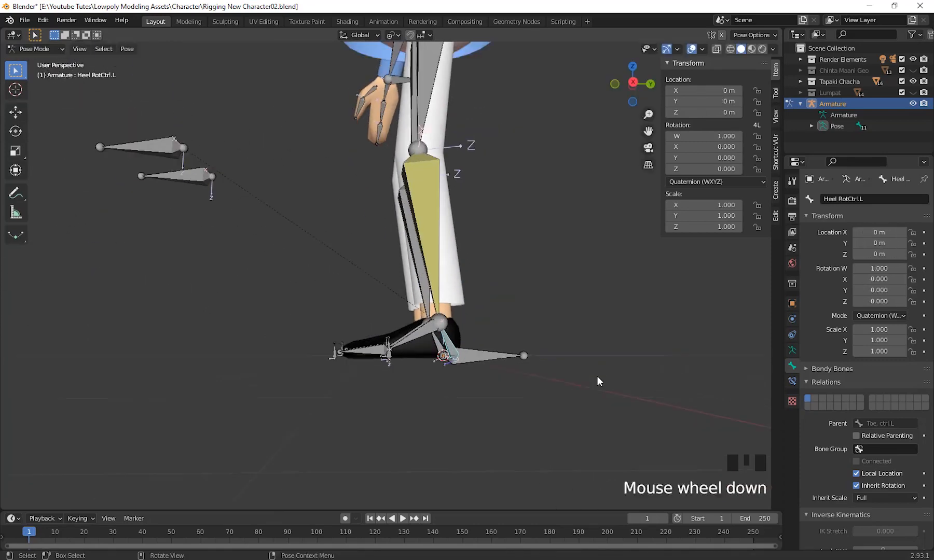
pyautogui.moveTo(596, 375); pyautogui.dragTo(635, 376, button='middle')
pyautogui.keyDown('shift'); pyautogui.moveTo(353, 404); pyautogui.dragTo(430, 281, button='middle'); pyautogui.keyUp('shift')
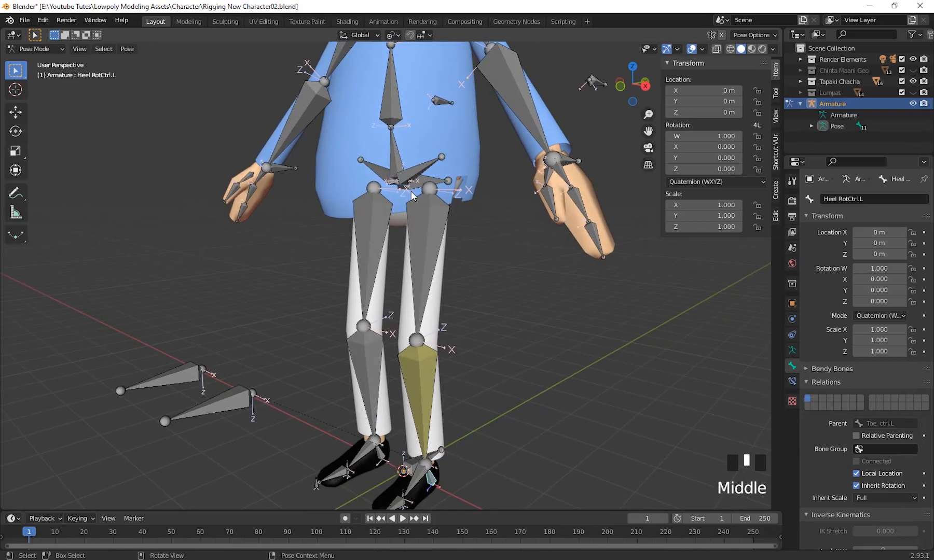
pyautogui.keyDown('shift'); pyautogui.moveTo(491, 260); pyautogui.dragTo(374, 171, button='middle'); pyautogui.keyUp('shift')
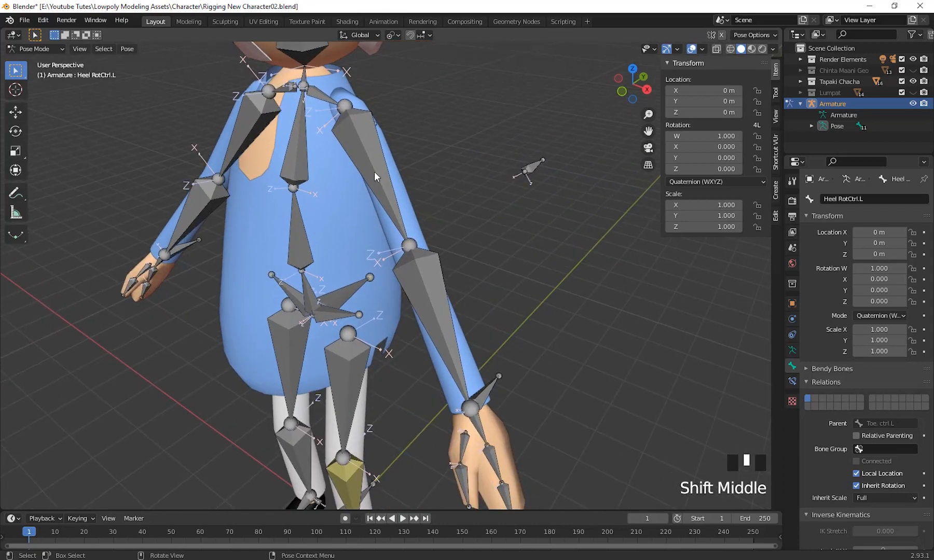
# Select Hand Ctrl.L at the left wrist, test moving it, and cancel the move.
pyautogui.click(375, 168)
pyautogui.moveTo(422, 241); pyautogui.dragTo(407, 260, button='middle')
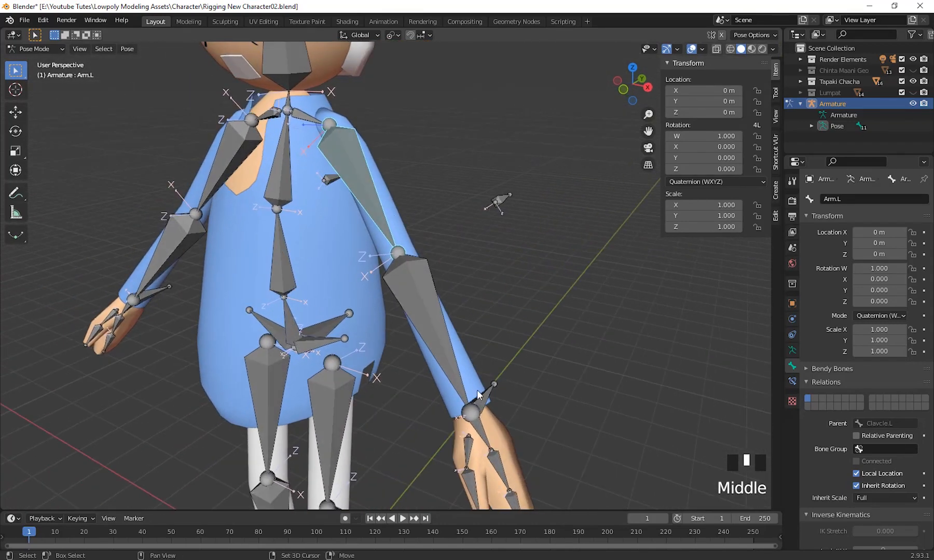
pyautogui.keyDown('shift'); pyautogui.moveTo(477, 389); pyautogui.dragTo(585, 400, button='middle'); pyautogui.keyUp('shift')
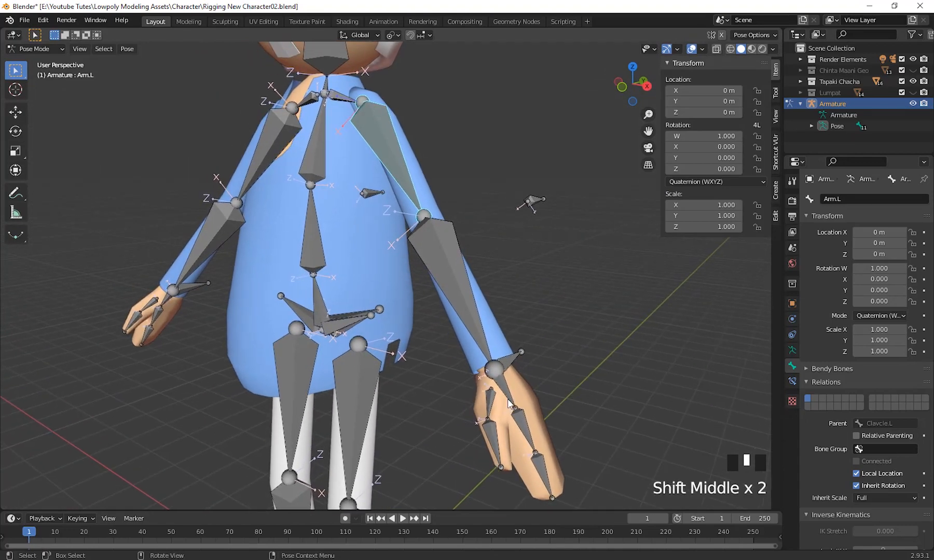
pyautogui.moveTo(509, 404)
pyautogui.mouseDown(button='middle')
pyautogui.moveTo(427, 245)
pyautogui.moveTo(506, 370)
pyautogui.moveTo(506, 357)
pyautogui.moveTo(541, 381)
pyautogui.moveTo(443, 220)
pyautogui.moveTo(573, 431)
pyautogui.moveTo(517, 420)
pyautogui.mouseUp(button='middle')
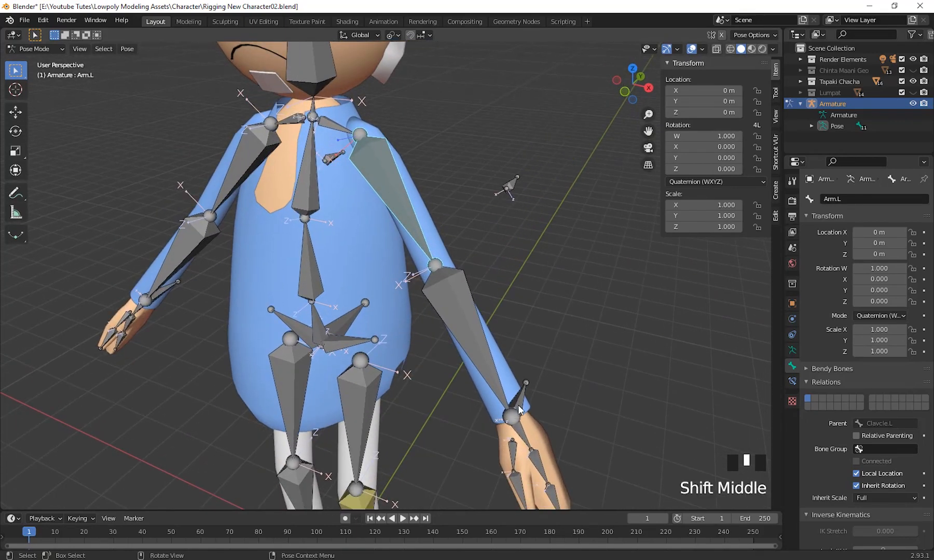
pyautogui.click(519, 407)
pyautogui.moveTo(564, 444)
pyautogui.mouseDown(button='middle')
pyautogui.moveTo(543, 413)
pyautogui.moveTo(541, 446)
pyautogui.moveTo(517, 408)
pyautogui.moveTo(523, 423)
pyautogui.moveTo(561, 438)
pyautogui.moveTo(544, 428)
pyautogui.moveTo(553, 440)
pyautogui.moveTo(540, 427)
pyautogui.moveTo(557, 437)
pyautogui.moveTo(563, 420)
pyautogui.moveTo(574, 450)
pyautogui.mouseUp(button='middle')
pyautogui.press('g')
pyautogui.rightClick(548, 416)
# Examine the left arm bones and Hand Ctrl.L from the front, the side and above.
pyautogui.scroll(-1, 518, 415)
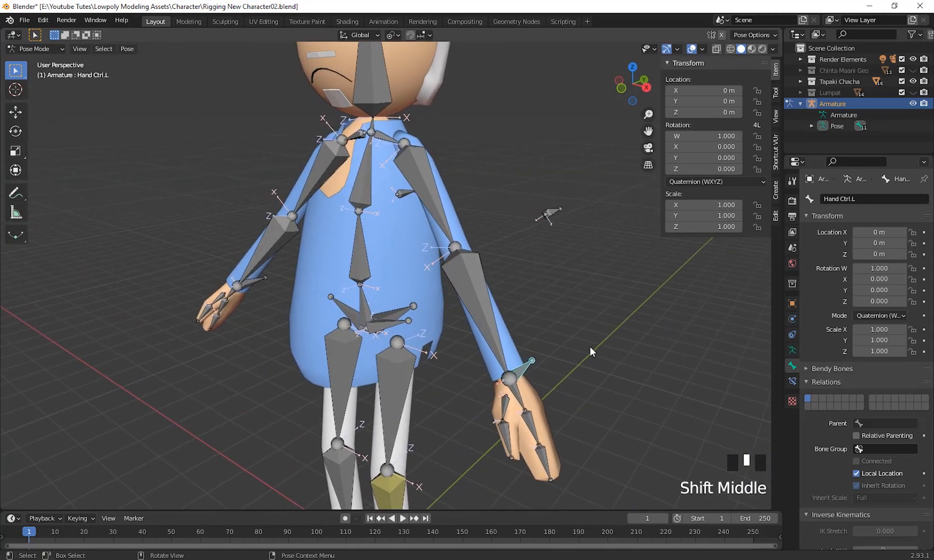
pyautogui.moveTo(604, 420); pyautogui.dragTo(498, 421, button='middle')
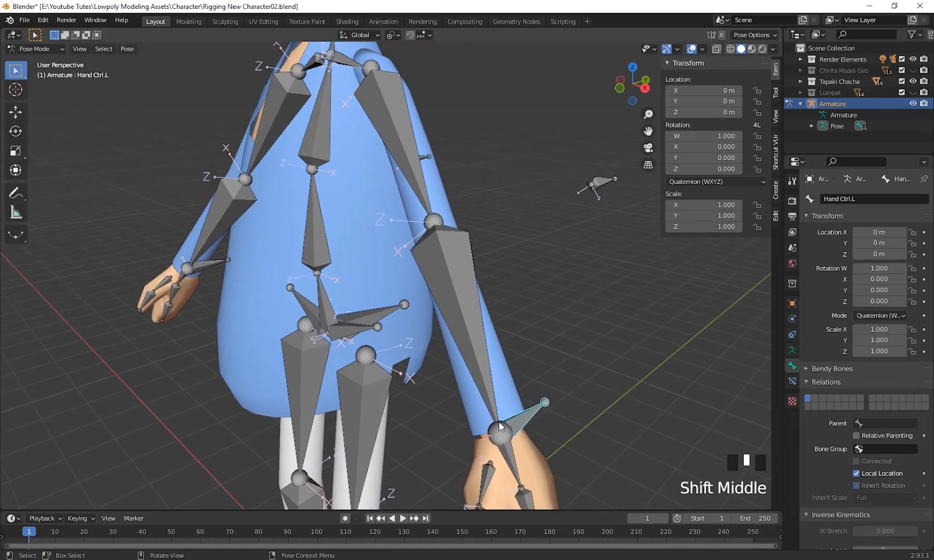
pyautogui.scroll(-2, 593, 419)
pyautogui.moveTo(594, 419); pyautogui.dragTo(700, 24, button='middle')
pyautogui.press('KP_7')
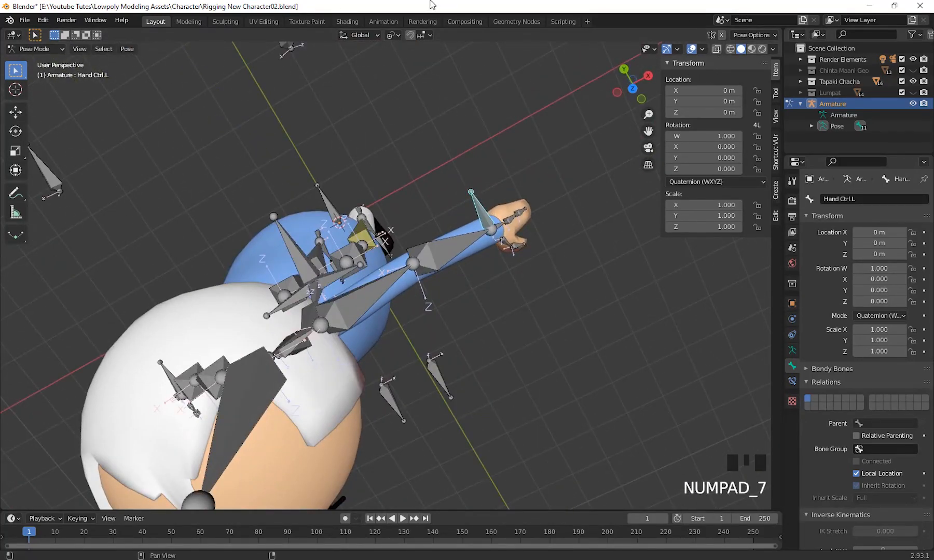
pyautogui.moveTo(418, 312); pyautogui.dragTo(589, 294, button='middle')
pyautogui.press('KP_4')
pyautogui.scroll(-2, 452, 280)
pyautogui.press('KP_7')
pyautogui.scroll(2, 596, 317)
pyautogui.moveTo(696, 367); pyautogui.dragTo(525, 347, button='middle')
pyautogui.scroll(2, 528, 280)
pyautogui.keyDown('shift'); pyautogui.moveTo(528, 276); pyautogui.dragTo(582, 396, button='middle'); pyautogui.keyUp('shift')
pyautogui.scroll(-1, 542, 424)
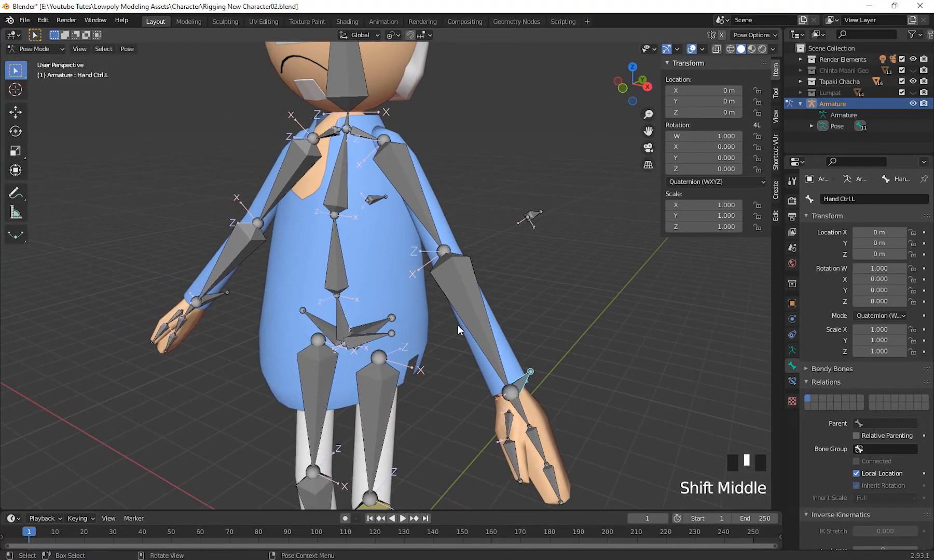
# Add an Inverse Kinematics constraint to Elbow.L with Hand Ctrl.L as its target.
pyautogui.keyDown('shift'); pyautogui.click(483, 333); pyautogui.keyUp('shift')
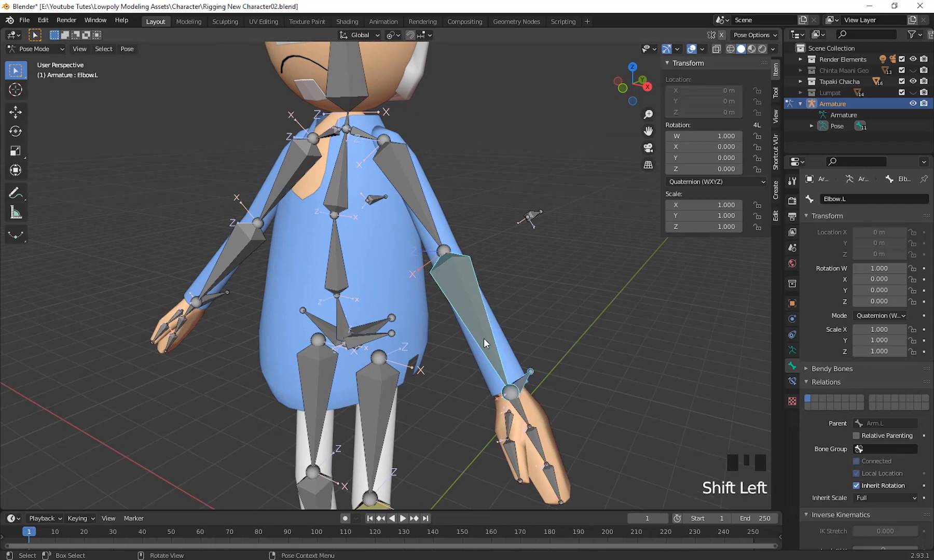
pyautogui.moveTo(483, 338); pyautogui.dragTo(463, 279, button='middle')
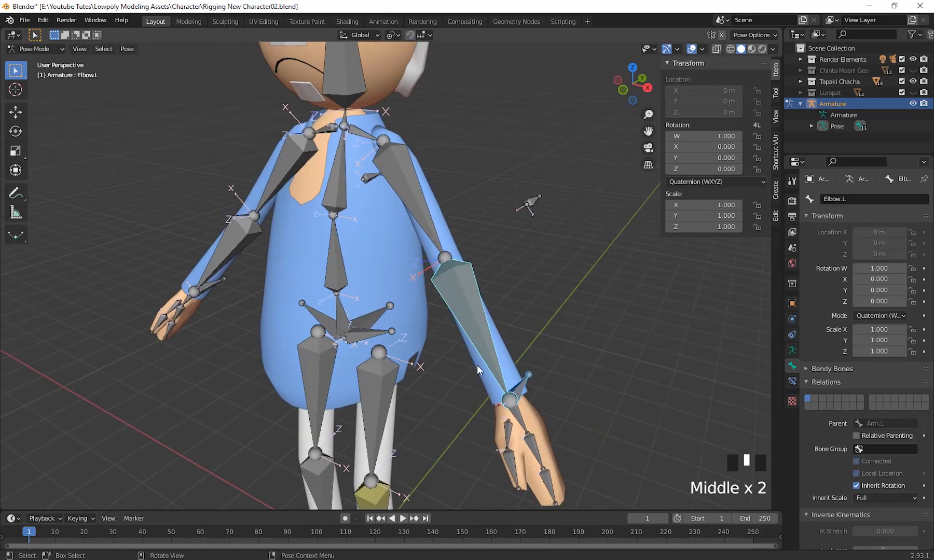
pyautogui.moveTo(471, 323); pyautogui.dragTo(599, 367, button='middle')
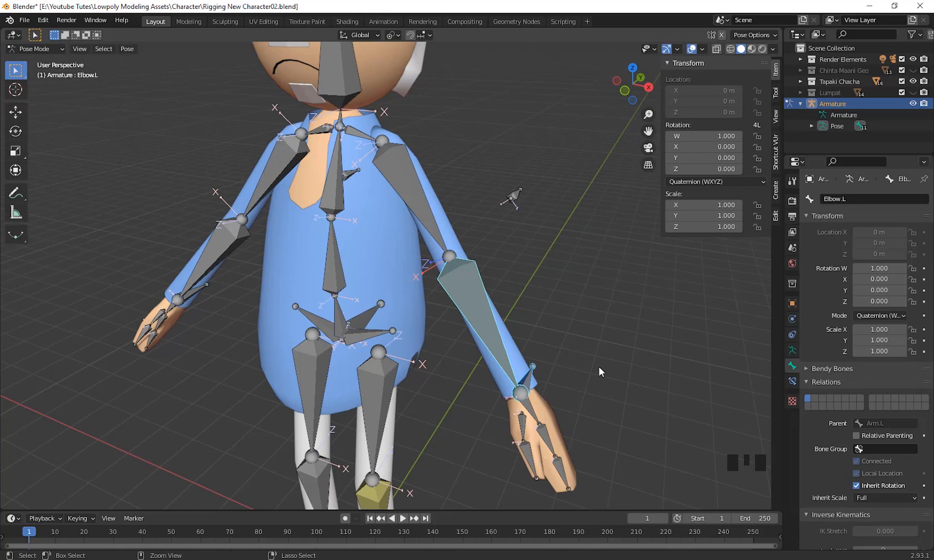
pyautogui.hotkey('ctrl', 'i')
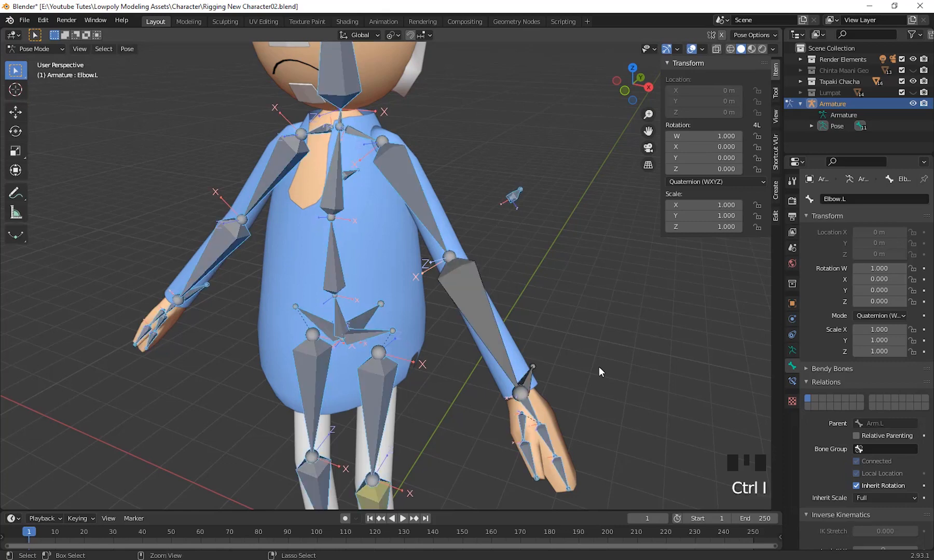
pyautogui.hotkey('ctrl', 'z')
pyautogui.moveTo(634, 380)
pyautogui.mouseDown(button='middle')
pyautogui.moveTo(616, 369)
pyautogui.moveTo(637, 399)
pyautogui.mouseUp(button='middle')
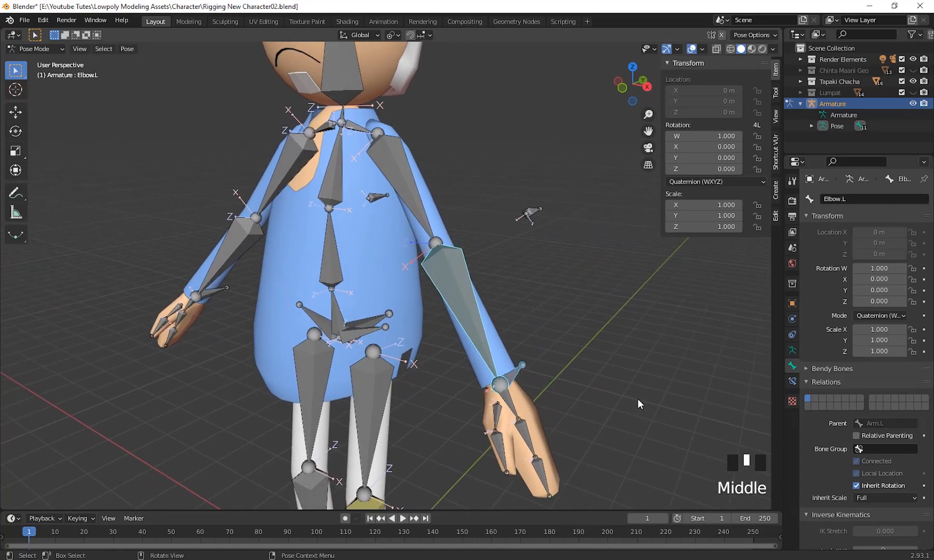
pyautogui.hotkey('ctrl', 'shift', 'c')
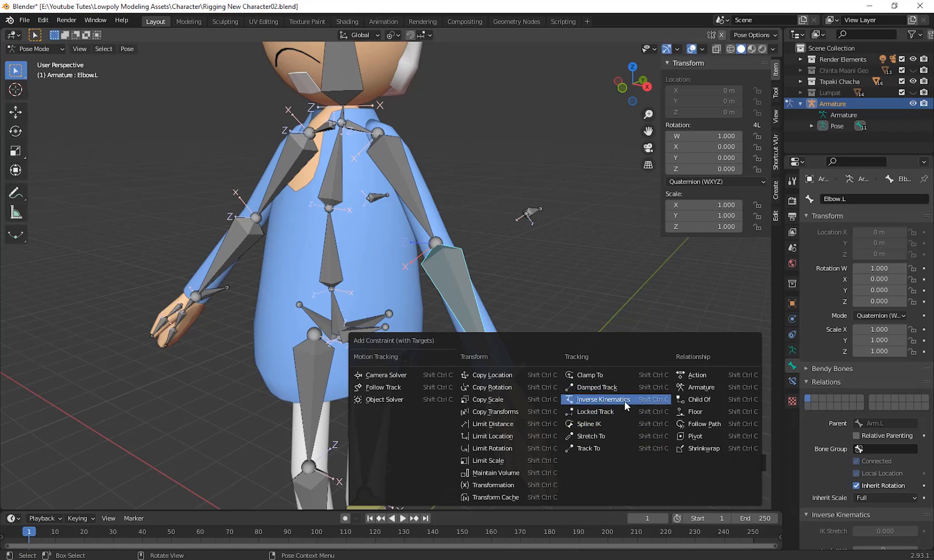
pyautogui.click(624, 401)
# Select Hand Ctrl.L and test how the body follows by moving it near and far, cancelling each move.
pyautogui.moveTo(397, 364); pyautogui.dragTo(630, 407, button='middle')
pyautogui.click(501, 373)
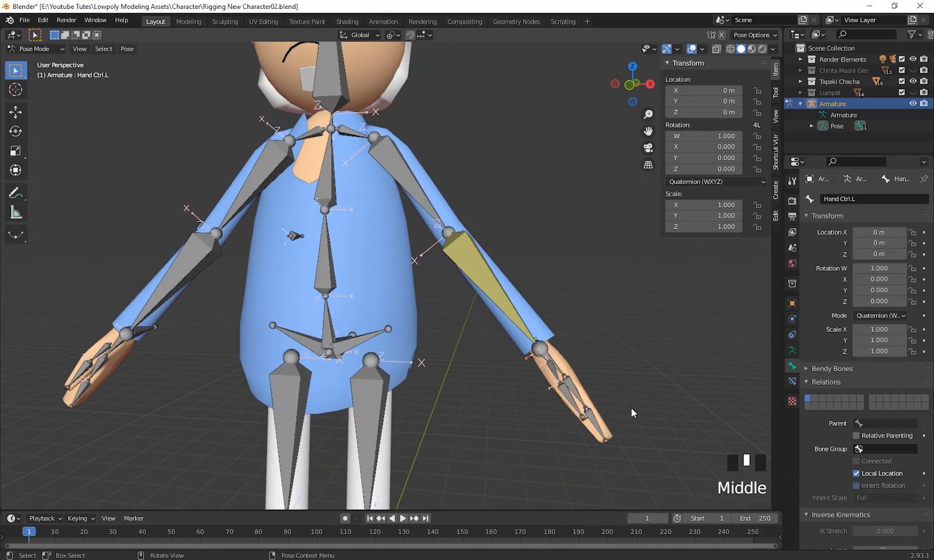
pyautogui.press('g')
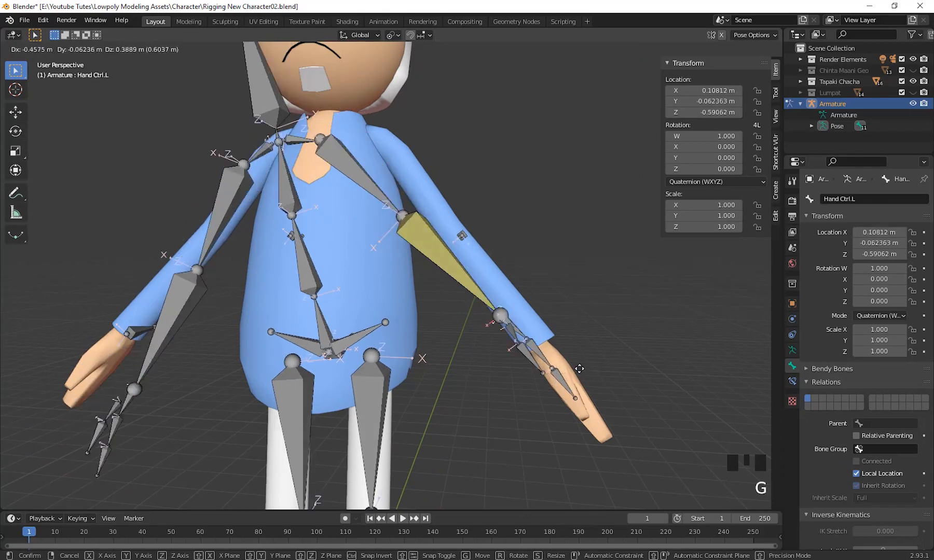
pyautogui.rightClick(572, 458)
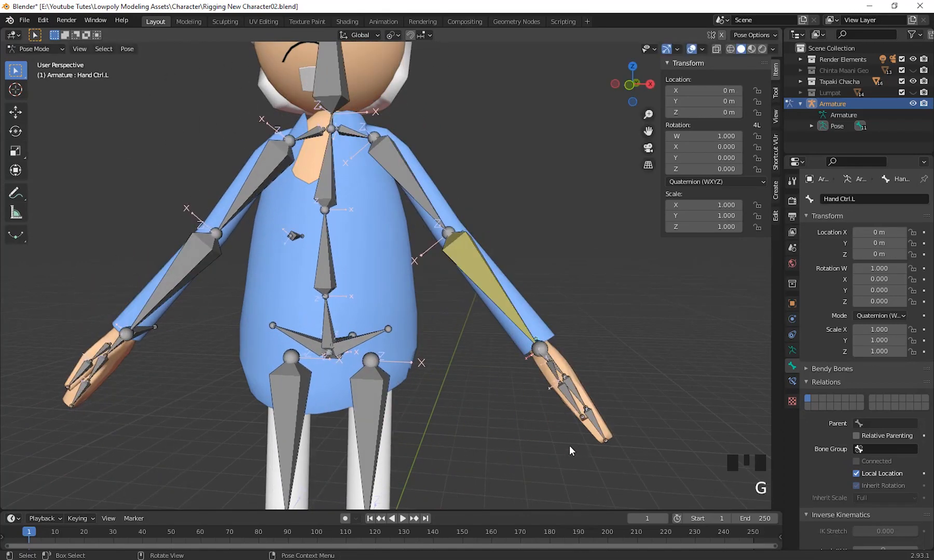
pyautogui.scroll(-3, 568, 446)
pyautogui.moveTo(560, 441)
pyautogui.mouseDown(button='middle')
pyautogui.moveTo(533, 429)
pyautogui.moveTo(556, 423)
pyautogui.mouseUp(button='middle')
pyautogui.scroll(-3, 545, 431)
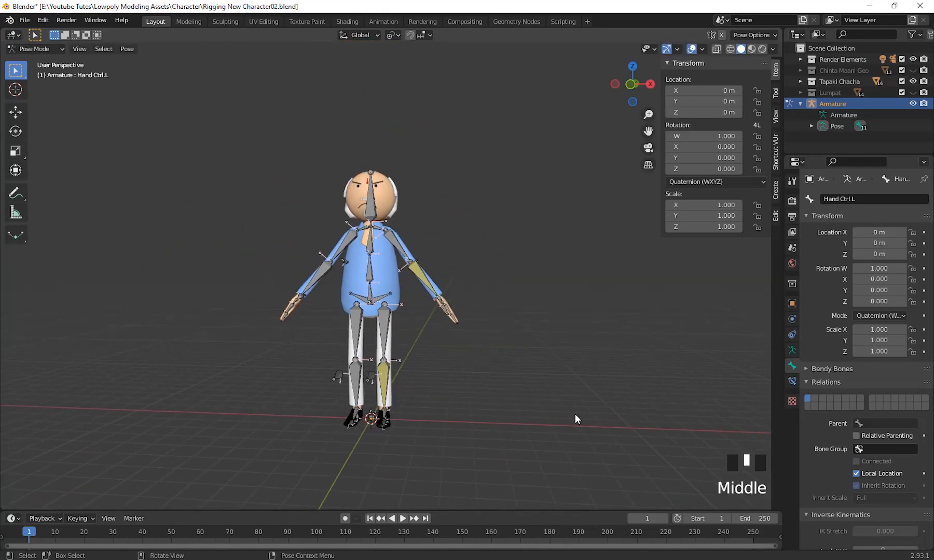
pyautogui.press('g')
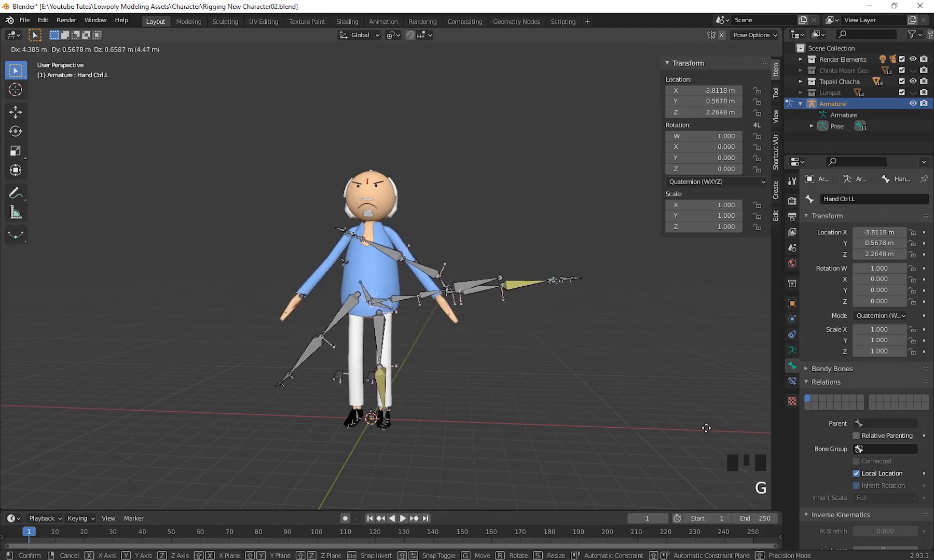
pyautogui.rightClick(588, 390)
# Set the chain length of Elbow.L's IK constraint to 2.
pyautogui.scroll(3, 573, 381)
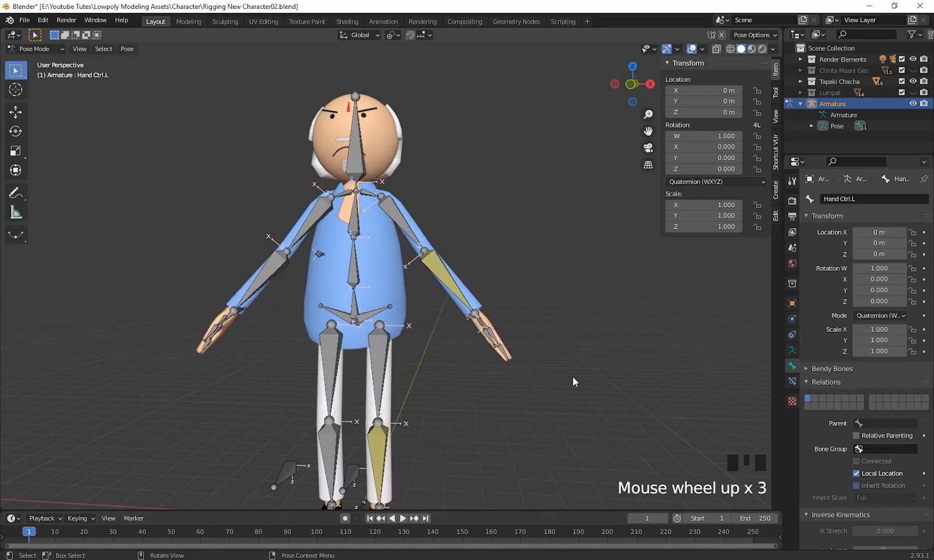
pyautogui.scroll(4, 573, 379)
pyautogui.keyDown('shift'); pyautogui.moveTo(572, 378); pyautogui.dragTo(560, 421, button='middle'); pyautogui.keyUp('shift')
pyautogui.scroll(2, 560, 412)
pyautogui.keyDown('shift'); pyautogui.moveTo(555, 477); pyautogui.dragTo(607, 410, button='middle'); pyautogui.keyUp('shift')
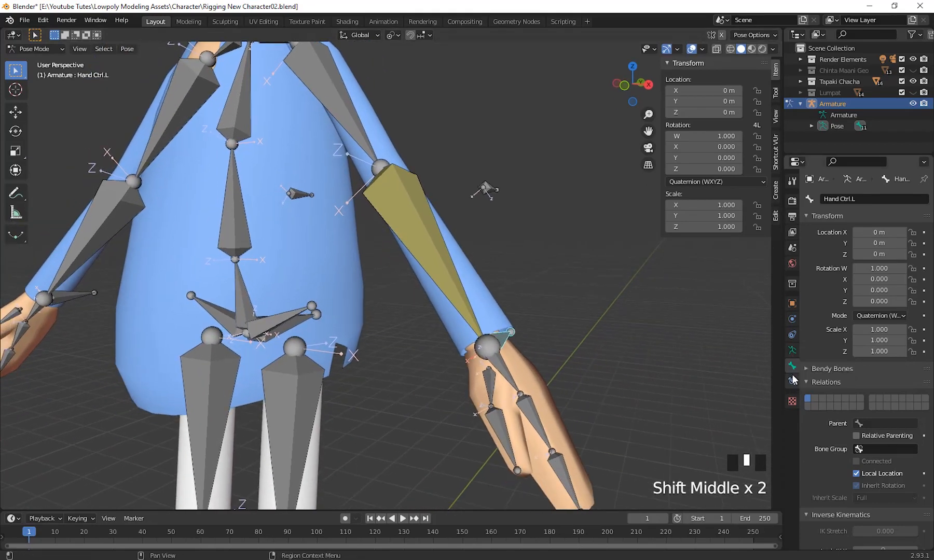
pyautogui.click(793, 381)
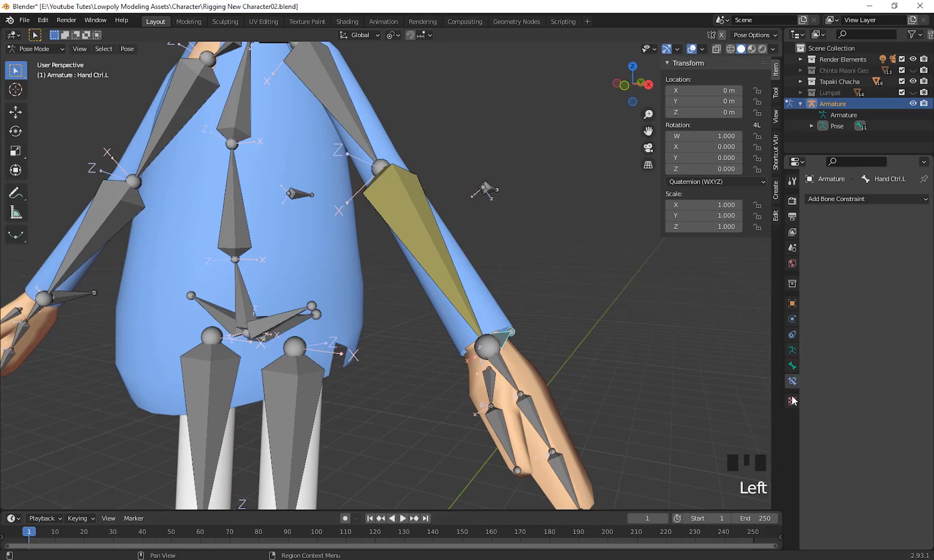
pyautogui.click(463, 305)
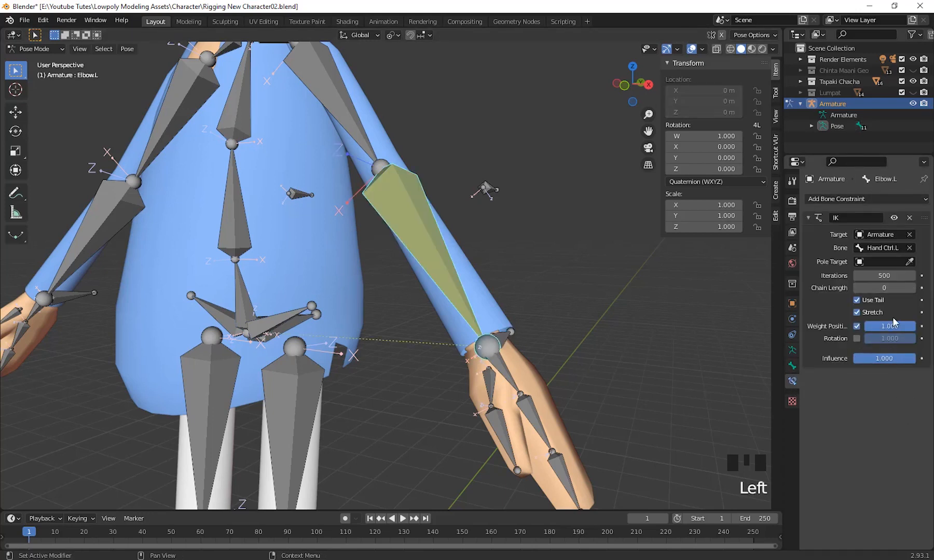
pyautogui.click(912, 288)
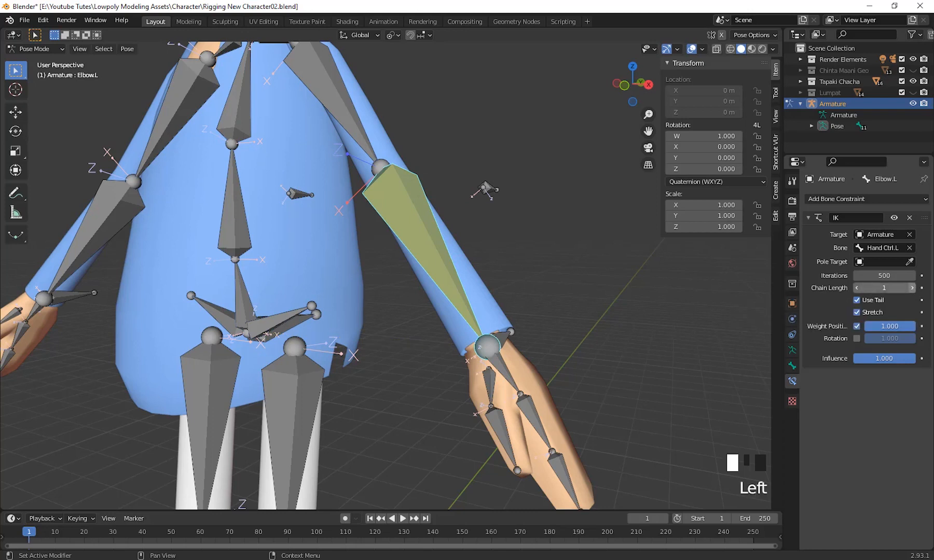
pyautogui.click(912, 288)
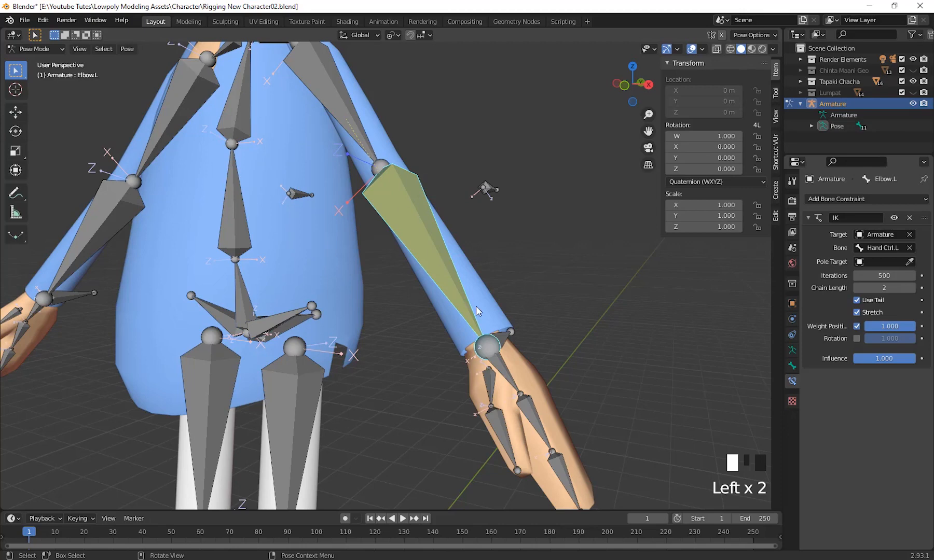
# Select Hand Ctrl.L, test raising the left hand to about elbow height, and cancel the move.
pyautogui.scroll(-2, 475, 306)
pyautogui.scroll(1, 494, 336)
pyautogui.keyDown('shift'); pyautogui.moveTo(508, 342); pyautogui.dragTo(398, 243, button='middle'); pyautogui.keyUp('shift')
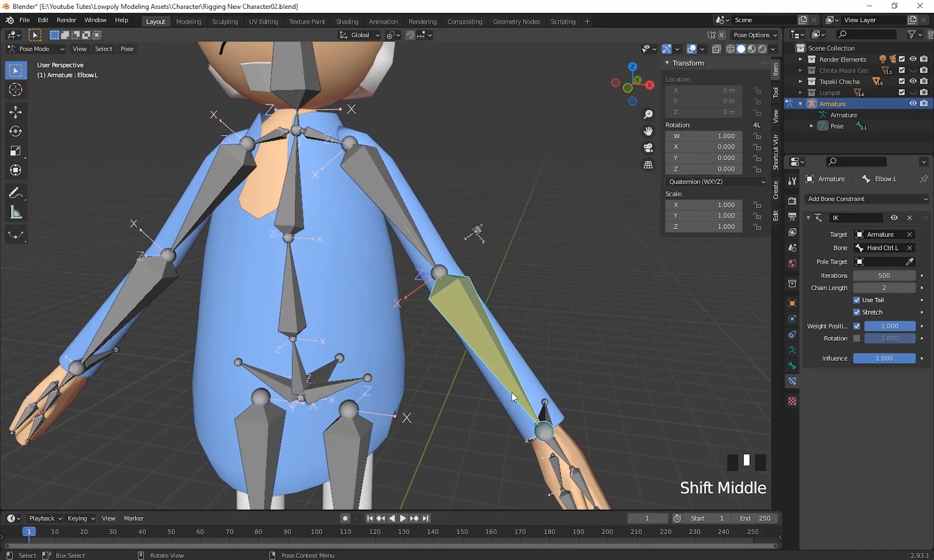
pyautogui.keyDown('shift'); pyautogui.moveTo(512, 397); pyautogui.dragTo(574, 392, button='middle'); pyautogui.keyUp('shift')
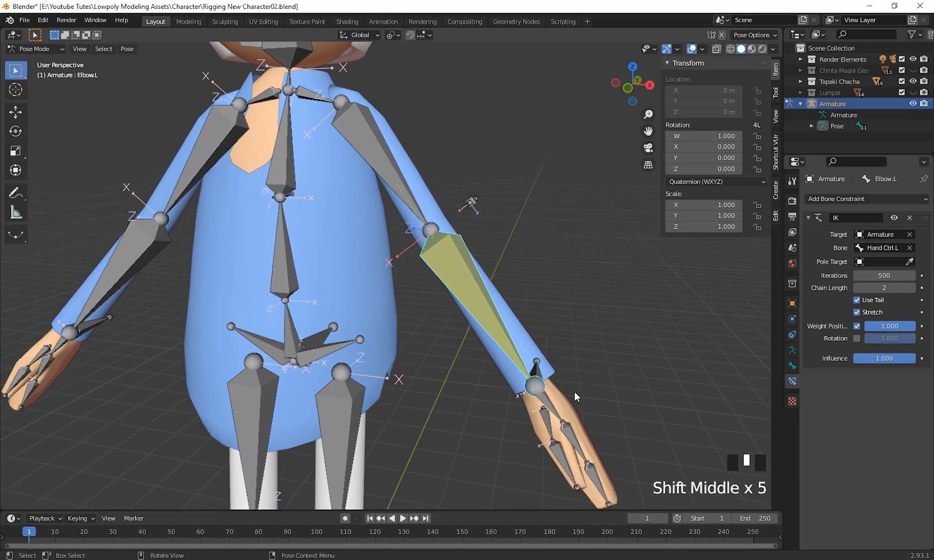
pyautogui.click(536, 365)
pyautogui.moveTo(602, 424); pyautogui.dragTo(624, 420, button='middle')
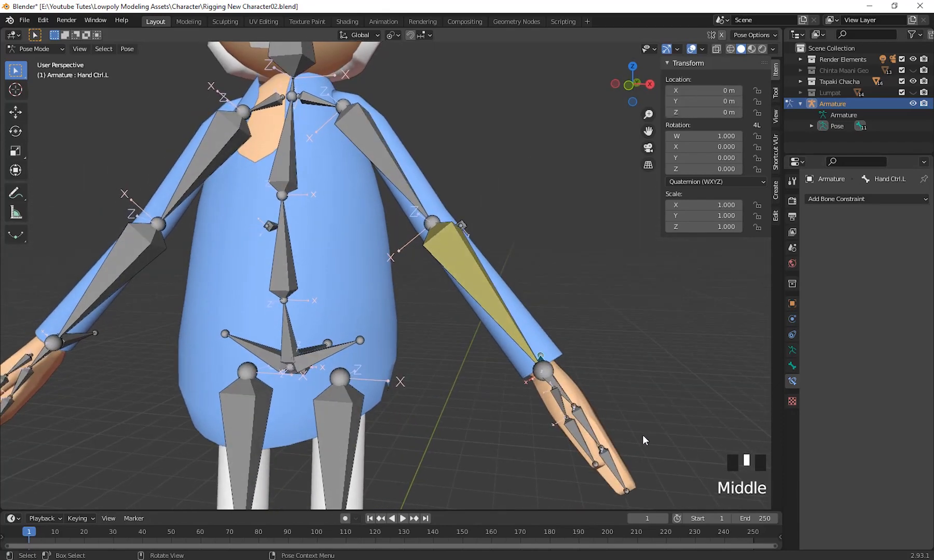
pyautogui.press('g')
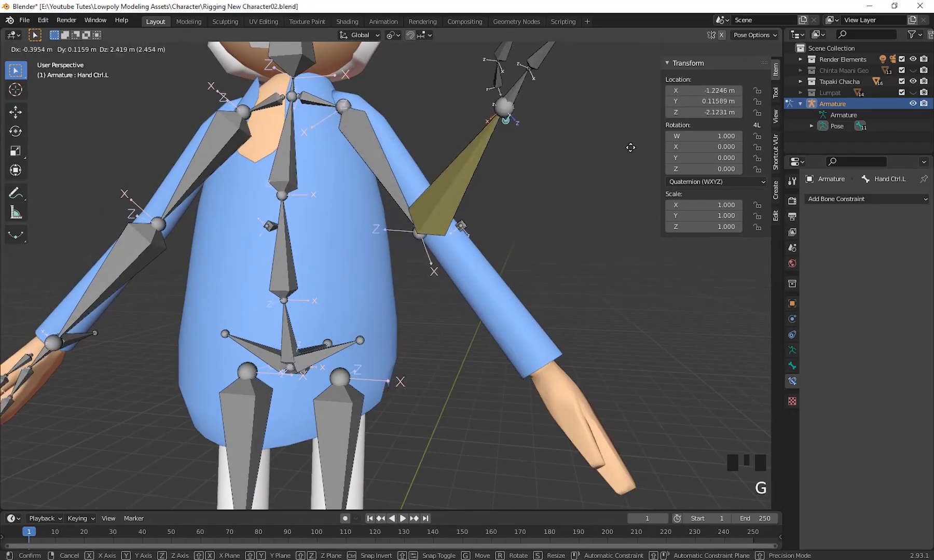
pyautogui.rightClick(606, 269)
# Test raising Hand Ctrl.L above the character's head to check the arm bend, and cancel the move.
pyautogui.scroll(-2, 571, 408)
pyautogui.scroll(4, 553, 416)
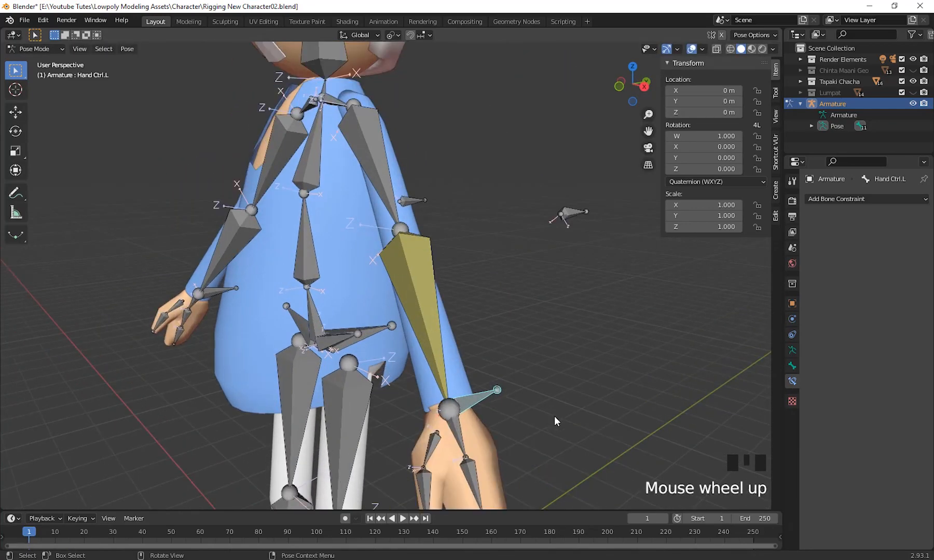
pyautogui.scroll(-5, 512, 416)
pyautogui.moveTo(512, 417); pyautogui.dragTo(573, 418, button='middle')
pyautogui.press('g')
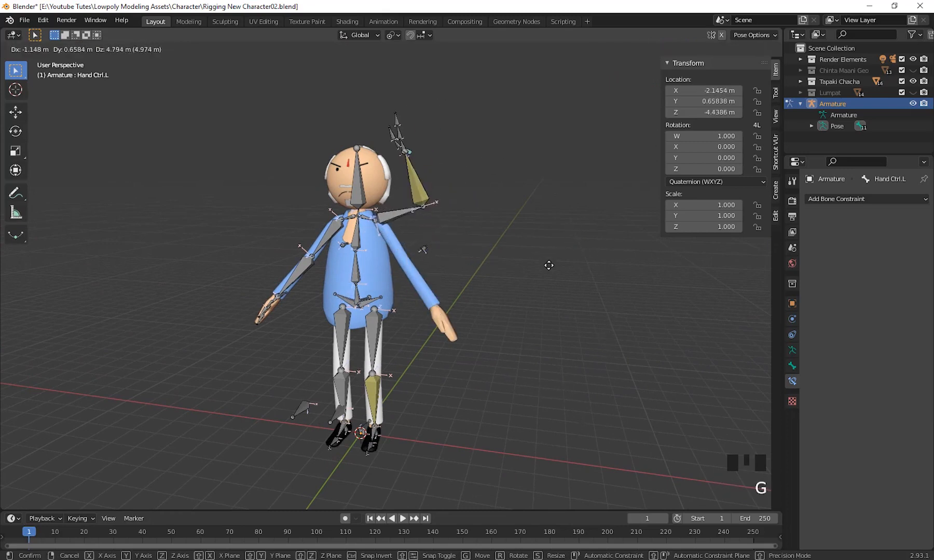
pyautogui.rightClick(582, 378)
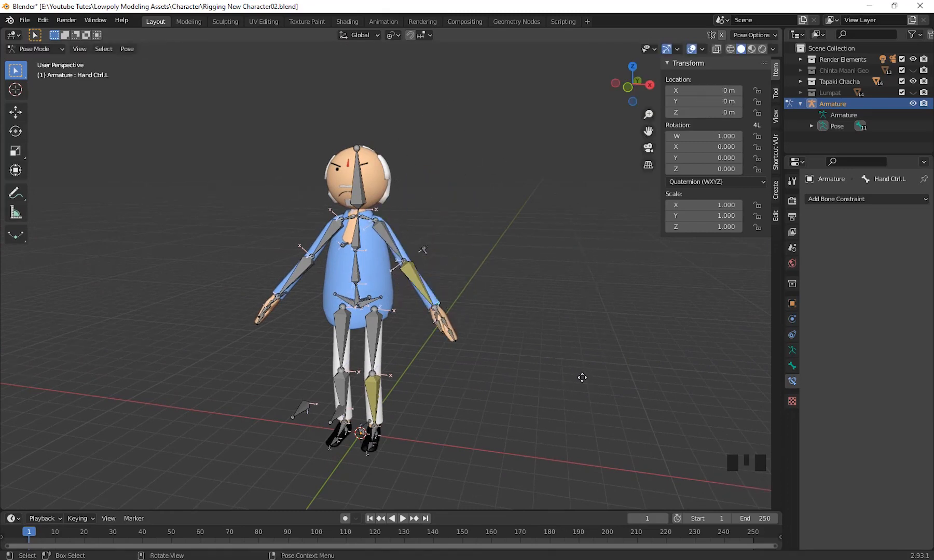
# Select Elbow.L on the left arm and review its armature, bone and IK constraint settings.
pyautogui.scroll(5, 616, 396)
pyautogui.keyDown('shift'); pyautogui.moveTo(625, 404); pyautogui.dragTo(633, 432, button='middle'); pyautogui.keyUp('shift')
pyautogui.scroll(-1, 551, 477)
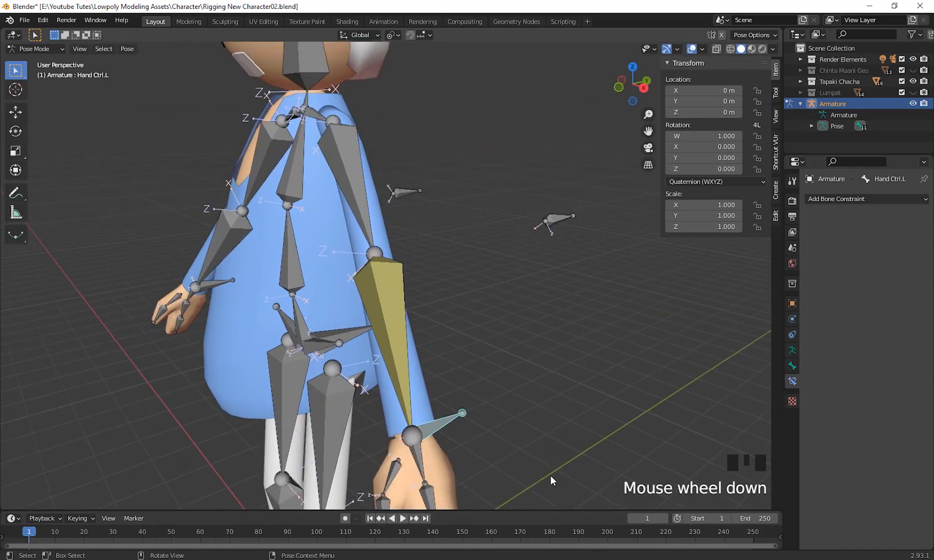
pyautogui.moveTo(550, 475); pyautogui.dragTo(548, 438, button='middle')
pyautogui.scroll(-2, 519, 415)
pyautogui.keyDown('shift'); pyautogui.moveTo(516, 409); pyautogui.dragTo(514, 435, button='middle'); pyautogui.keyUp('shift')
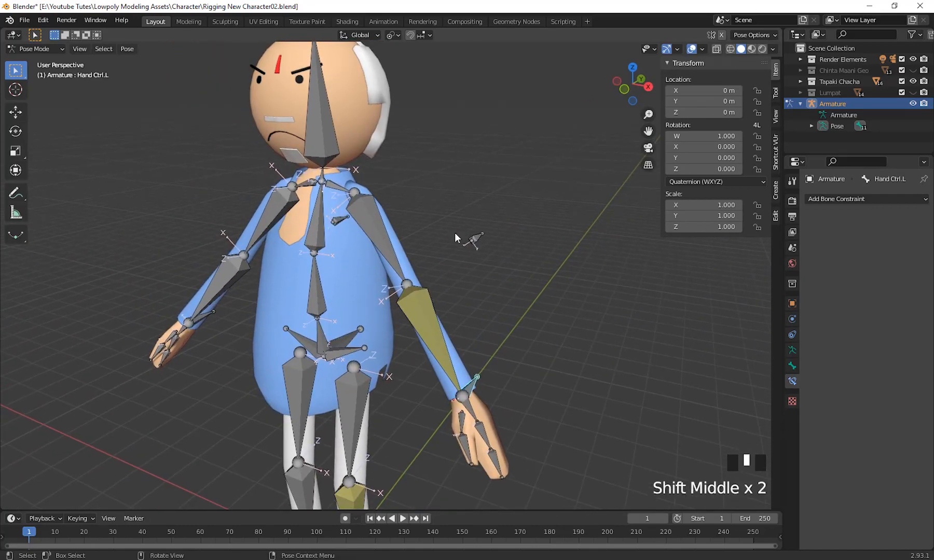
pyautogui.moveTo(478, 340); pyautogui.dragTo(528, 384, button='middle')
pyautogui.click(427, 315)
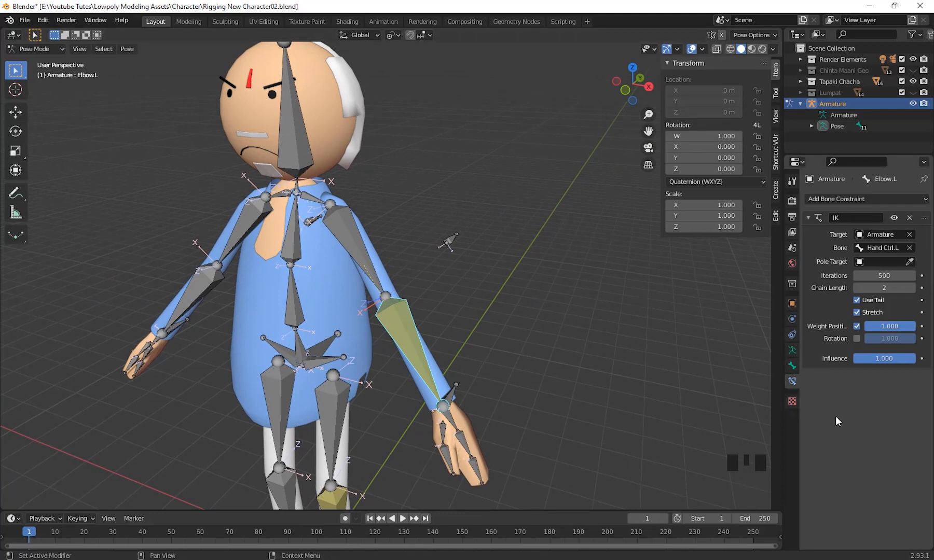
pyautogui.moveTo(491, 370); pyautogui.dragTo(582, 393, button='middle')
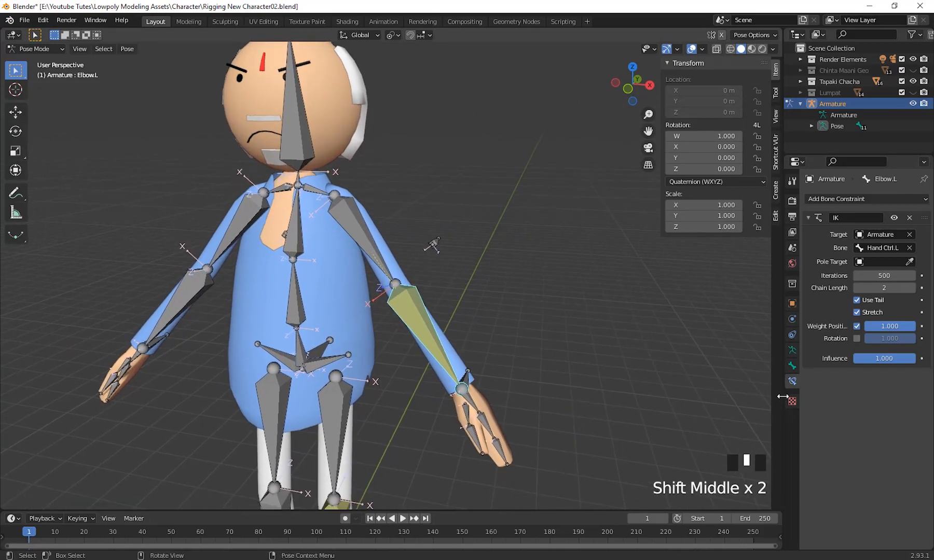
pyautogui.click(792, 352)
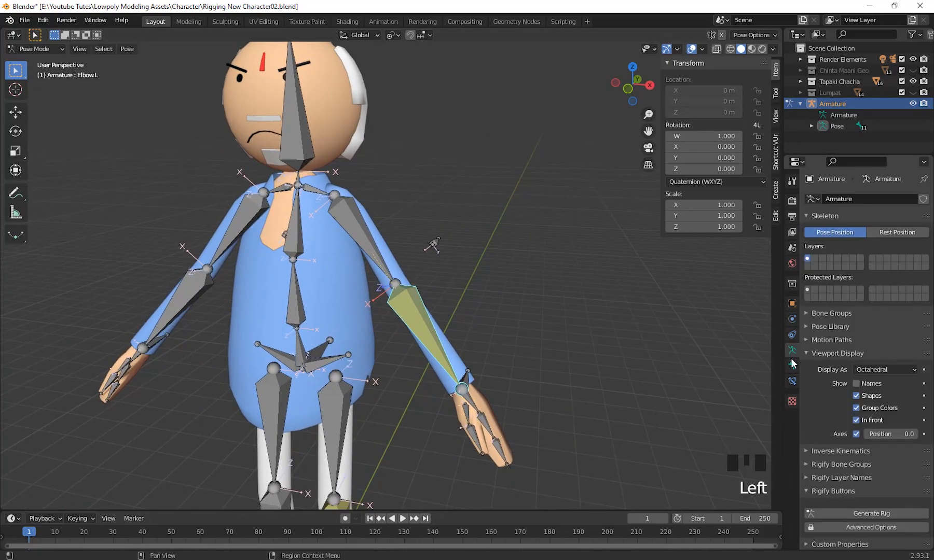
pyautogui.click(792, 365)
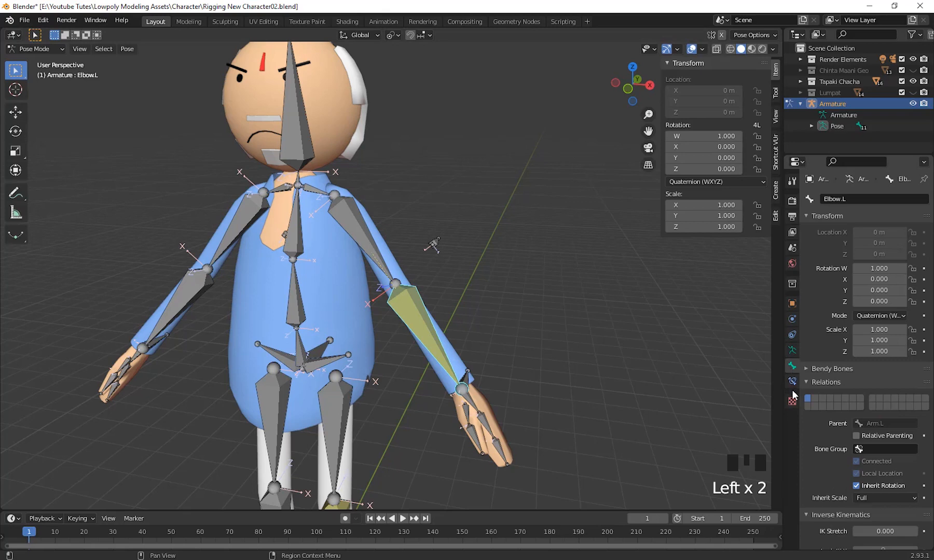
pyautogui.click(792, 381)
# Set the pole target of Elbow.L's IK constraint to Armature, with Elbow.L as the pole bone.
pyautogui.moveTo(618, 417); pyautogui.dragTo(724, 406, button='middle')
pyautogui.keyDown('shift'); pyautogui.moveTo(626, 420); pyautogui.dragTo(543, 389, button='middle'); pyautogui.keyUp('shift')
pyautogui.scroll(2, 551, 416)
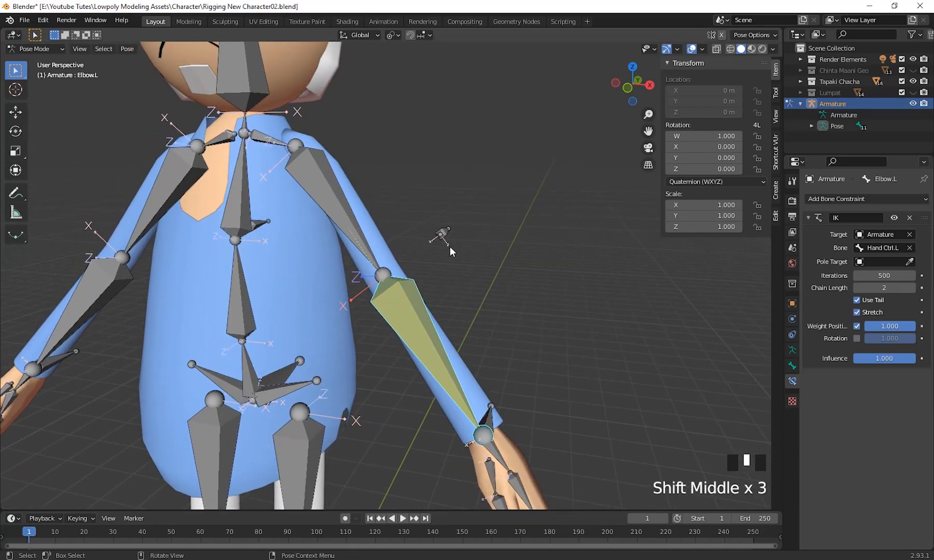
pyautogui.moveTo(450, 246); pyautogui.dragTo(461, 283, button='middle')
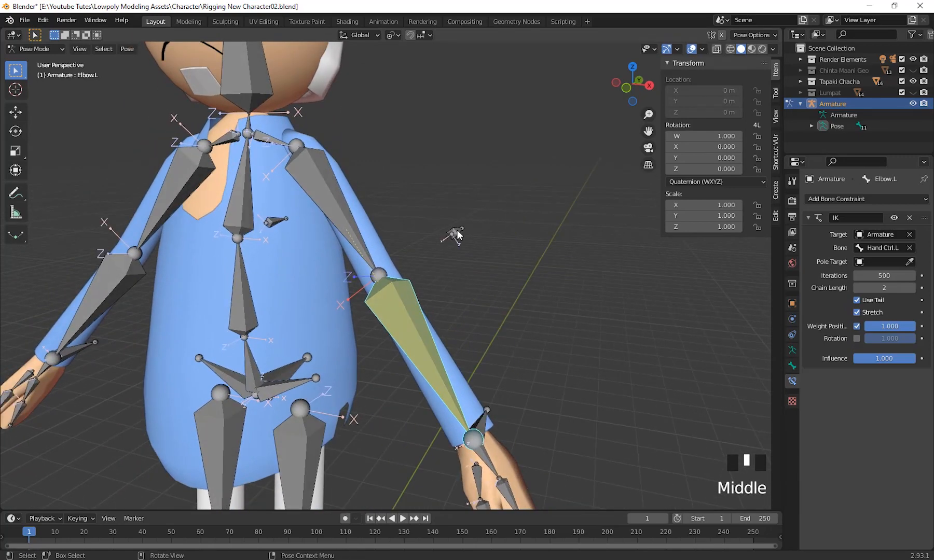
pyautogui.scroll(-2, 472, 225)
pyautogui.moveTo(475, 275); pyautogui.dragTo(480, 271, button='middle')
pyautogui.moveTo(407, 299); pyautogui.dragTo(511, 392, button='middle')
pyautogui.click(413, 330)
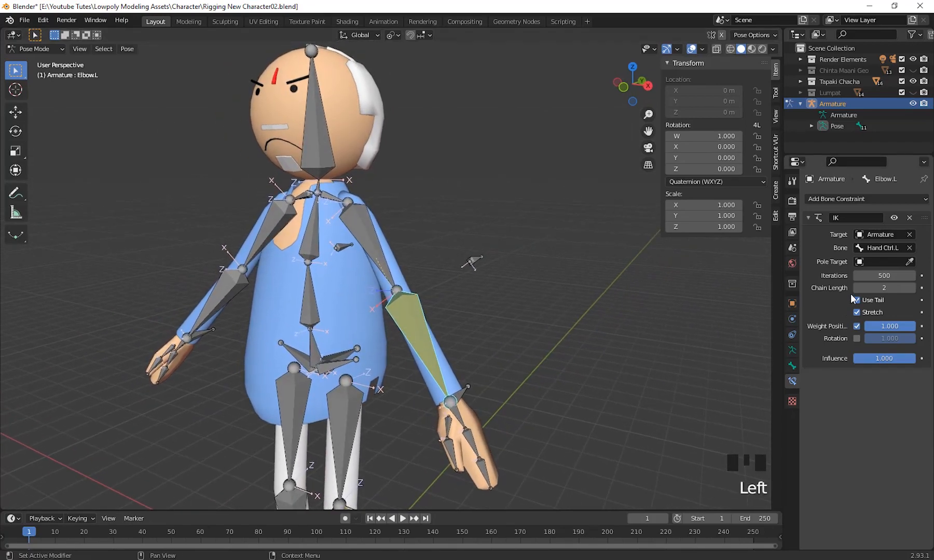
pyautogui.click(858, 261)
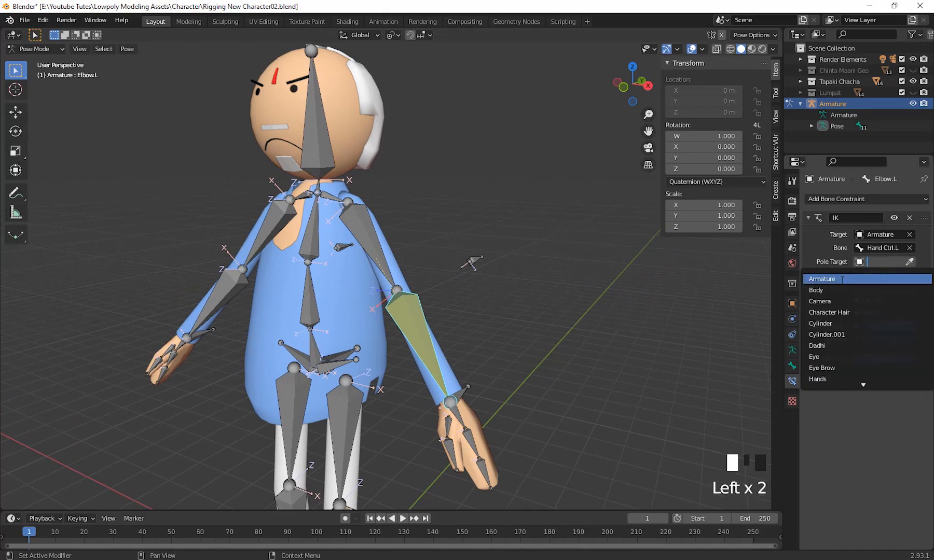
pyautogui.click(841, 279)
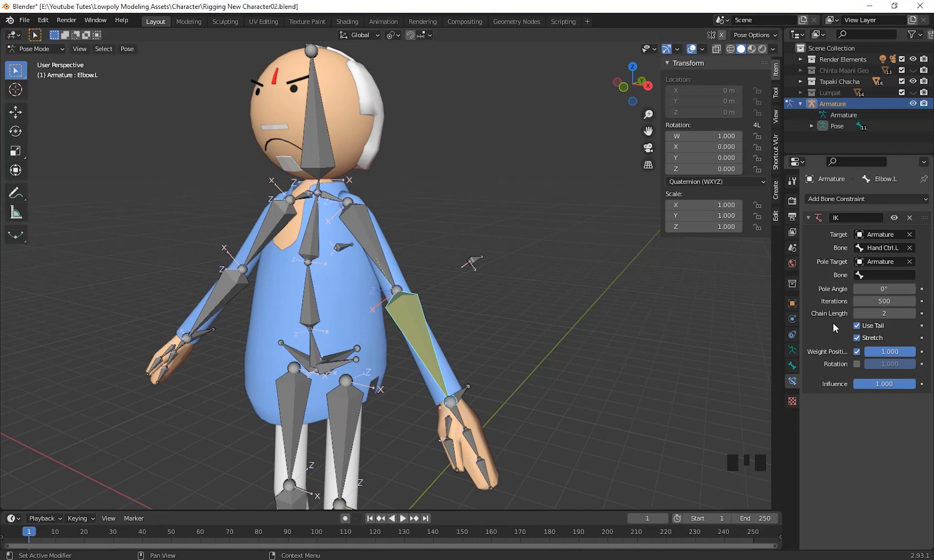
pyautogui.click(859, 275)
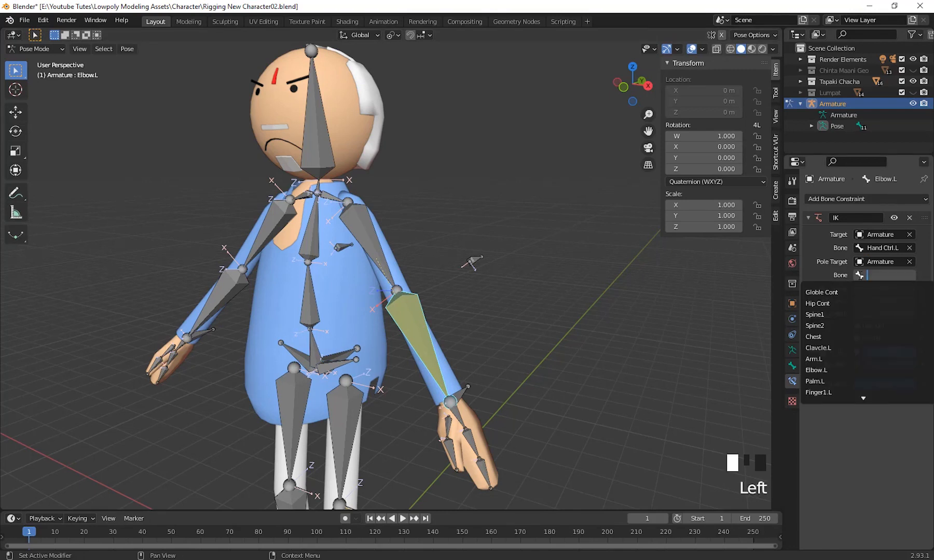
pyautogui.click(839, 371)
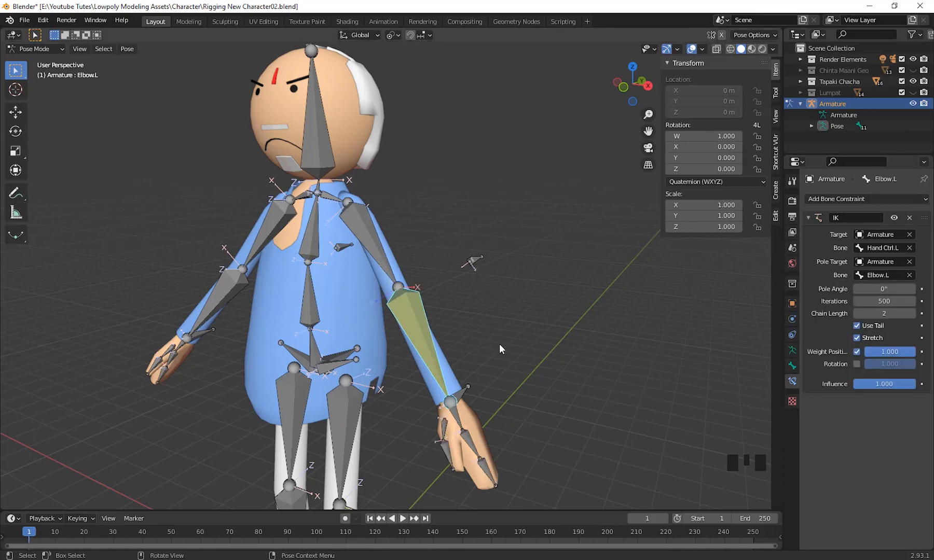
# Lock the inverse kinematics rotation of Elbow.L on the Z and Y axes.
pyautogui.moveTo(499, 344); pyautogui.dragTo(606, 371, button='middle')
pyautogui.click(421, 319)
pyautogui.click(421, 320)
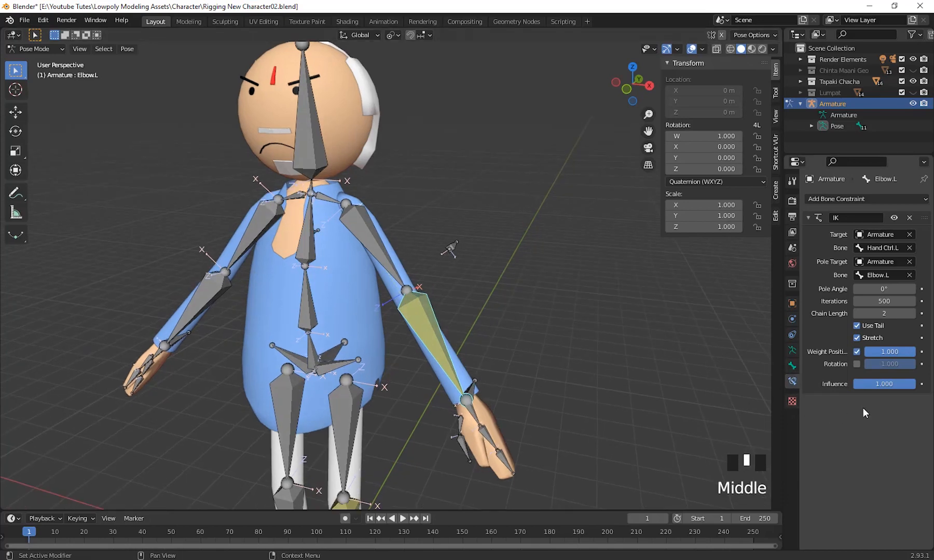
pyautogui.scroll(4, 837, 368)
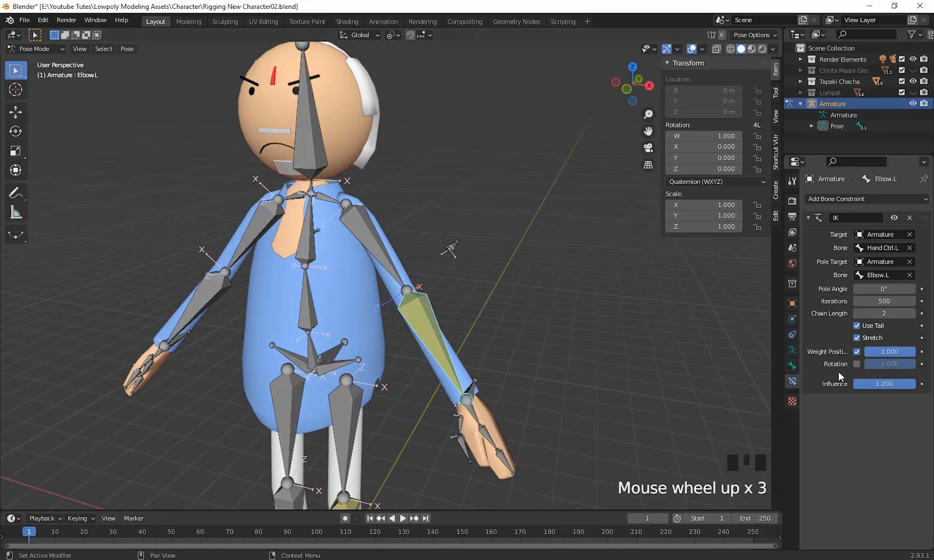
pyautogui.click(792, 366)
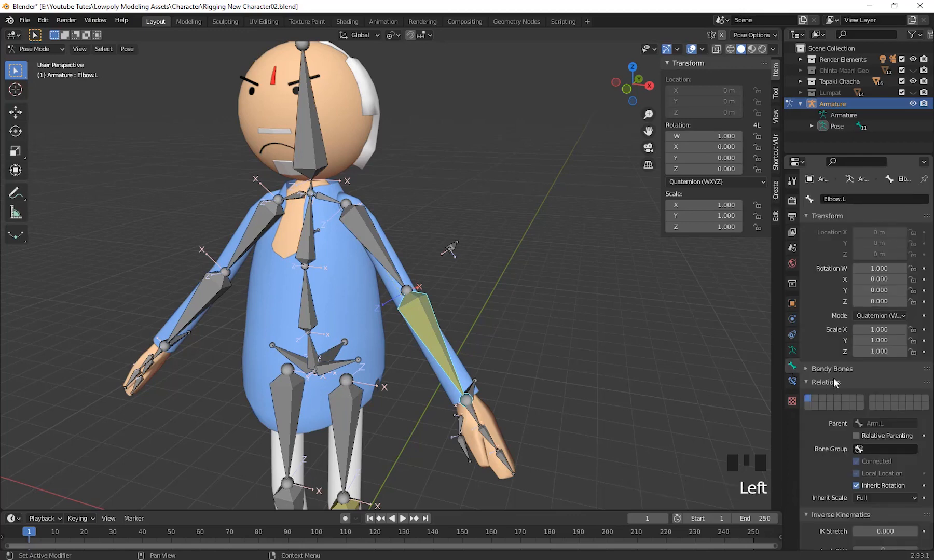
pyautogui.scroll(-7, 834, 378)
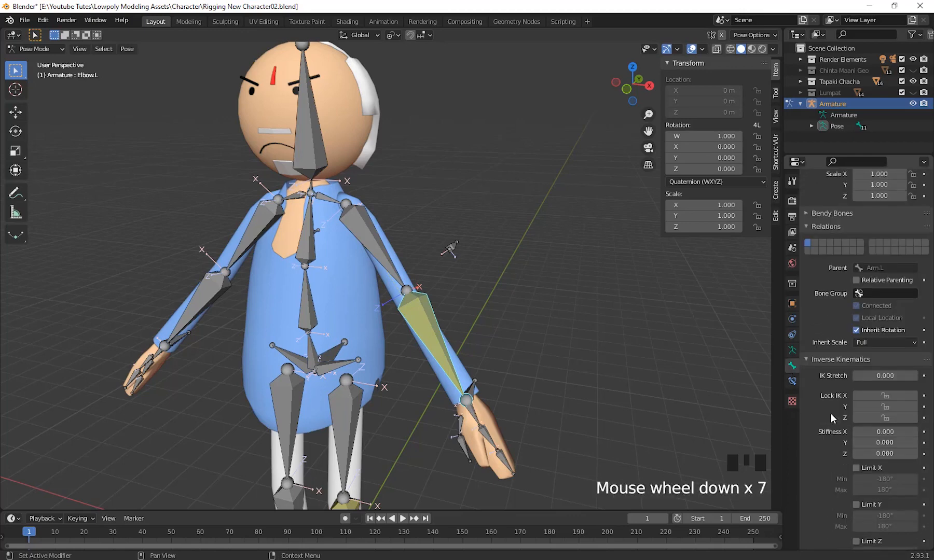
pyautogui.scroll(-4, 839, 370)
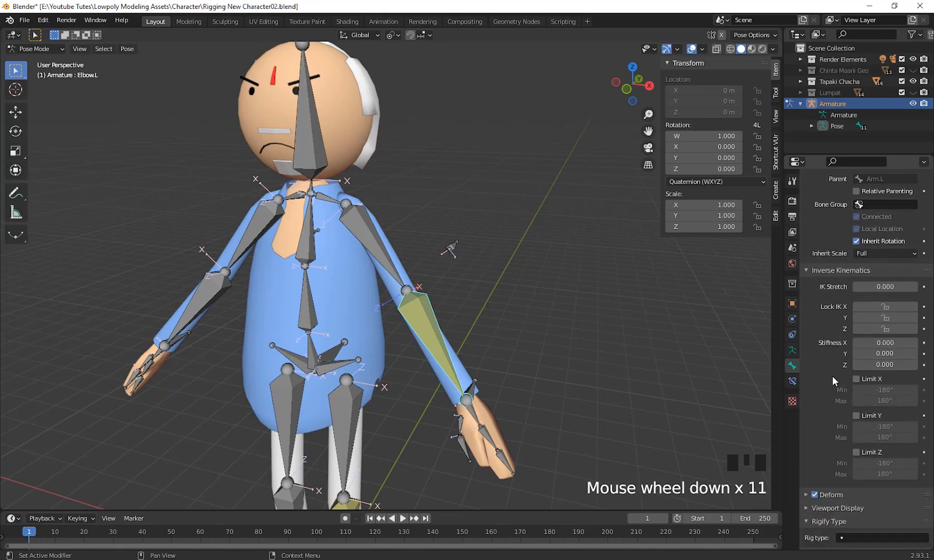
pyautogui.click(881, 330)
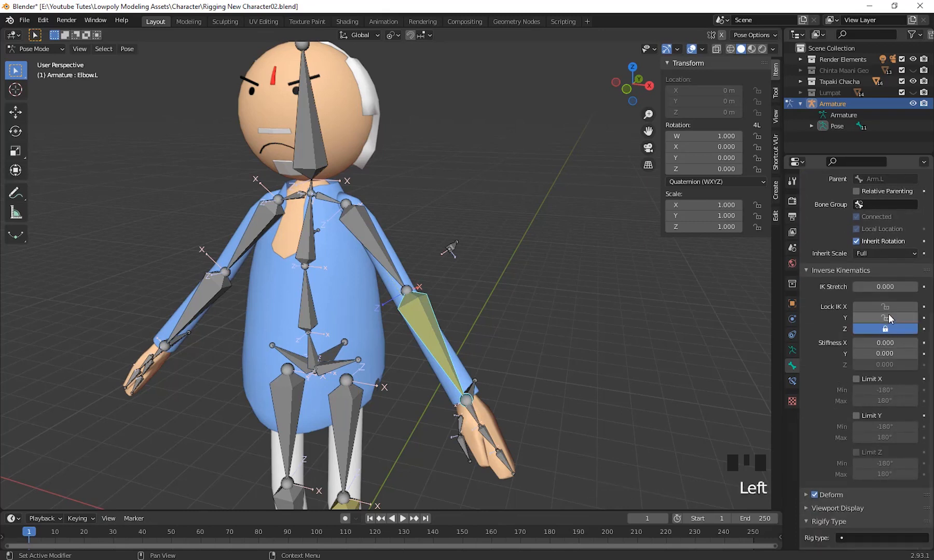
pyautogui.click(886, 318)
pyautogui.scroll(-2, 680, 359)
pyautogui.scroll(2, 661, 367)
# Select Hand Ctrl.L, test the elbow bend with trial moves of the left hand from different views, and cancel each move.
pyautogui.moveTo(653, 370); pyautogui.dragTo(435, 376, button='middle')
pyautogui.click(436, 377)
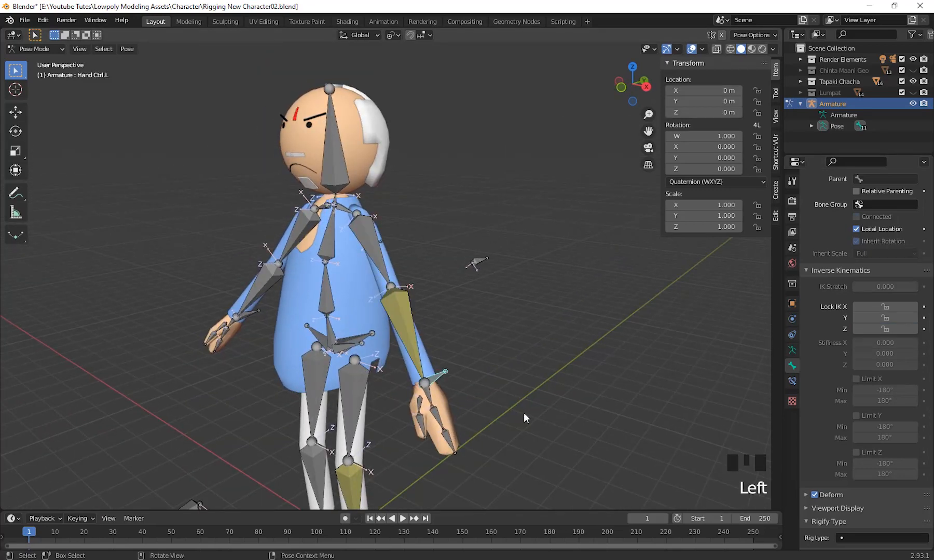
pyautogui.moveTo(524, 413); pyautogui.dragTo(580, 399, button='middle')
pyautogui.press('g')
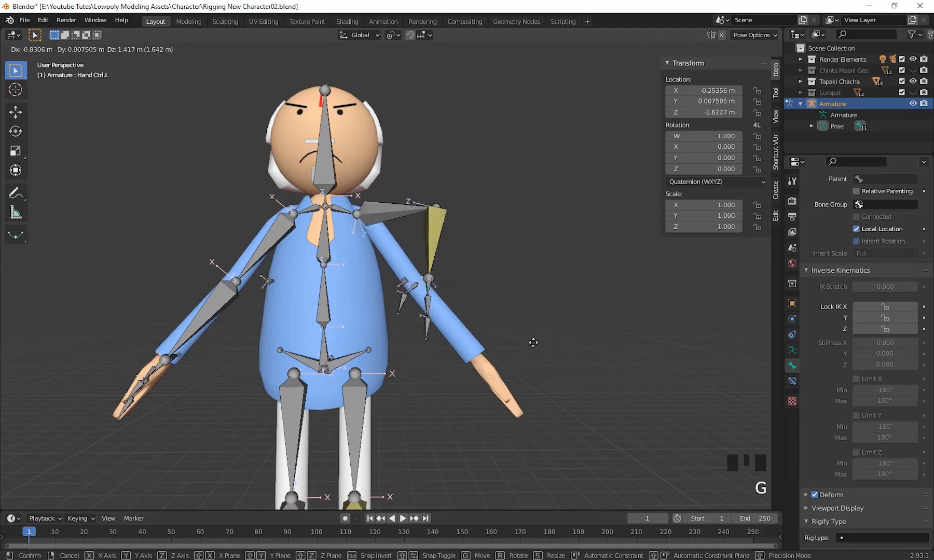
pyautogui.rightClick(568, 415)
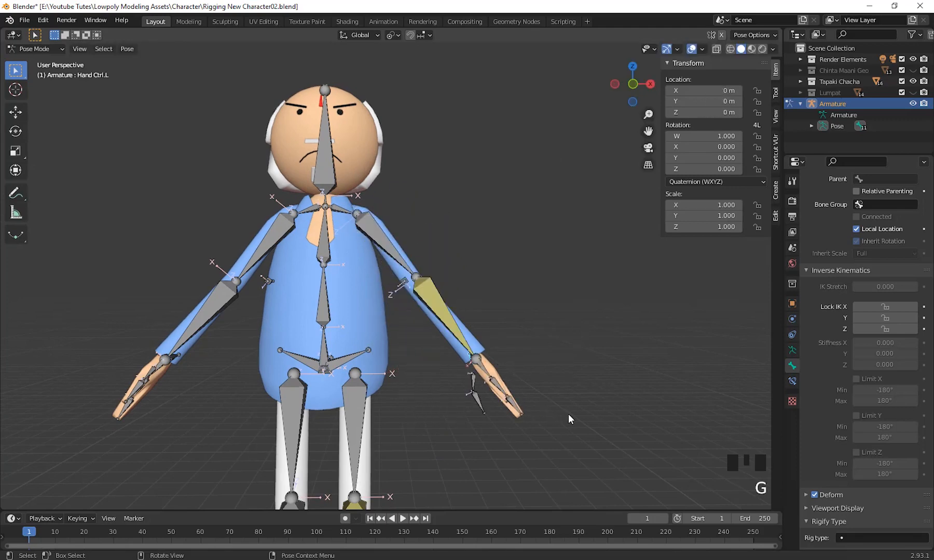
pyautogui.moveTo(568, 414); pyautogui.dragTo(560, 448, button='middle')
pyautogui.click(538, 434)
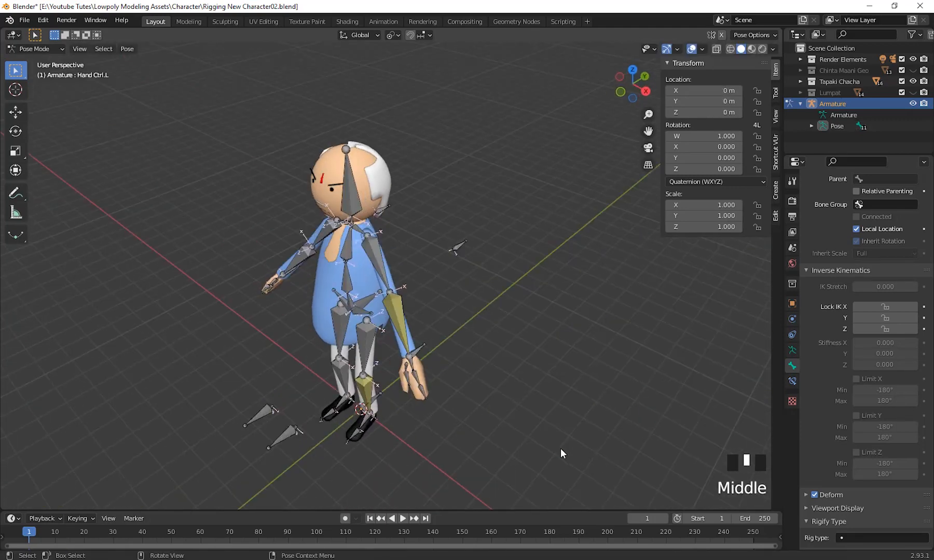
pyautogui.click(423, 357)
pyautogui.moveTo(456, 370); pyautogui.dragTo(563, 399, button='middle')
pyautogui.press('g')
pyautogui.rightClick(486, 401)
# Change Elbow.L's IK locks so that X and Y are locked and Z is free.
pyautogui.scroll(4, 554, 388)
pyautogui.click(446, 363)
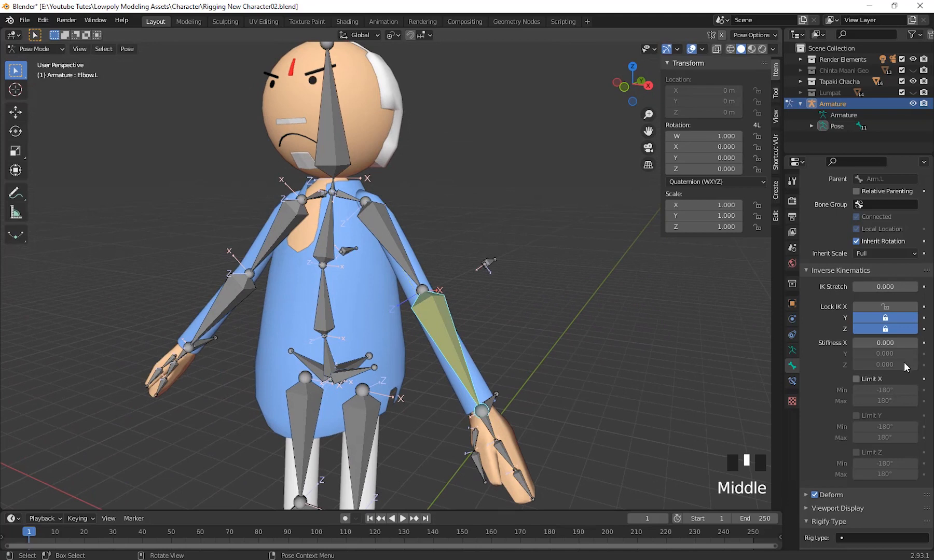
pyautogui.click(886, 318)
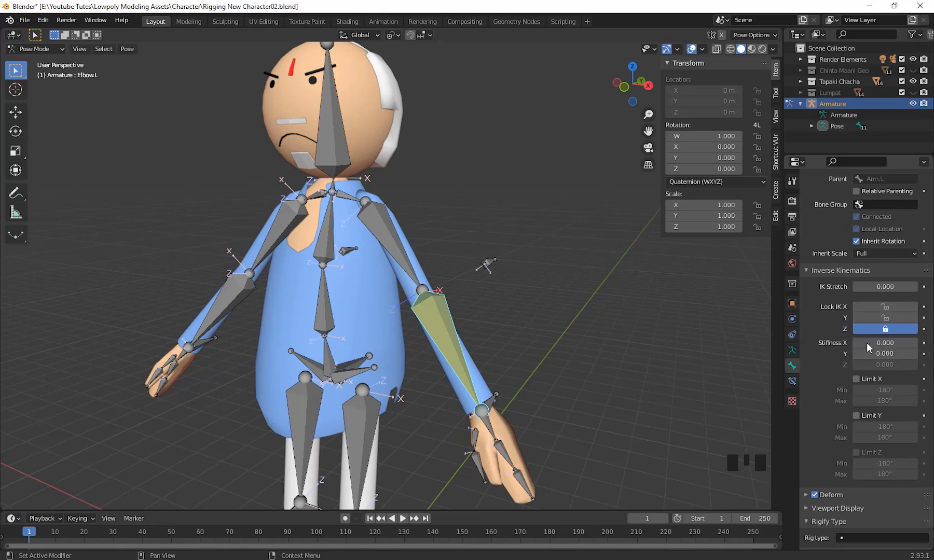
pyautogui.click(887, 328)
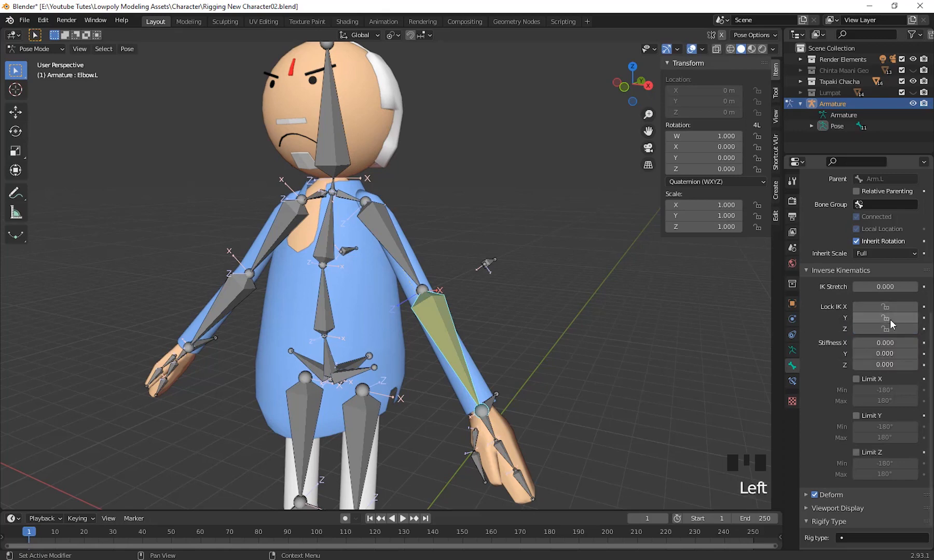
pyautogui.click(890, 318)
pyautogui.click(887, 306)
# Select Hand Ctrl.L and test the new elbow locks by raising the left hand to about elbow height.
pyautogui.moveTo(837, 341); pyautogui.dragTo(520, 408, button='middle')
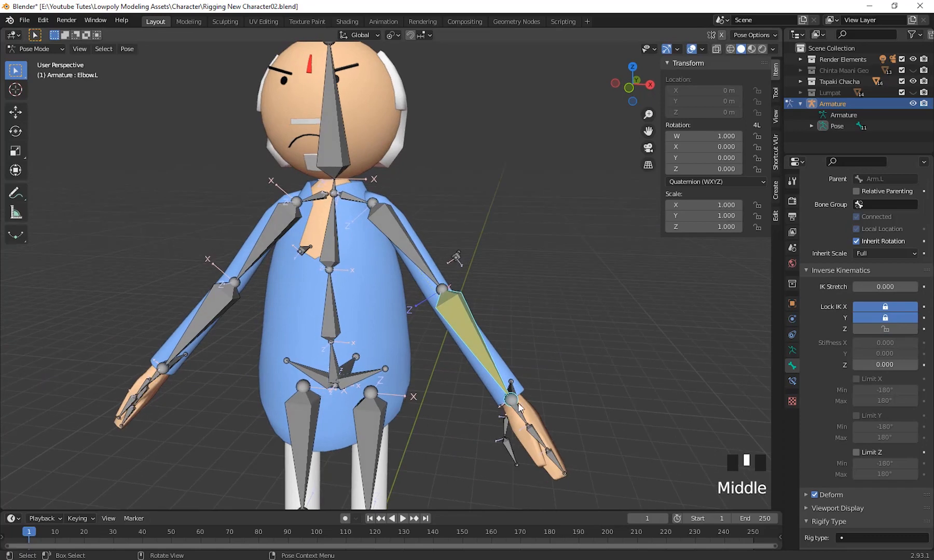
pyautogui.click(513, 389)
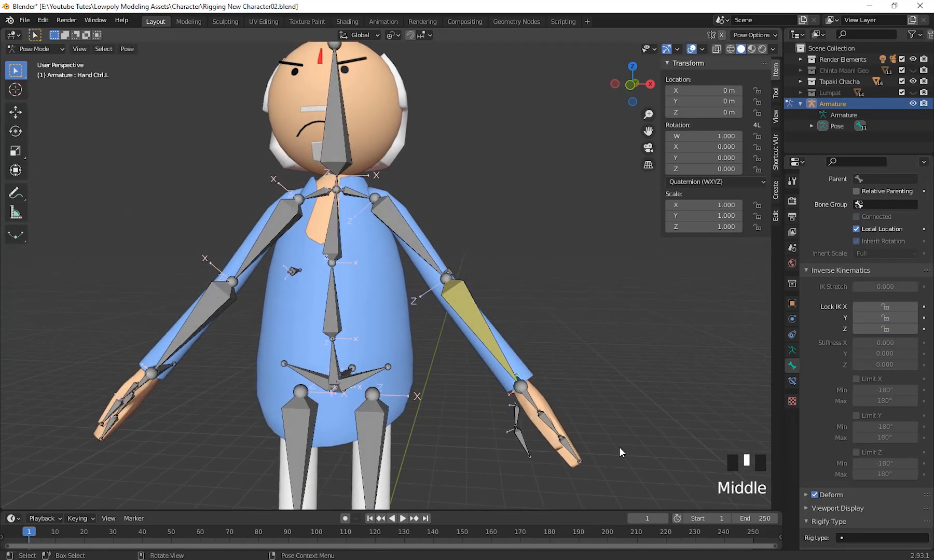
pyautogui.press('g')
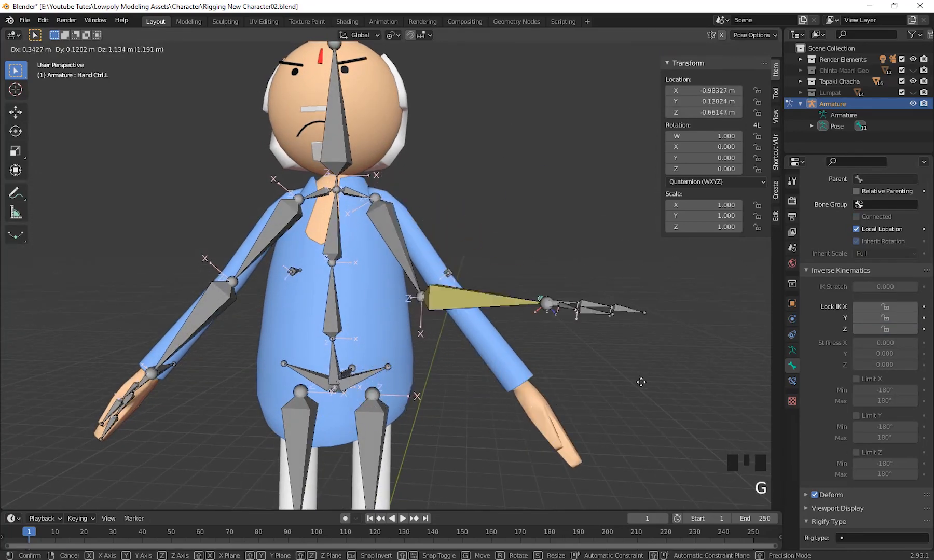
pyautogui.click(573, 387)
# Test the arm bend further by moving Hand Ctrl.L toward the hip, and clear the bone's location.
pyautogui.scroll(-2, 592, 429)
pyautogui.moveTo(592, 430); pyautogui.dragTo(512, 334, button='middle')
pyautogui.click(495, 282)
pyautogui.moveTo(484, 262); pyautogui.dragTo(540, 374, button='middle')
pyautogui.press('g')
pyautogui.press('Escape')
pyautogui.click(451, 287)
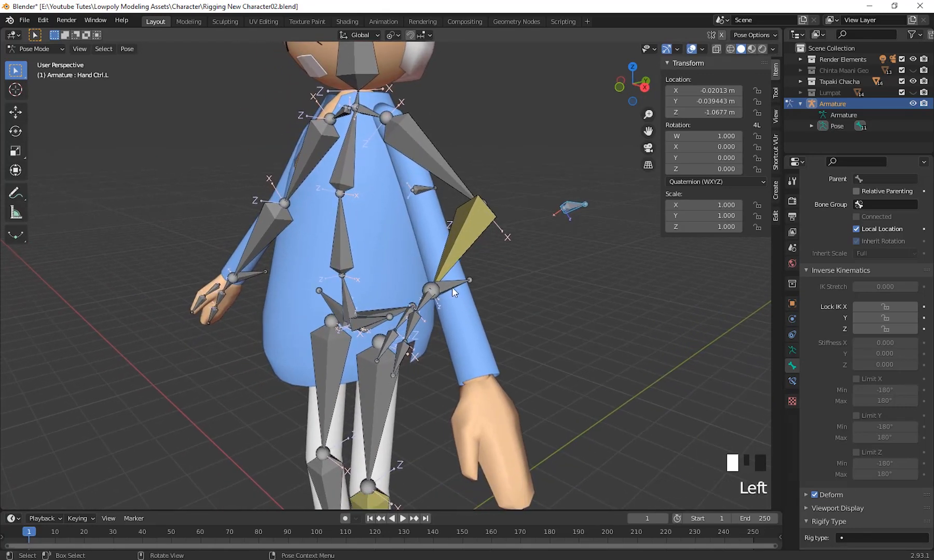
pyautogui.middleClick(565, 349)
pyautogui.hotkey('alt', 'g')
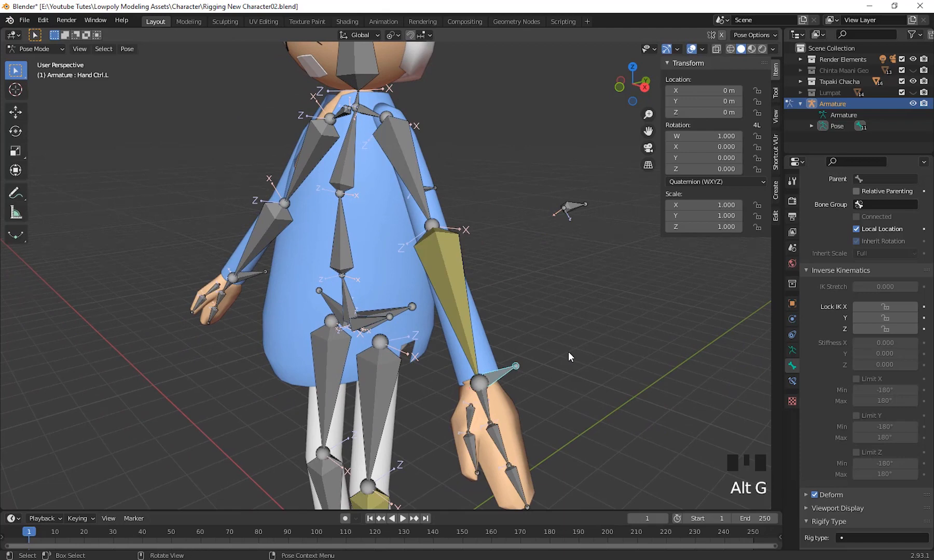
# Check the pole target settings in Elbow.L's IK constraint and select the Elbow Ctrl.L bone behind the arm.
pyautogui.scroll(-3, 560, 334)
pyautogui.keyDown('shift'); pyautogui.moveTo(559, 334); pyautogui.dragTo(513, 387, button='middle'); pyautogui.keyUp('shift')
pyautogui.scroll(2, 517, 386)
pyautogui.click(446, 332)
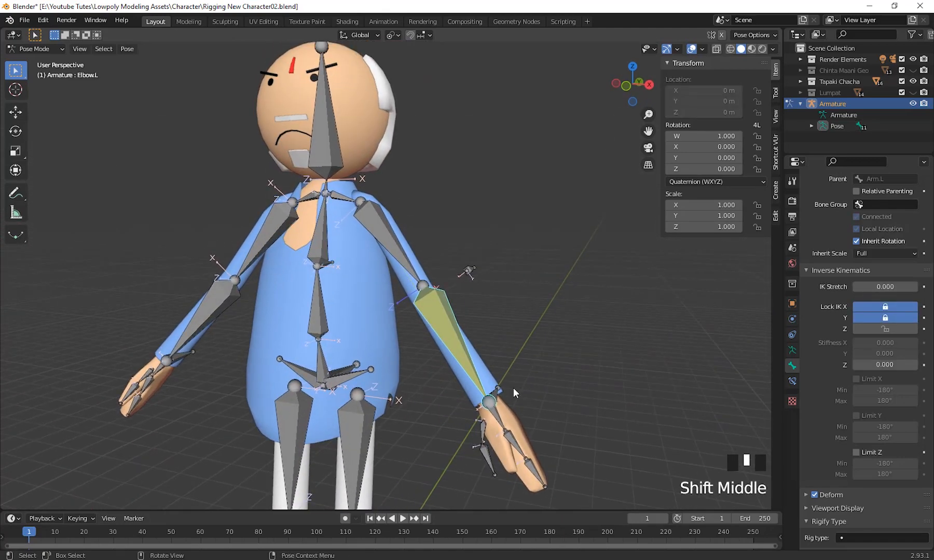
pyautogui.click(793, 383)
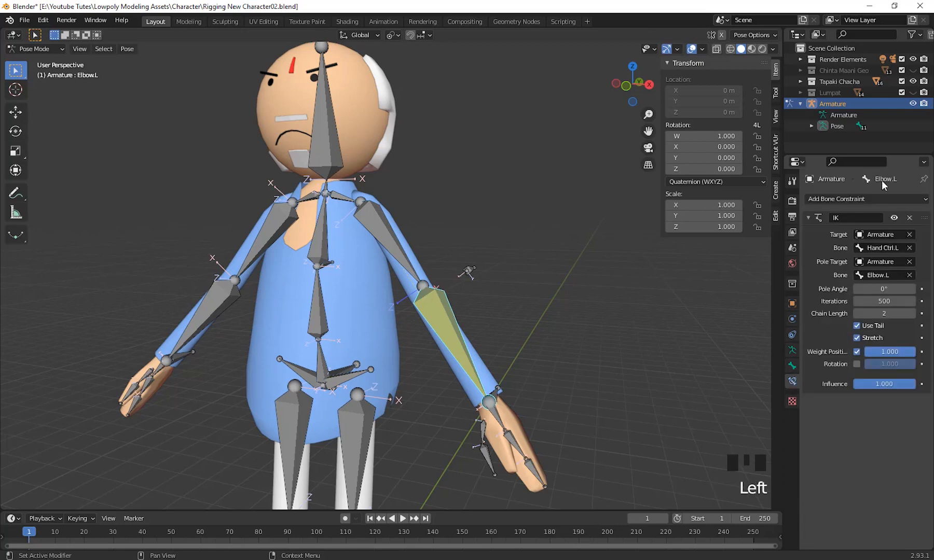
pyautogui.scroll(6, 876, 363)
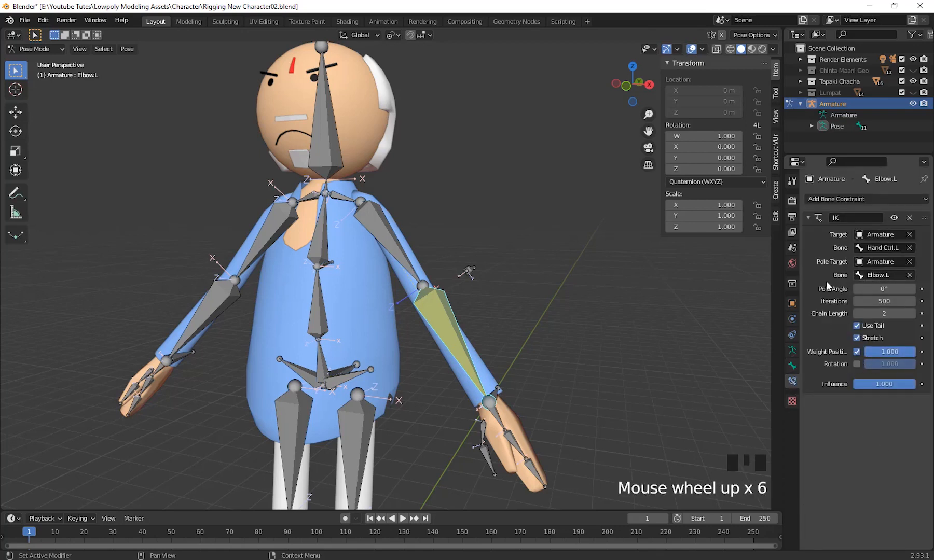
pyautogui.moveTo(674, 306); pyautogui.dragTo(588, 314, button='middle')
pyautogui.click(479, 268)
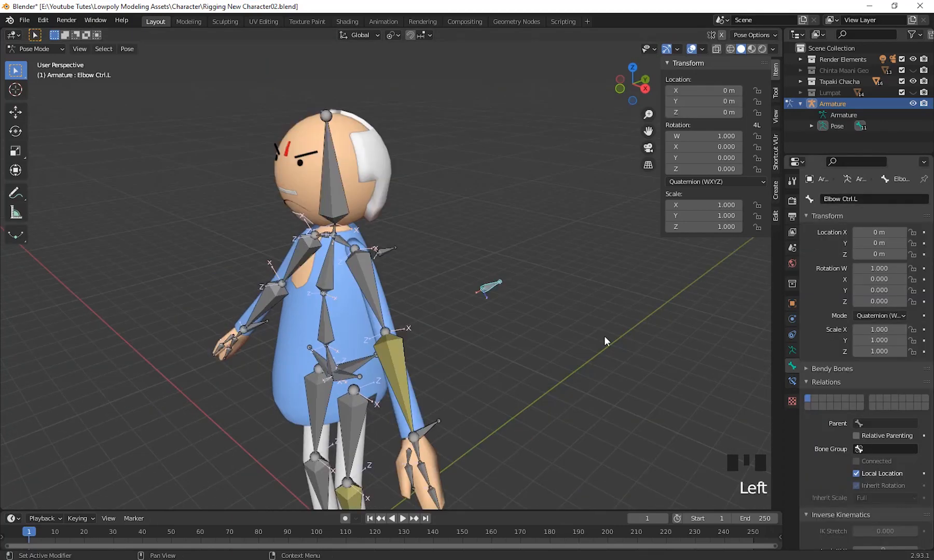
# In Elbow.L's IK constraint, choose Elbow Ctrl.L as the pole target bone and set the pole angle to -90°.
pyautogui.keyDown('shift'); pyautogui.moveTo(603, 336); pyautogui.dragTo(522, 399, button='middle'); pyautogui.keyUp('shift')
pyautogui.keyDown('shift'); pyautogui.moveTo(524, 346); pyautogui.dragTo(534, 410, button='middle'); pyautogui.keyUp('shift')
pyautogui.click(792, 383)
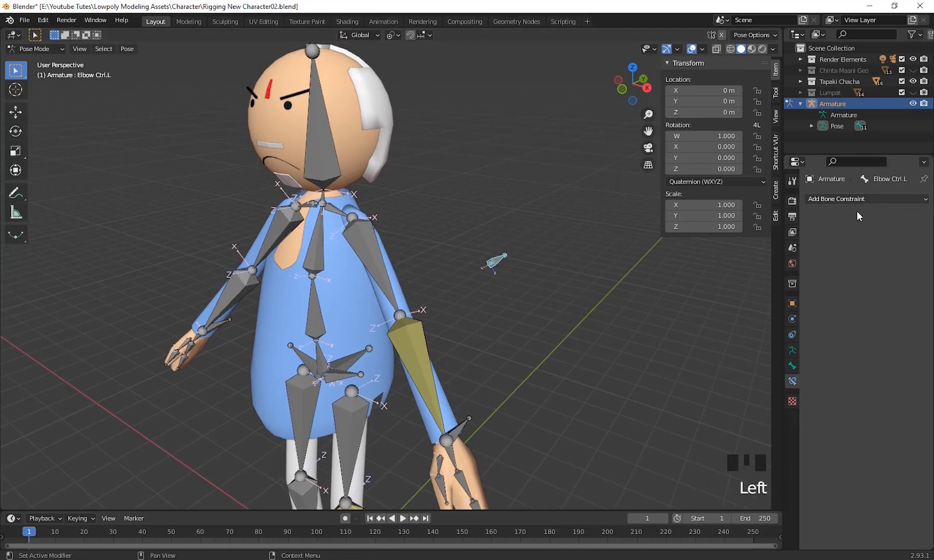
pyautogui.click(422, 357)
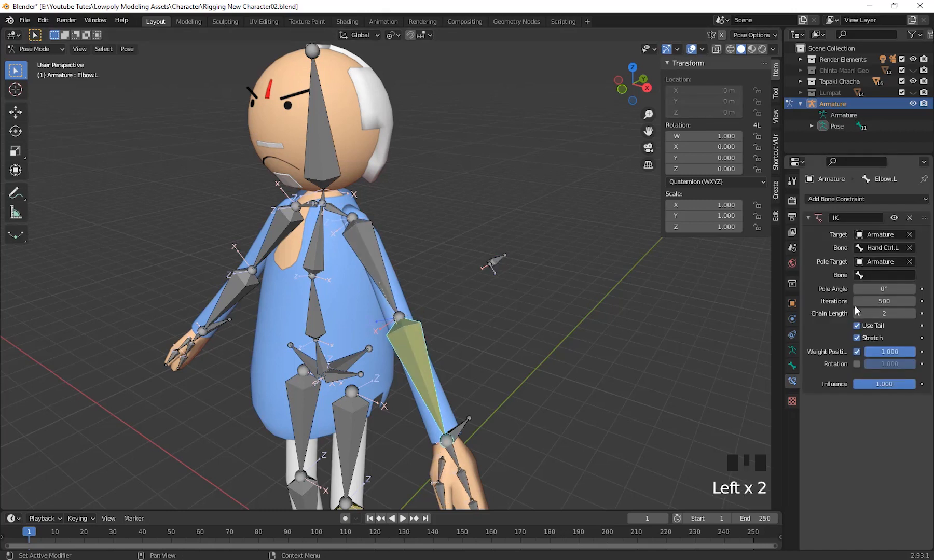
pyautogui.click(857, 275)
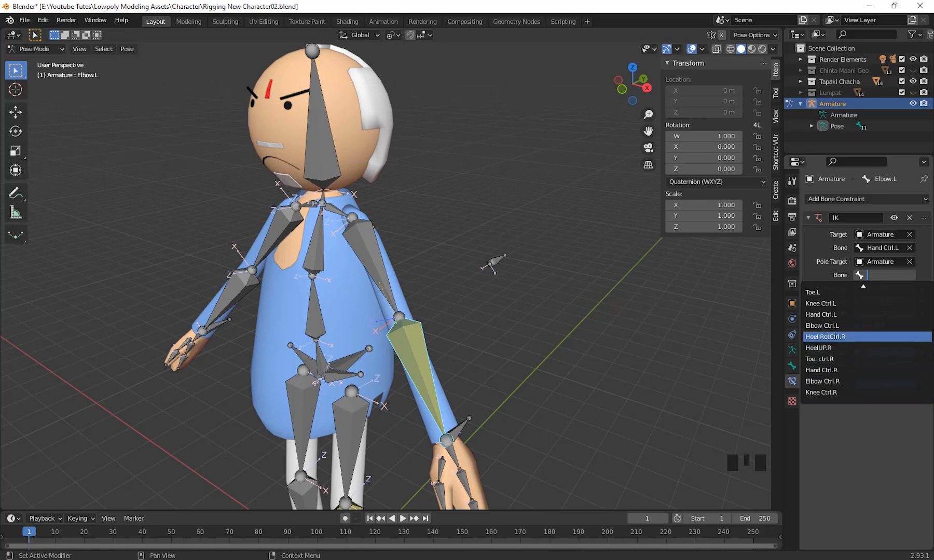
pyautogui.click(847, 326)
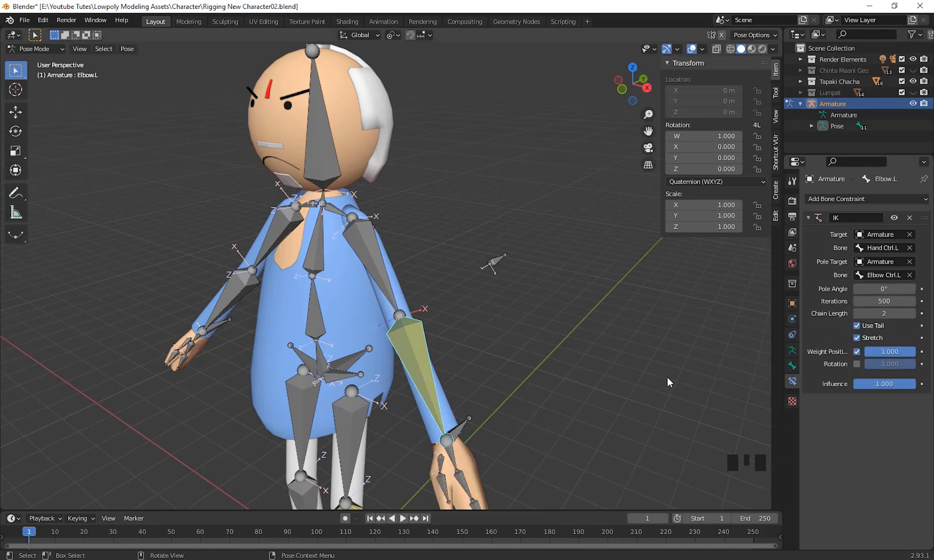
pyautogui.moveTo(666, 377); pyautogui.dragTo(857, 286, button='middle')
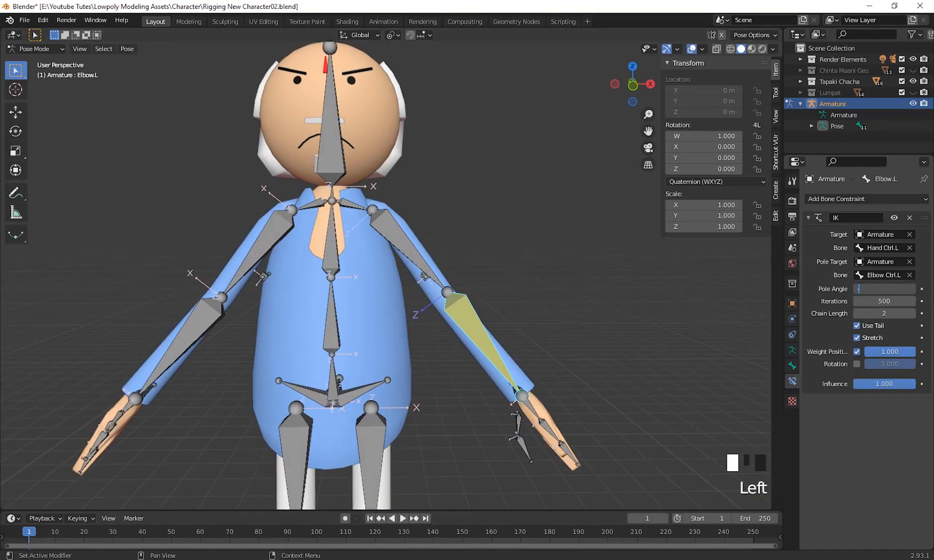
pyautogui.press('Return')
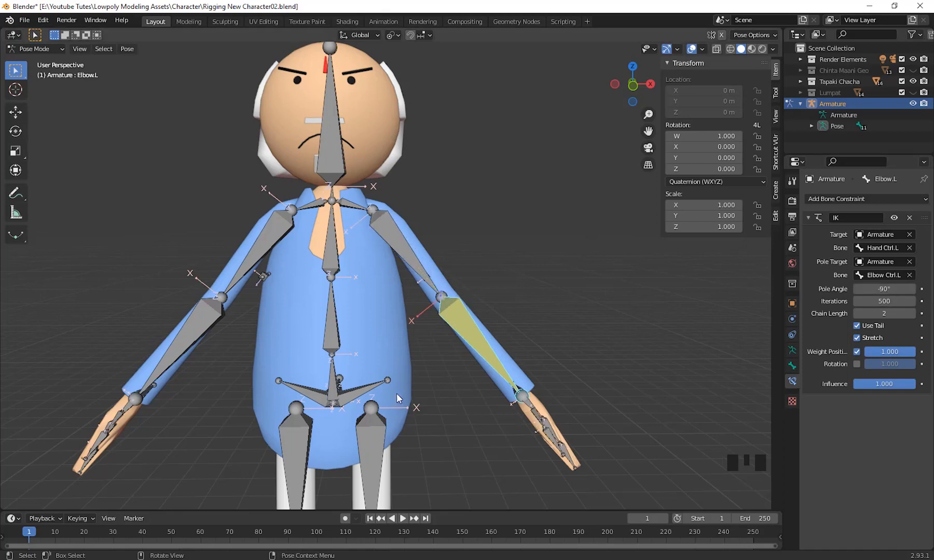
# Test the pole target by moving Elbow Ctrl.L down and across the body, and cancel the move.
pyautogui.moveTo(553, 417); pyautogui.dragTo(460, 425, button='middle')
pyautogui.click(485, 269)
pyautogui.moveTo(500, 343); pyautogui.dragTo(532, 335, button='middle')
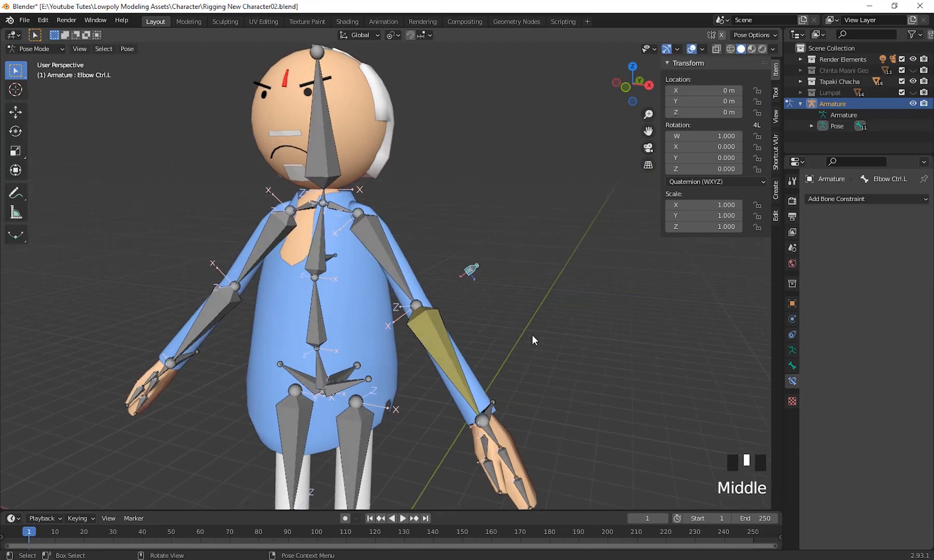
pyautogui.press('g')
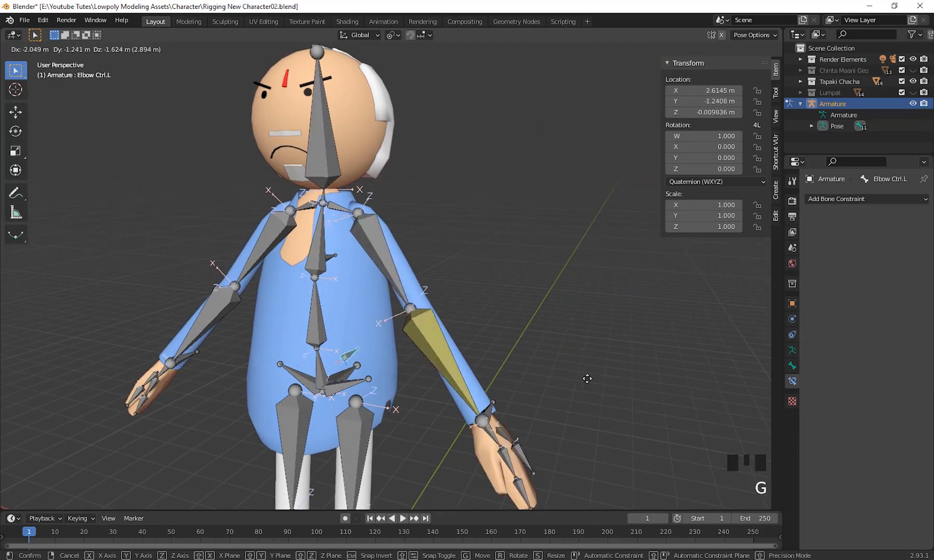
pyautogui.rightClick(649, 358)
# Select Hand Ctrl.L, test the arm bend by raising the left hand, and cancel the move.
pyautogui.moveTo(649, 358); pyautogui.dragTo(399, 409, button='middle')
pyautogui.moveTo(537, 346); pyautogui.dragTo(520, 400, button='middle')
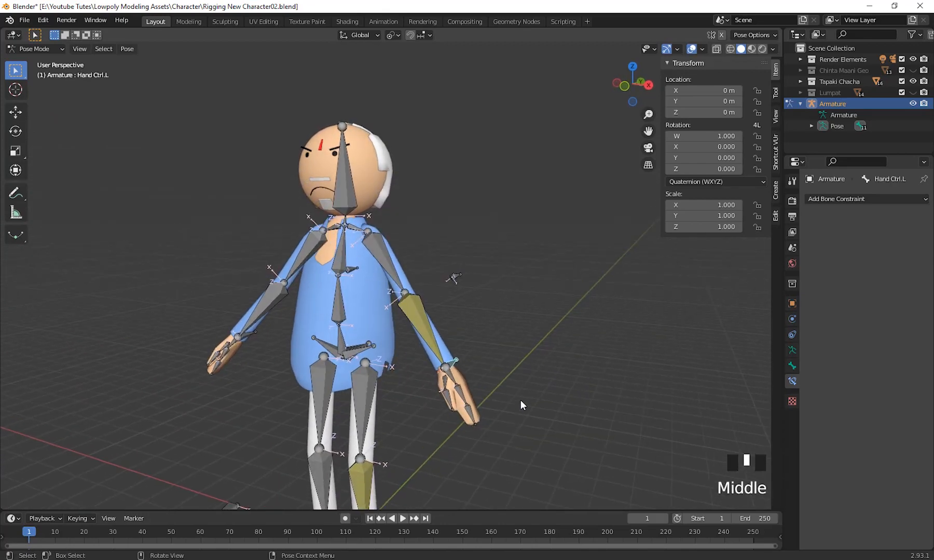
pyautogui.click(547, 436)
pyautogui.press('g')
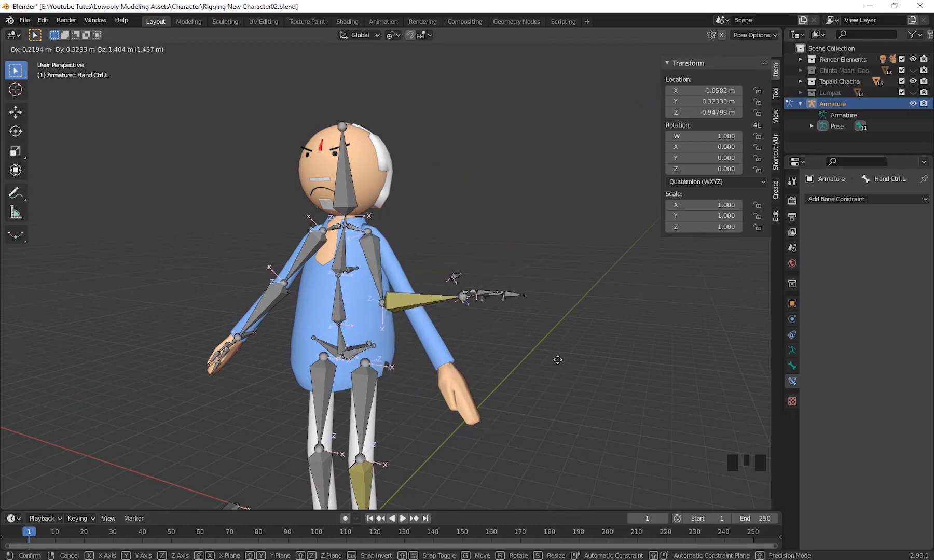
pyautogui.rightClick(571, 374)
# Test how the palm responds by rotating Hand Ctrl.L at the wrist, and cancel the rotation.
pyautogui.moveTo(585, 383); pyautogui.dragTo(607, 377, button='middle')
pyautogui.scroll(3, 571, 411)
pyautogui.press('r')
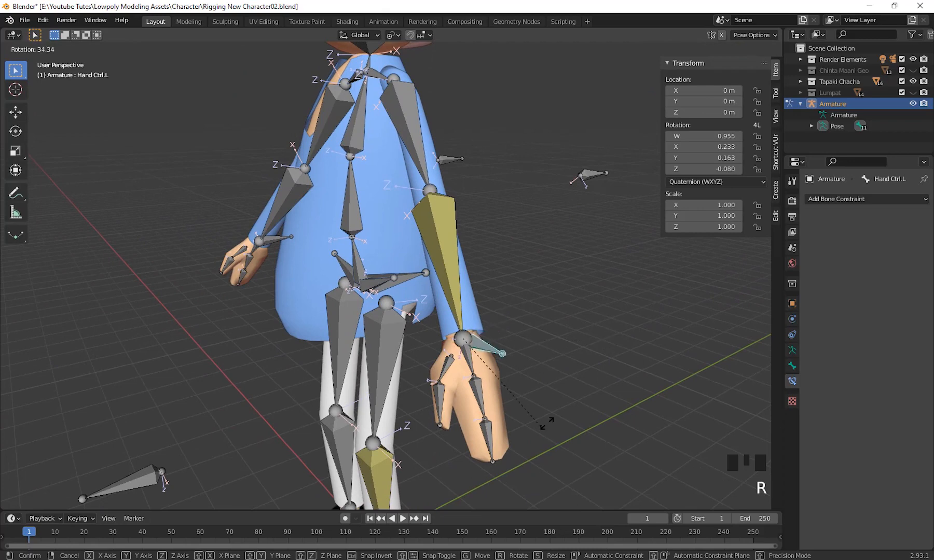
pyautogui.rightClick(589, 438)
pyautogui.moveTo(589, 438); pyautogui.dragTo(523, 432, button='middle')
pyautogui.scroll(-2, 515, 418)
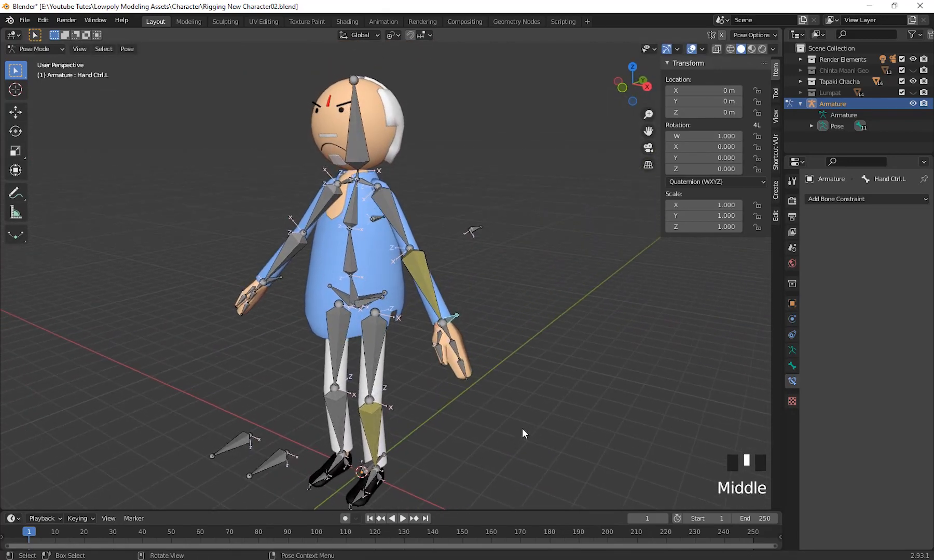
# Test the hand's behavior by moving Hand Ctrl.L toward the hip, and cancel the move.
pyautogui.moveTo(488, 345); pyautogui.dragTo(427, 249, button='middle')
pyautogui.moveTo(503, 296); pyautogui.dragTo(596, 401, button='middle')
pyautogui.scroll(3, 540, 340)
pyautogui.scroll(1, 560, 369)
pyautogui.press('g')
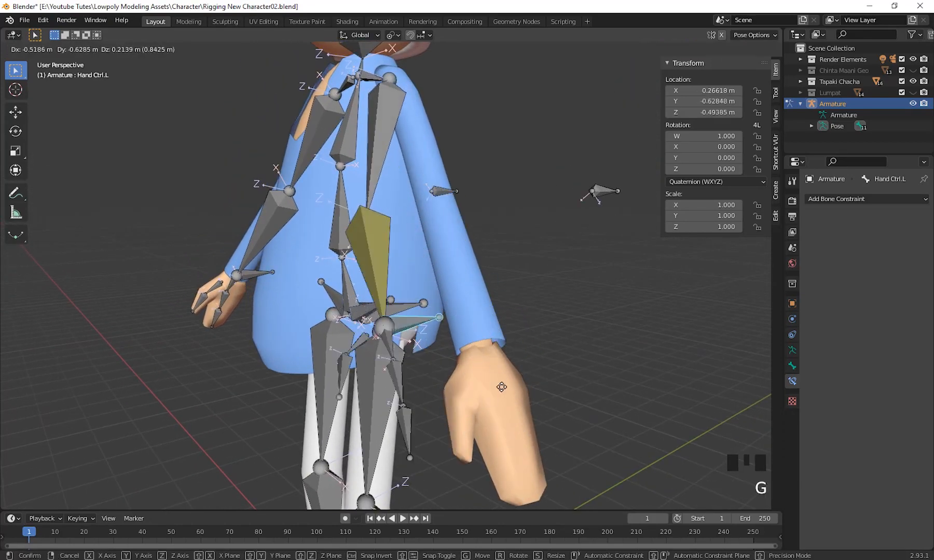
pyautogui.rightClick(569, 347)
pyautogui.scroll(-2, 554, 415)
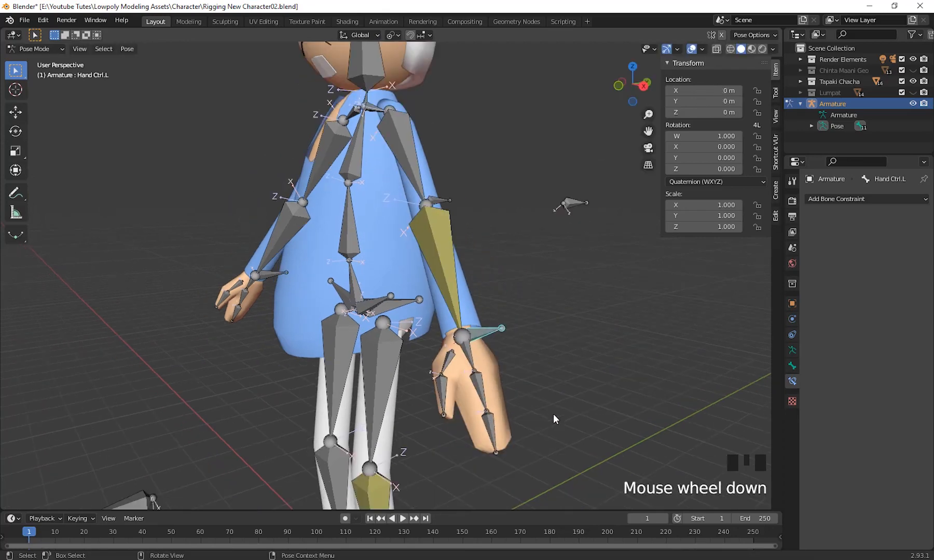
pyautogui.moveTo(554, 415); pyautogui.dragTo(617, 397, button='middle')
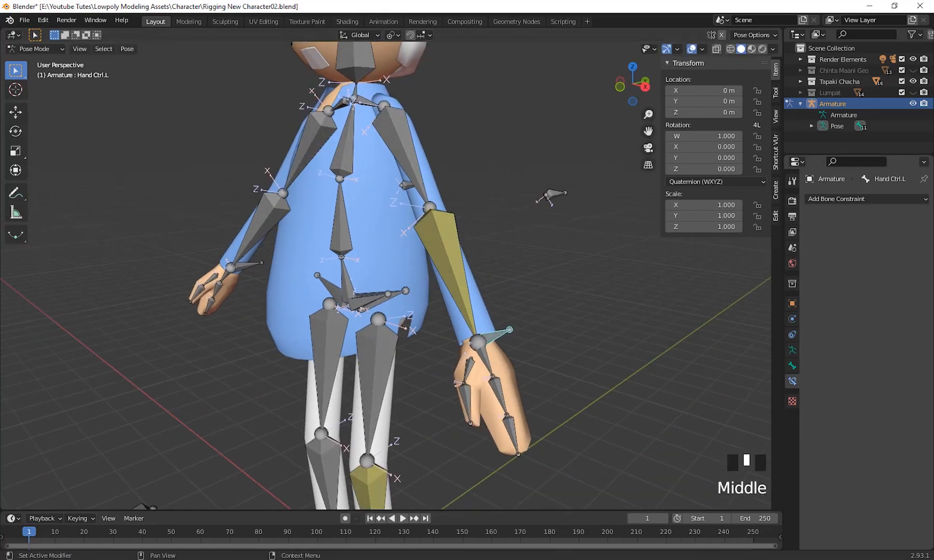
# Turn off Inherit Rotation in the relations settings of the Palm.L bone.
pyautogui.moveTo(544, 378); pyautogui.dragTo(601, 379, button='middle')
pyautogui.scroll(1, 563, 389)
pyautogui.click(497, 351)
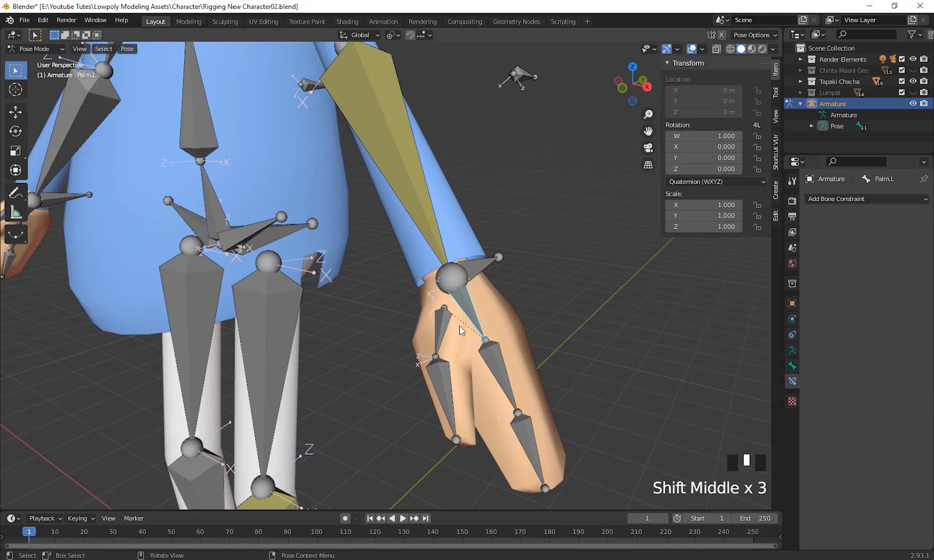
pyautogui.click(791, 366)
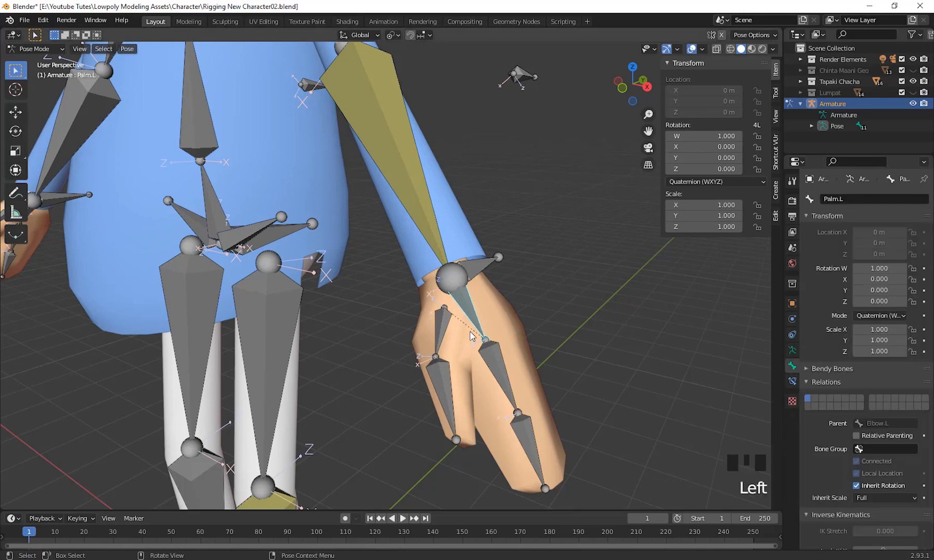
pyautogui.scroll(-1, 640, 420)
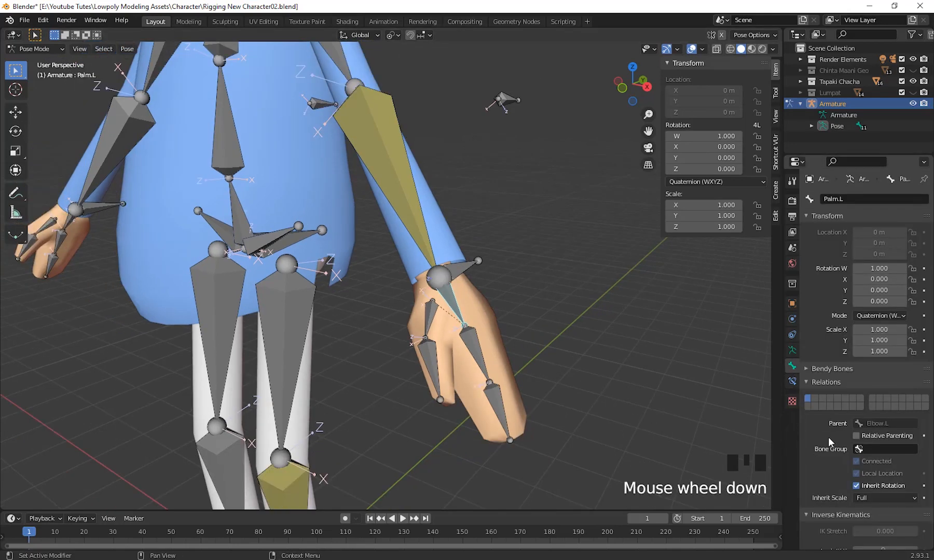
pyautogui.scroll(-3, 828, 439)
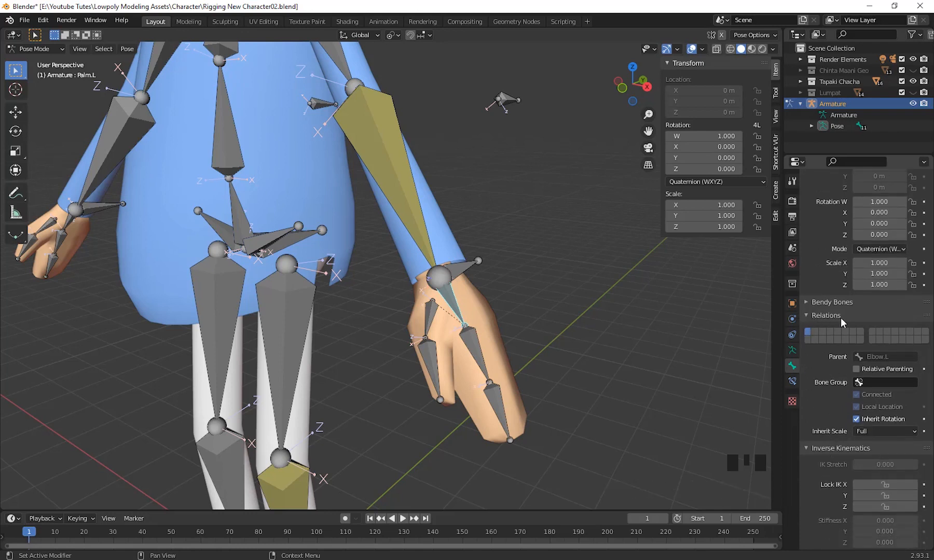
pyautogui.click(856, 419)
# Test the palm without inherited rotation by moving and rotating Hand Ctrl.L, cancelling both transforms.
pyautogui.moveTo(648, 430); pyautogui.dragTo(600, 393, button='middle')
pyautogui.click(464, 267)
pyautogui.press('g')
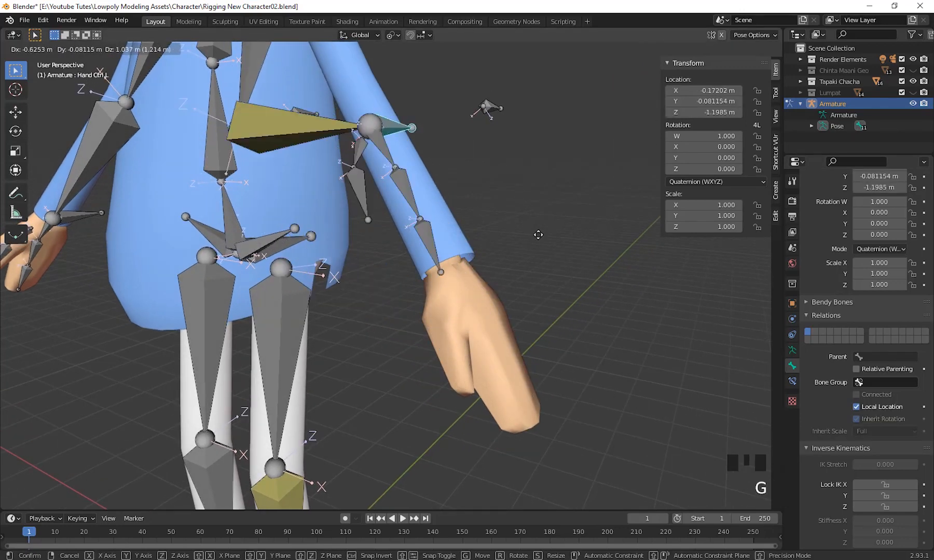
pyautogui.rightClick(629, 349)
pyautogui.moveTo(629, 349); pyautogui.dragTo(632, 397, button='middle')
pyautogui.press('r')
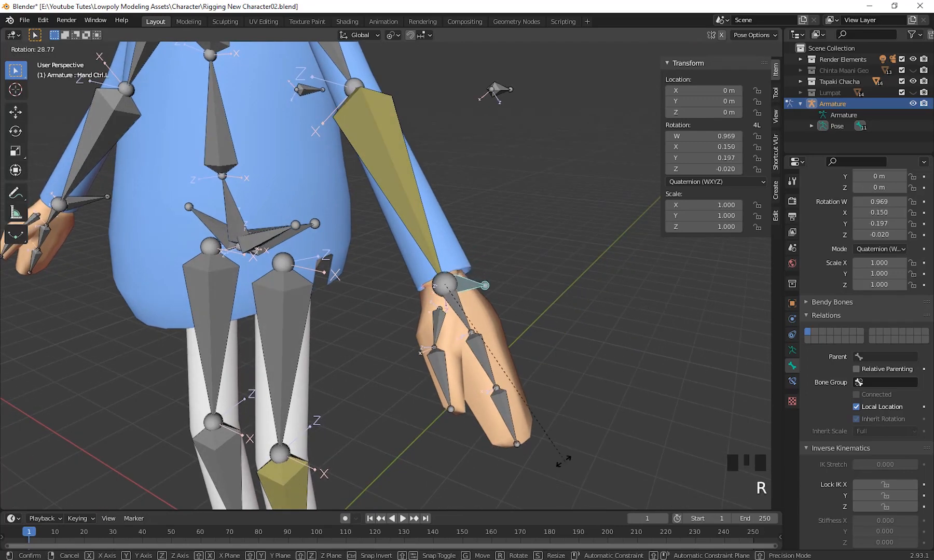
pyautogui.rightClick(637, 347)
# Select Elbow Ctrl.L, test its effect on the left elbow by moving it downward, and cancel the move.
pyautogui.moveTo(584, 389); pyautogui.dragTo(494, 93, button='middle')
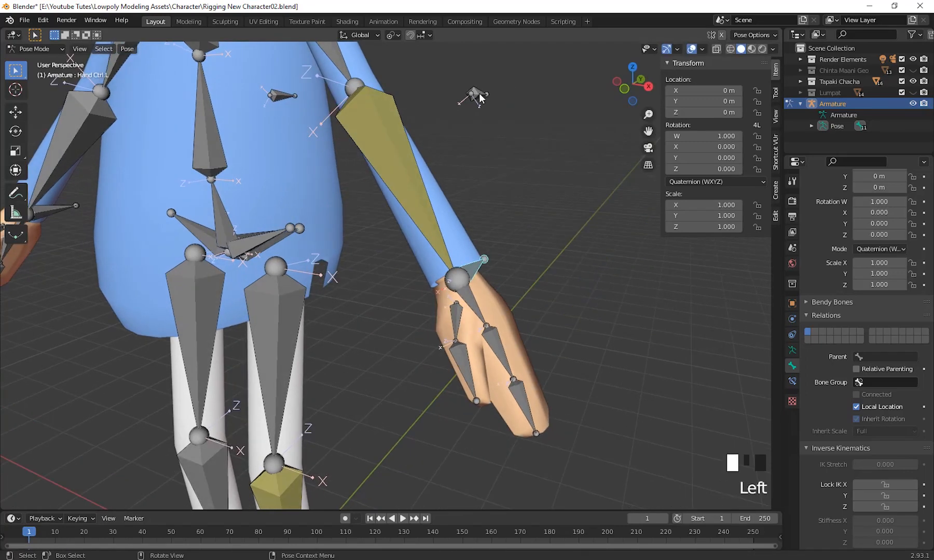
pyautogui.click(480, 98)
pyautogui.scroll(-2, 531, 263)
pyautogui.moveTo(531, 264); pyautogui.dragTo(555, 252, button='middle')
pyautogui.press('g')
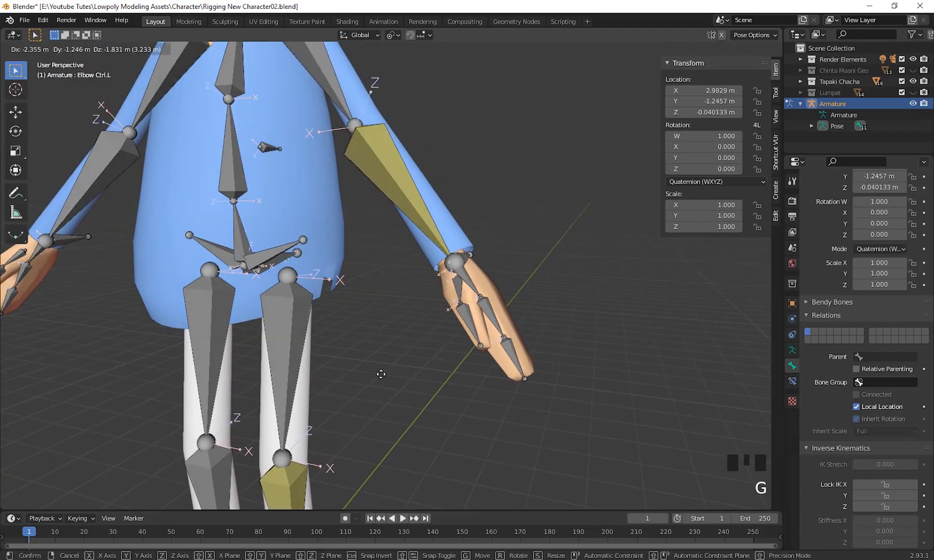
pyautogui.rightClick(480, 328)
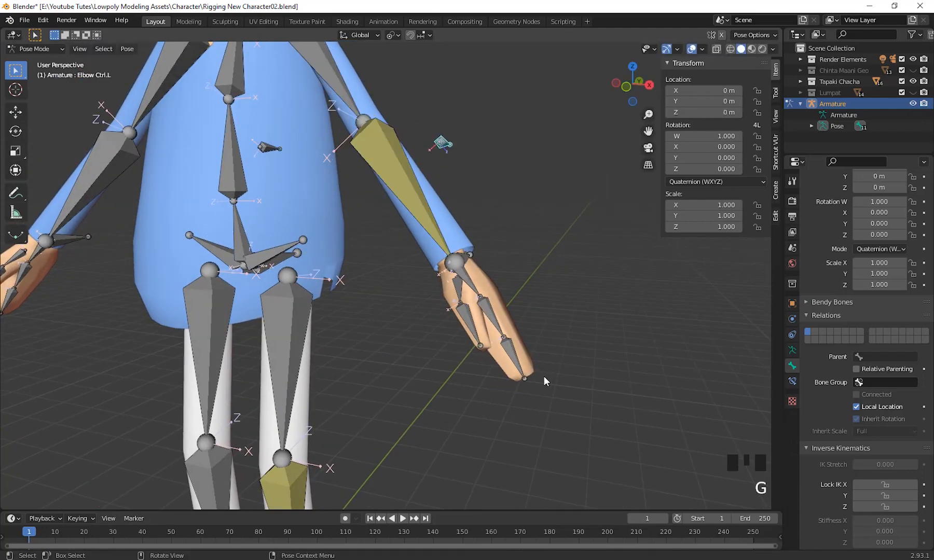
# Move Hand Ctrl.L up and away from the body by about 0.57, 0.70 and 1.30 m in X, Y and Z.
pyautogui.moveTo(544, 377); pyautogui.dragTo(435, 278, button='middle')
pyautogui.click(436, 279)
pyautogui.moveTo(473, 377); pyautogui.dragTo(570, 409, button='middle')
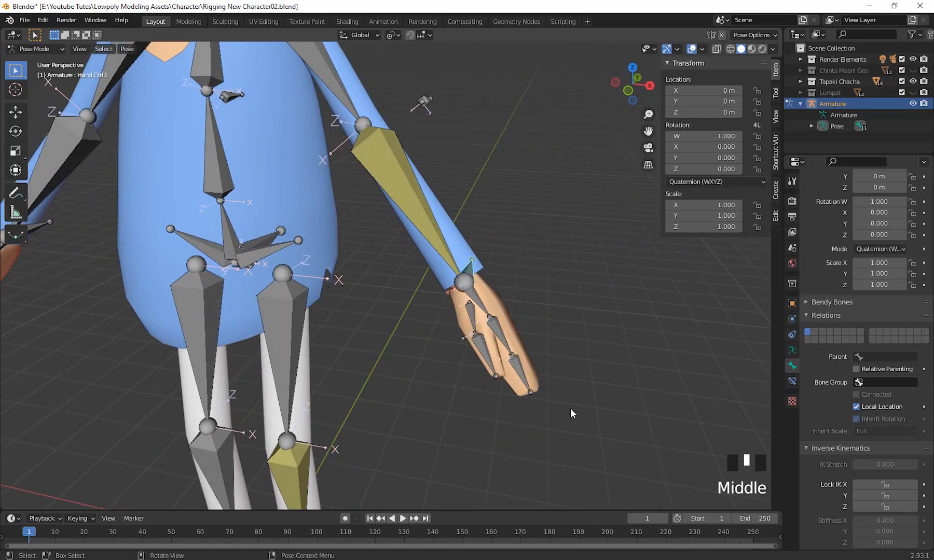
pyautogui.press('g')
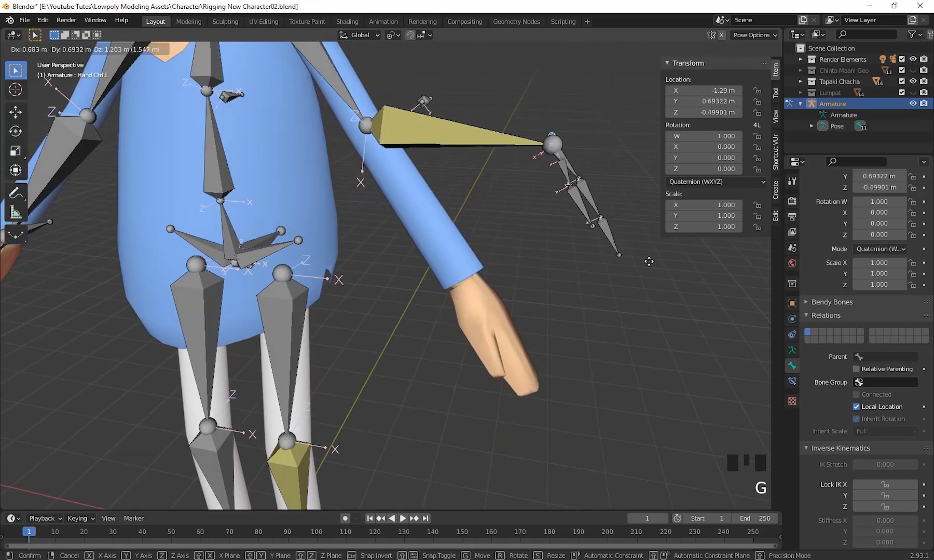
pyautogui.click(647, 263)
pyautogui.moveTo(645, 264); pyautogui.dragTo(526, 240, button='middle')
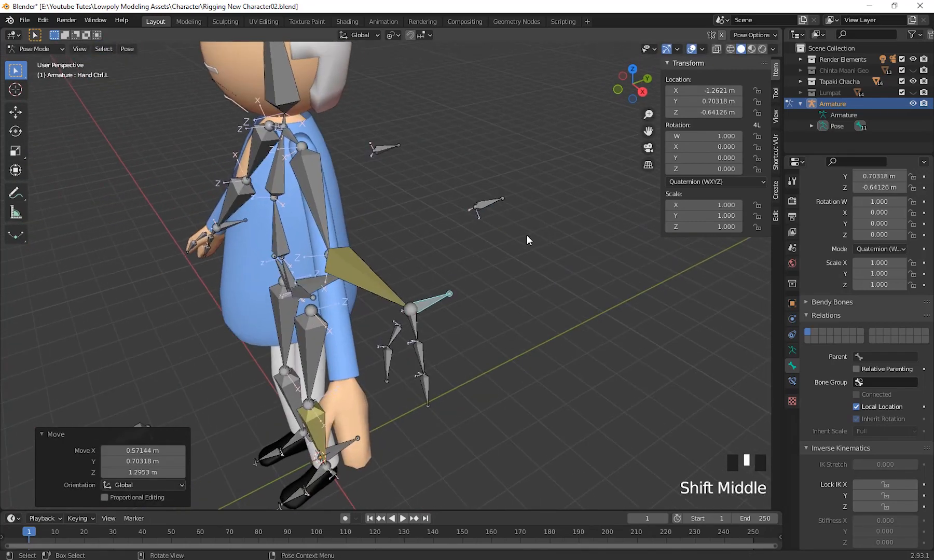
# Test the elbow direction by swinging Elbow Ctrl.L with the hand raised, and clear Hand Ctrl.L's location.
pyautogui.moveTo(528, 236); pyautogui.dragTo(461, 167)
pyautogui.moveTo(487, 278); pyautogui.dragTo(524, 261, button='middle')
pyautogui.press('g')
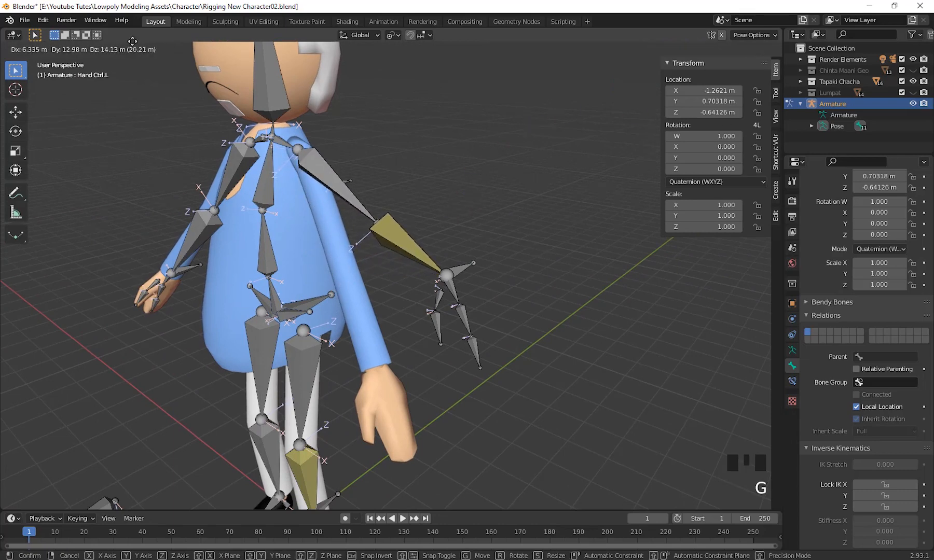
pyautogui.rightClick(259, 441)
pyautogui.scroll(-2, 457, 368)
pyautogui.scroll(3, 488, 350)
pyautogui.moveTo(490, 348); pyautogui.dragTo(504, 300, button='middle')
pyautogui.hotkey('alt', 'g')
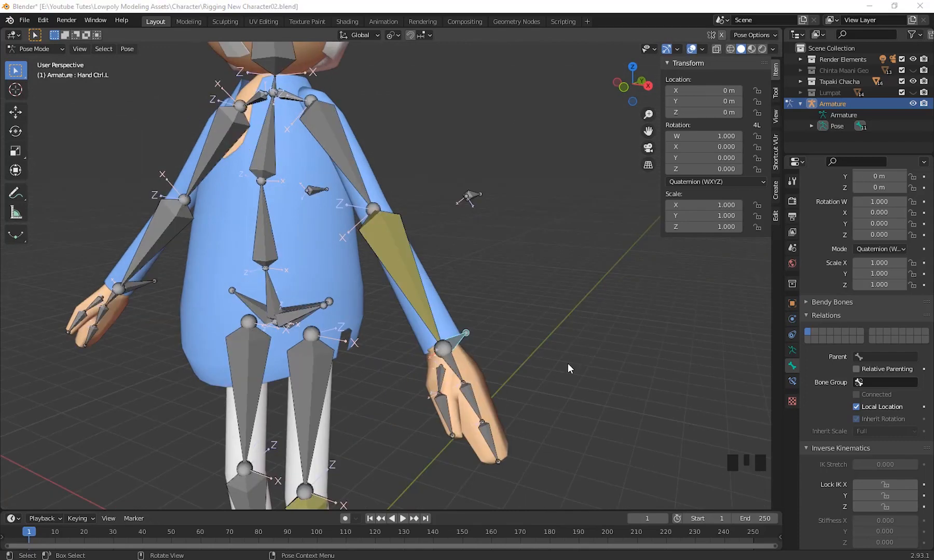
# Select Hand Ctrl.L and Palm.L together and add a Child Of constraint to Palm.L targeting the hand control.
pyautogui.moveTo(567, 365); pyautogui.dragTo(487, 313, button='middle')
pyautogui.scroll(3, 547, 328)
pyautogui.click(487, 313)
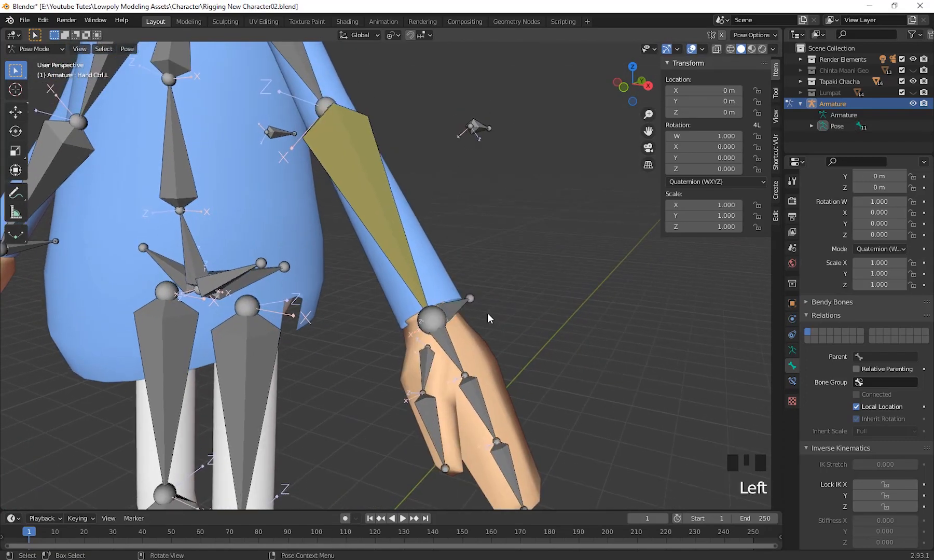
pyautogui.click(444, 366)
pyautogui.click(460, 307)
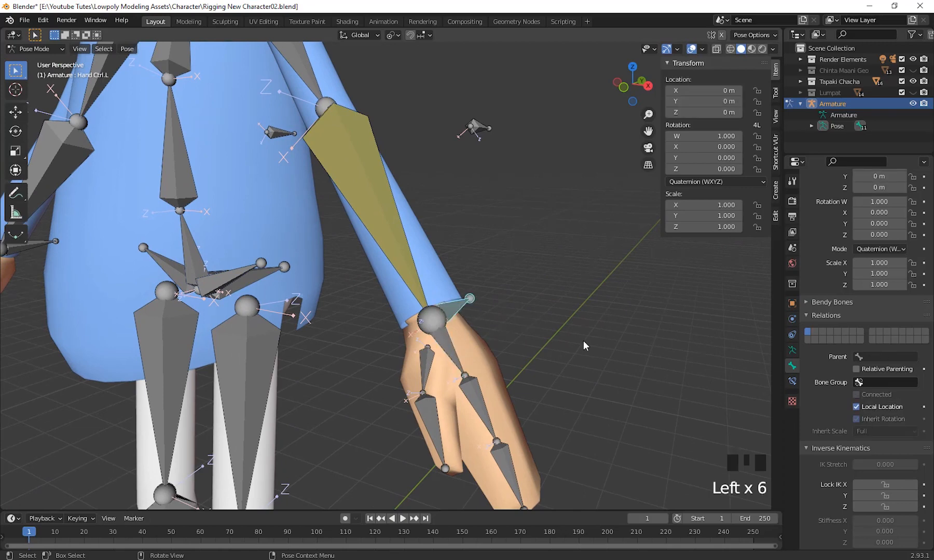
pyautogui.moveTo(127, 166); pyautogui.dragTo(120, 164, button='middle')
pyautogui.moveTo(529, 355); pyautogui.dragTo(468, 340, button='middle')
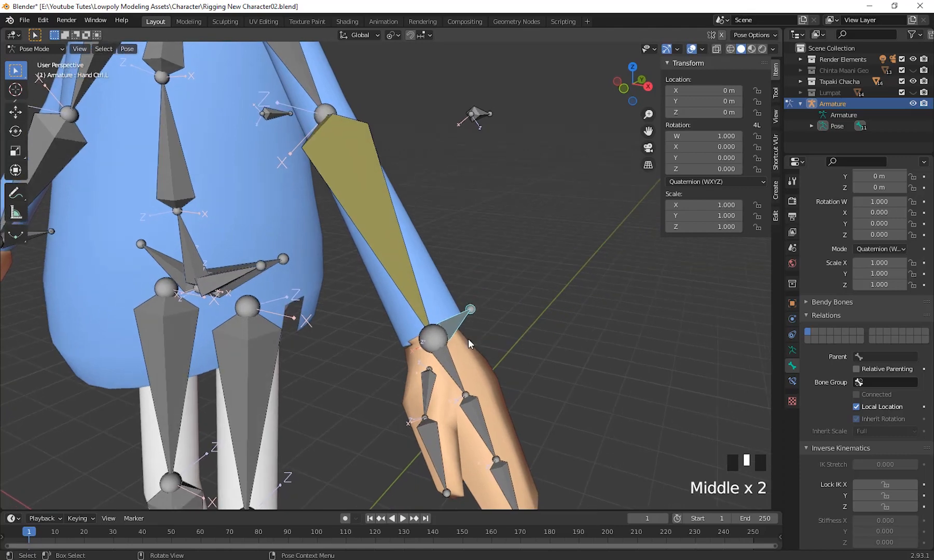
pyautogui.keyDown('shift'); pyautogui.click(451, 377); pyautogui.keyUp('shift')
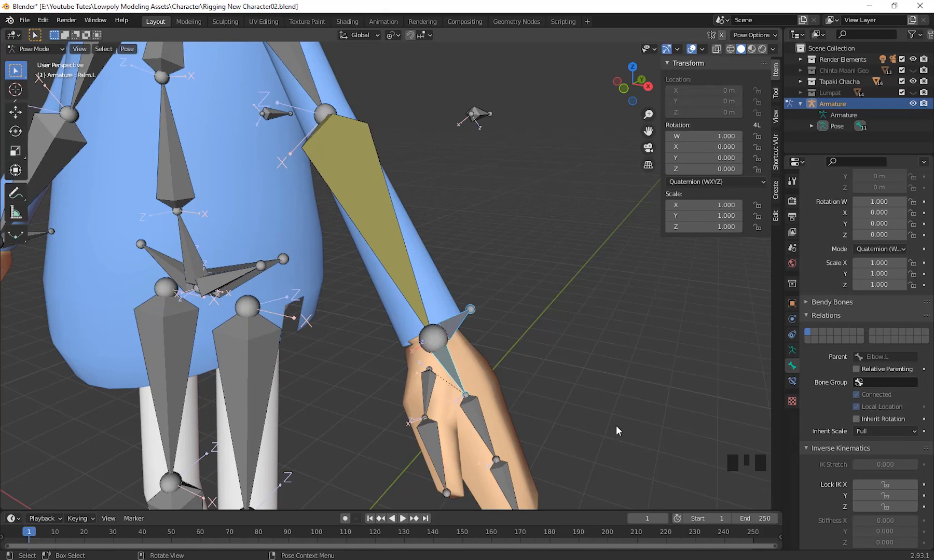
pyautogui.keyDown('shift'); pyautogui.moveTo(616, 431); pyautogui.dragTo(610, 394, button='middle'); pyautogui.keyUp('shift')
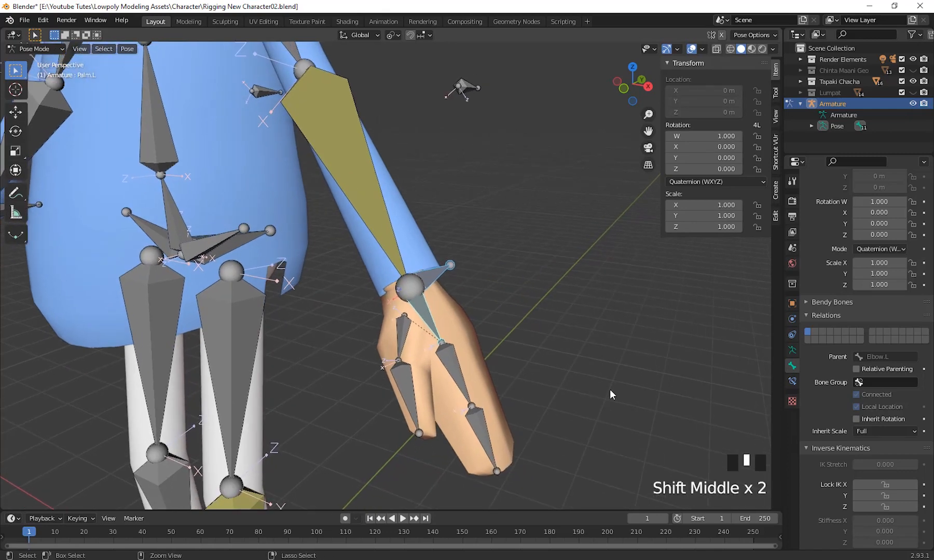
pyautogui.hotkey('ctrl', 'shift', 'c')
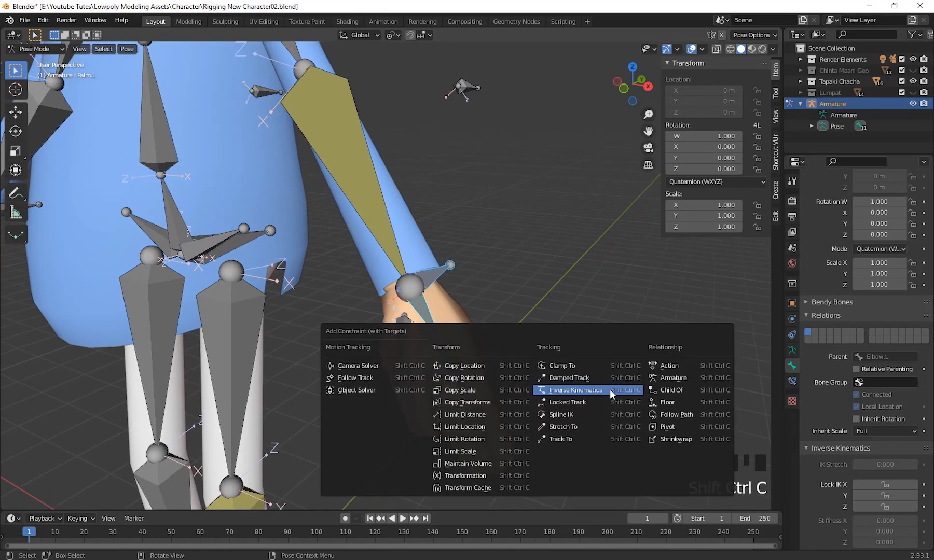
pyautogui.click(694, 389)
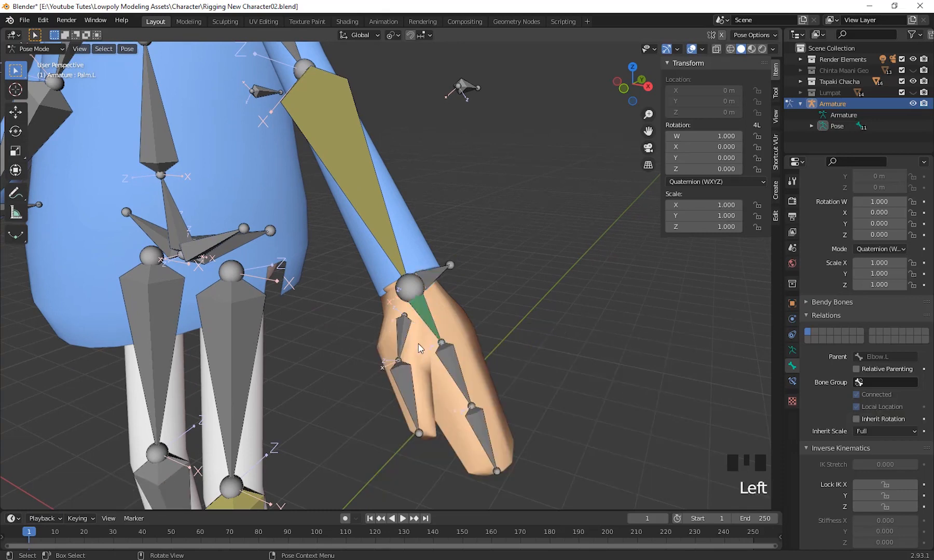
# Select Hand Ctrl.L, test how the palm and fingers follow with a free trackball rotation, and cancel it.
pyautogui.click(446, 292)
pyautogui.moveTo(446, 292); pyautogui.dragTo(571, 380, button='middle')
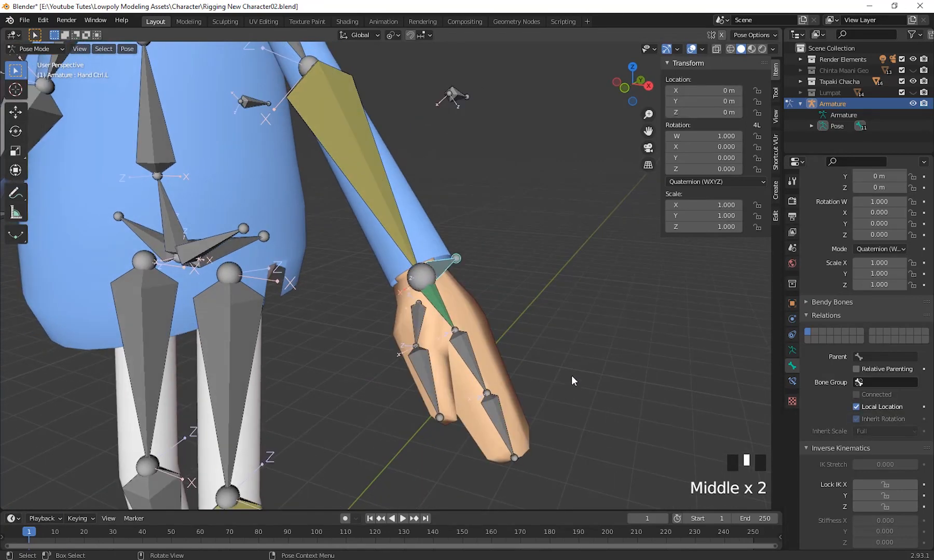
pyautogui.press('r')
pyautogui.press('r')
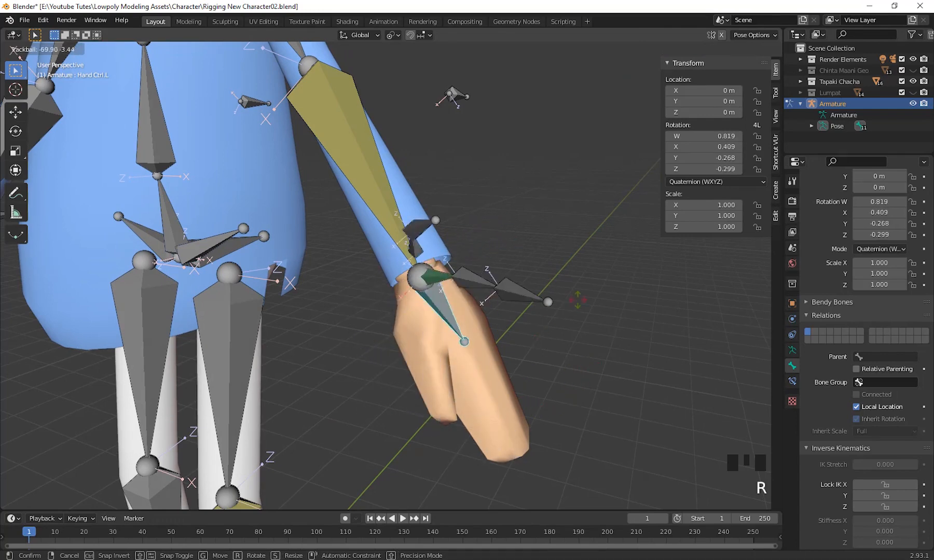
pyautogui.press('Escape')
# Test how the left arm and palm follow Hand Ctrl.L by moving it upward, and cancel the move.
pyautogui.scroll(-3, 565, 378)
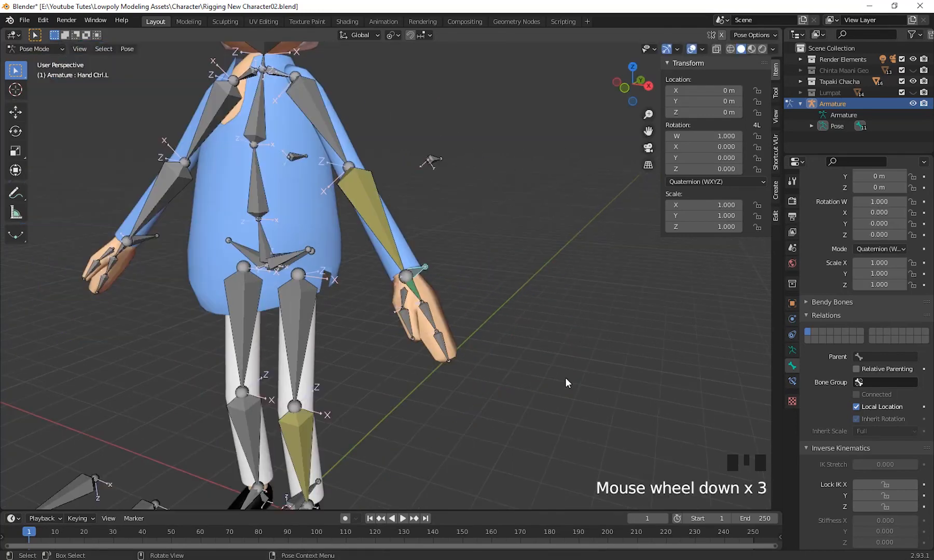
pyautogui.moveTo(564, 378); pyautogui.dragTo(583, 385, button='middle')
pyautogui.press('g')
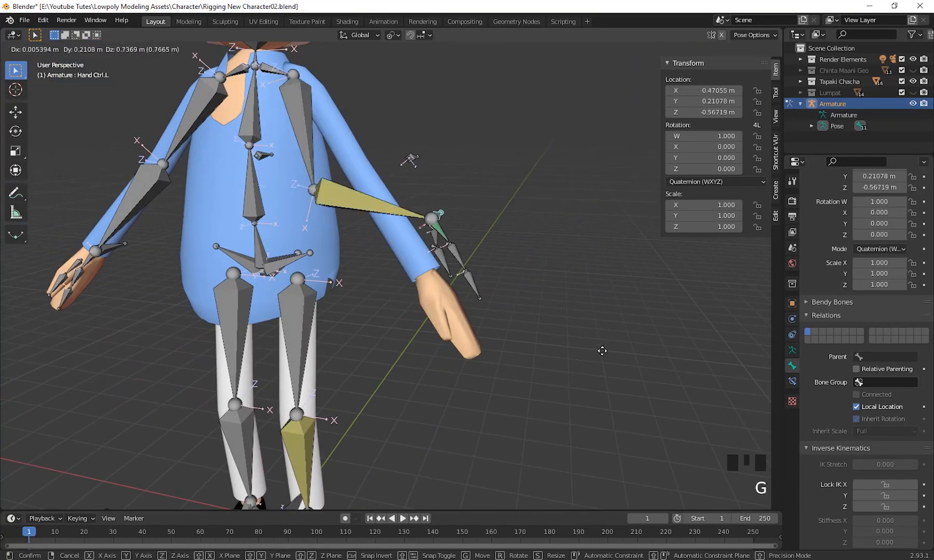
pyautogui.press('Escape')
pyautogui.moveTo(571, 327); pyautogui.dragTo(522, 361, button='middle')
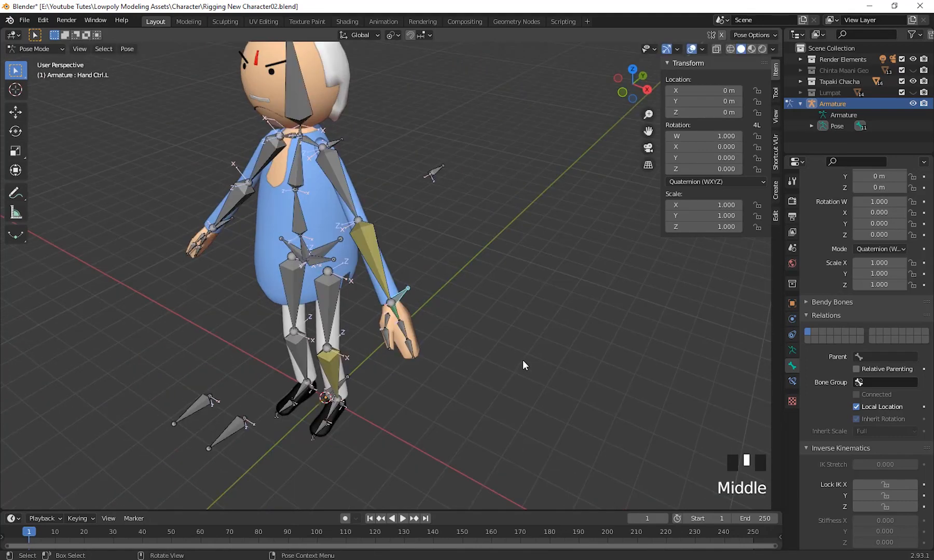
# Select Elbow.L and unlock its IK rotation on the X and Y axes.
pyautogui.scroll(3, 522, 361)
pyautogui.click(354, 234)
pyautogui.moveTo(468, 307); pyautogui.dragTo(746, 413, button='middle')
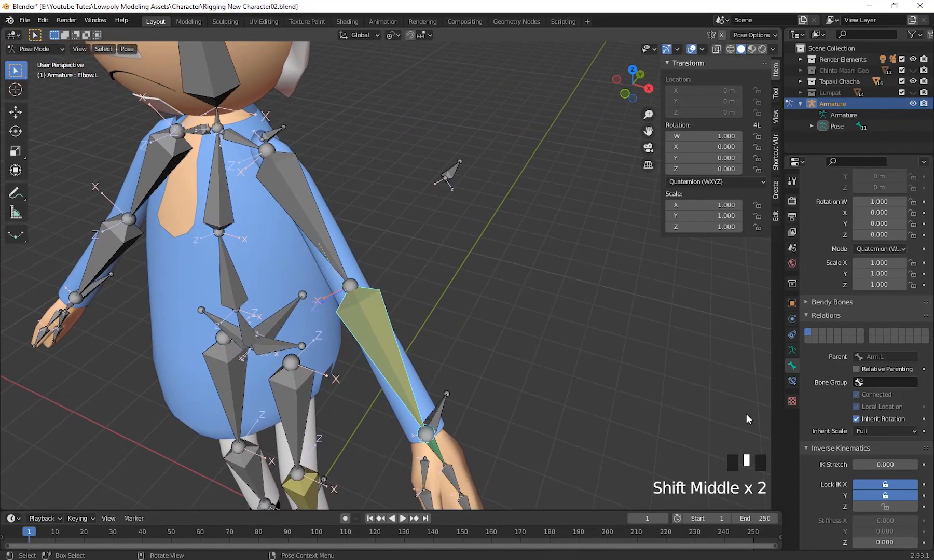
pyautogui.scroll(-6, 824, 409)
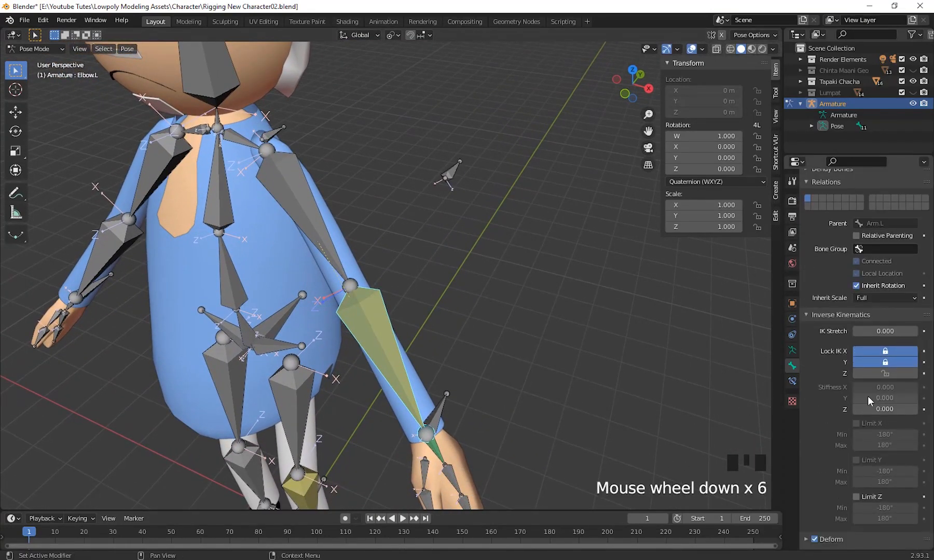
pyautogui.click(885, 362)
pyautogui.click(886, 352)
pyautogui.moveTo(654, 418); pyautogui.dragTo(666, 406, button='middle')
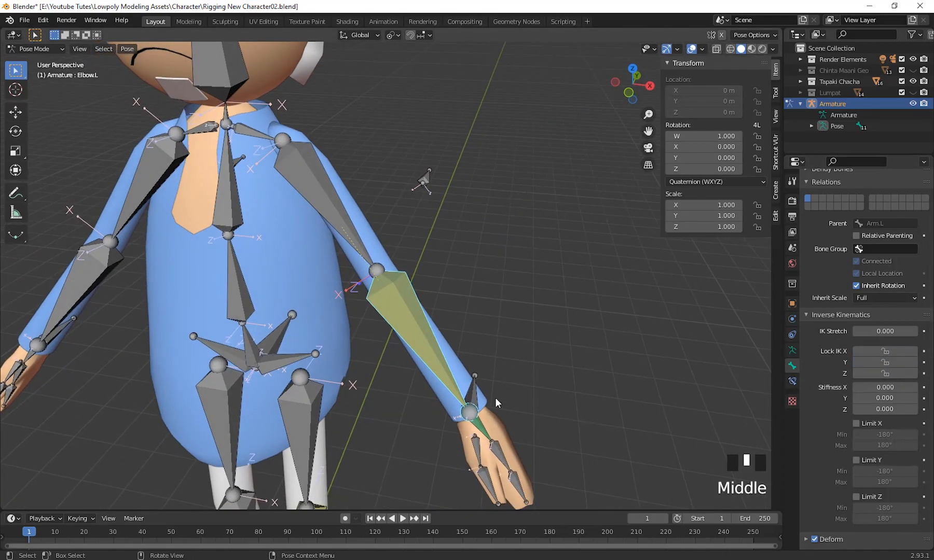
# Select Hand Ctrl.L, test the left arm's bending with the unlocked elbow by moving the control, and cancel each move.
pyautogui.click(473, 393)
pyautogui.moveTo(474, 392); pyautogui.dragTo(614, 439, button='middle')
pyautogui.press('g')
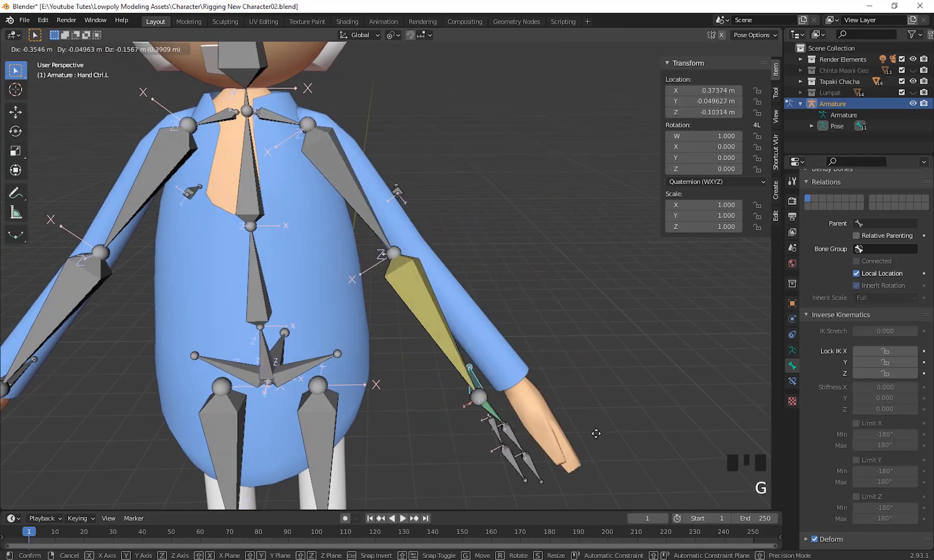
pyautogui.rightClick(593, 370)
pyautogui.moveTo(593, 370); pyautogui.dragTo(408, 335, button='middle')
pyautogui.moveTo(362, 440); pyautogui.dragTo(521, 426, button='middle')
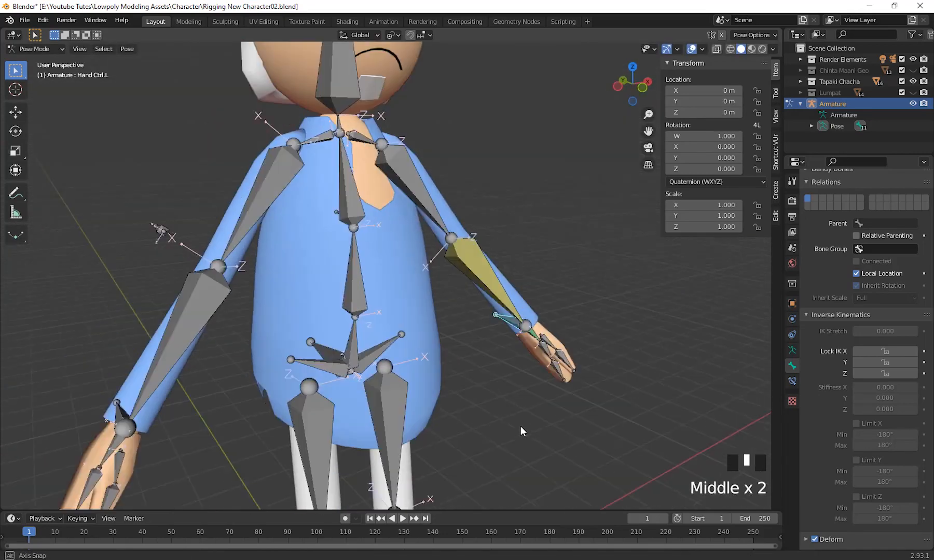
pyautogui.scroll(-2, 522, 424)
pyautogui.moveTo(590, 456); pyautogui.dragTo(491, 496, button='middle')
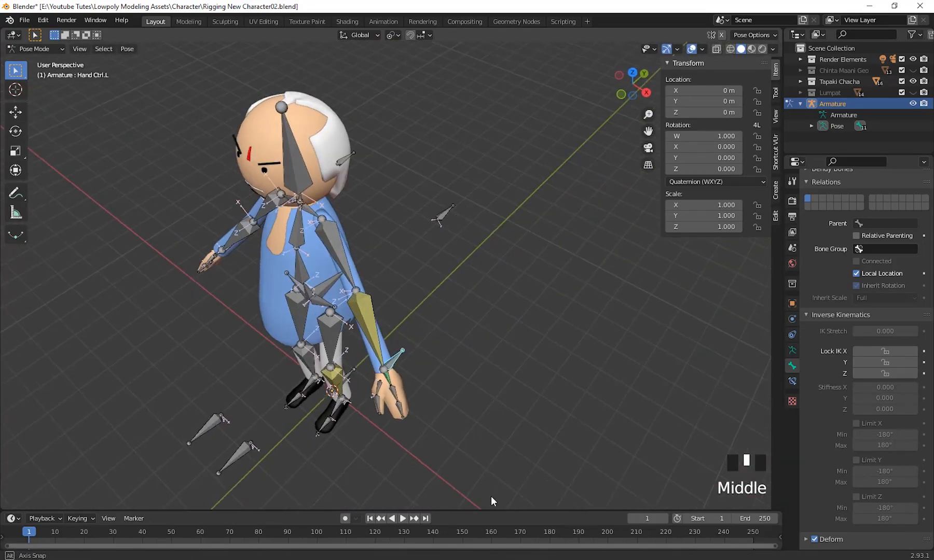
pyautogui.press('g')
pyautogui.rightClick(512, 394)
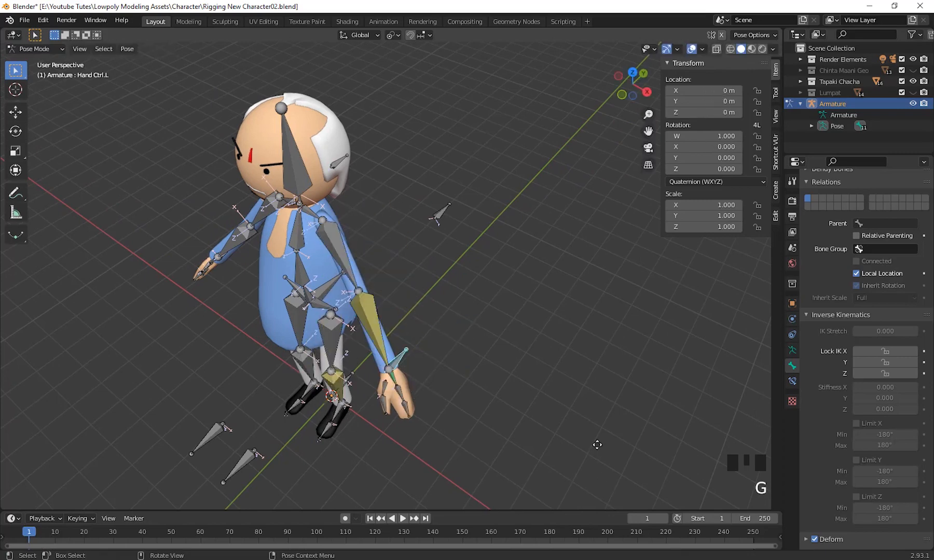
pyautogui.scroll(-2, 555, 420)
pyautogui.scroll(3, 625, 420)
pyautogui.keyDown('shift'); pyautogui.moveTo(625, 420); pyautogui.dragTo(781, 494, button='middle'); pyautogui.keyUp('shift')
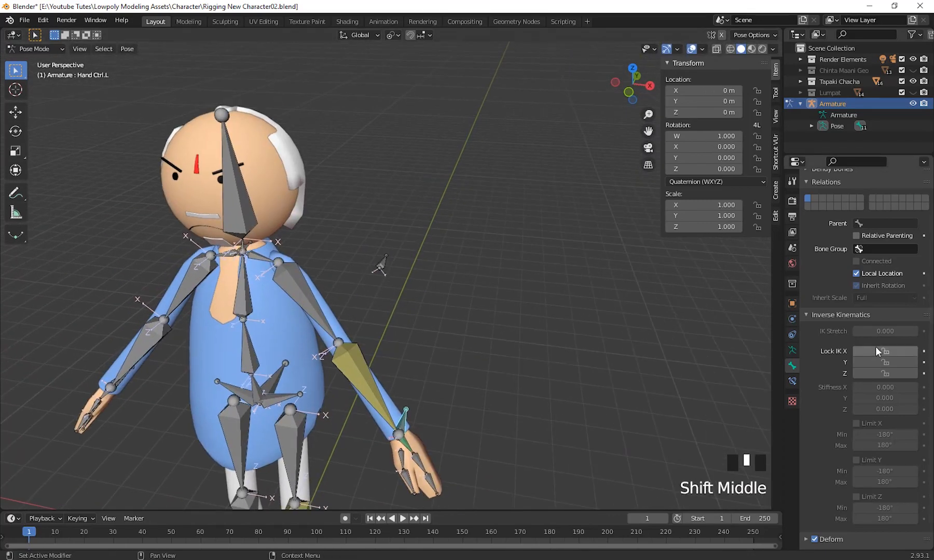
pyautogui.scroll(-1, 895, 332)
pyautogui.moveTo(576, 374); pyautogui.dragTo(649, 384, button='middle')
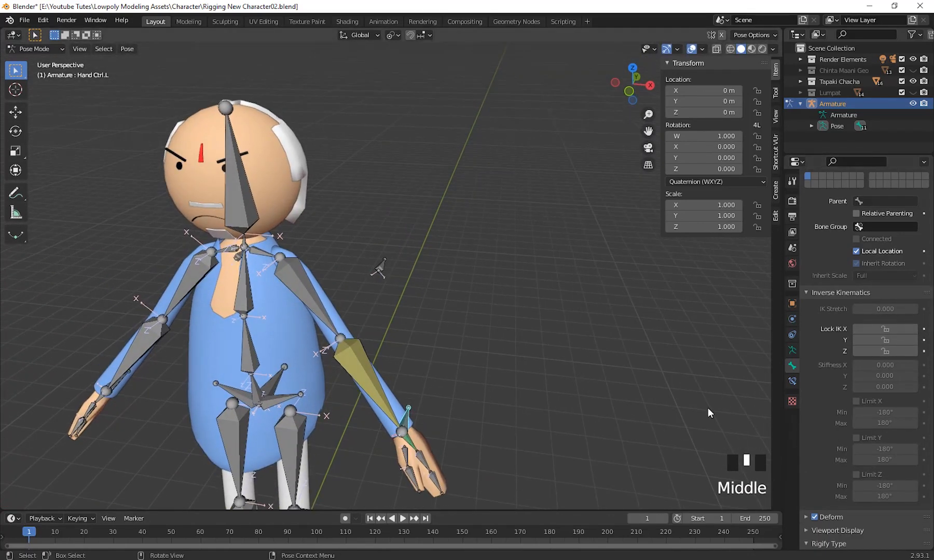
pyautogui.moveTo(707, 409); pyautogui.dragTo(577, 449, button='middle')
pyautogui.keyDown('shift'); pyautogui.moveTo(430, 371); pyautogui.dragTo(534, 399, button='middle'); pyautogui.keyUp('shift')
pyautogui.click(534, 399)
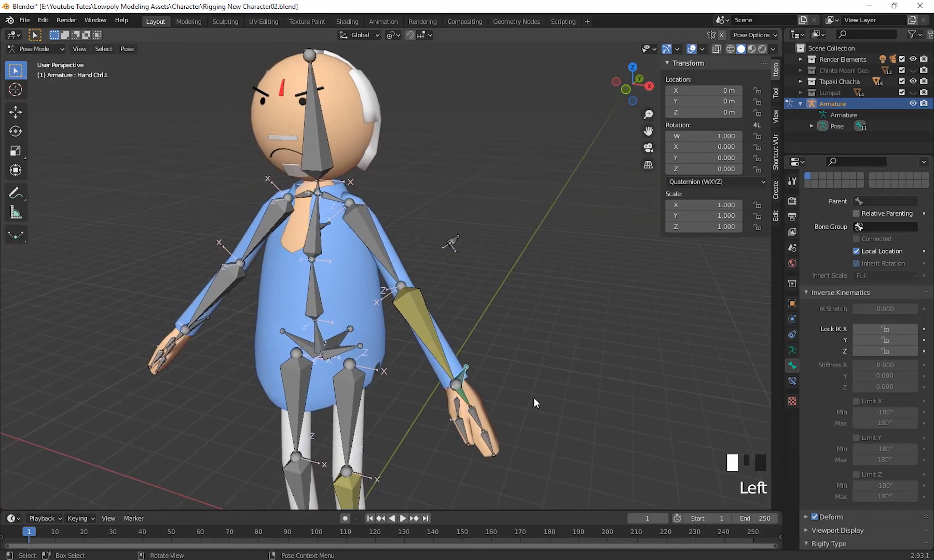
# Select the Hip Cont bone behind the hips, test rotating it, and cancel the rotation.
pyautogui.moveTo(476, 386); pyautogui.dragTo(552, 391, button='middle')
pyautogui.scroll(3, 572, 425)
pyautogui.scroll(2, 584, 433)
pyautogui.moveTo(584, 433); pyautogui.dragTo(553, 331, button='middle')
pyautogui.scroll(4, 526, 396)
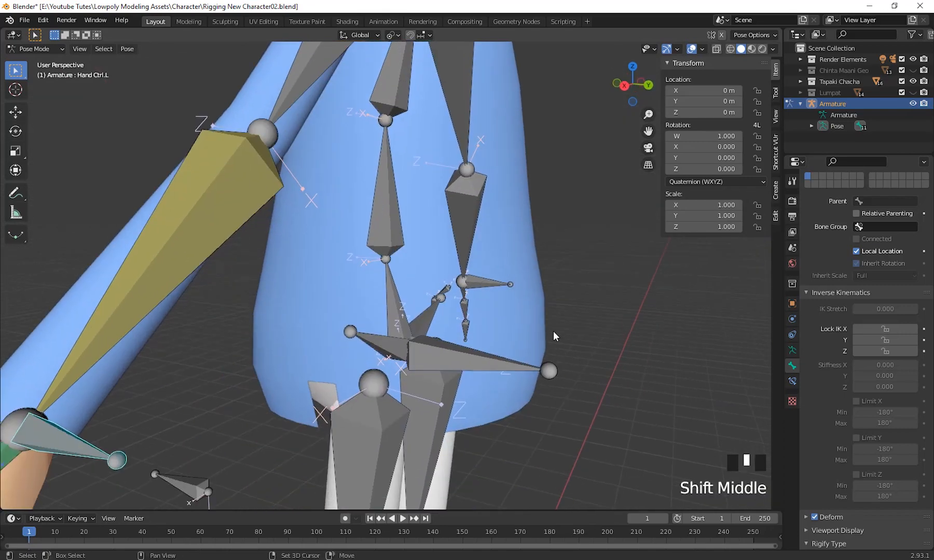
pyautogui.click(506, 366)
pyautogui.scroll(-3, 594, 416)
pyautogui.moveTo(594, 416); pyautogui.dragTo(638, 407, button='middle')
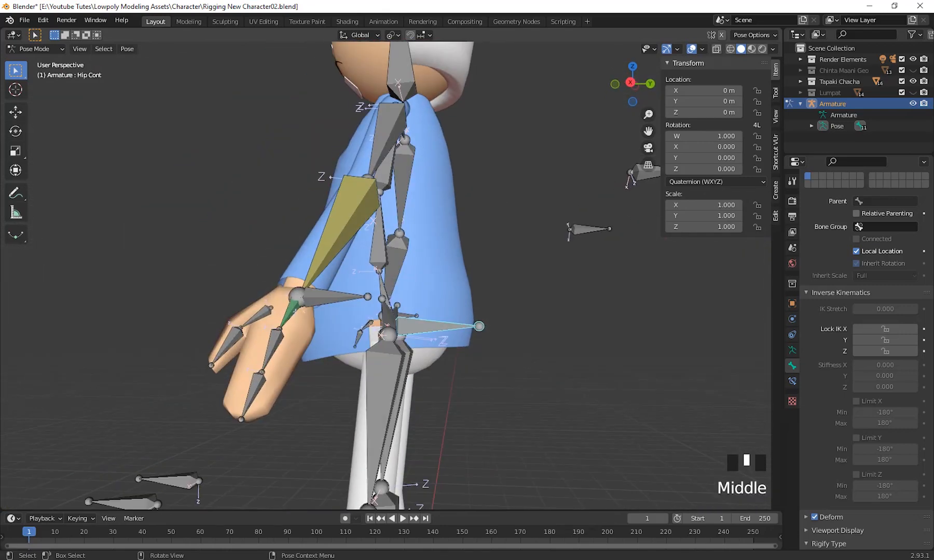
pyautogui.press('r')
pyautogui.rightClick(551, 326)
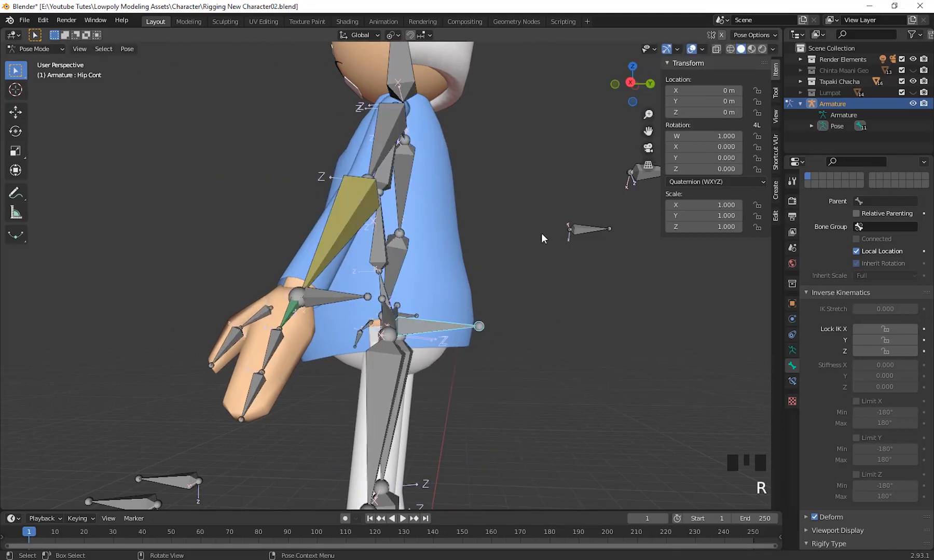
# Switch the armature from Pose Mode to Edit Mode.
pyautogui.moveTo(541, 233); pyautogui.dragTo(427, 243, button='middle')
pyautogui.scroll(2, 471, 385)
pyautogui.scroll(-4, 426, 243)
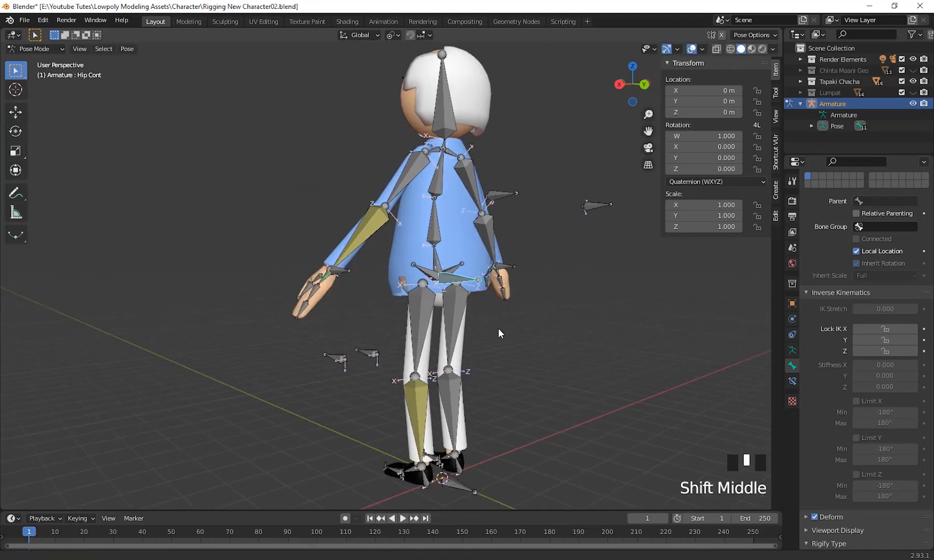
pyautogui.moveTo(498, 327); pyautogui.dragTo(363, 340, button='middle')
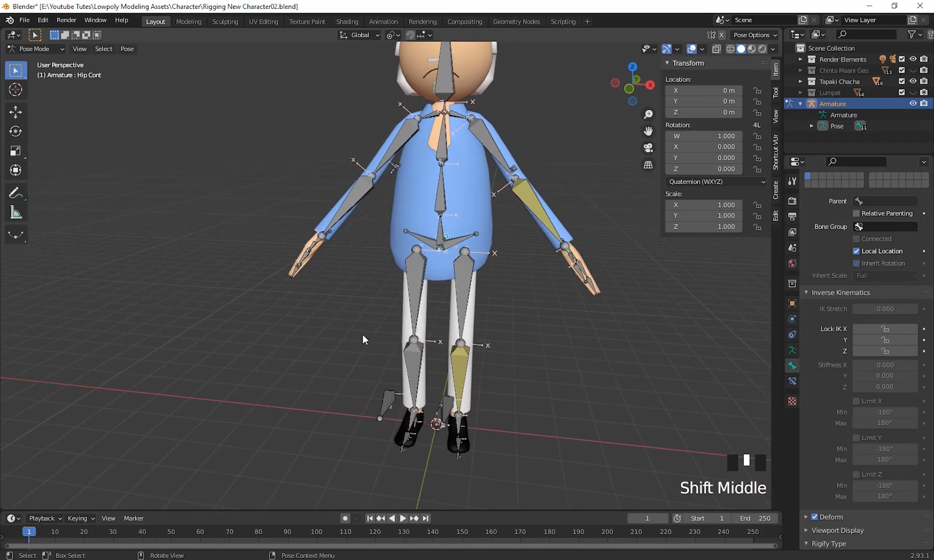
pyautogui.keyDown('shift'); pyautogui.moveTo(257, 240); pyautogui.dragTo(272, 282, button='middle'); pyautogui.keyUp('shift')
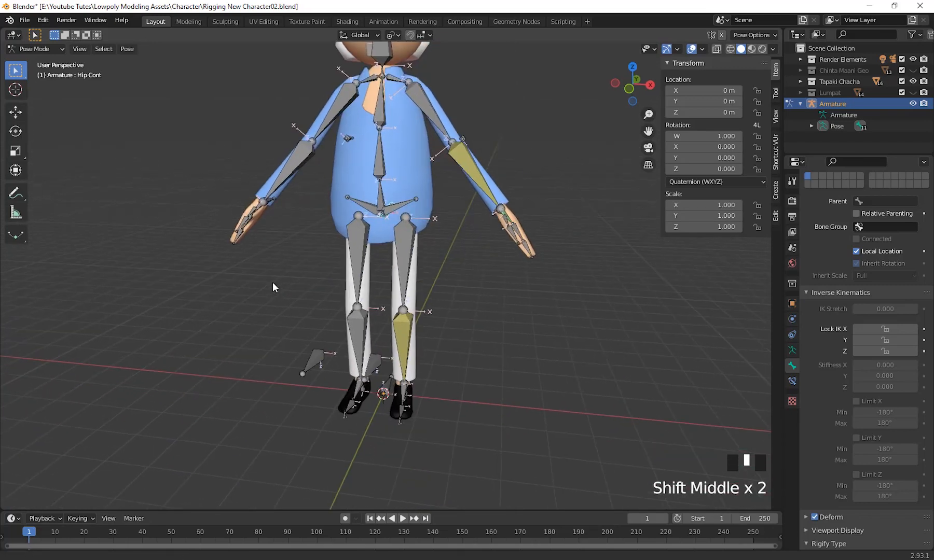
pyautogui.click(53, 47)
pyautogui.click(45, 73)
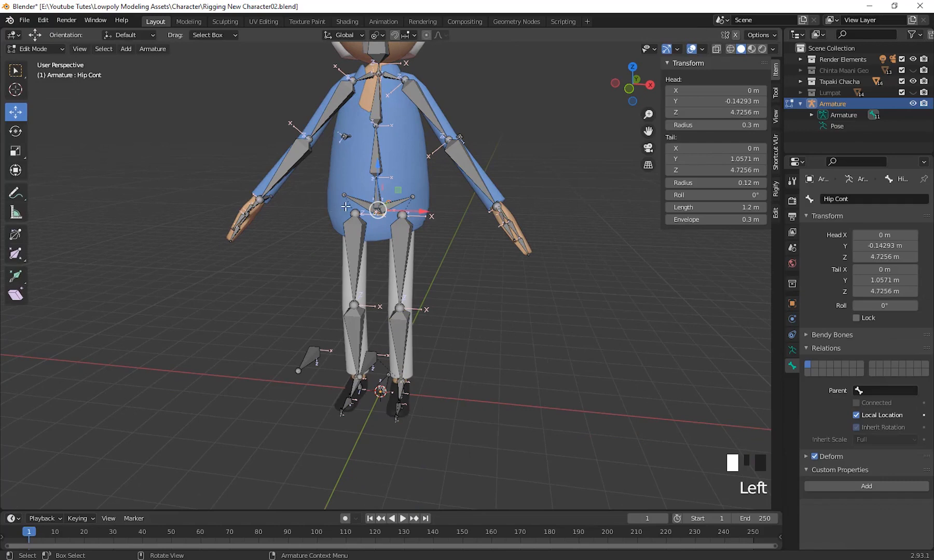
# Delete all right-side bones: hip, leg, foot, shoulder, arm and hand, together with the right knee and elbow controls.
pyautogui.keyDown('shift'); pyautogui.click(349, 243); pyautogui.keyUp('shift')
pyautogui.keyDown('shift'); pyautogui.click(357, 327); pyautogui.keyUp('shift')
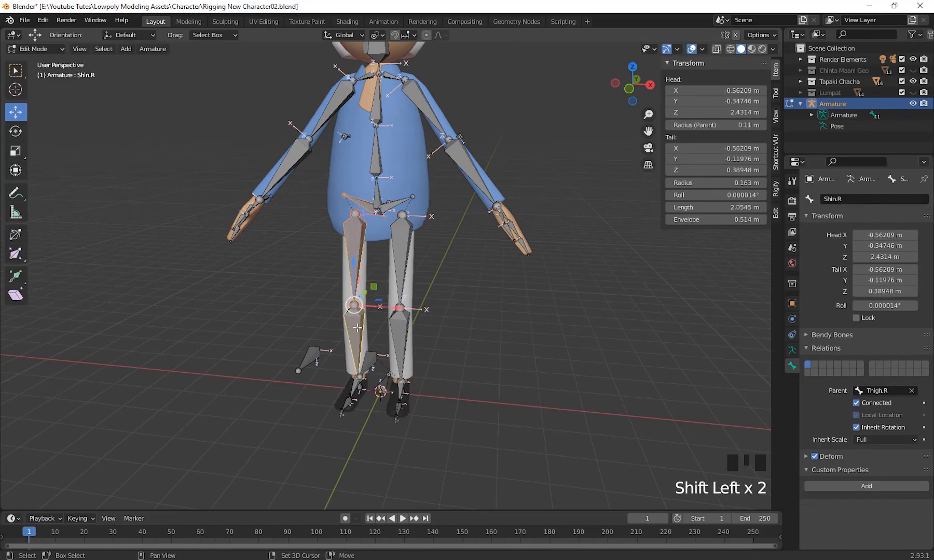
pyautogui.moveTo(363, 372); pyautogui.dragTo(323, 327, button='middle')
pyautogui.keyDown('shift'); pyautogui.click(305, 304); pyautogui.keyUp('shift')
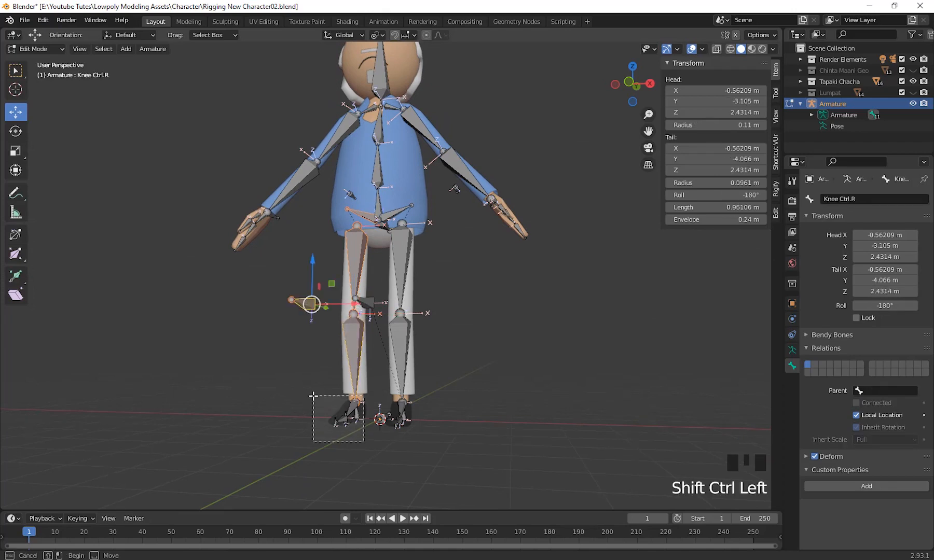
pyautogui.keyDown('ctrl'); pyautogui.keyDown('shift'); pyautogui.moveTo(313, 395); pyautogui.dragTo(364, 467); pyautogui.keyUp('shift'); pyautogui.keyUp('ctrl')
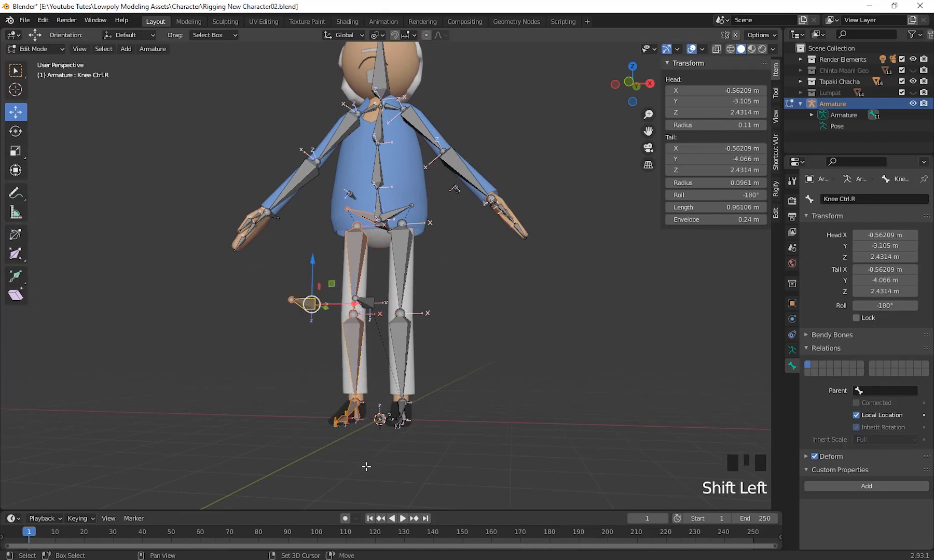
pyautogui.moveTo(375, 380); pyautogui.dragTo(388, 341, button='middle')
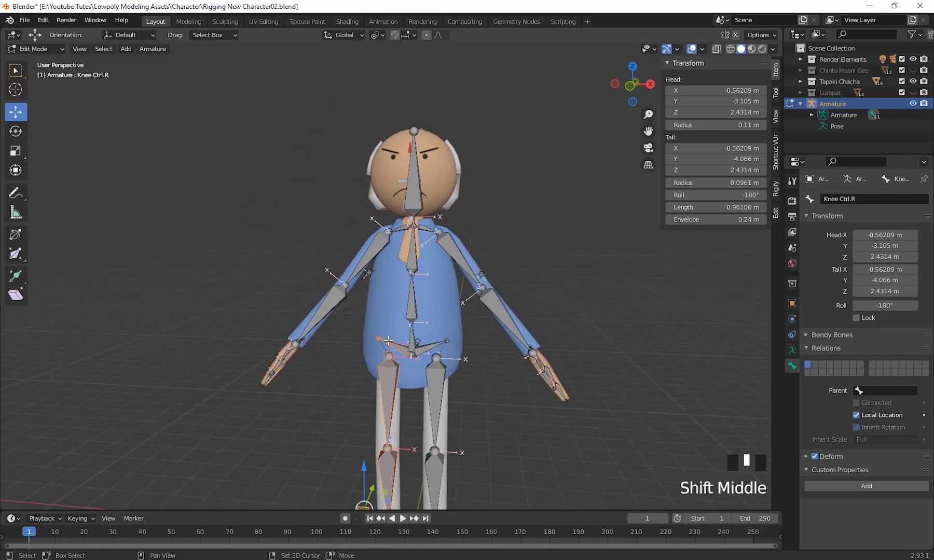
pyautogui.keyDown('shift'); pyautogui.click(368, 272); pyautogui.keyUp('shift')
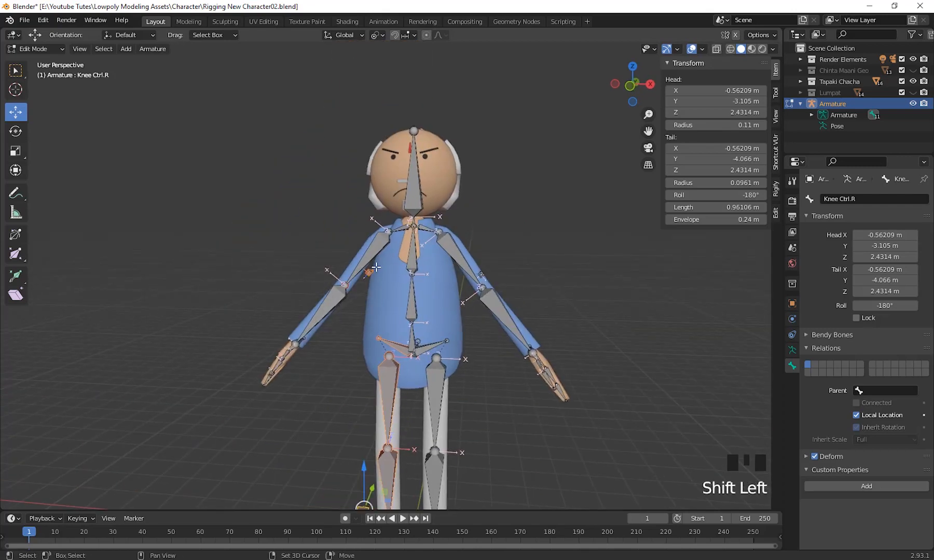
pyautogui.keyDown('shift'); pyautogui.click(367, 259); pyautogui.keyUp('shift')
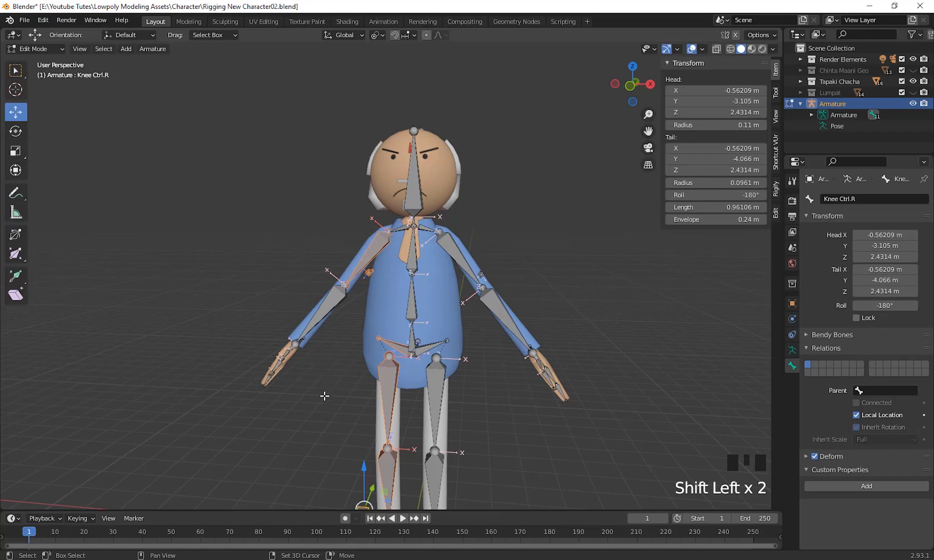
pyautogui.keyDown('shift'); pyautogui.click(283, 363); pyautogui.keyUp('shift')
pyautogui.keyDown('shift'); pyautogui.click(398, 224); pyautogui.keyUp('shift')
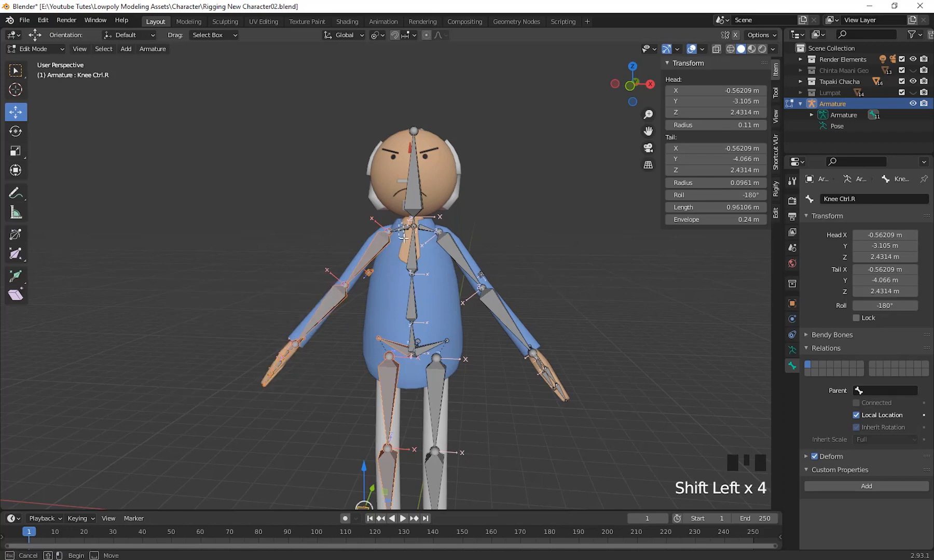
pyautogui.moveTo(624, 345); pyautogui.dragTo(571, 375, button='middle')
pyautogui.scroll(-2, 633, 360)
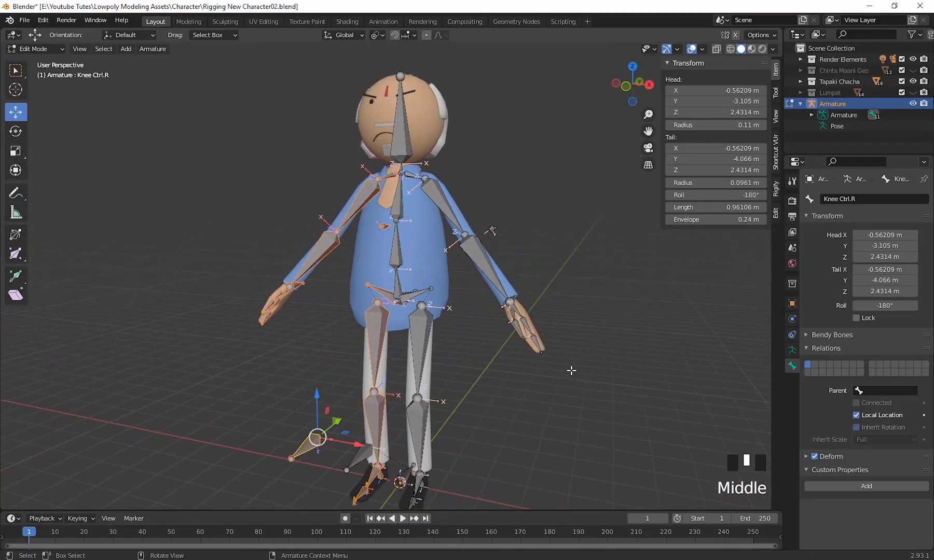
pyautogui.press('x')
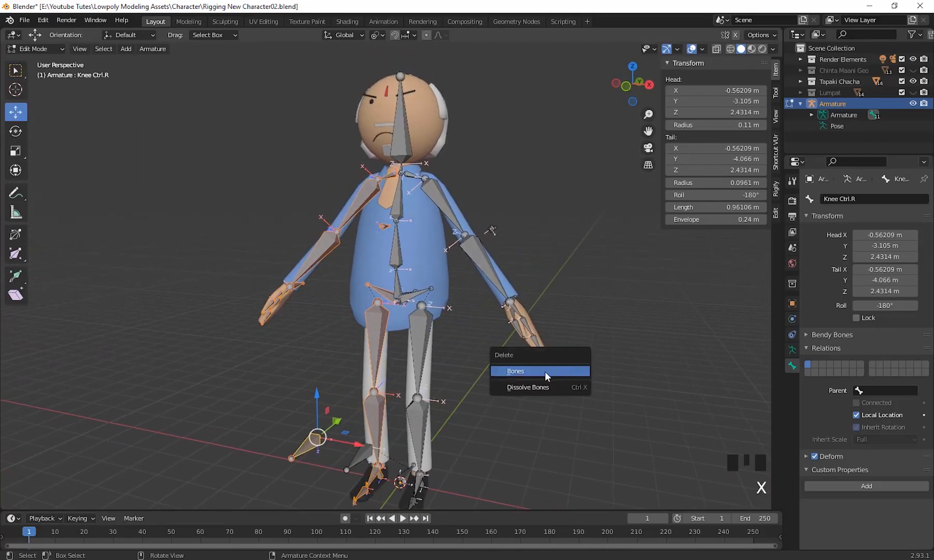
pyautogui.click(547, 377)
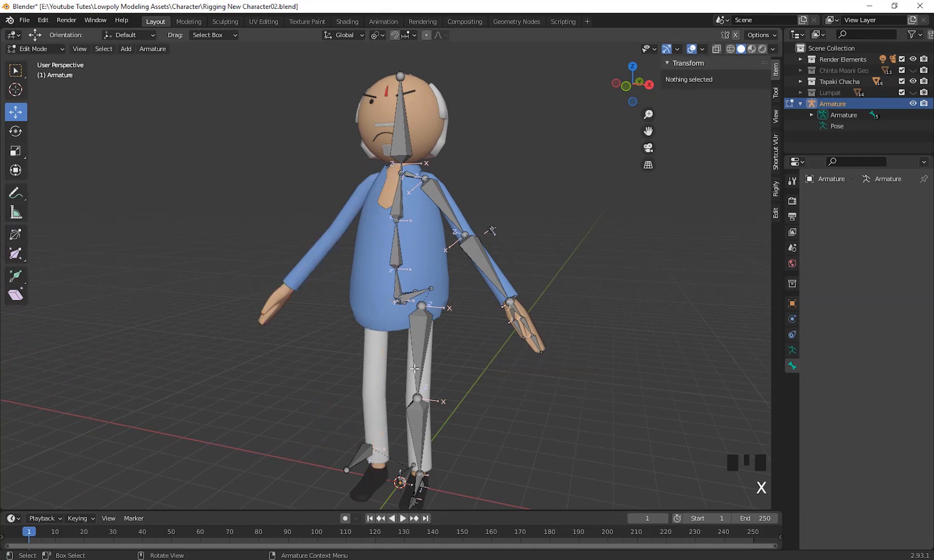
# Select the Spine2 bone, disconnect it from its parent Spine1, and return the armature to Edit Mode.
pyautogui.moveTo(546, 377); pyautogui.dragTo(383, 237, button='middle')
pyautogui.moveTo(597, 406); pyautogui.dragTo(415, 411, button='middle')
pyautogui.scroll(-2, 548, 419)
pyautogui.moveTo(549, 419); pyautogui.dragTo(467, 409, button='middle')
pyautogui.scroll(3, 467, 409)
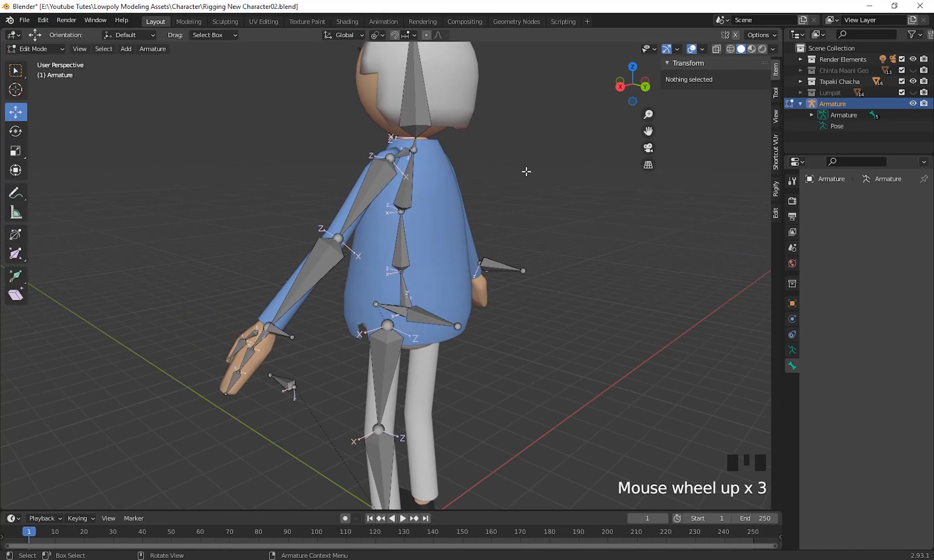
pyautogui.moveTo(517, 377); pyautogui.dragTo(563, 322, button='middle')
pyautogui.scroll(2, 591, 402)
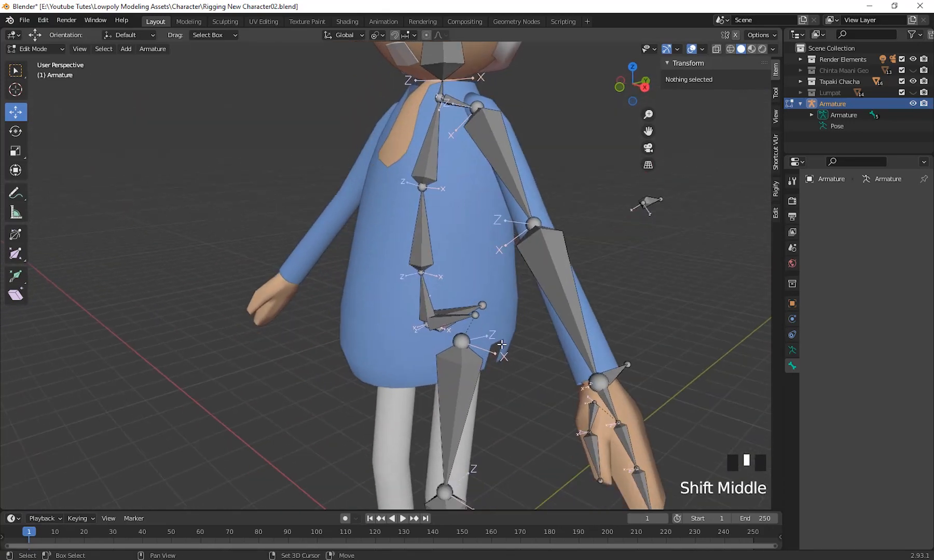
pyautogui.click(427, 259)
pyautogui.moveTo(621, 381); pyautogui.dragTo(553, 371, button='middle')
pyautogui.scroll(2, 553, 372)
pyautogui.keyDown('shift'); pyautogui.moveTo(418, 302); pyautogui.dragTo(421, 288, button='middle'); pyautogui.keyUp('shift')
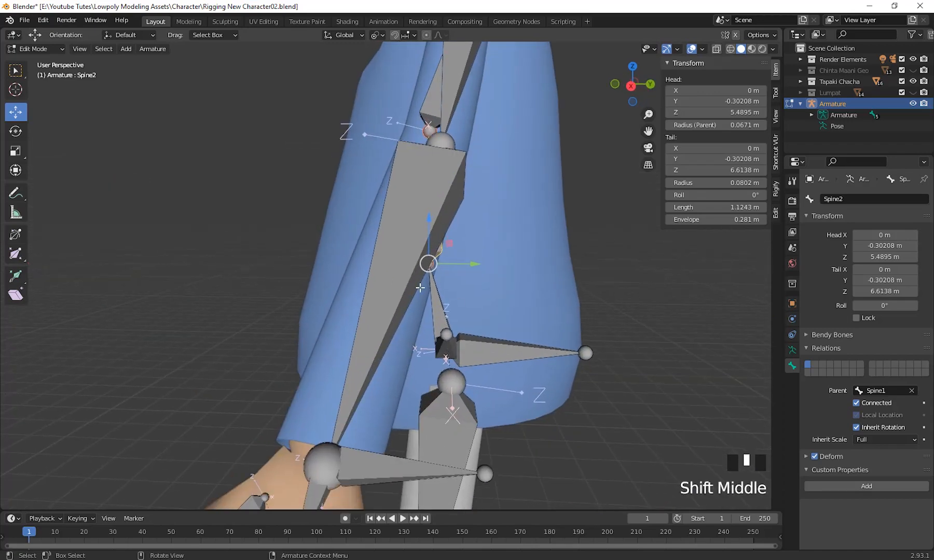
pyautogui.moveTo(510, 344); pyautogui.dragTo(469, 320, button='middle')
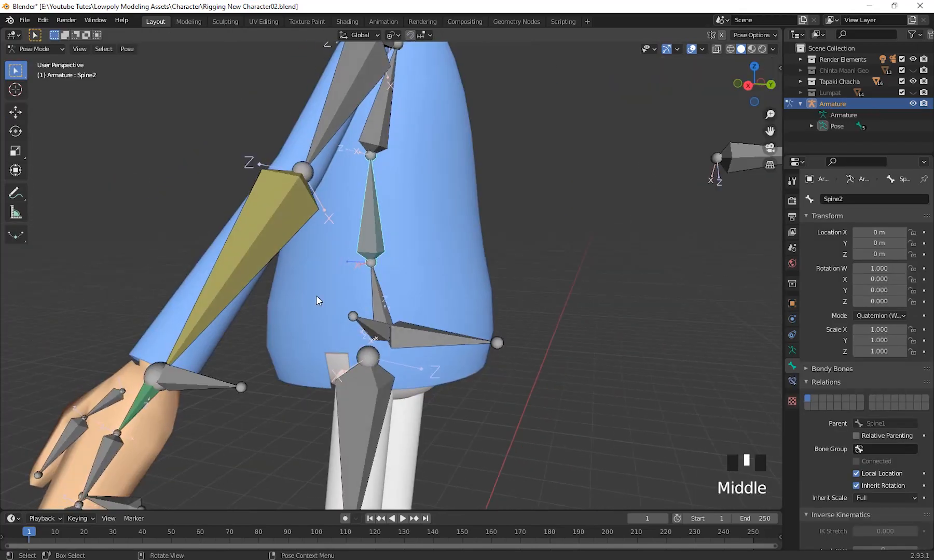
pyautogui.click(36, 48)
pyautogui.click(39, 75)
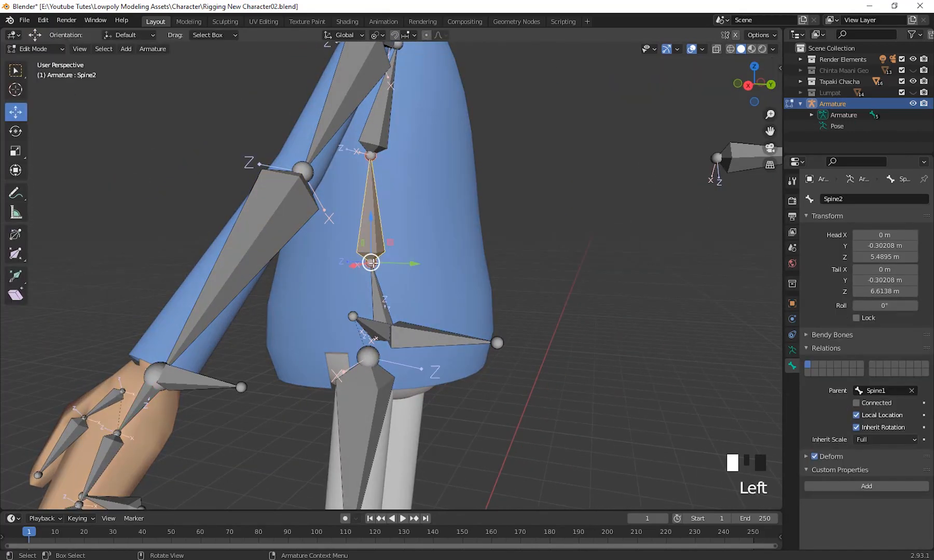
# Extrude a control bone about 1.28 m backwards along Y from the joint between Spine1 and Spine2, in right orthographic view.
pyautogui.click(376, 293)
pyautogui.moveTo(377, 293); pyautogui.dragTo(444, 291, button='middle')
pyautogui.click(376, 261)
pyautogui.press('KP_3')
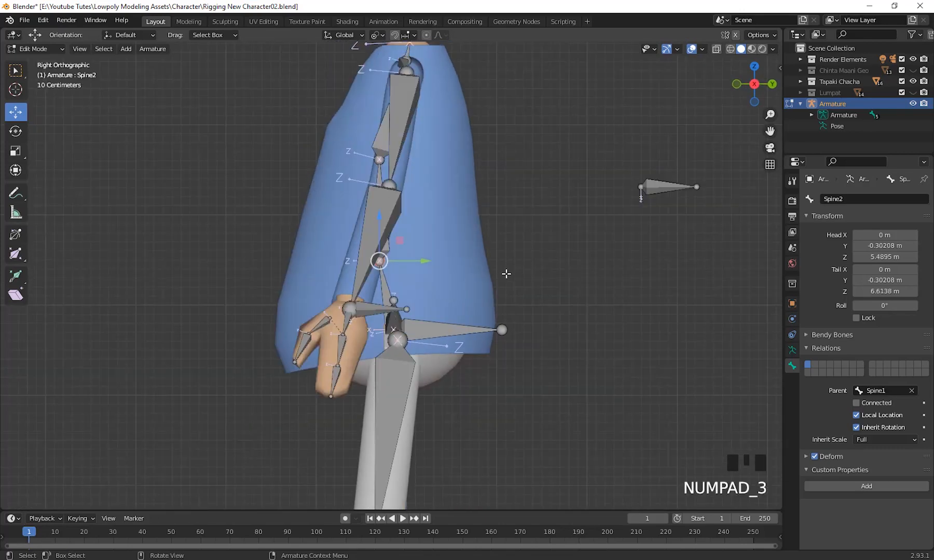
pyautogui.press('e')
pyautogui.press('y')
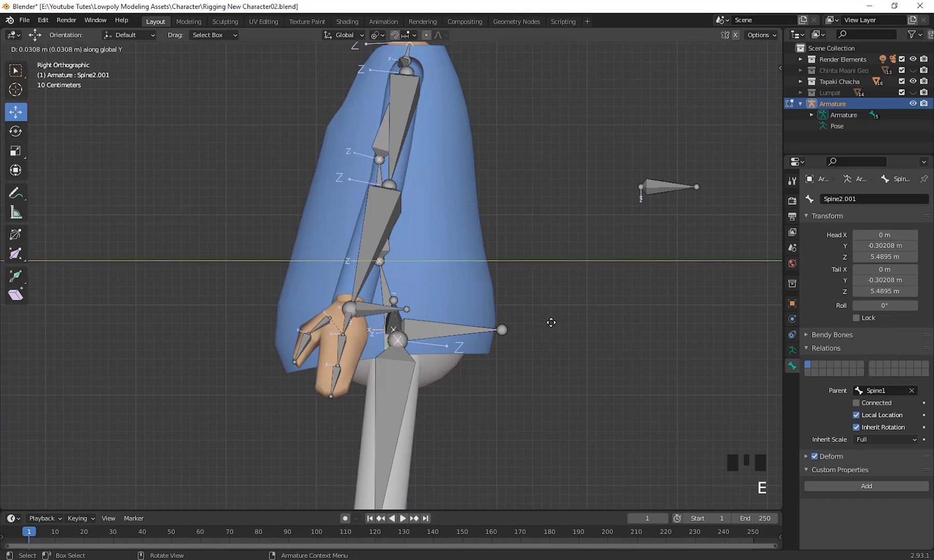
pyautogui.click(654, 323)
# Try to extrude a second control bone about 1.2 m backwards from the upper joint of Spine2.
pyautogui.moveTo(654, 322); pyautogui.dragTo(449, 313, button='middle')
pyautogui.scroll(-2, 449, 313)
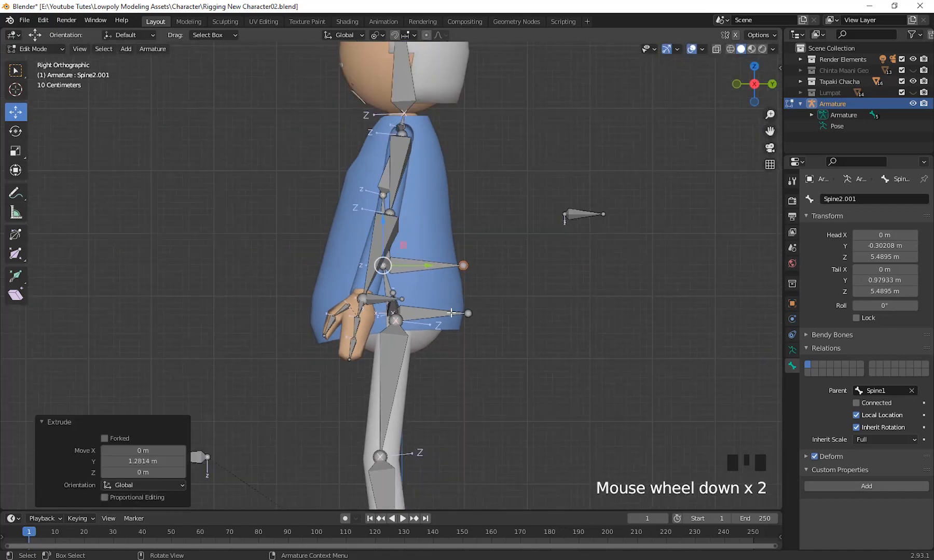
pyautogui.scroll(4, 414, 295)
pyautogui.click(357, 99)
pyautogui.scroll(-1, 357, 99)
pyautogui.moveTo(357, 99); pyautogui.dragTo(521, 300, button='middle')
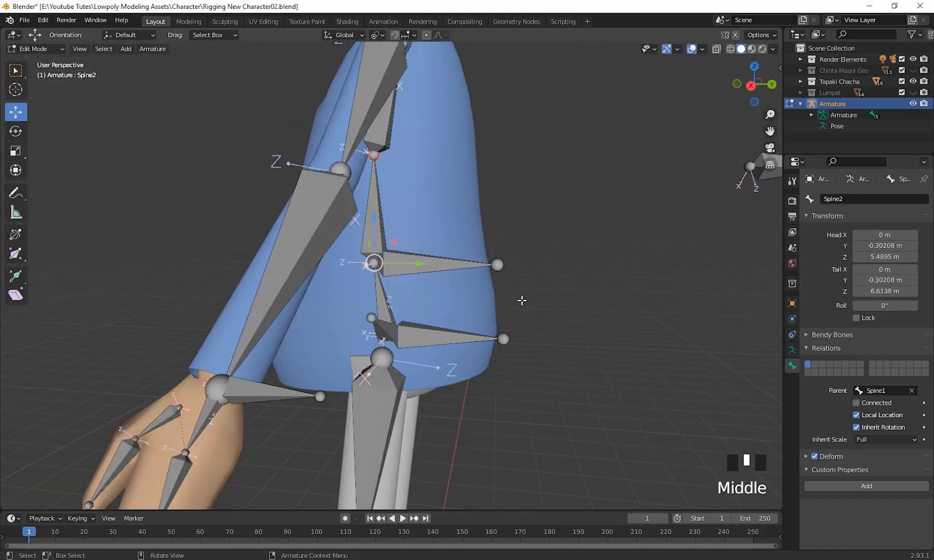
pyautogui.press('KP_3')
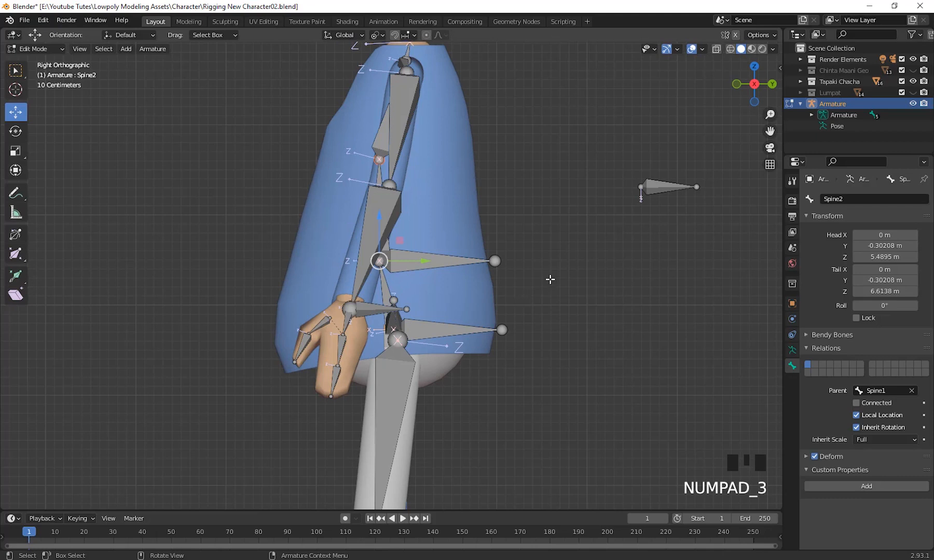
pyautogui.press('e')
pyautogui.click(658, 274)
pyautogui.scroll(2, 556, 215)
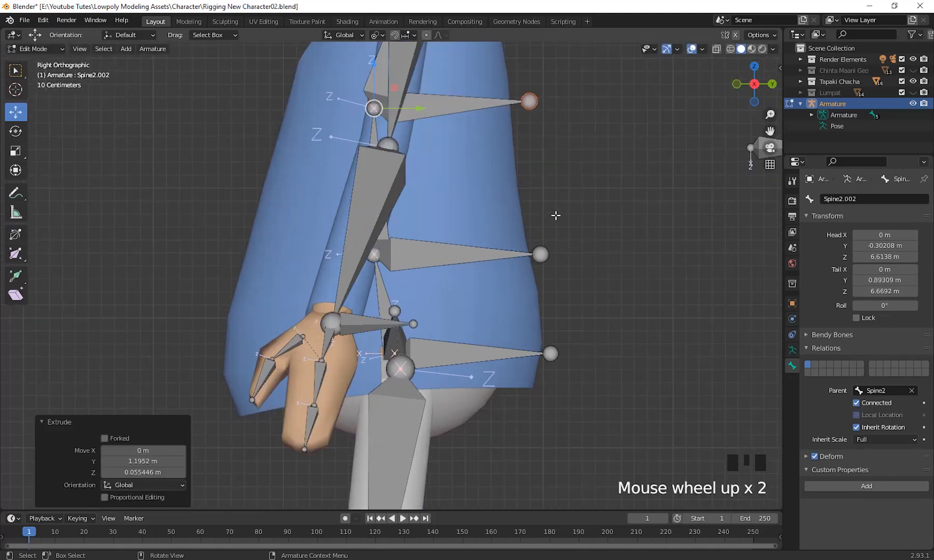
pyautogui.press('y')
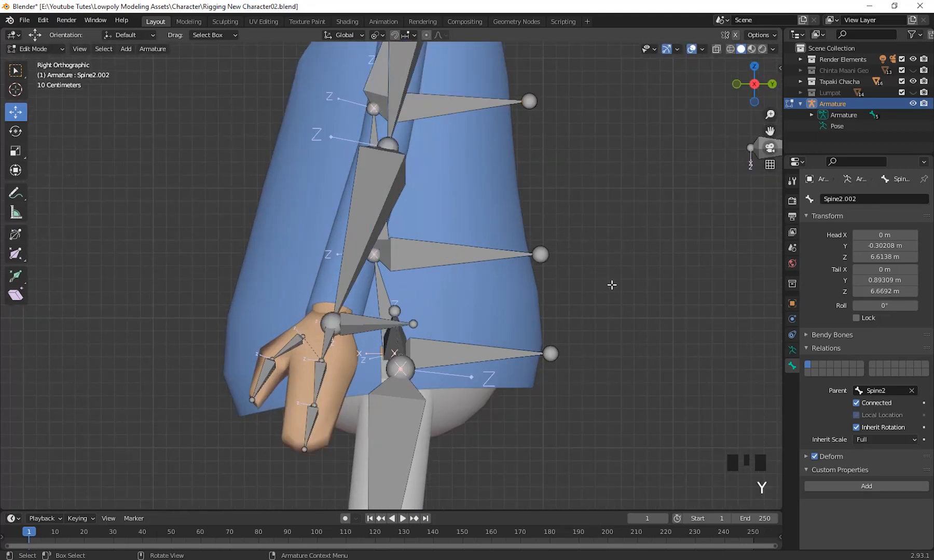
# Undo the extrusions of both spine control bones.
pyautogui.hotkey('ctrl', 'z')
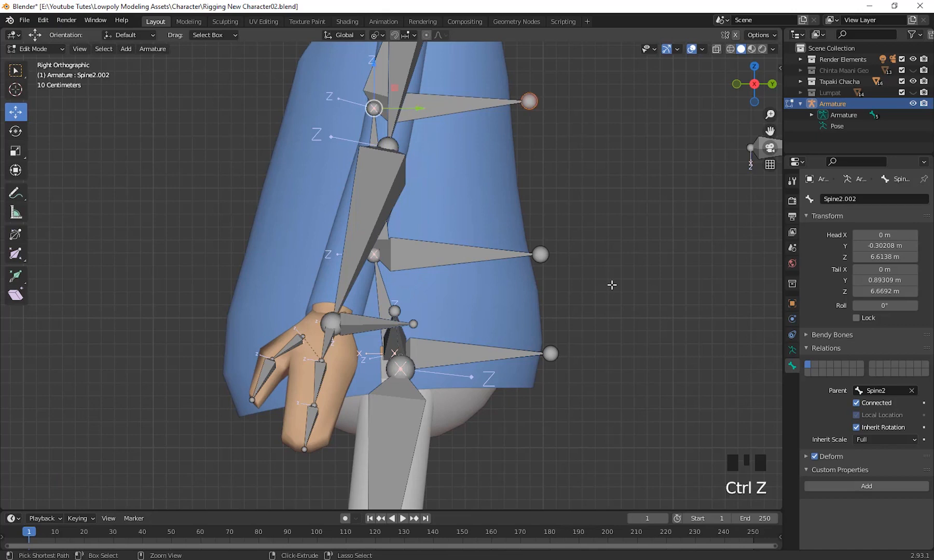
pyautogui.hotkey('ctrl', 'z')
pyautogui.hotkey('ctrl', 'z')
pyautogui.hotkey('ctrl', 'z')
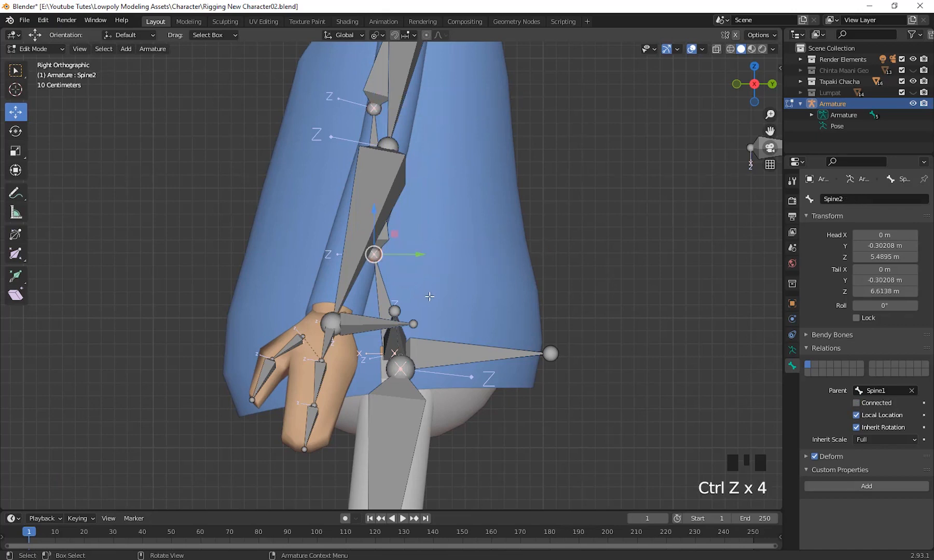
# Extrude a control bone about 1.31 m backwards along Y from the joint between Spine1 and Spine2.
pyautogui.press('e')
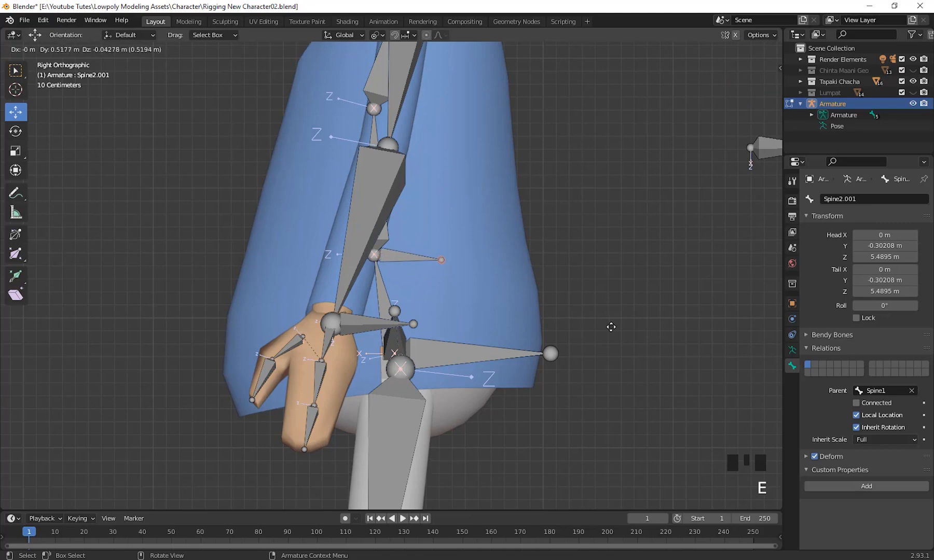
pyautogui.press('y')
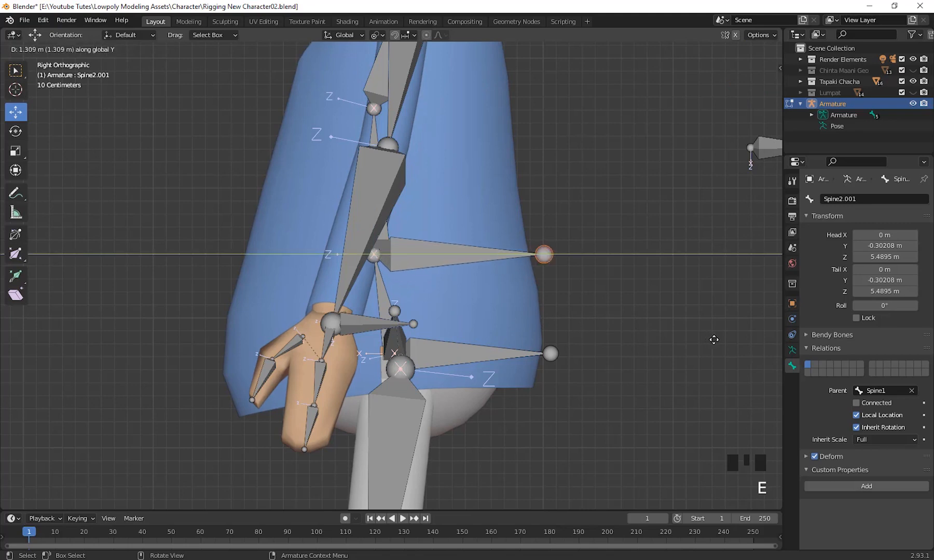
pyautogui.click(645, 324)
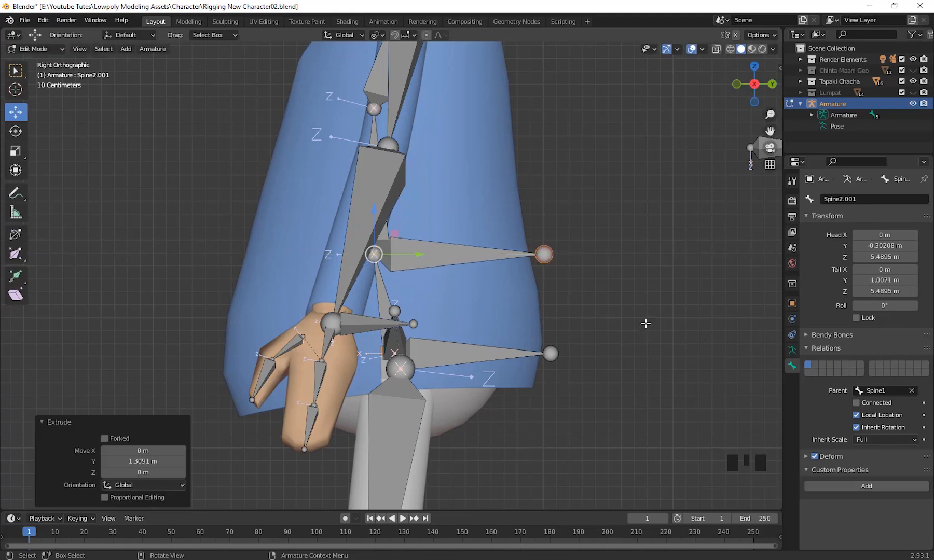
# Extrude a control bone about 1.19 m backwards along Y from the upper joint of Spine2.
pyautogui.click(375, 109)
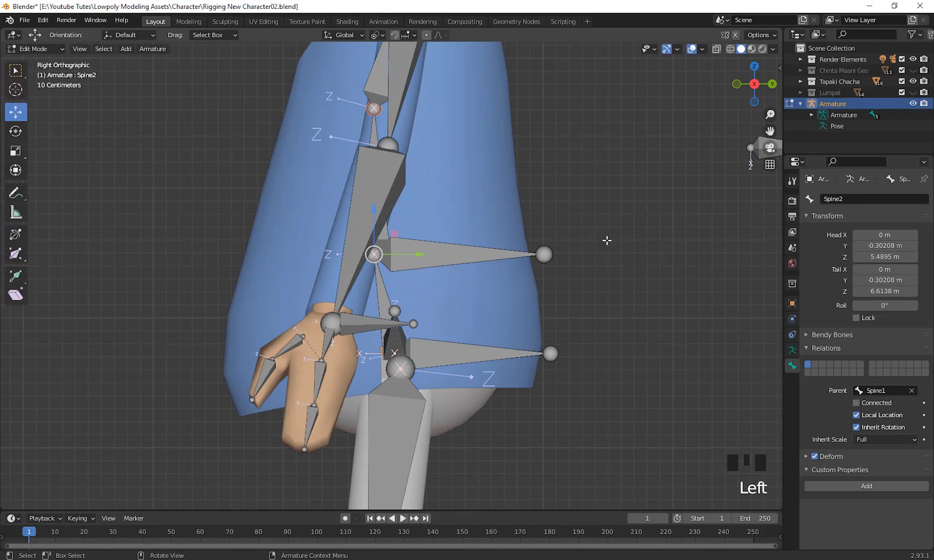
pyautogui.press('e')
pyautogui.press('y')
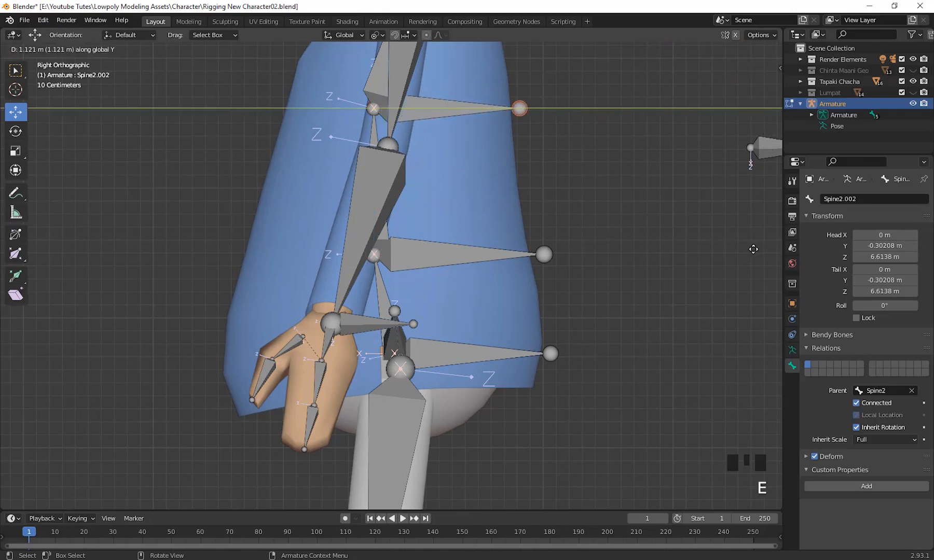
pyautogui.click(761, 249)
# Extrude a control bone about 0.65 m backwards along Y from the upper joint of the Chest bone.
pyautogui.scroll(-2, 555, 223)
pyautogui.keyDown('shift'); pyautogui.moveTo(555, 223); pyautogui.dragTo(432, 206, button='middle'); pyautogui.keyUp('shift')
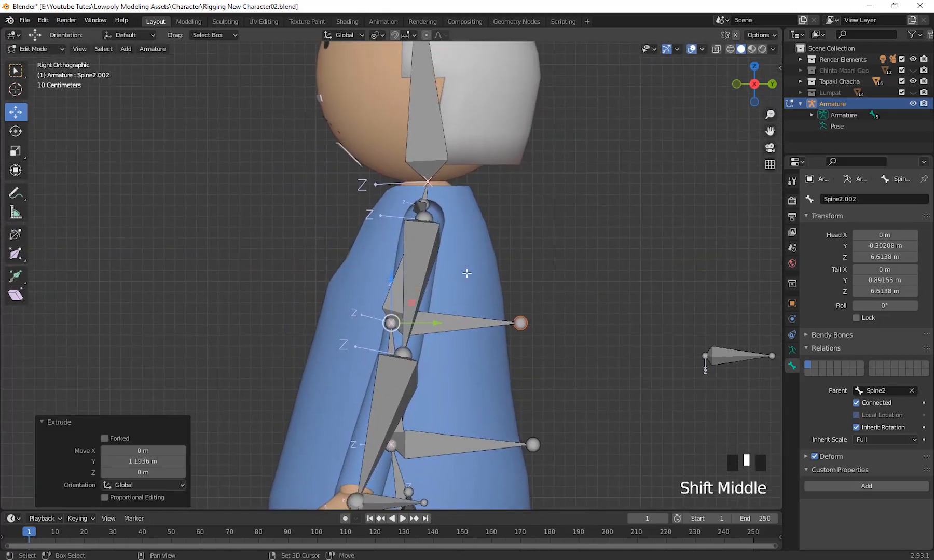
pyautogui.click(432, 206)
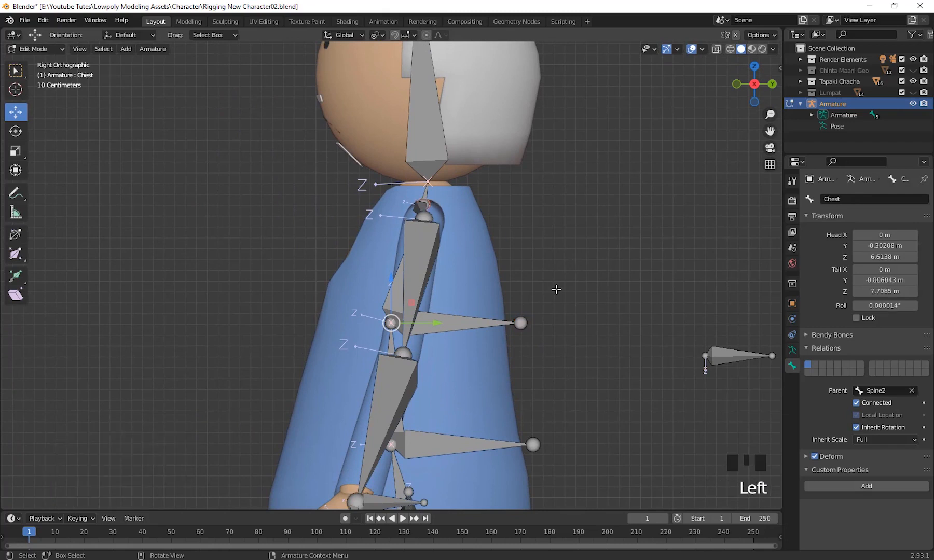
pyautogui.press('e')
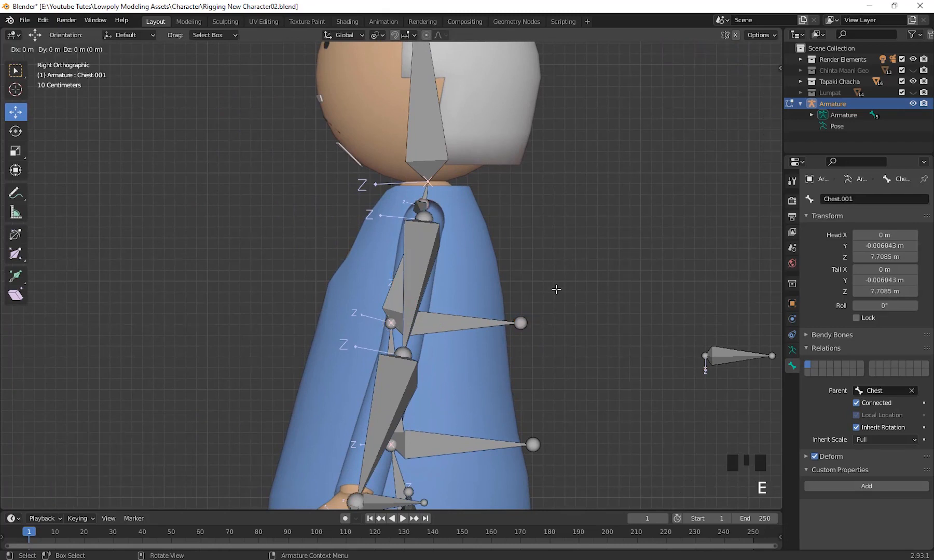
pyautogui.press('y')
pyautogui.click(622, 290)
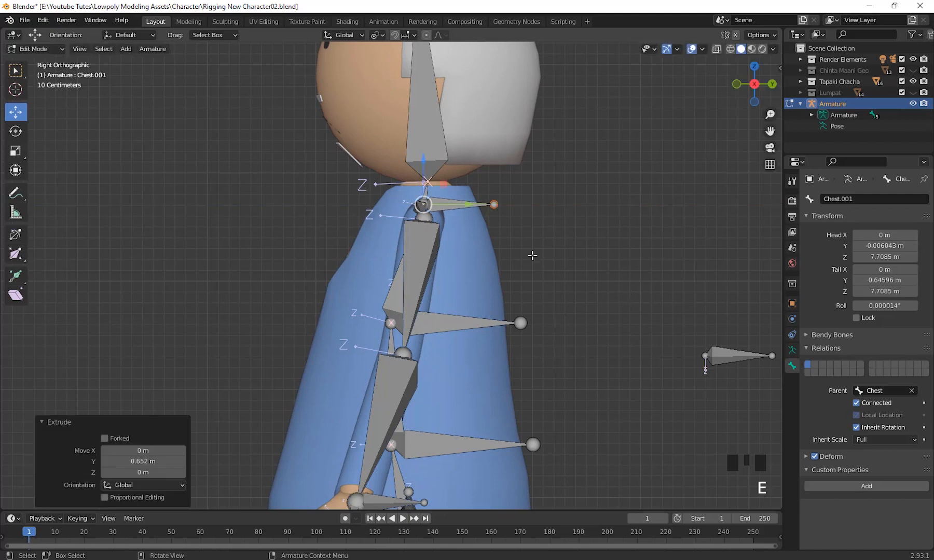
# Extrude a short control bone backwards along Y from the upper joint of the Neck bone.
pyautogui.click(429, 183)
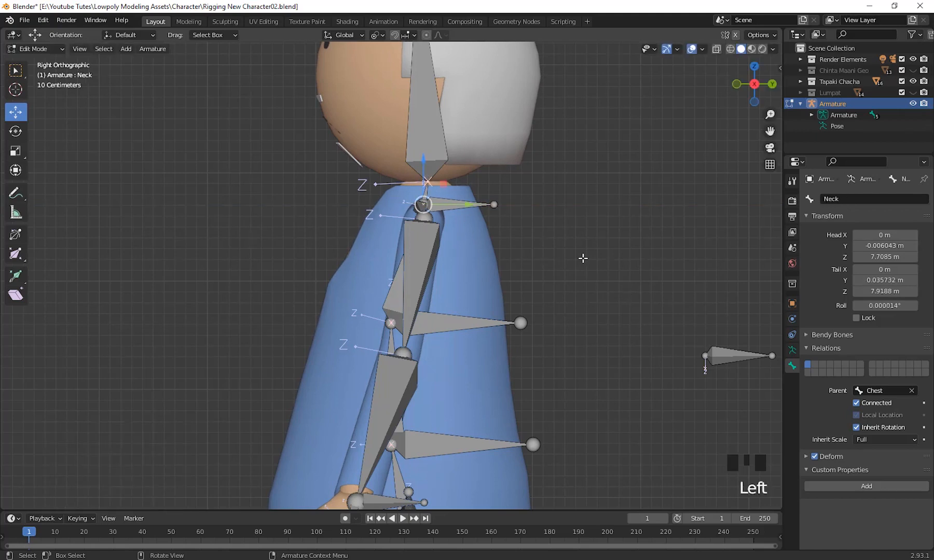
pyautogui.press('e')
pyautogui.press('y')
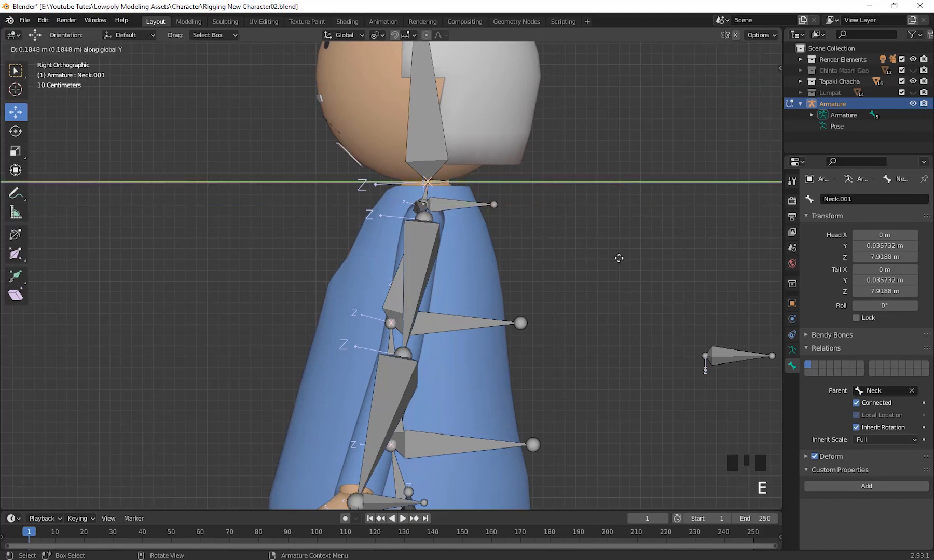
pyautogui.click(648, 260)
# Try to move the lower spine control bone Spine2.001 along Y, and undo the move.
pyautogui.scroll(-2, 578, 265)
pyautogui.keyDown('shift'); pyautogui.moveTo(579, 264); pyautogui.dragTo(409, 309, button='middle'); pyautogui.keyUp('shift')
pyautogui.scroll(2, 540, 275)
pyautogui.click(426, 276)
pyautogui.moveTo(425, 276); pyautogui.dragTo(402, 275, button='middle')
pyautogui.moveTo(401, 276); pyautogui.dragTo(428, 276)
pyautogui.hotkey('ctrl', 'z')
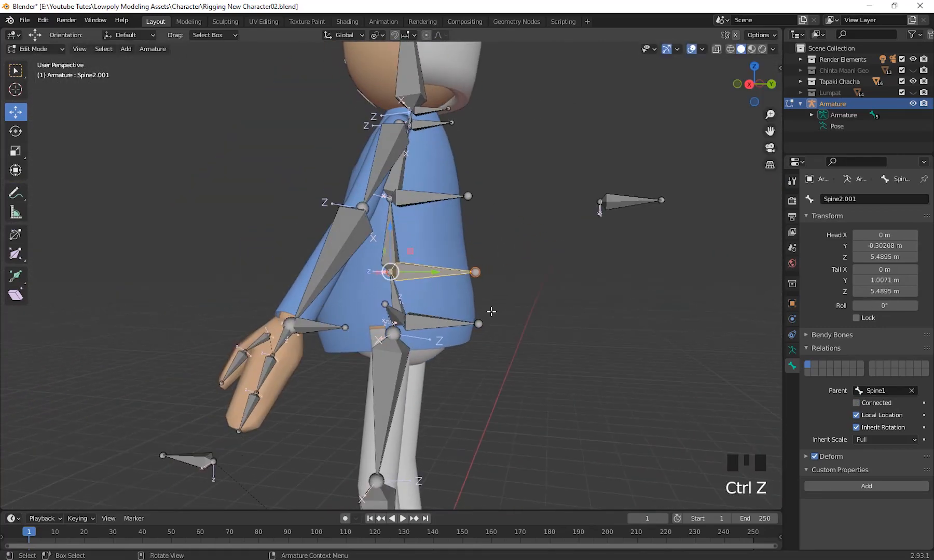
# Select the upper spine control bone Spine2.002, test moving it, and cancel the move.
pyautogui.moveTo(489, 312); pyautogui.dragTo(308, 261, button='middle')
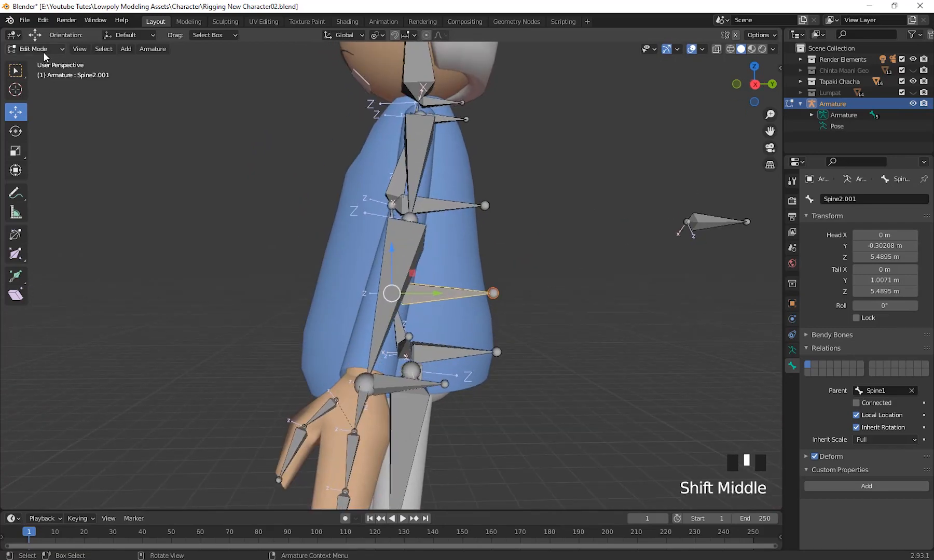
pyautogui.scroll(-1, 597, 290)
pyautogui.moveTo(597, 291); pyautogui.dragTo(624, 311, button='middle')
pyautogui.click(420, 307)
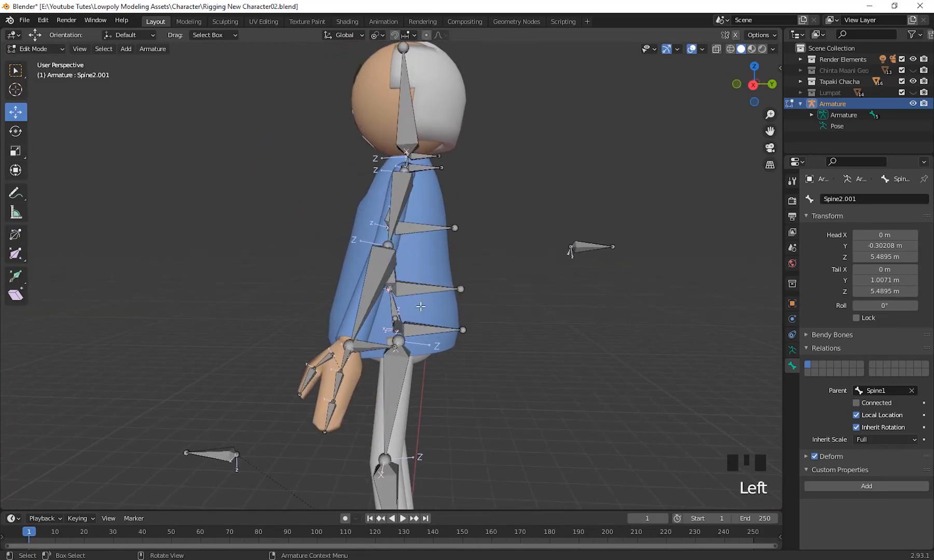
pyautogui.click(414, 228)
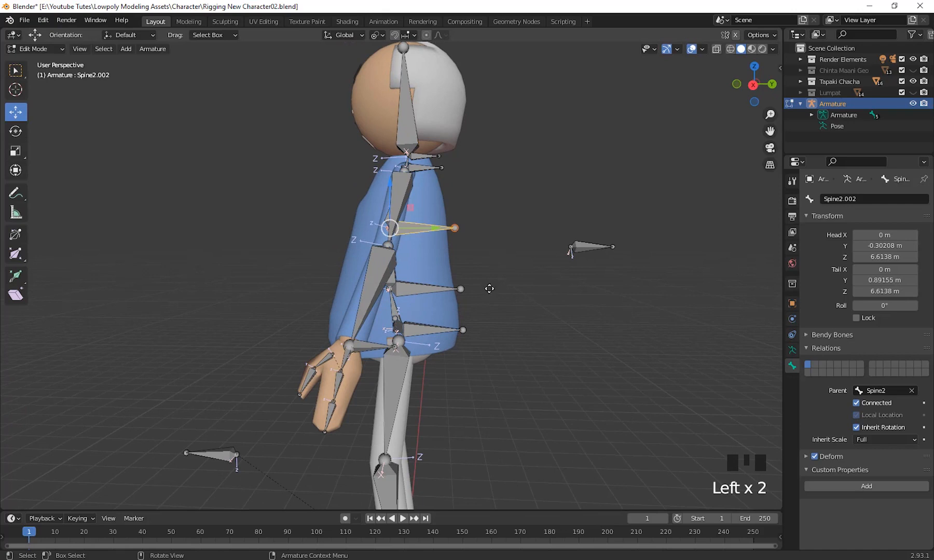
pyautogui.press('g')
pyautogui.rightClick(540, 309)
# Disconnect the control bone Spine2.001 from Spine1 and move it about 1.45 m backwards, clear of the body.
pyautogui.click(416, 290)
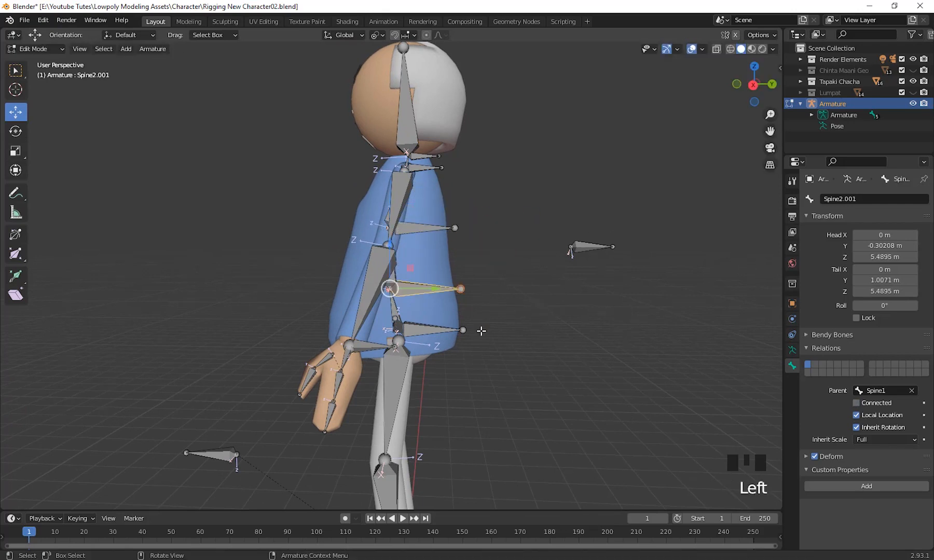
pyautogui.press('g')
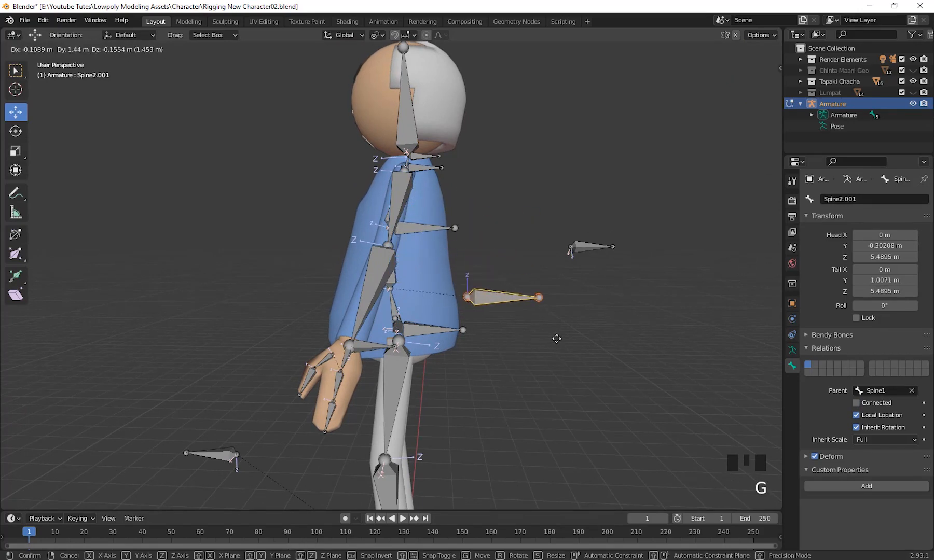
pyautogui.click(555, 339)
# Select the Spine1 bone above the hips, test rotating it, and cancel the rotation.
pyautogui.scroll(3, 534, 333)
pyautogui.moveTo(545, 340); pyautogui.dragTo(502, 307, button='middle')
pyautogui.scroll(3, 503, 306)
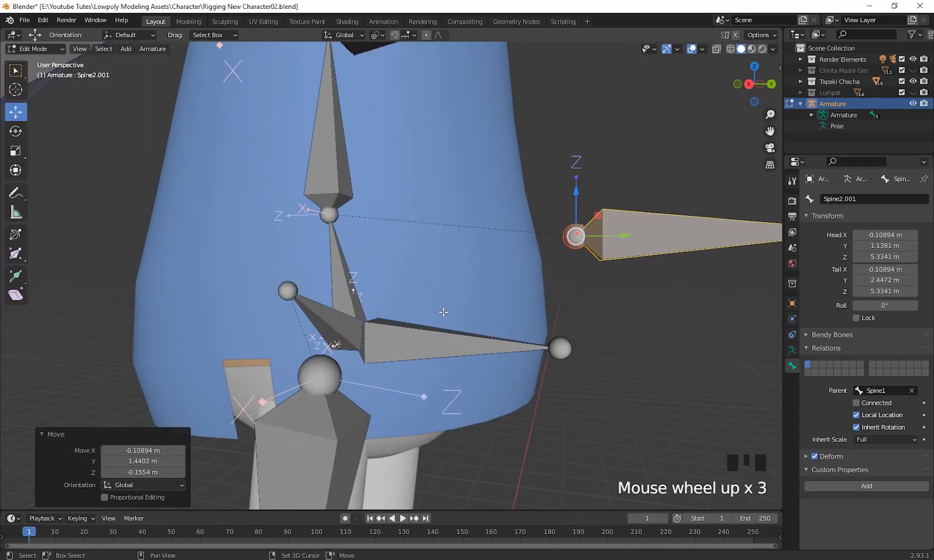
pyautogui.keyDown('shift'); pyautogui.moveTo(602, 278); pyautogui.dragTo(604, 307, button='middle'); pyautogui.keyUp('shift')
pyautogui.click(333, 258)
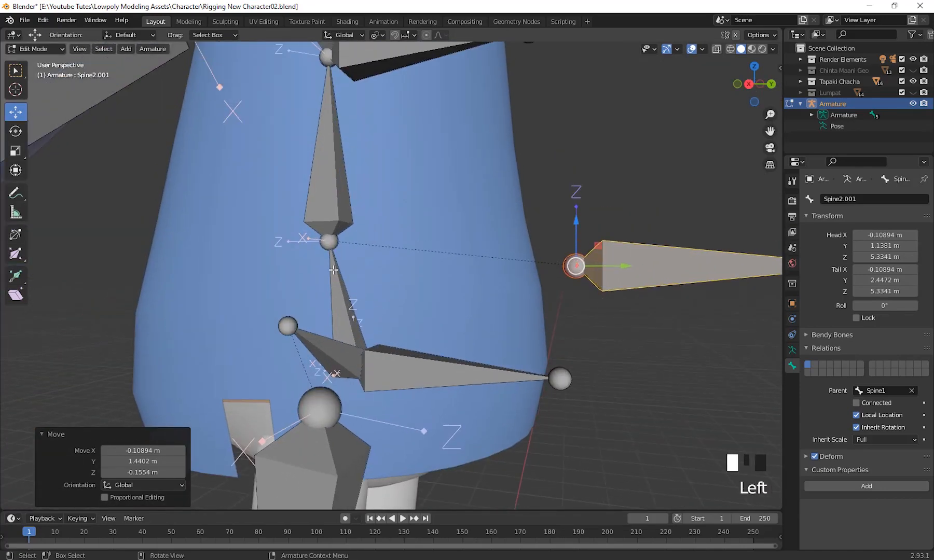
pyautogui.scroll(-1, 414, 354)
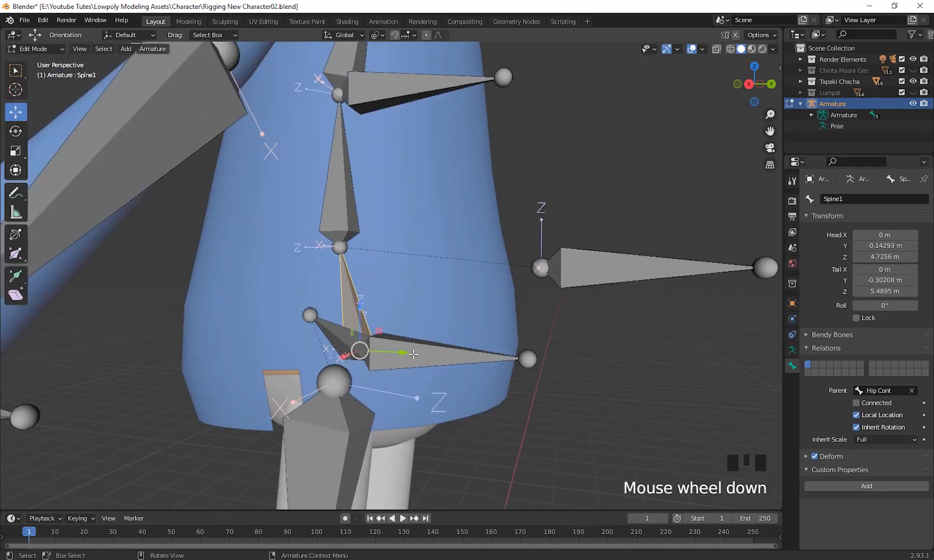
pyautogui.press('r')
pyautogui.rightClick(447, 342)
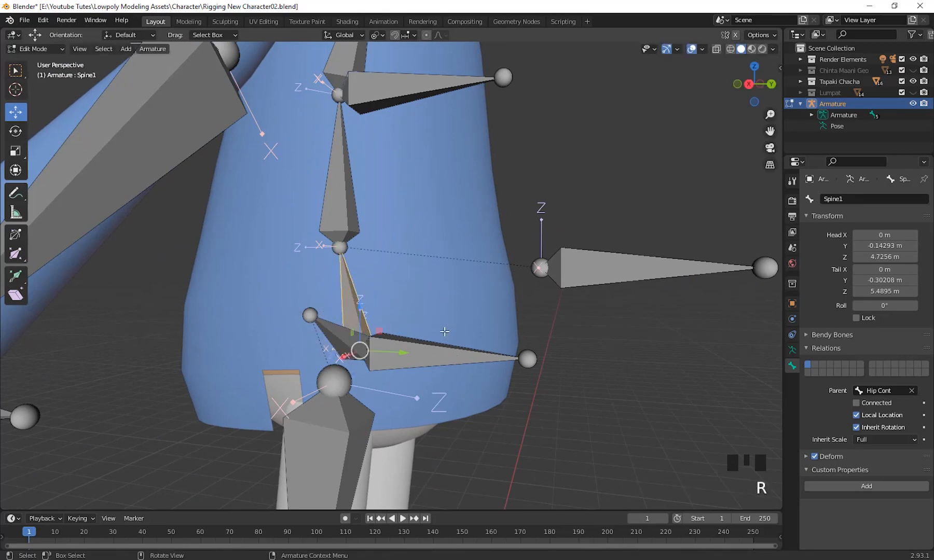
# Delete the control bone Spine2.001 behind the body.
pyautogui.scroll(3, 444, 332)
pyautogui.scroll(-4, 402, 302)
pyautogui.click(525, 295)
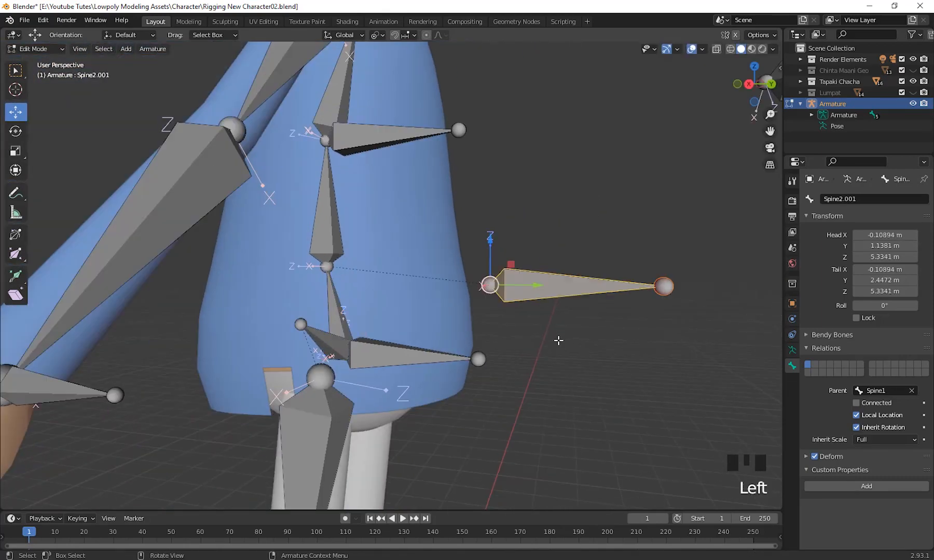
pyautogui.press('Delete')
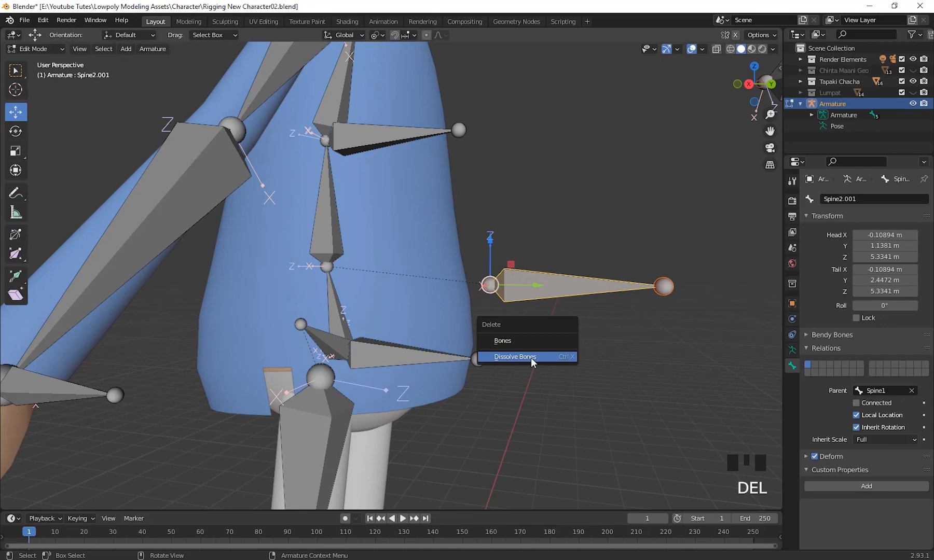
pyautogui.click(530, 343)
# Parent the Spine2 bone to Spine1 with the Connected option.
pyautogui.moveTo(447, 345); pyautogui.dragTo(352, 338, button='middle')
pyautogui.click(299, 227)
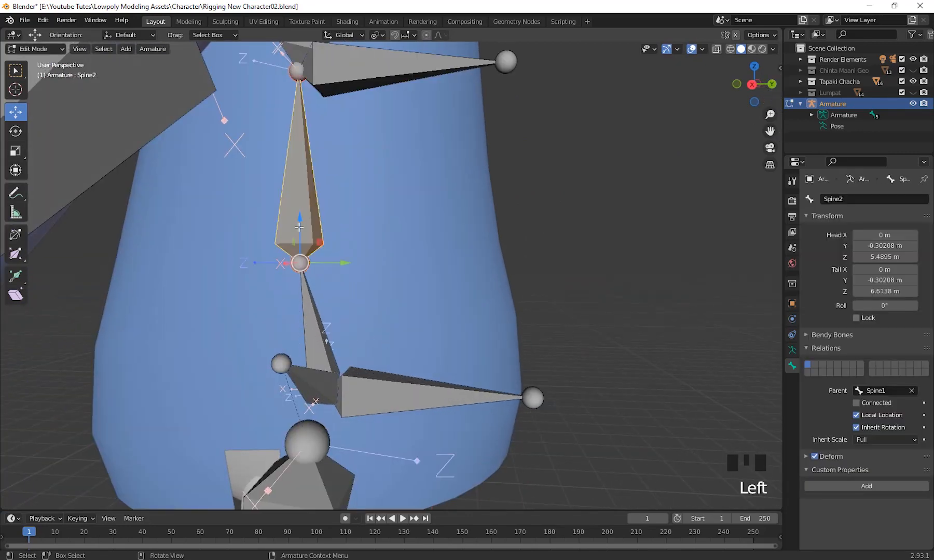
pyautogui.keyDown('shift'); pyautogui.click(314, 313); pyautogui.keyUp('shift')
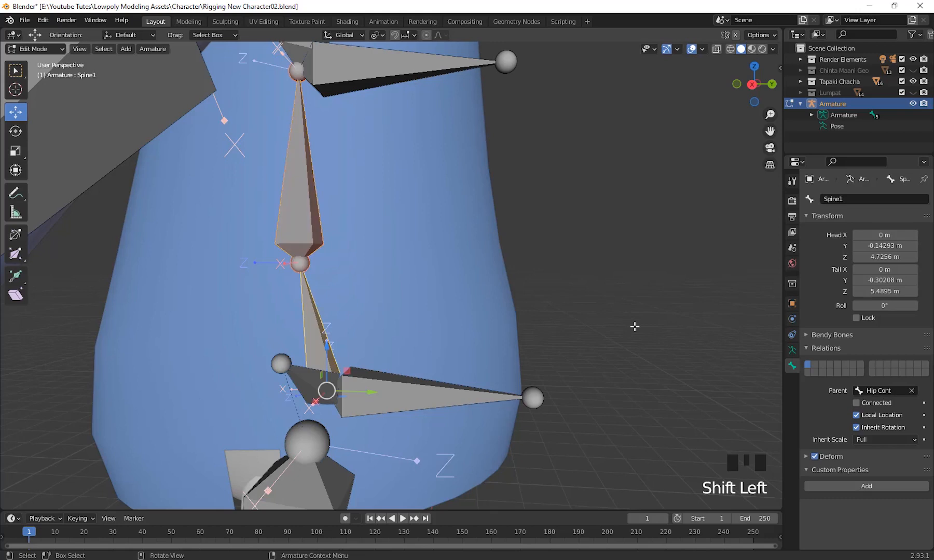
pyautogui.hotkey('ctrl', 'p')
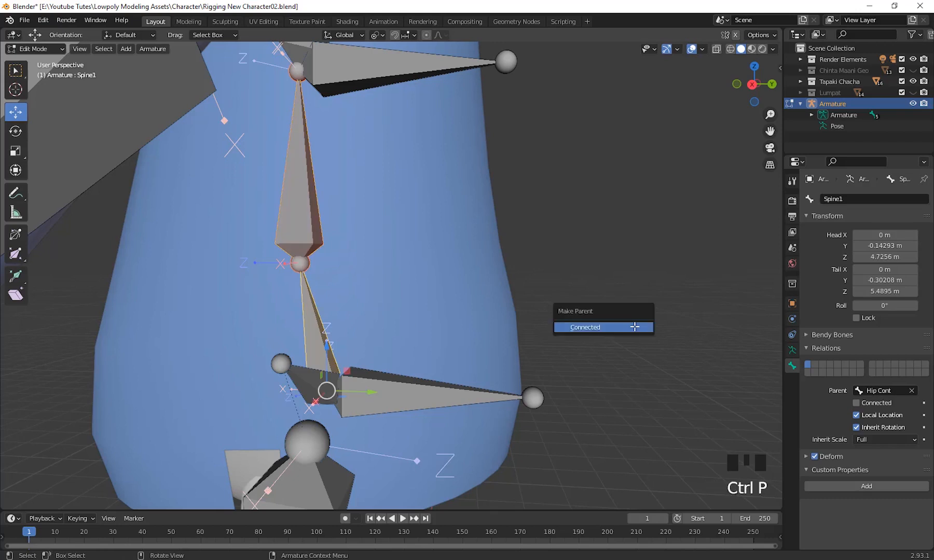
pyautogui.click(615, 326)
pyautogui.scroll(-3, 615, 326)
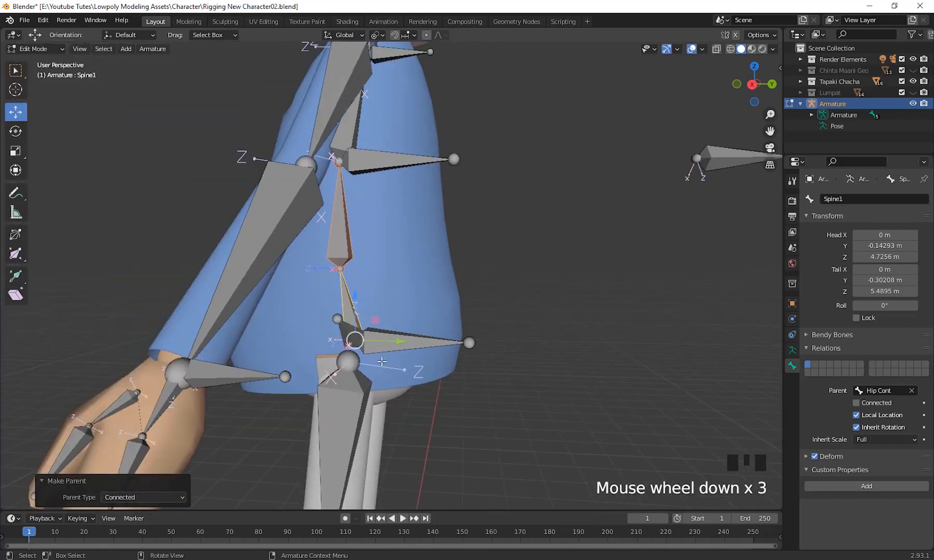
pyautogui.moveTo(614, 326); pyautogui.dragTo(358, 310, button='middle')
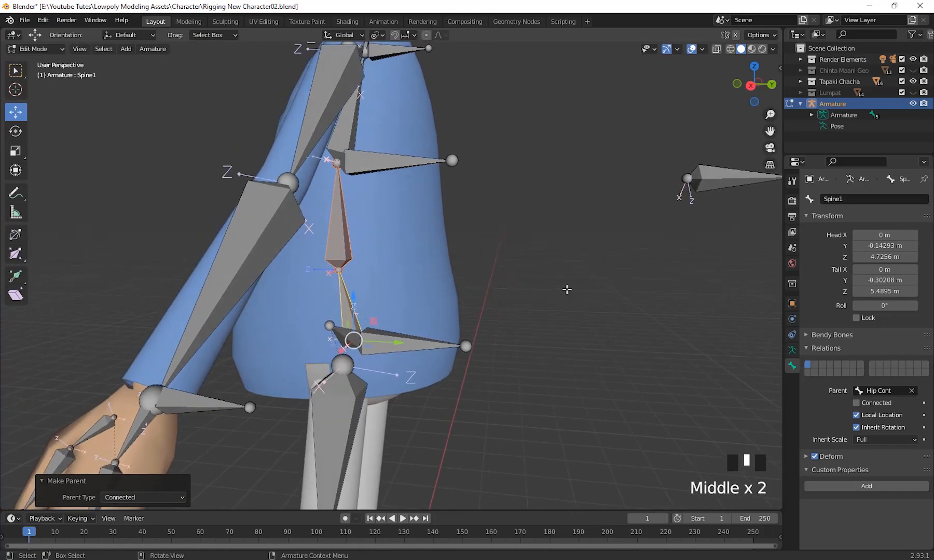
# Select the hip control bone Hip Cont, test moving it, and cancel the move.
pyautogui.click(350, 281)
pyautogui.click(365, 331)
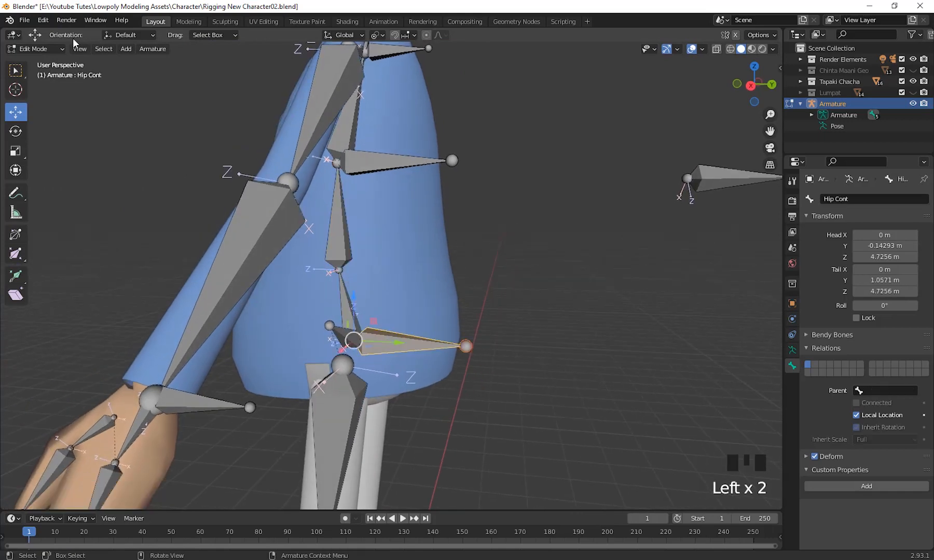
pyautogui.press('g')
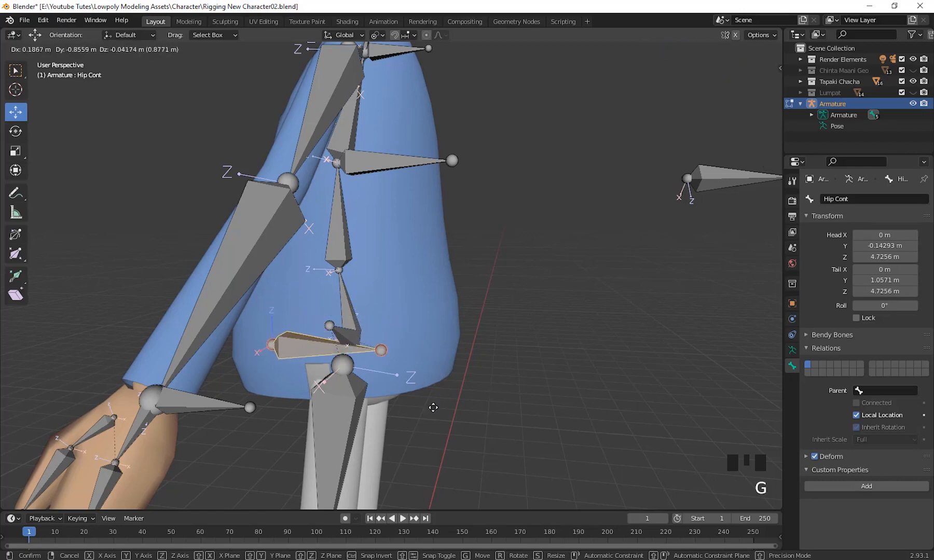
# Switch the armature to Pose Mode, test rotating the Hip Cont bone, and cancel the rotation.
pyautogui.click(54, 50)
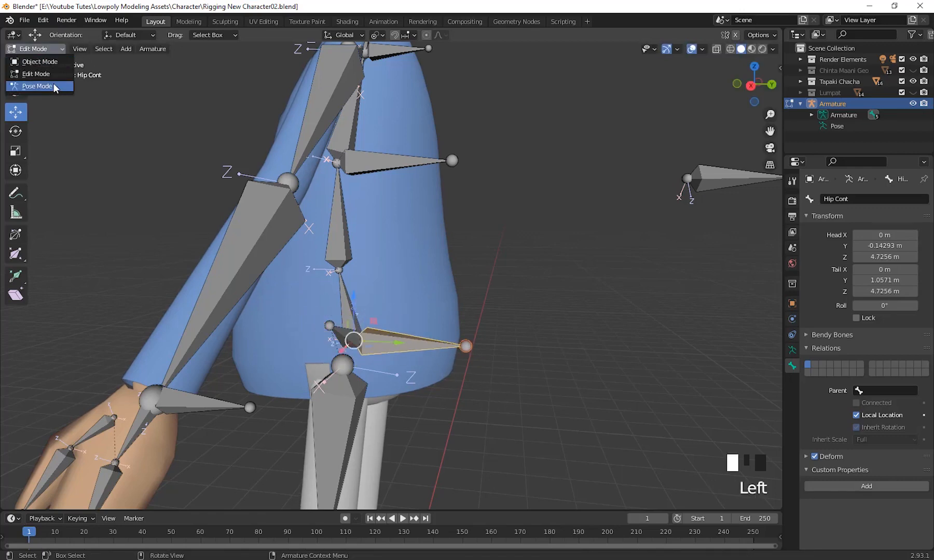
pyautogui.click(54, 86)
pyautogui.click(409, 347)
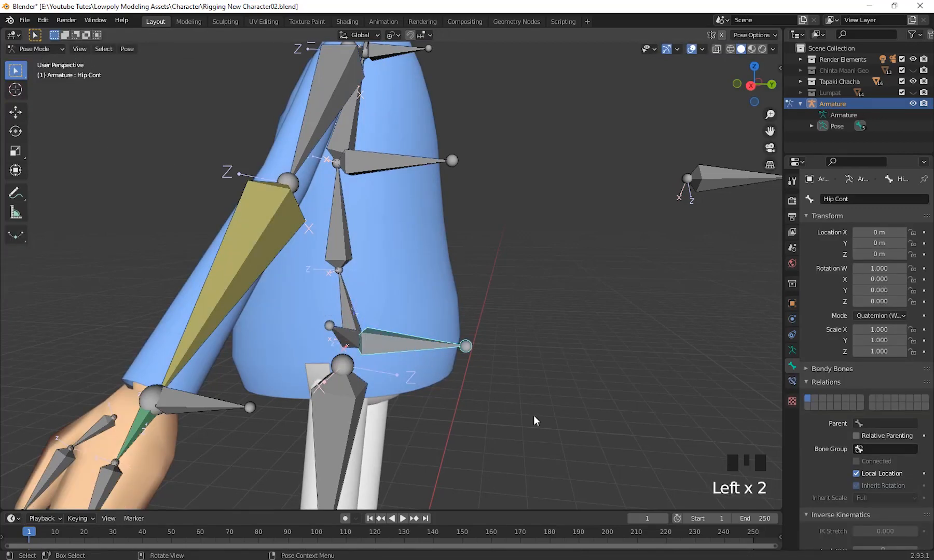
pyautogui.press('r')
pyautogui.press('Escape')
# Select the Spine2 bone, test rotating it in Pose Mode, and cancel the rotation.
pyautogui.click(410, 333)
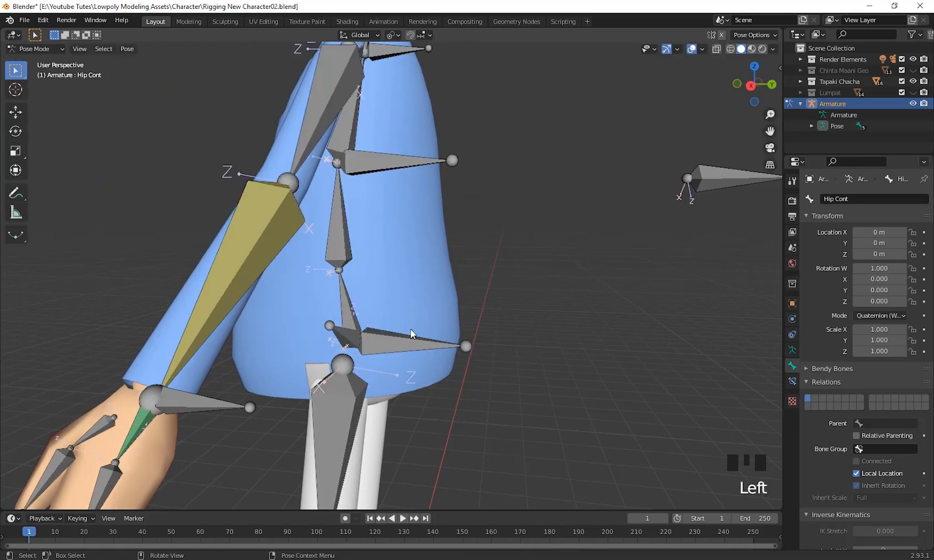
pyautogui.click(342, 222)
pyautogui.press('r')
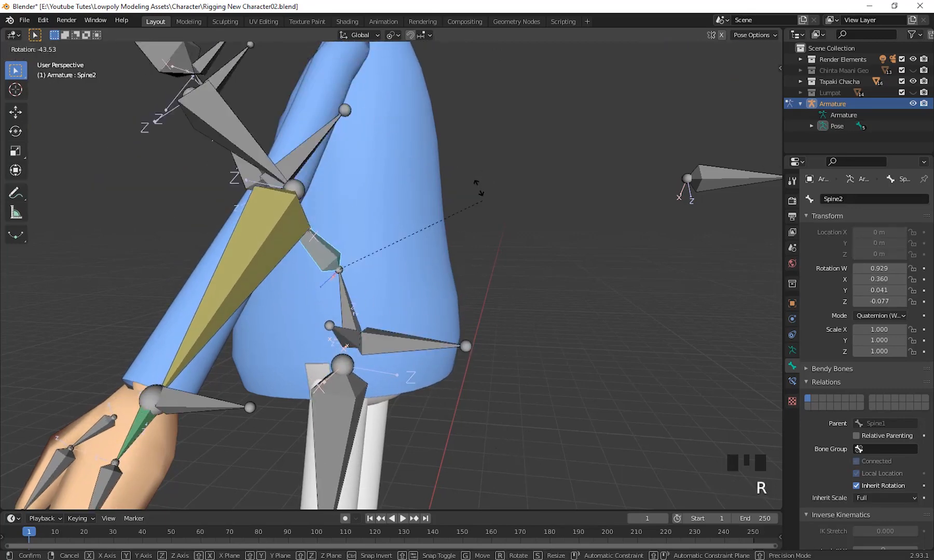
pyautogui.press('Escape')
# Test rotating the control bone Spine2.002 and the Chest bone one after the other, cancelling each rotation.
pyautogui.click(390, 172)
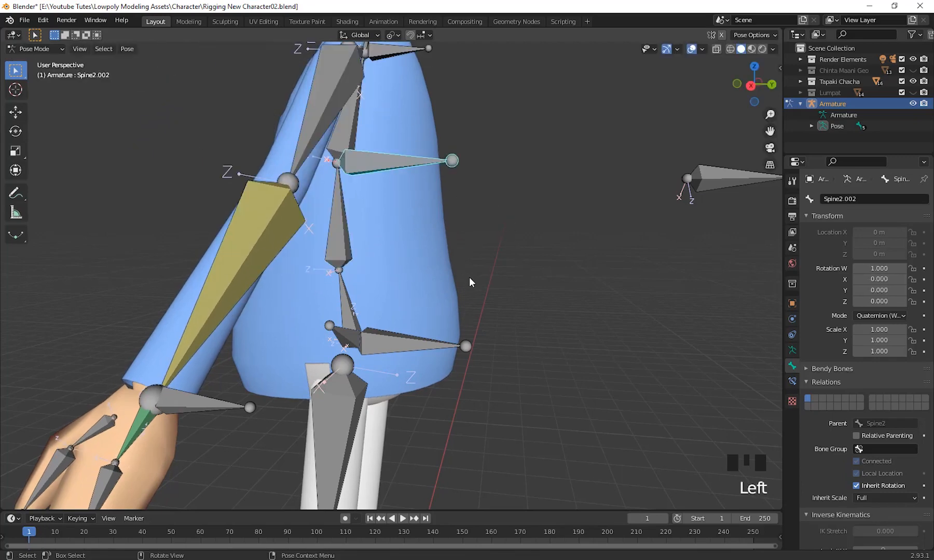
pyautogui.keyDown('shift'); pyautogui.moveTo(551, 307); pyautogui.dragTo(555, 409, button='middle'); pyautogui.keyUp('shift')
pyautogui.press('r')
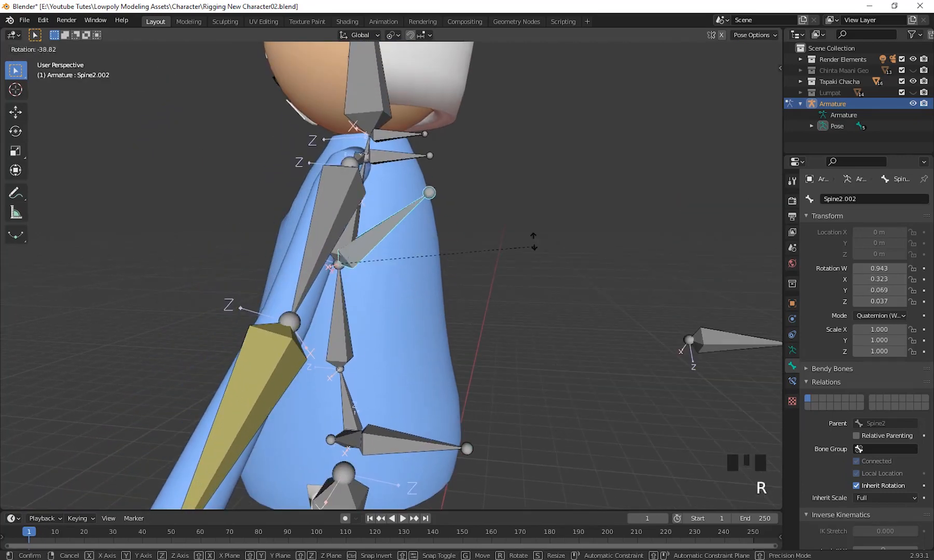
pyautogui.rightClick(565, 434)
pyautogui.click(348, 241)
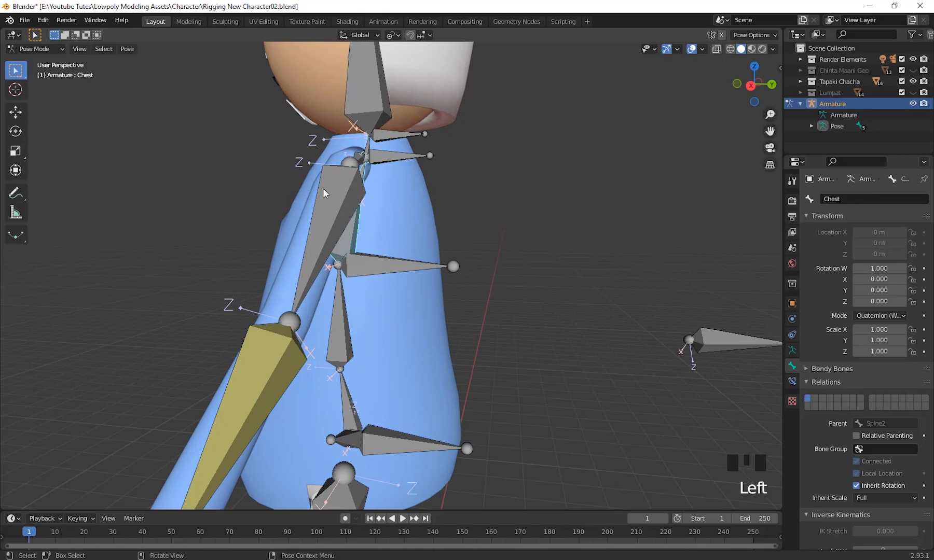
pyautogui.press('r')
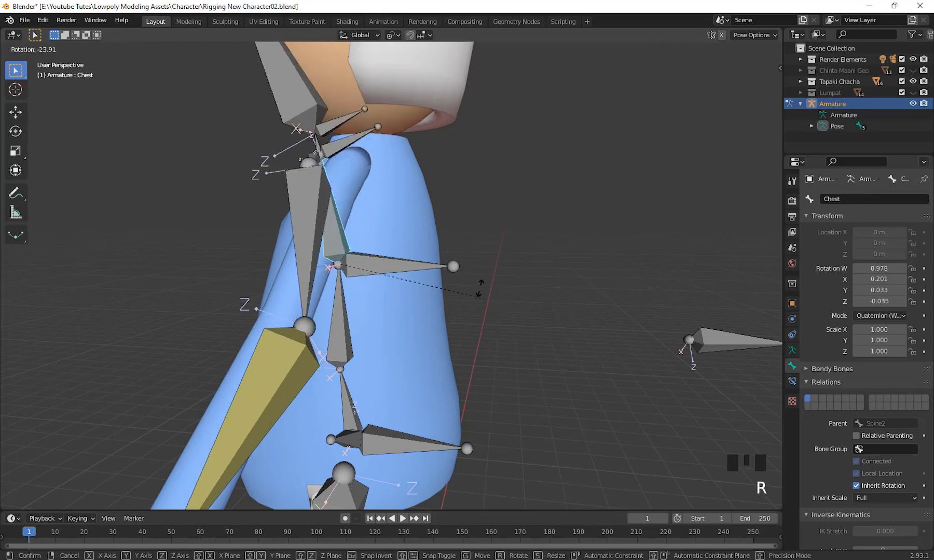
pyautogui.rightClick(495, 316)
# Examine the chain of spine, chest and neck bones inside the torso, and clear the bone selection.
pyautogui.scroll(3, 488, 354)
pyautogui.keyDown('shift'); pyautogui.moveTo(489, 354); pyautogui.dragTo(355, 136, button='middle'); pyautogui.keyUp('shift')
pyautogui.scroll(-1, 379, 248)
pyautogui.keyDown('shift'); pyautogui.moveTo(379, 248); pyautogui.dragTo(357, 227, button='middle'); pyautogui.keyUp('shift')
pyautogui.scroll(-2, 346, 235)
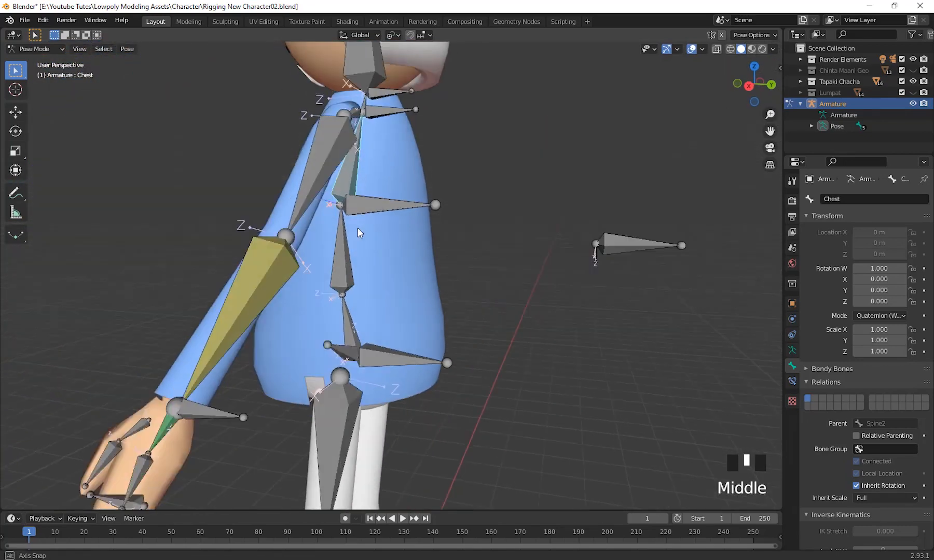
pyautogui.scroll(1, 369, 272)
pyautogui.keyDown('shift'); pyautogui.moveTo(368, 273); pyautogui.dragTo(393, 138, button='middle'); pyautogui.keyUp('shift')
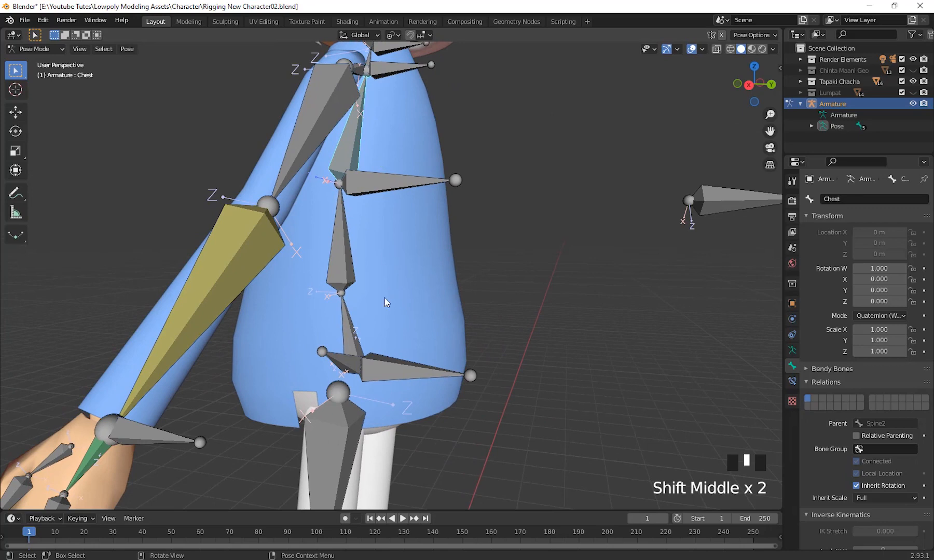
pyautogui.click(392, 326)
pyautogui.moveTo(392, 325); pyautogui.dragTo(351, 267, button='middle')
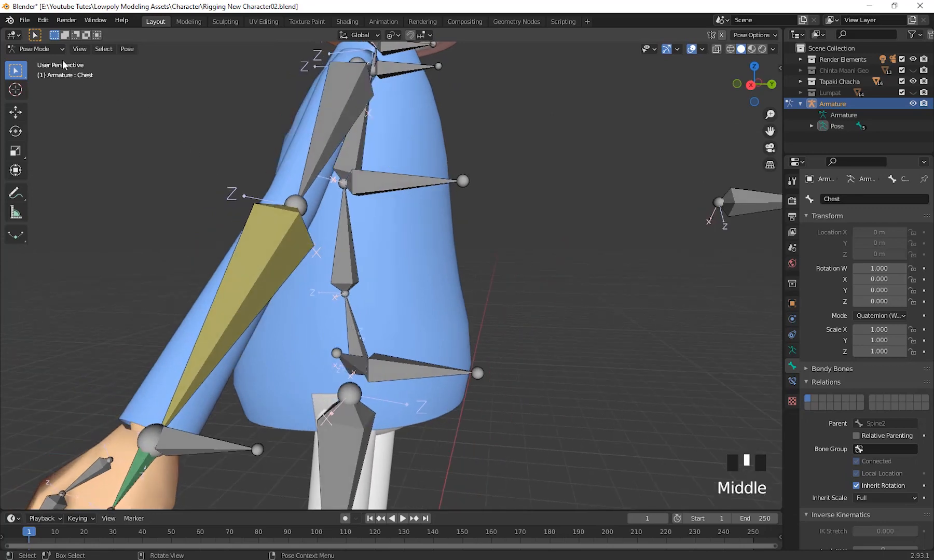
# Return to Edit Mode and extrude a control bone about 1.3 m backwards along Y from the joint between Spine1 and Spine2.
pyautogui.click(52, 49)
pyautogui.click(26, 74)
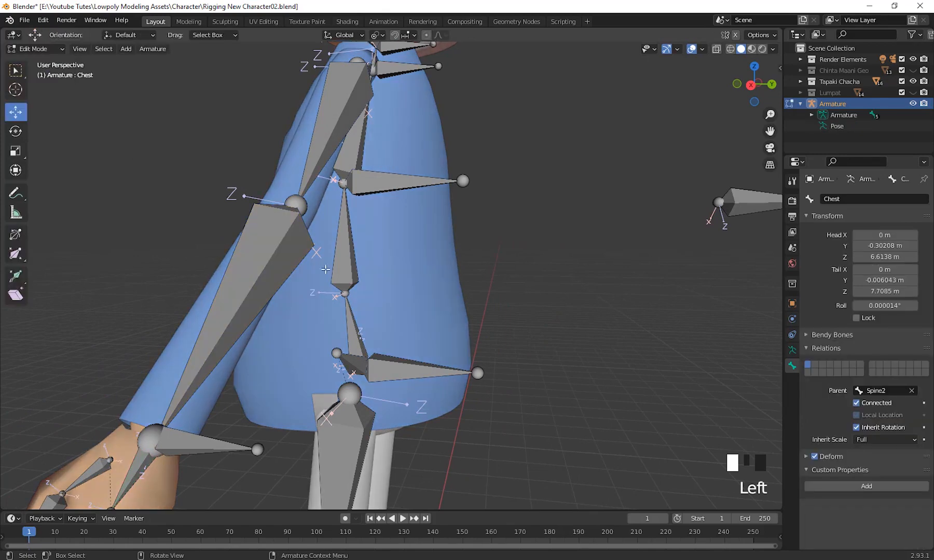
pyautogui.click(343, 293)
pyautogui.moveTo(344, 293); pyautogui.dragTo(469, 328, button='middle')
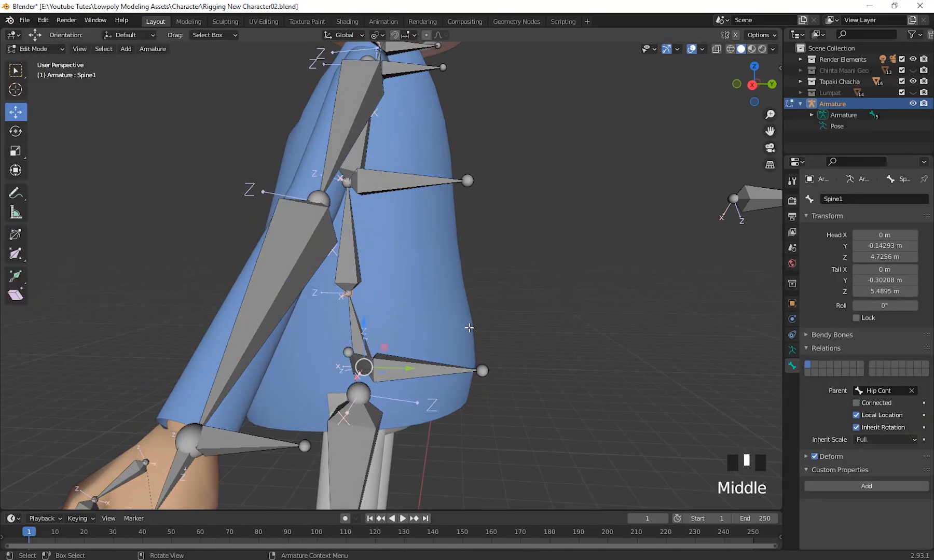
pyautogui.press('KP_3')
pyautogui.press('e')
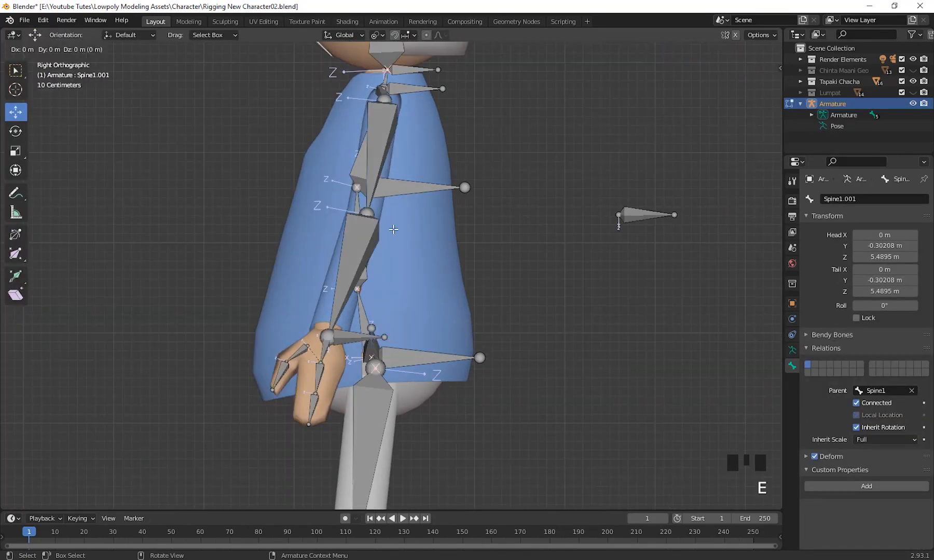
pyautogui.click(507, 233)
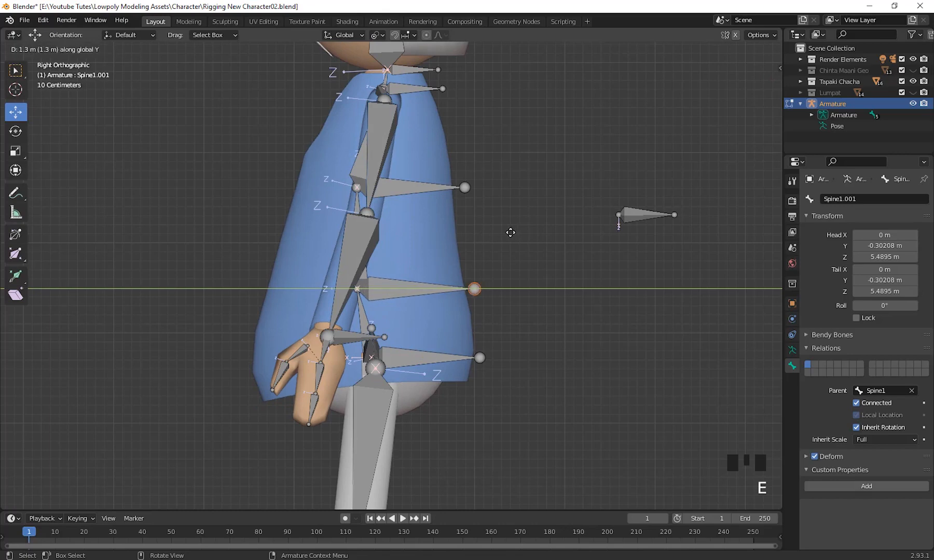
pyautogui.scroll(3, 506, 233)
pyautogui.keyDown('shift'); pyautogui.moveTo(504, 277); pyautogui.dragTo(456, 311, button='middle'); pyautogui.keyUp('shift')
pyautogui.scroll(-3, 463, 285)
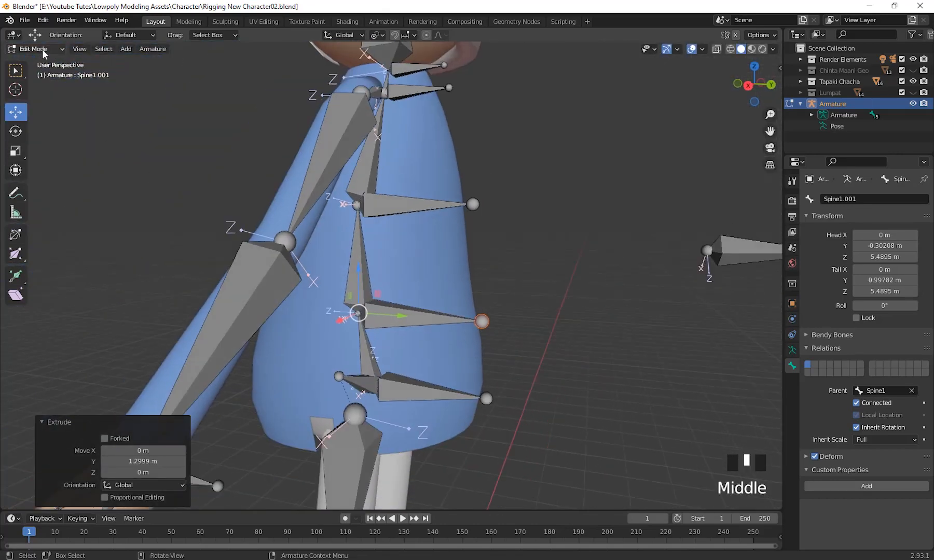
pyautogui.moveTo(550, 332); pyautogui.dragTo(607, 338, button='middle')
pyautogui.click(523, 335)
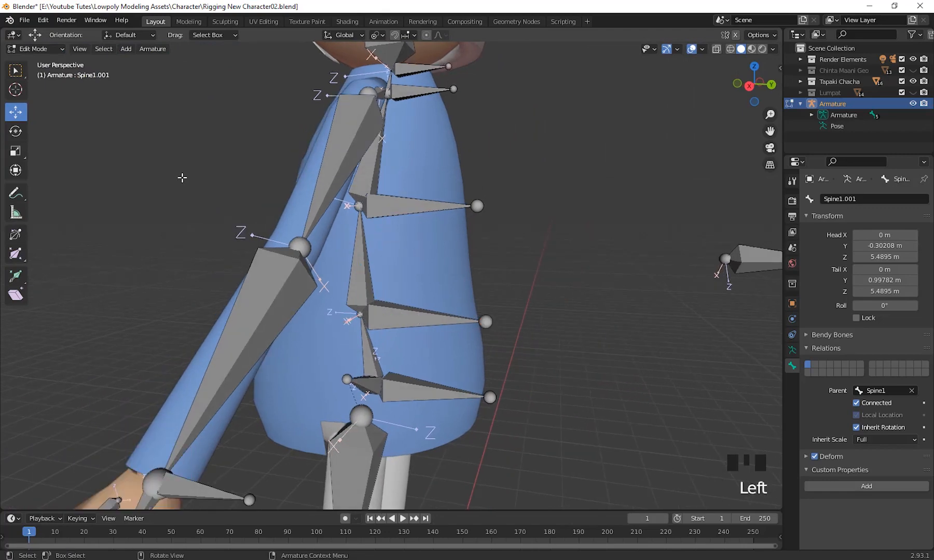
# Parent the Spine2 bone to the control bone Spine1.001 with Keep Offset.
pyautogui.doubleClick(400, 312)
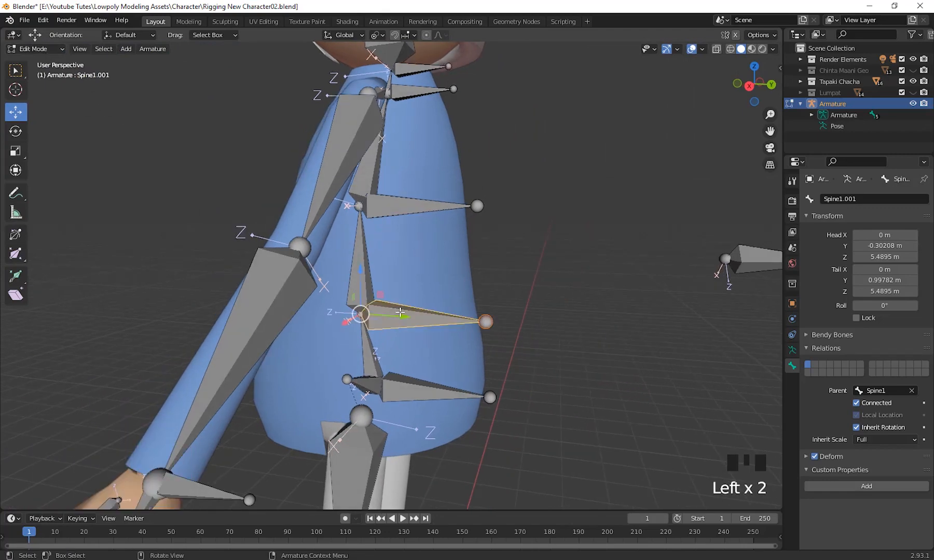
pyautogui.scroll(-2, 446, 345)
pyautogui.keyDown('shift'); pyautogui.moveTo(446, 345); pyautogui.dragTo(481, 347, button='middle'); pyautogui.keyUp('shift')
pyautogui.scroll(2, 415, 290)
pyautogui.keyDown('shift'); pyautogui.moveTo(357, 236); pyautogui.dragTo(358, 249, button='middle'); pyautogui.keyUp('shift')
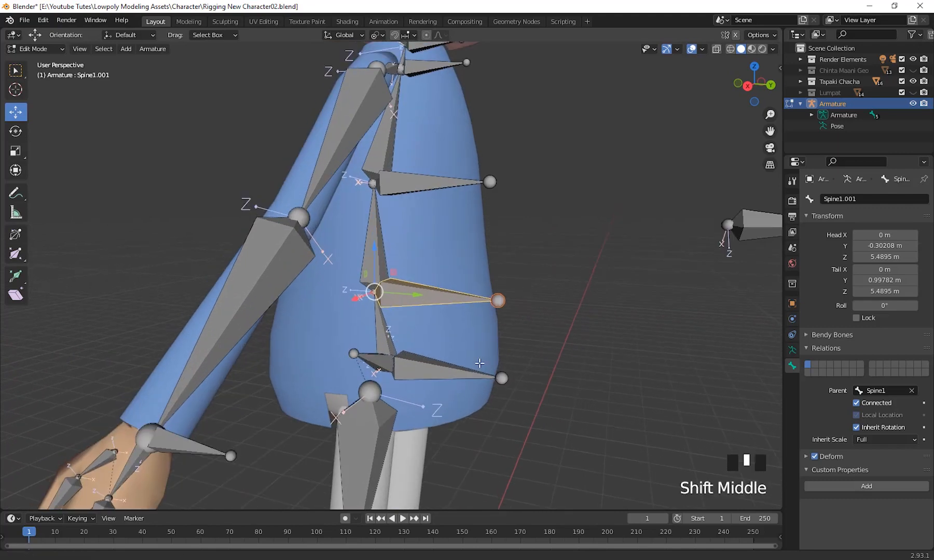
pyautogui.click(373, 236)
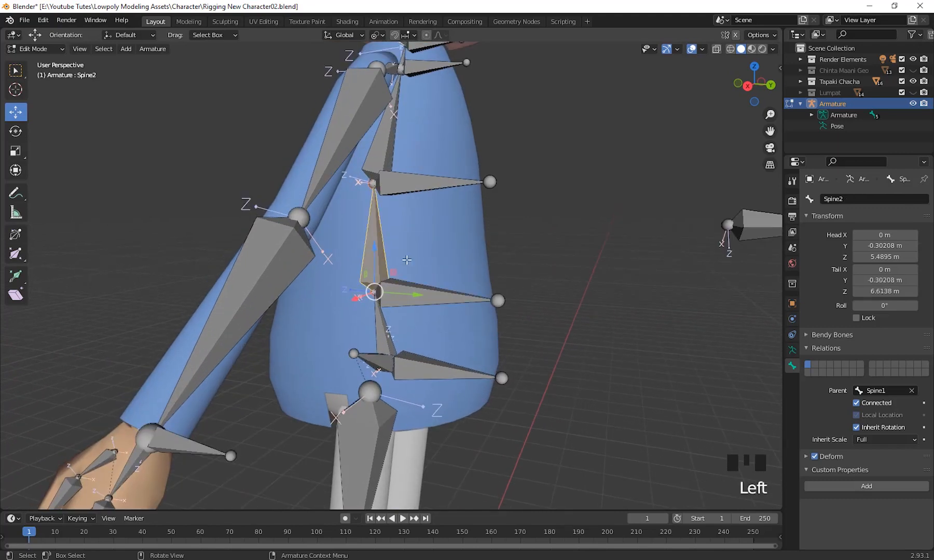
pyautogui.keyDown('shift'); pyautogui.click(434, 301); pyautogui.keyUp('shift')
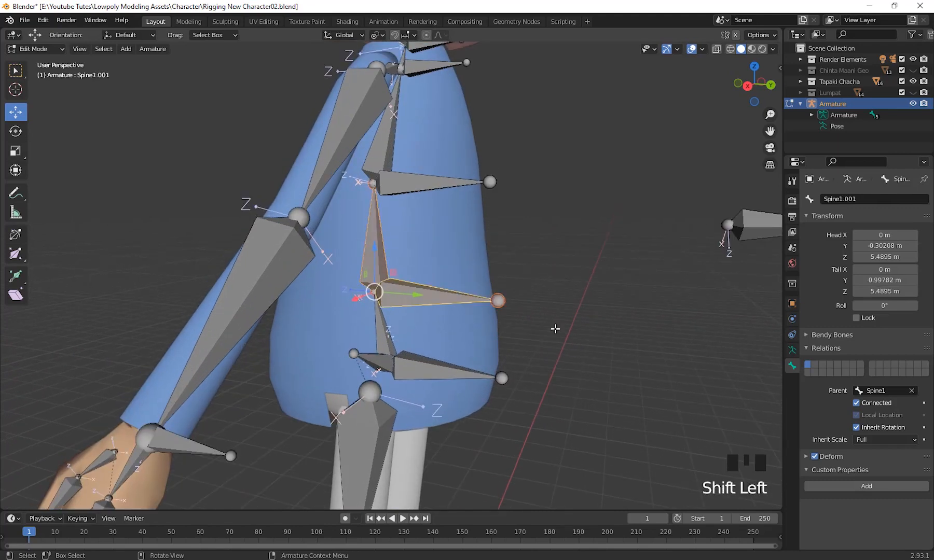
pyautogui.hotkey('ctrl', 'p')
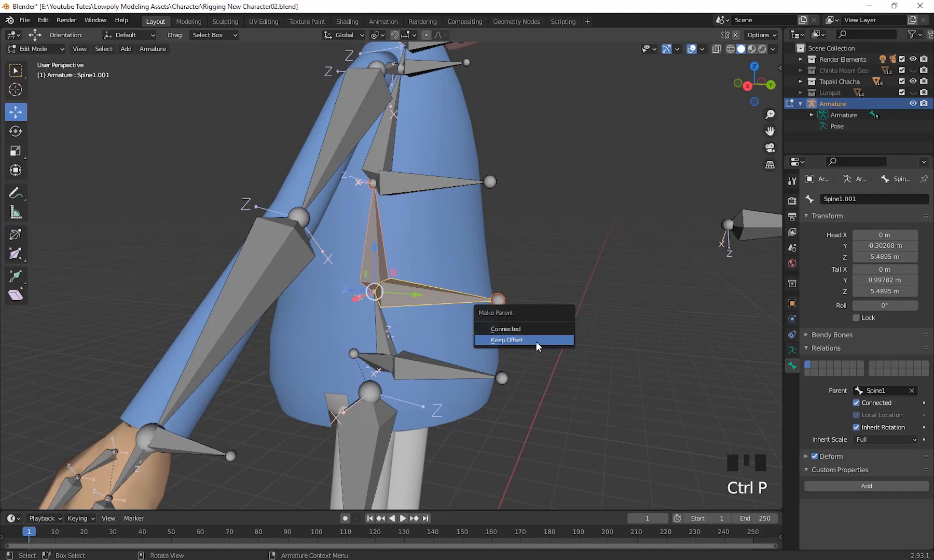
pyautogui.click(537, 346)
# Parent the Chest bone to the control bone Spine2.002 with Keep Offset.
pyautogui.moveTo(409, 278); pyautogui.dragTo(410, 206, button='middle')
pyautogui.click(388, 149)
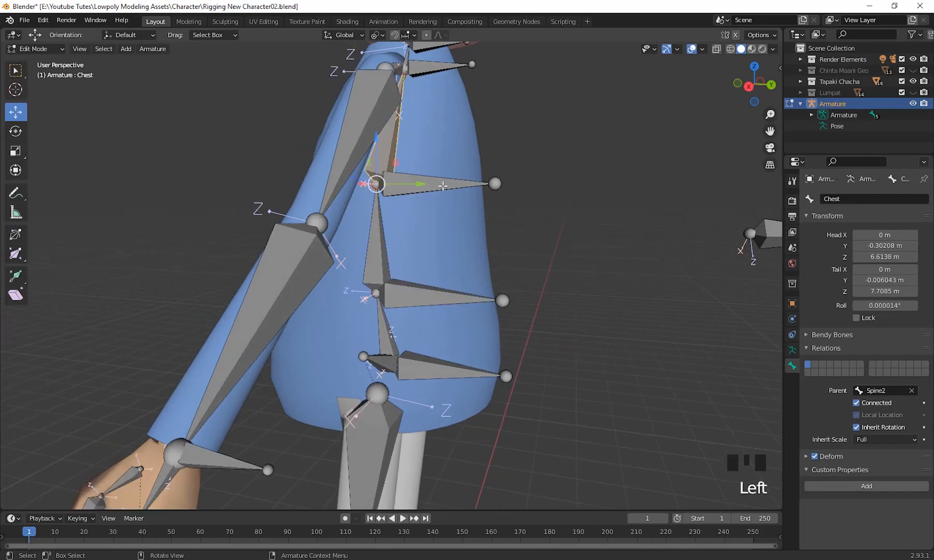
pyautogui.keyDown('shift'); pyautogui.click(386, 184); pyautogui.keyUp('shift')
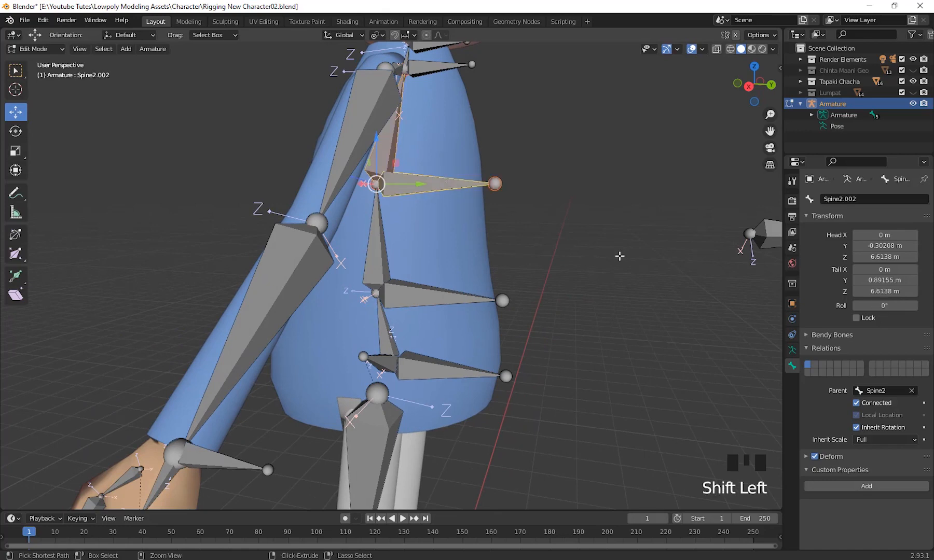
pyautogui.hotkey('ctrl', 'p')
pyautogui.click(618, 262)
pyautogui.scroll(-2, 506, 192)
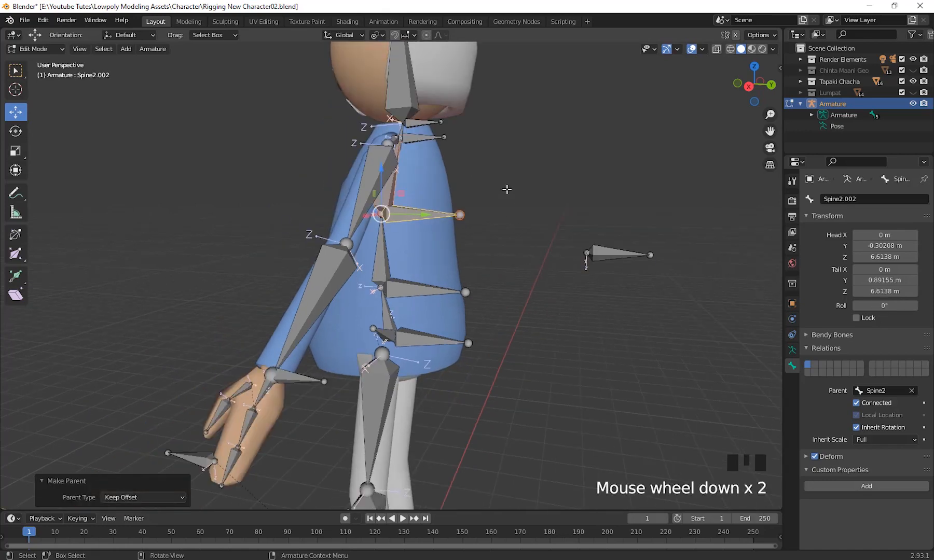
pyautogui.keyDown('shift'); pyautogui.moveTo(506, 192); pyautogui.dragTo(504, 289, button='middle'); pyautogui.keyUp('shift')
pyautogui.scroll(4, 492, 255)
pyautogui.keyDown('shift'); pyautogui.moveTo(492, 255); pyautogui.dragTo(390, 227, button='middle'); pyautogui.keyUp('shift')
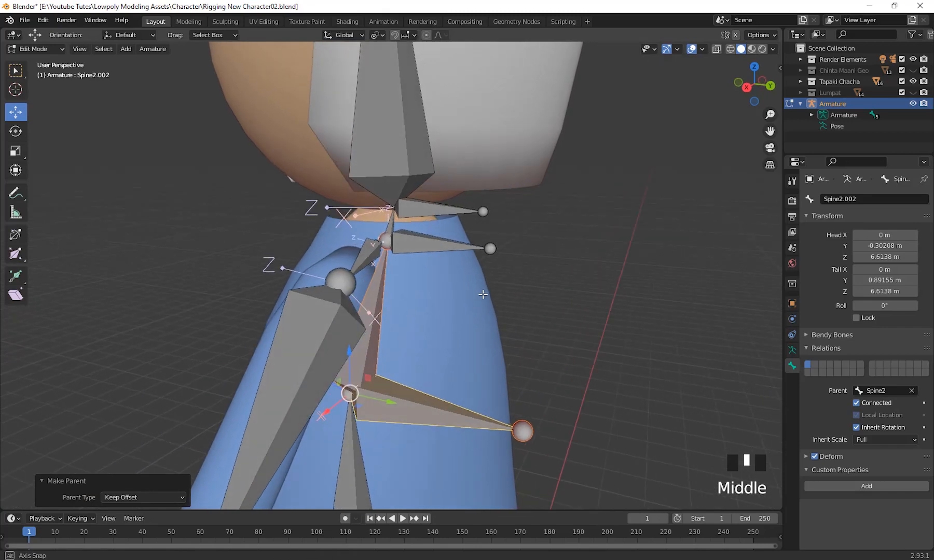
# Parent the Neck bone to the control bone Chest.001 with Keep Offset.
pyautogui.click(390, 226)
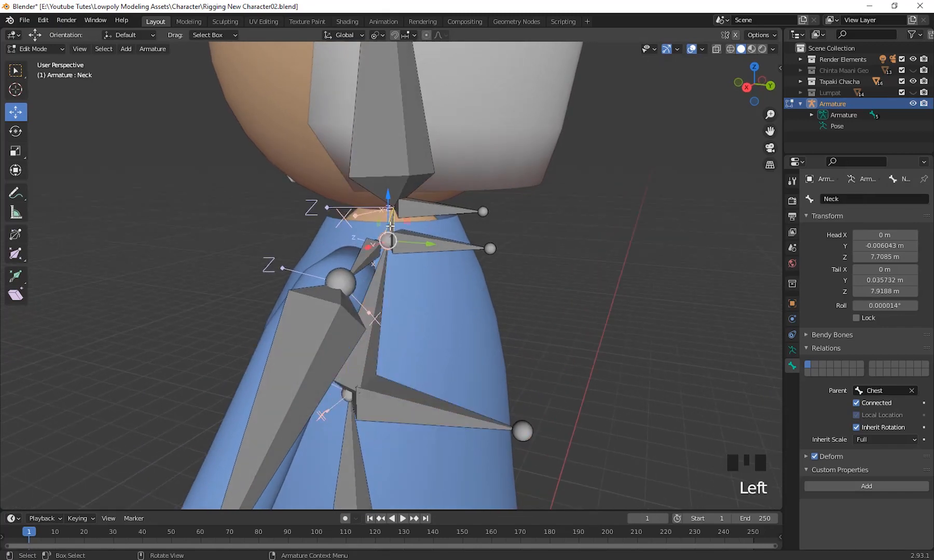
pyautogui.keyDown('shift'); pyautogui.click(455, 248); pyautogui.keyUp('shift')
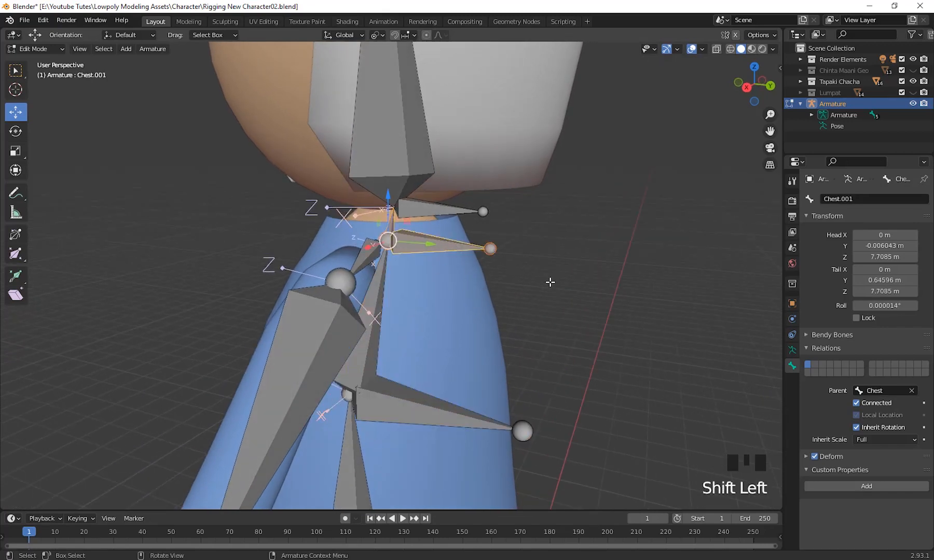
pyautogui.hotkey('ctrl', 'p')
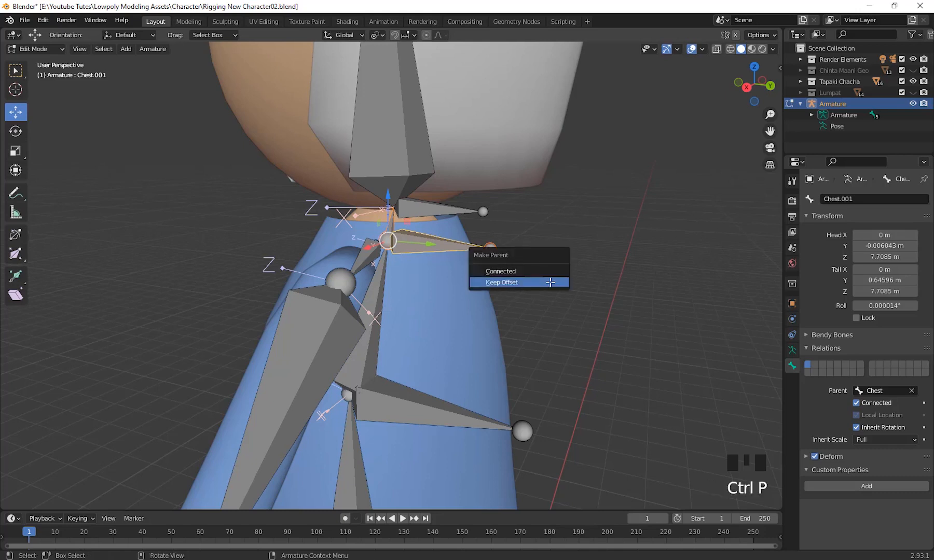
pyautogui.click(549, 281)
# Parent the Head bone to the control bone Neck.001 with Keep Offset.
pyautogui.click(389, 135)
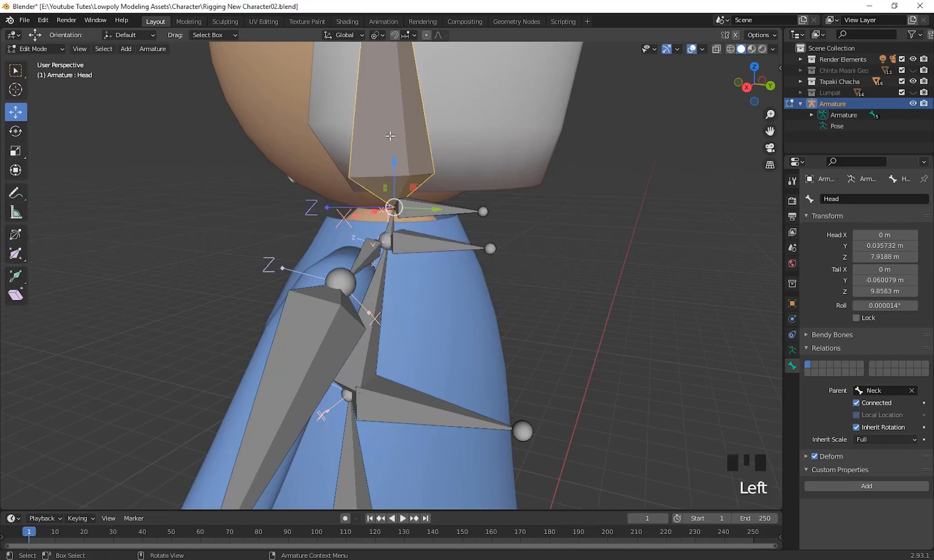
pyautogui.keyDown('shift'); pyautogui.click(499, 215); pyautogui.keyUp('shift')
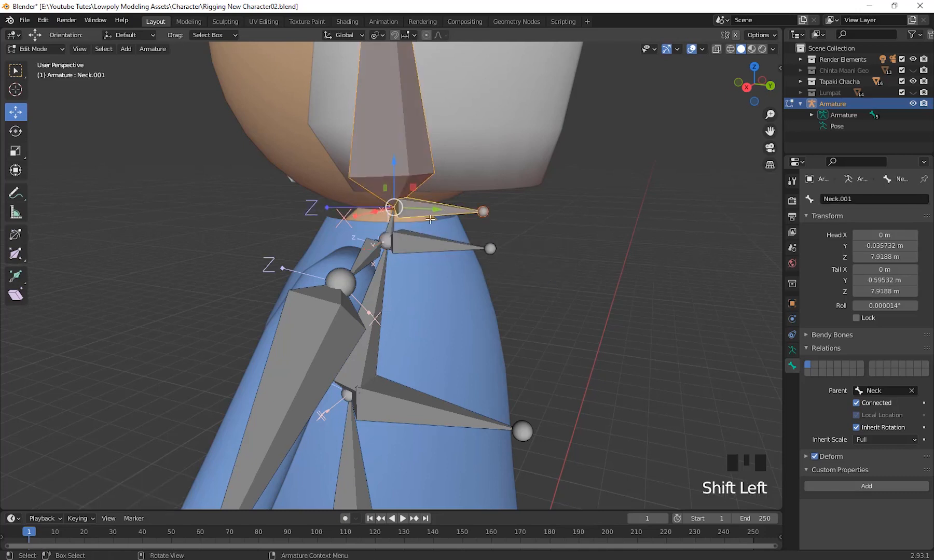
pyautogui.hotkey('ctrl', 'p')
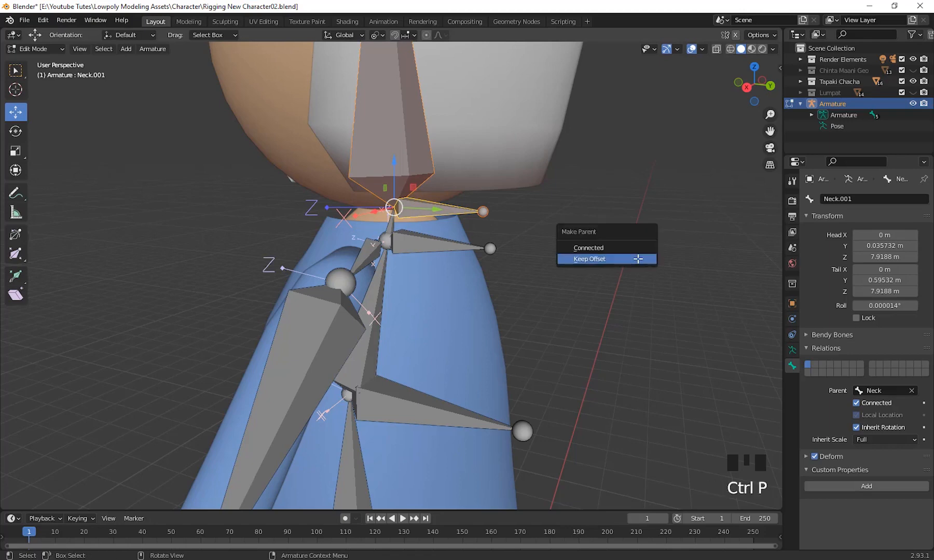
pyautogui.click(637, 258)
# Switch the armature to Pose Mode and test the Hip Cont bone with a trial rotation, then cancel it.
pyautogui.scroll(-3, 592, 304)
pyautogui.keyDown('shift'); pyautogui.moveTo(592, 303); pyautogui.dragTo(501, 335, button='middle'); pyautogui.keyUp('shift')
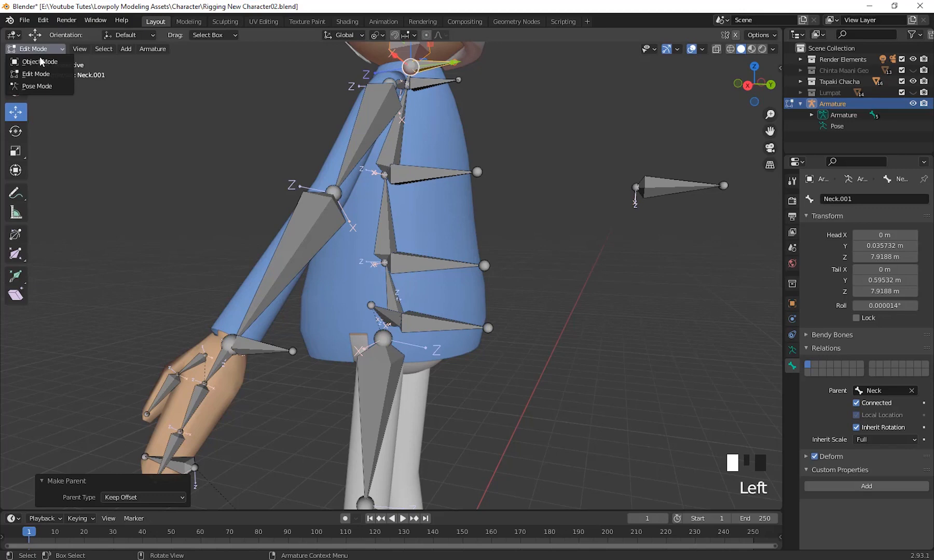
pyautogui.click(52, 86)
pyautogui.click(426, 335)
pyautogui.moveTo(576, 373); pyautogui.dragTo(570, 401, button='middle')
pyautogui.press('r')
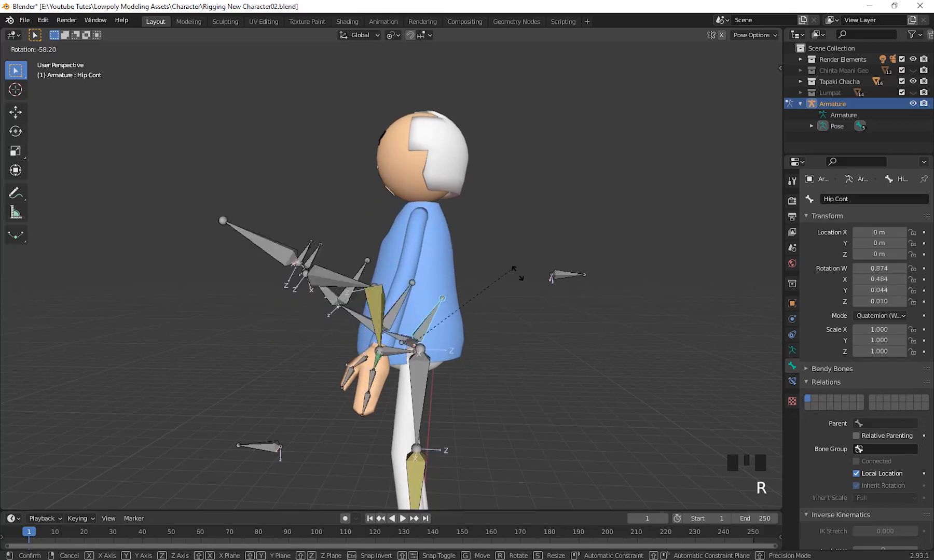
pyautogui.rightClick(443, 309)
# Test the control bones Spine1.001 and Spine2.002 with a trial rotation each, cancelling both.
pyautogui.click(443, 310)
pyautogui.moveTo(569, 421); pyautogui.dragTo(571, 412, button='middle')
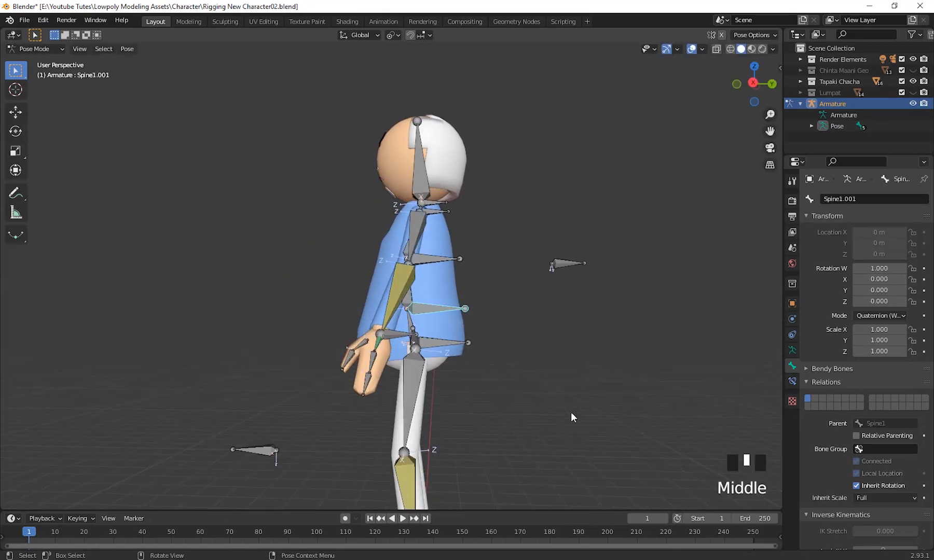
pyautogui.press('r')
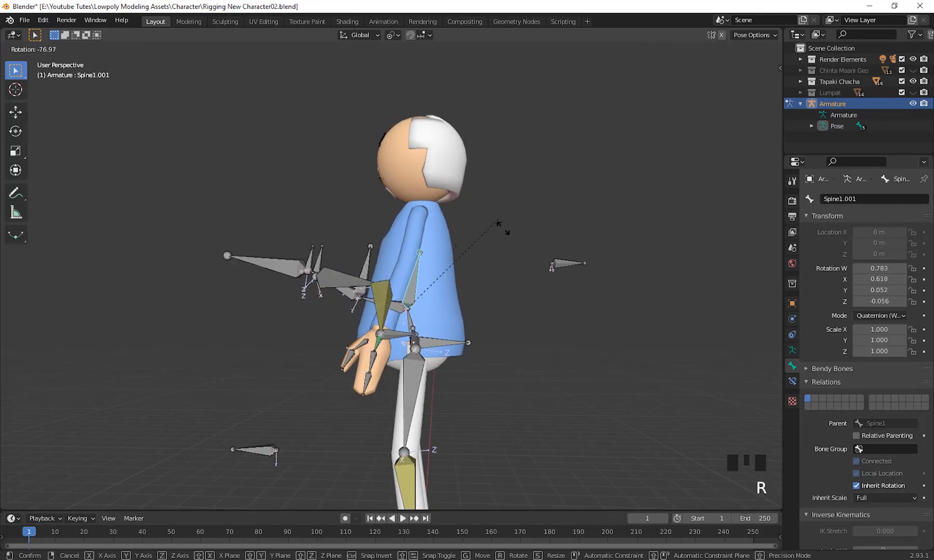
pyautogui.rightClick(470, 265)
pyautogui.click(437, 255)
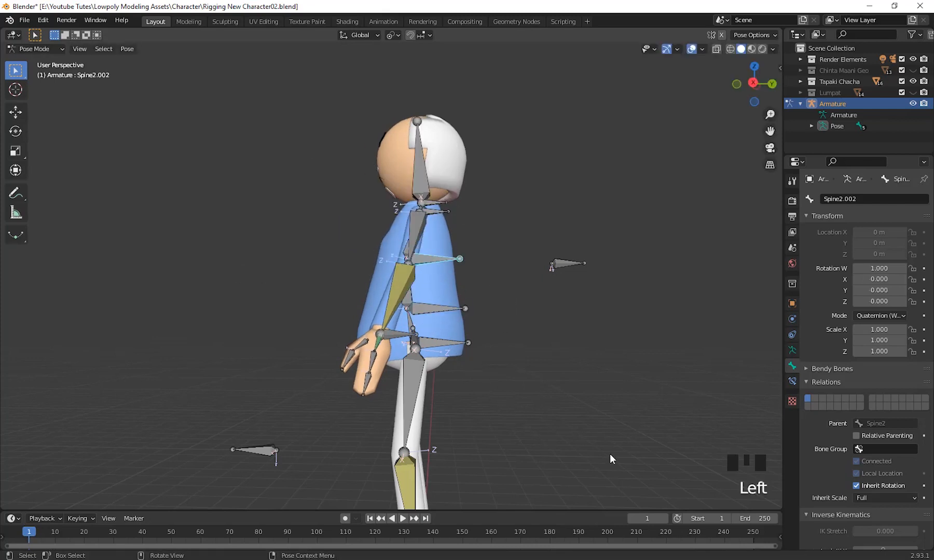
pyautogui.press('r')
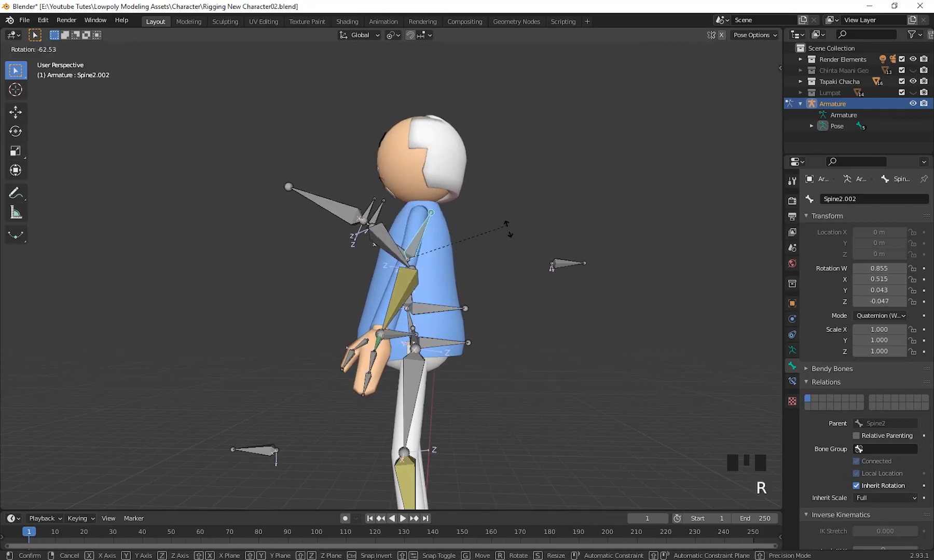
pyautogui.rightClick(491, 310)
# Test the control bones Chest.001 and Neck.001 with a trial rotation each, cancelling both.
pyautogui.click(434, 217)
pyautogui.middleClick(609, 440)
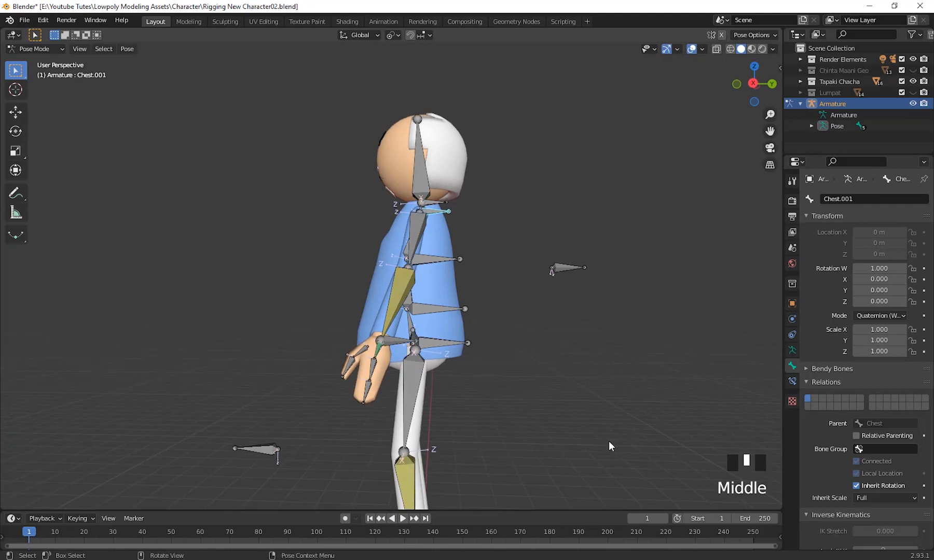
pyautogui.press('r')
pyautogui.rightClick(471, 212)
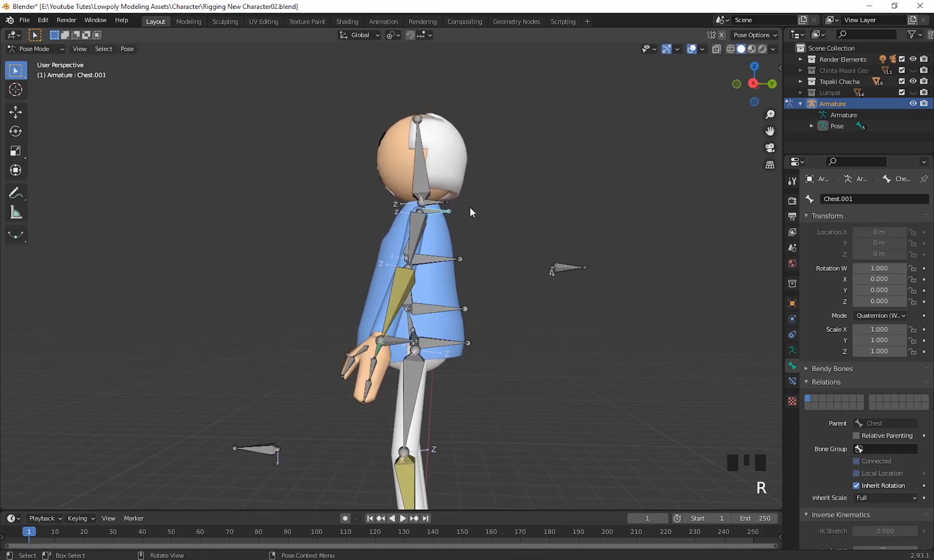
pyautogui.click(437, 211)
pyautogui.moveTo(437, 211); pyautogui.dragTo(580, 337, button='middle')
pyautogui.scroll(2, 580, 341)
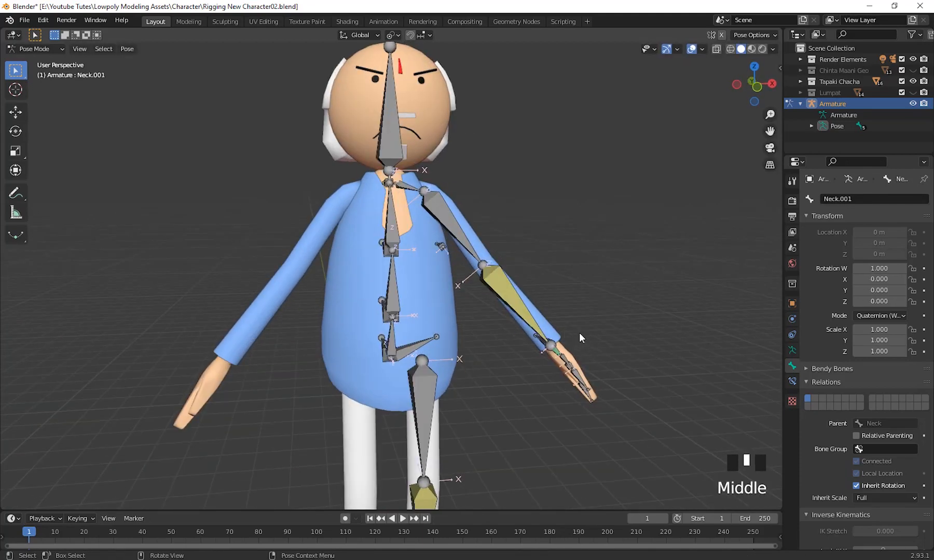
pyautogui.scroll(-2, 579, 306)
pyautogui.press('r')
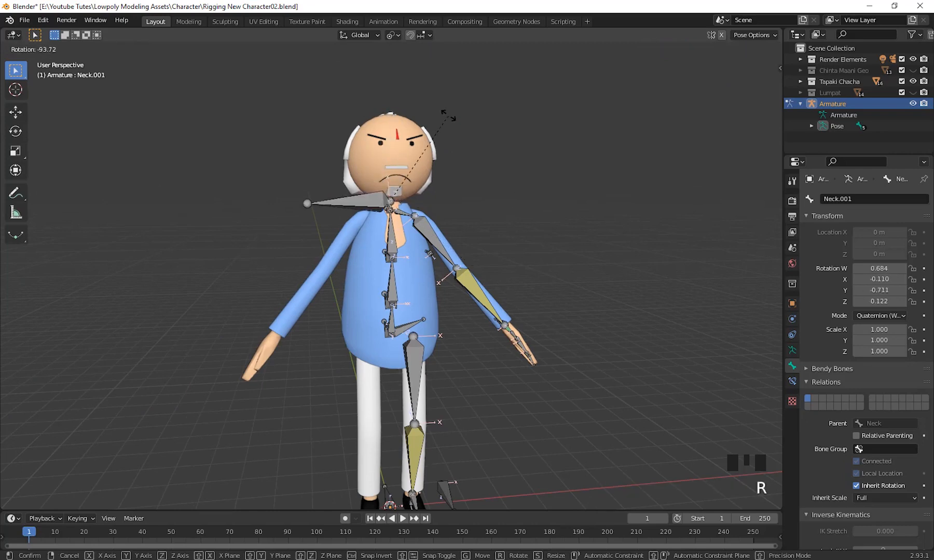
pyautogui.rightClick(469, 400)
# Select the control bone Spine1.001 behind the lower torso and open its name for editing.
pyautogui.scroll(-1, 568, 371)
pyautogui.moveTo(567, 371); pyautogui.dragTo(595, 335, button='middle')
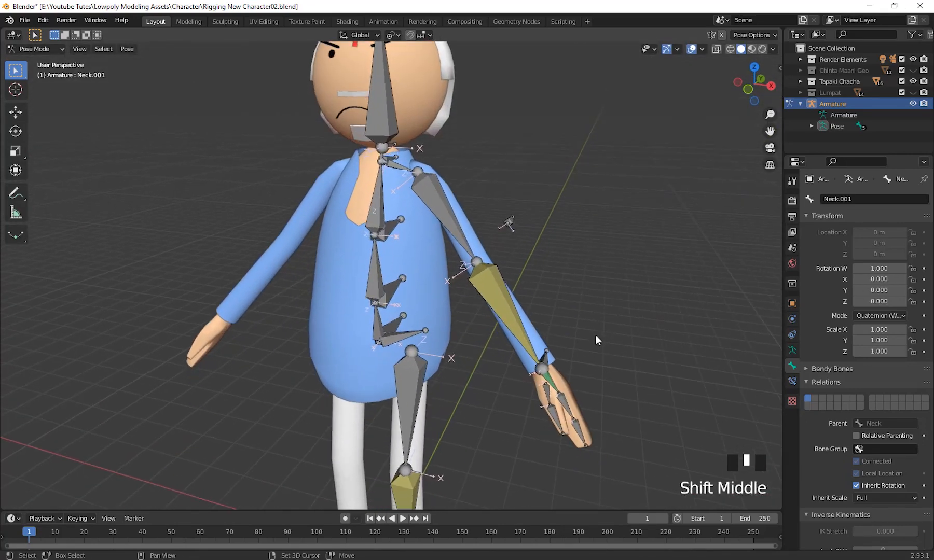
pyautogui.keyDown('shift'); pyautogui.moveTo(419, 425); pyautogui.dragTo(427, 318, button='middle'); pyautogui.keyUp('shift')
pyautogui.scroll(2, 442, 372)
pyautogui.click(398, 384)
pyautogui.click(416, 310)
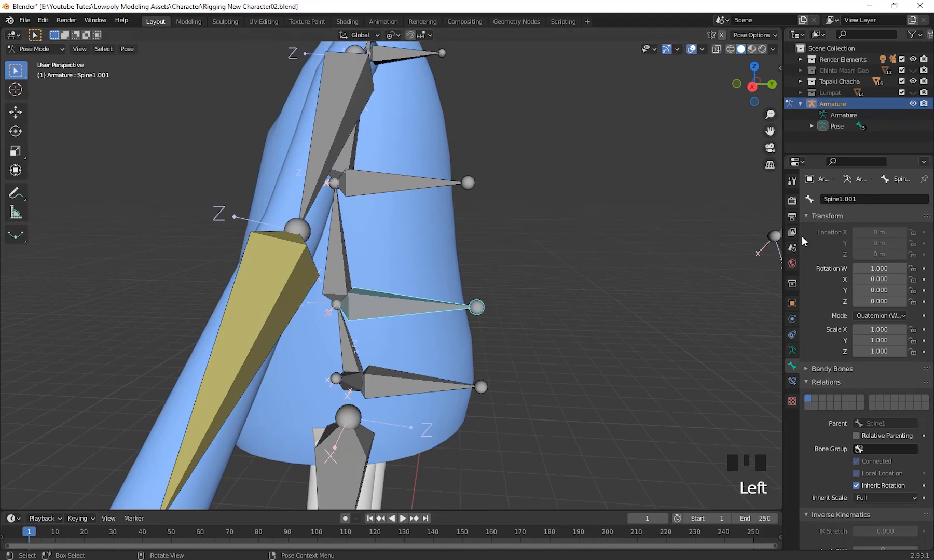
pyautogui.doubleClick(865, 200)
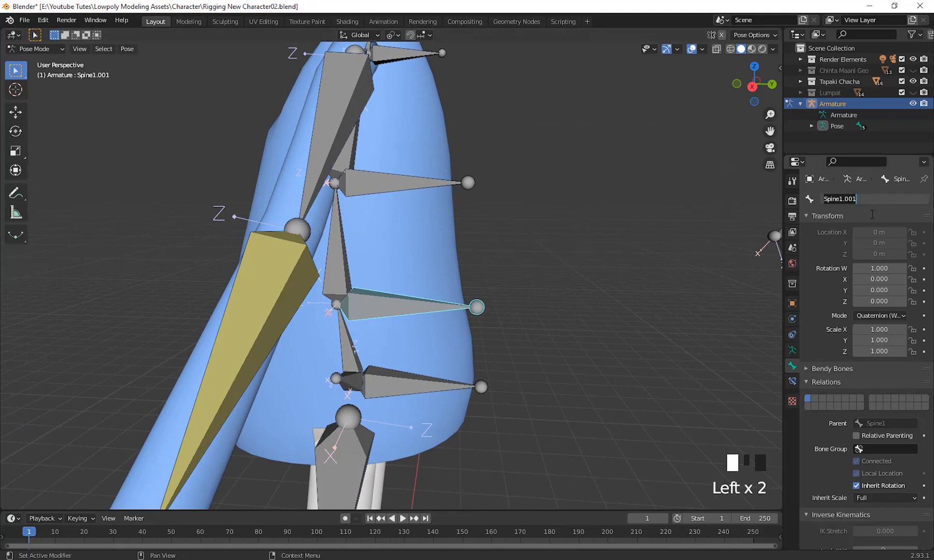
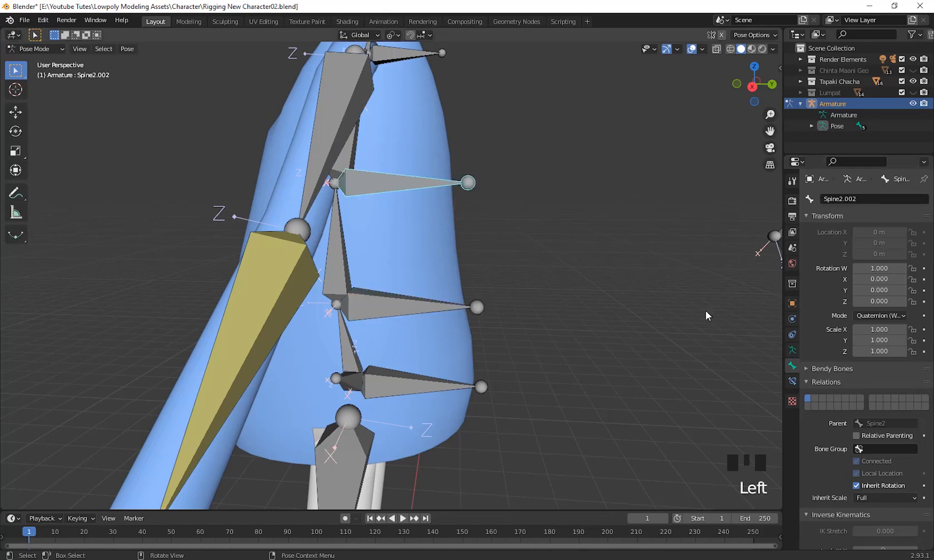
# Rename the selected control bone Spine2.002 as Chect Ctrl.
pyautogui.doubleClick(876, 199)
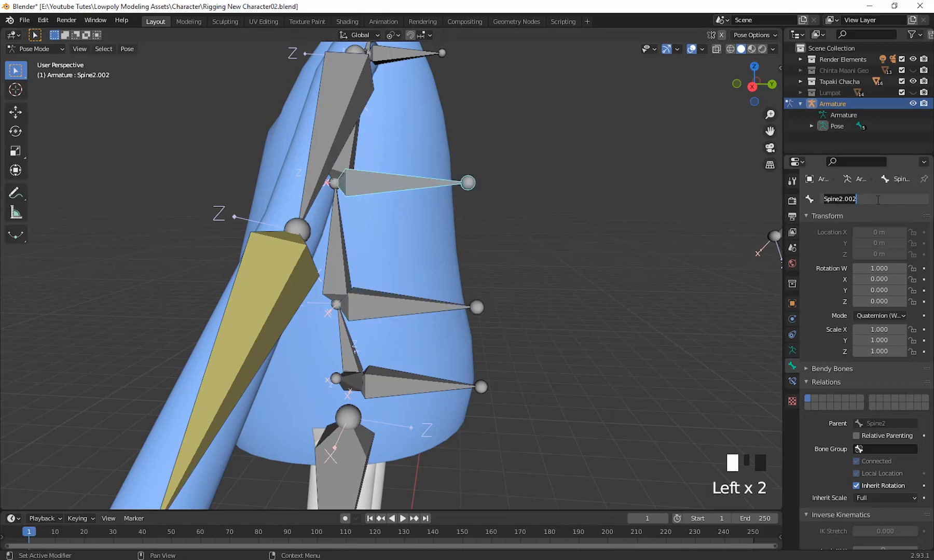
pyautogui.write('Chec')
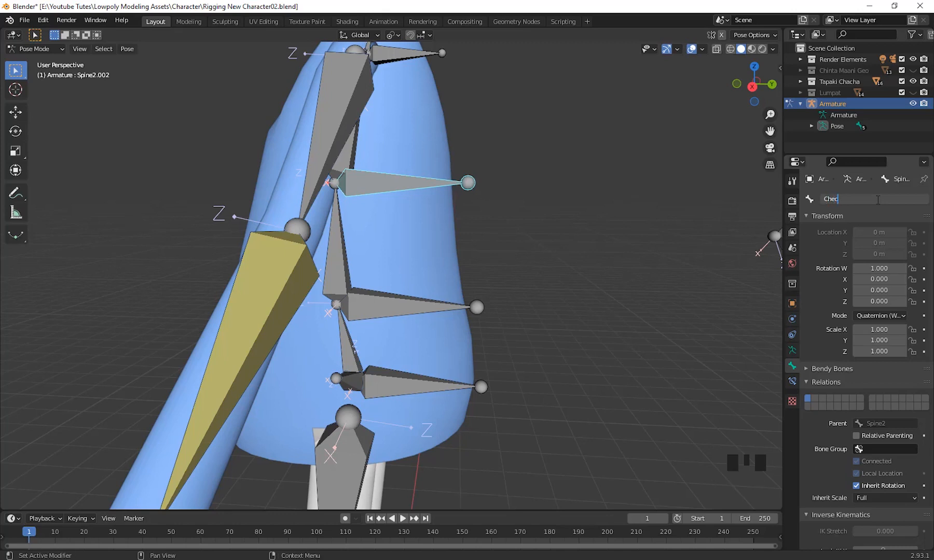
pyautogui.write('t Ctrl')
pyautogui.press('Return')
# Rename the control bone Chest.001 behind the upper chest as Back Ctrl.
pyautogui.keyDown('shift'); pyautogui.moveTo(448, 215); pyautogui.dragTo(448, 250, button='middle'); pyautogui.keyUp('shift')
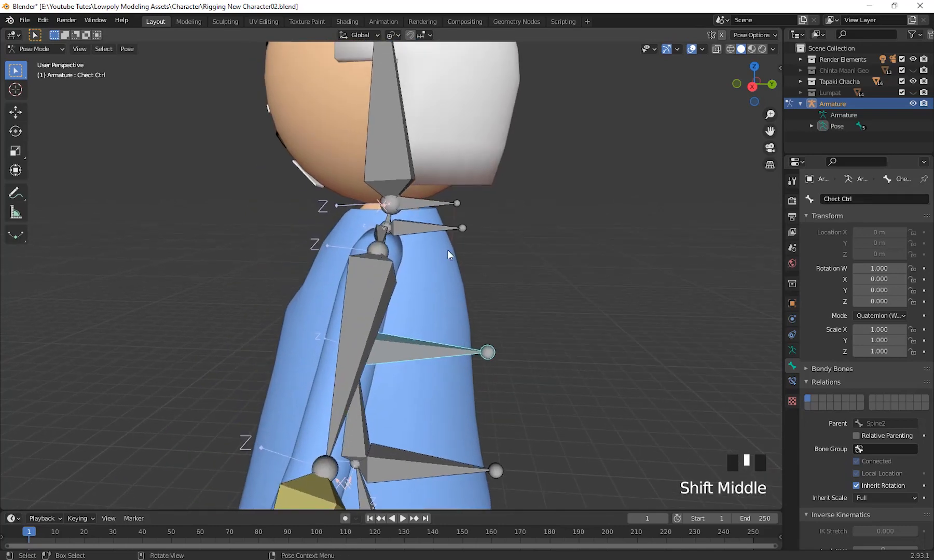
pyautogui.click(423, 228)
pyautogui.click(843, 199)
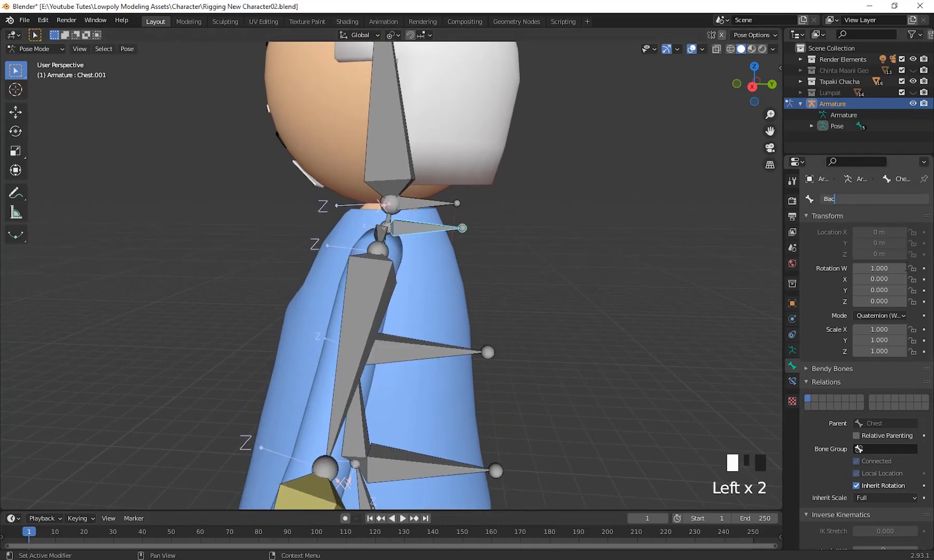
pyautogui.write('Back ')
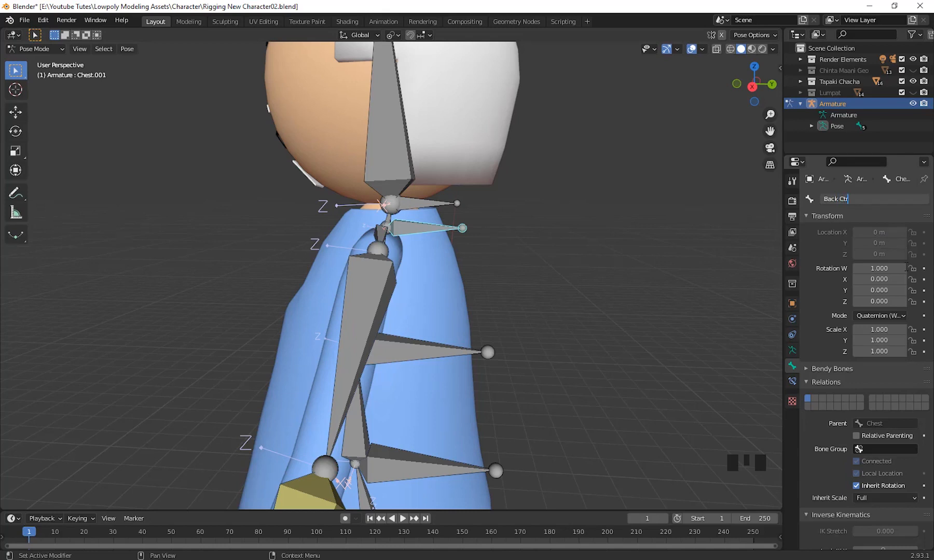
pyautogui.write('Ctrl')
pyautogui.press('Return')
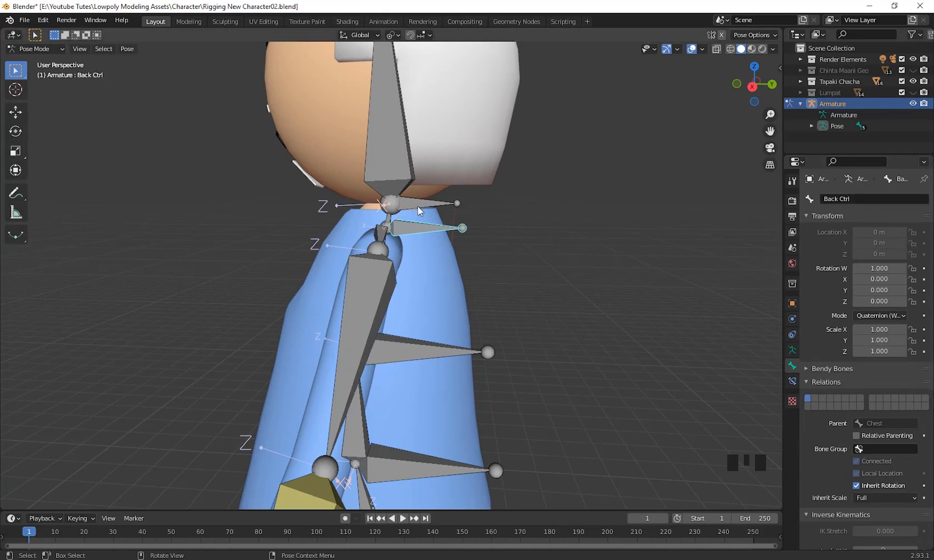
# Rename the control bone Neck.001 at the base of the head as Head Ctrl.
pyautogui.click(419, 210)
pyautogui.click(875, 200)
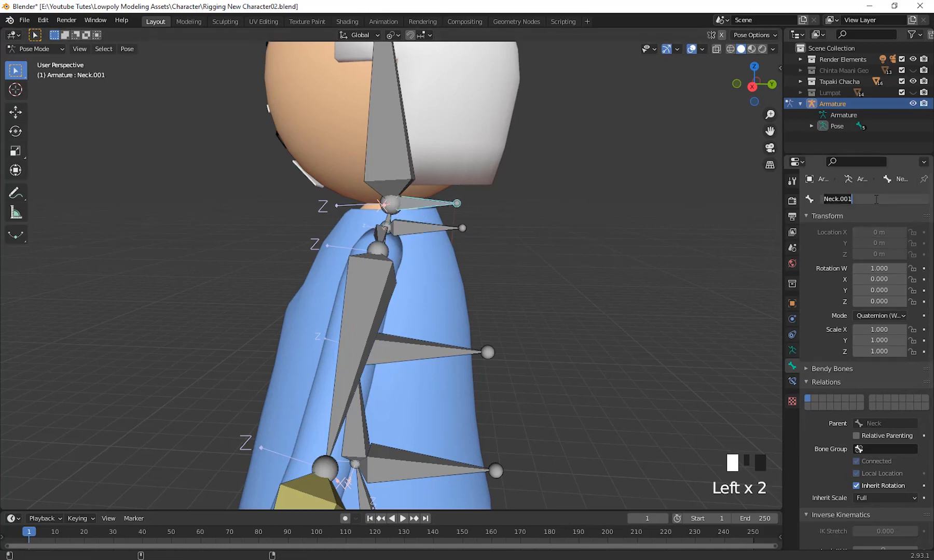
pyautogui.write('Head Ctrl')
pyautogui.press('Return')
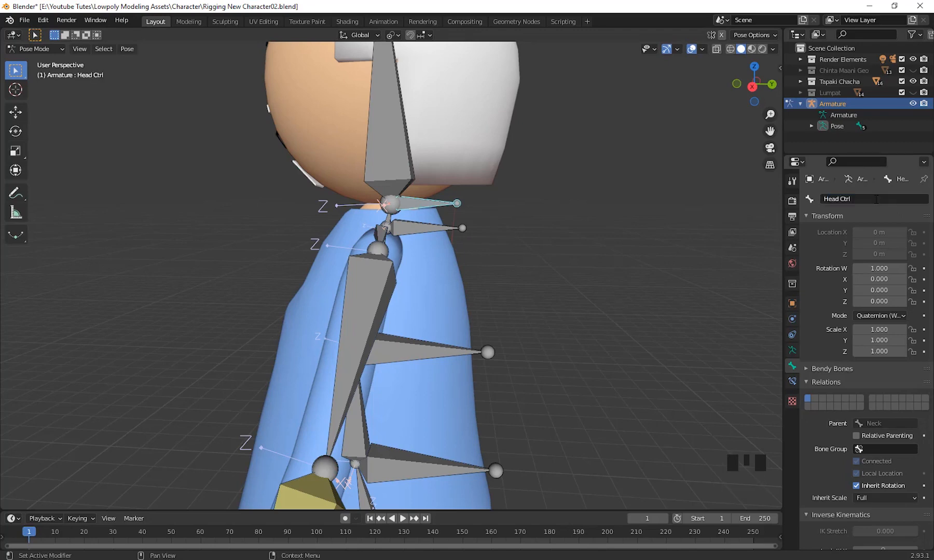
# Examine the character's left hand and its finger bones Finger1.L and Finger2.L up close.
pyautogui.scroll(-4, 692, 336)
pyautogui.keyDown('shift'); pyautogui.moveTo(693, 336); pyautogui.dragTo(490, 276, button='middle'); pyautogui.keyUp('shift')
pyautogui.click(684, 292)
pyautogui.scroll(-2, 489, 393)
pyautogui.scroll(3, 565, 362)
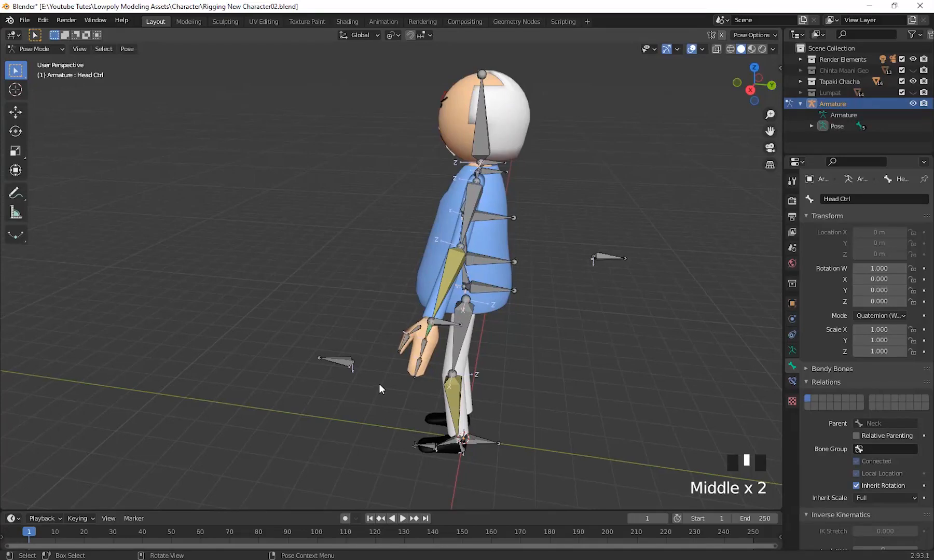
pyautogui.moveTo(379, 388); pyautogui.dragTo(532, 314, button='middle')
pyautogui.scroll(1, 509, 371)
pyautogui.scroll(1, 508, 370)
pyautogui.scroll(2, 564, 369)
pyautogui.scroll(-1, 536, 336)
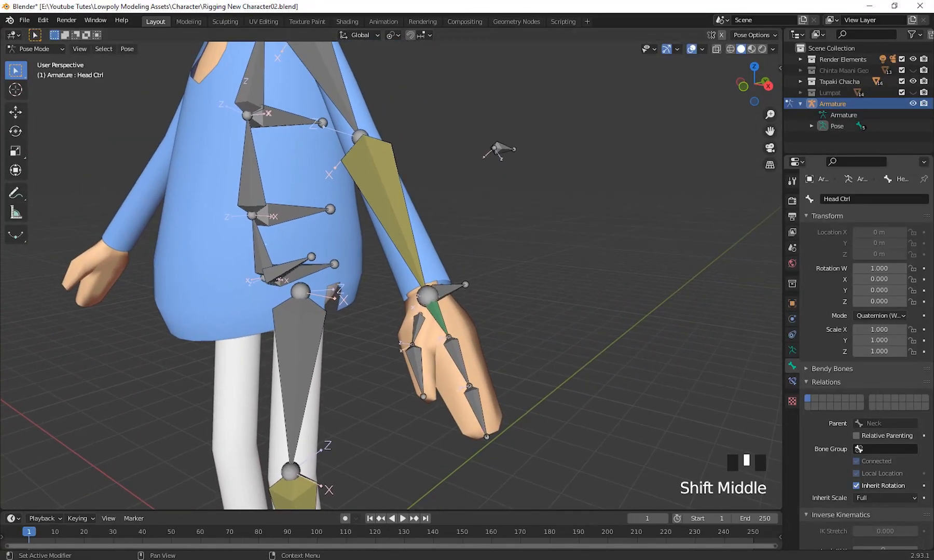
pyautogui.moveTo(590, 384); pyautogui.dragTo(616, 342, button='middle')
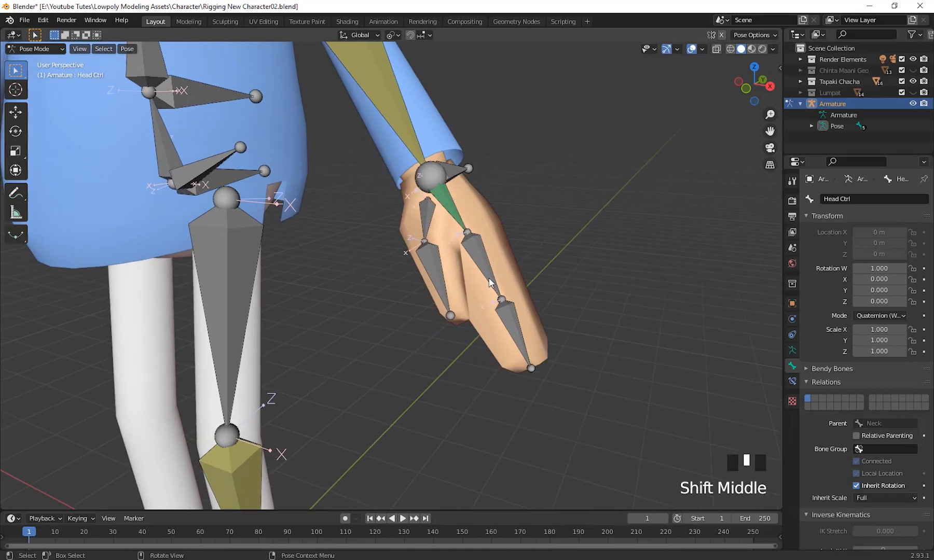
pyautogui.click(483, 265)
pyautogui.click(514, 332)
pyautogui.keyDown('shift'); pyautogui.moveTo(446, 334); pyautogui.dragTo(514, 403, button='middle'); pyautogui.keyUp('shift')
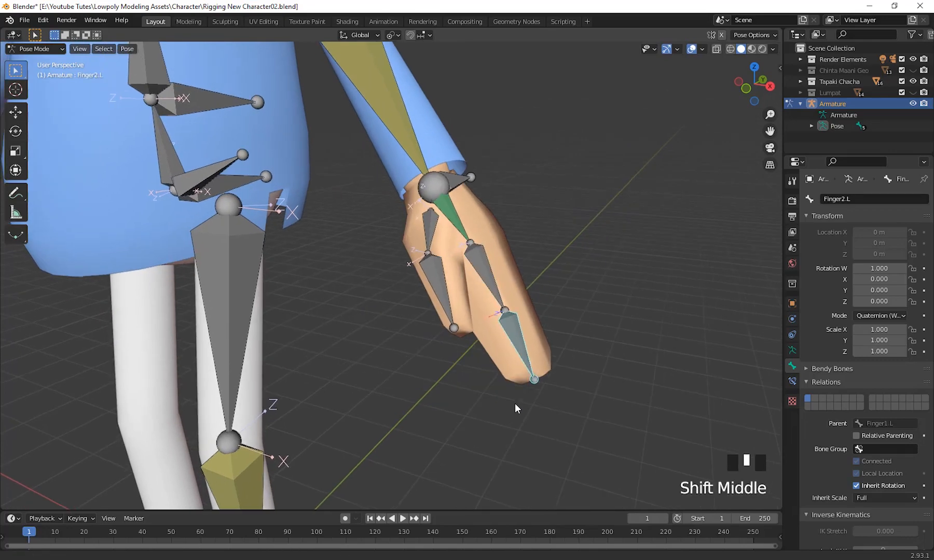
pyautogui.keyDown('shift'); pyautogui.moveTo(524, 351); pyautogui.dragTo(644, 386, button='middle'); pyautogui.keyUp('shift')
pyautogui.click(513, 316)
pyautogui.click(516, 321)
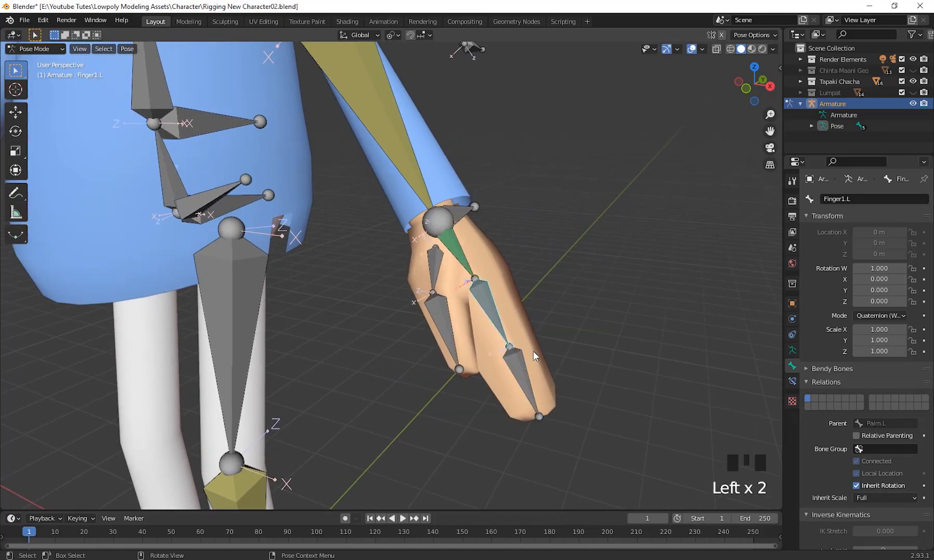
pyautogui.keyDown('shift'); pyautogui.moveTo(533, 351); pyautogui.dragTo(627, 375, button='middle'); pyautogui.keyUp('shift')
pyautogui.click(458, 285)
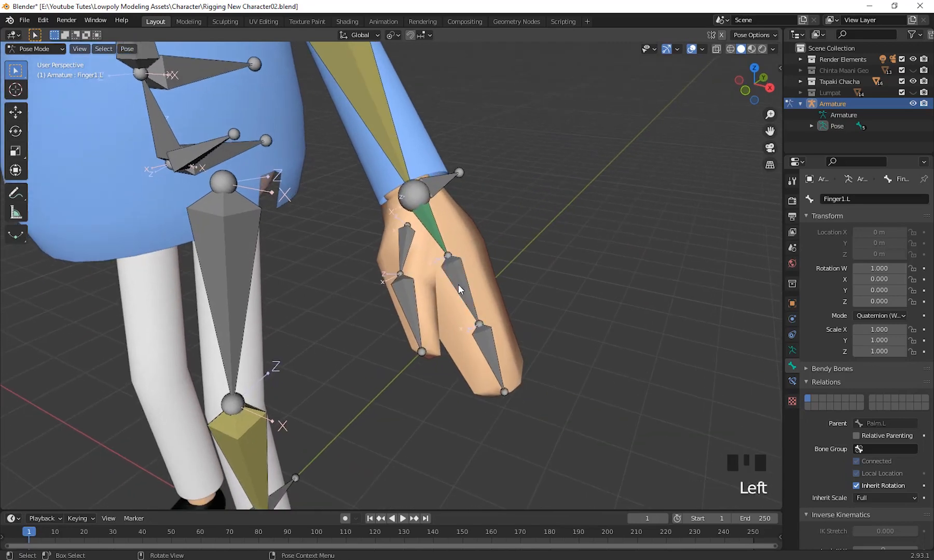
pyautogui.click(458, 284)
pyautogui.moveTo(458, 284); pyautogui.dragTo(631, 410, button='middle')
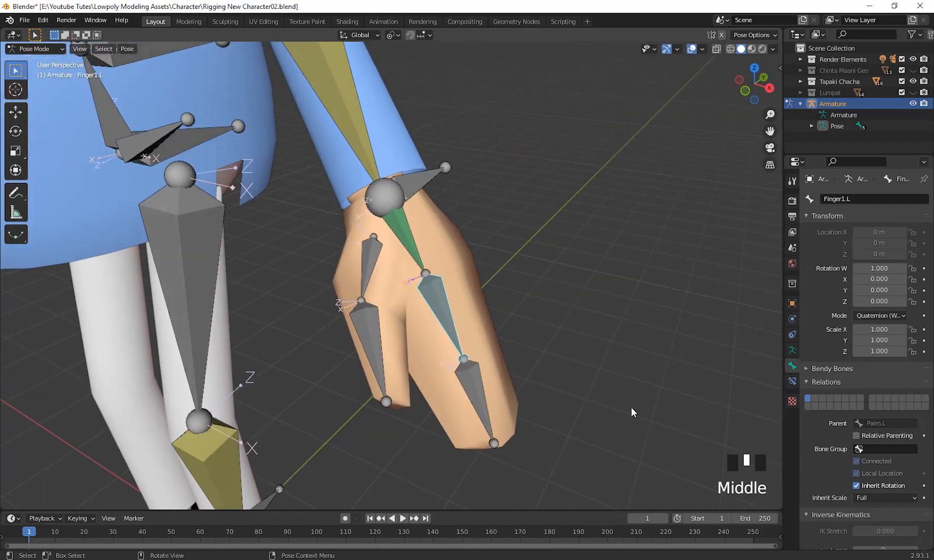
# Add a Copy Rotation constraint to Finger2.L with Finger1.L as its target bone.
pyautogui.click(458, 305)
pyautogui.click(441, 302)
pyautogui.scroll(-1, 440, 302)
pyautogui.moveTo(522, 387); pyautogui.dragTo(485, 383, button='middle')
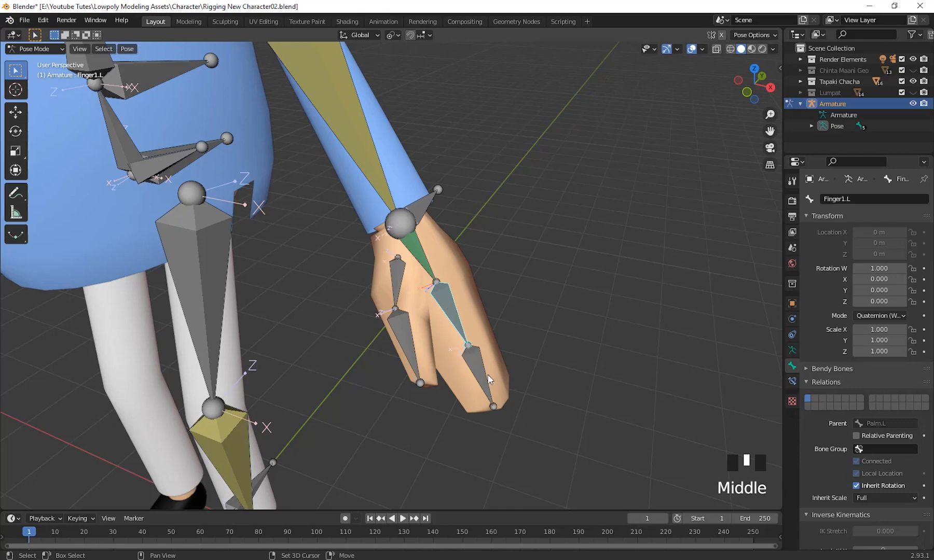
pyautogui.keyDown('shift'); pyautogui.click(482, 373); pyautogui.keyUp('shift')
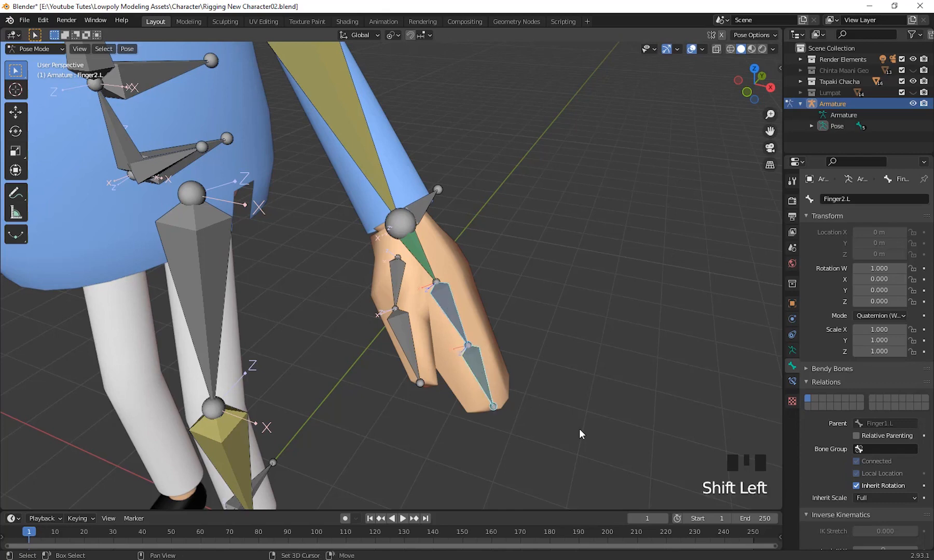
pyautogui.keyDown('shift'); pyautogui.moveTo(579, 428); pyautogui.dragTo(588, 394, button='middle'); pyautogui.keyUp('shift')
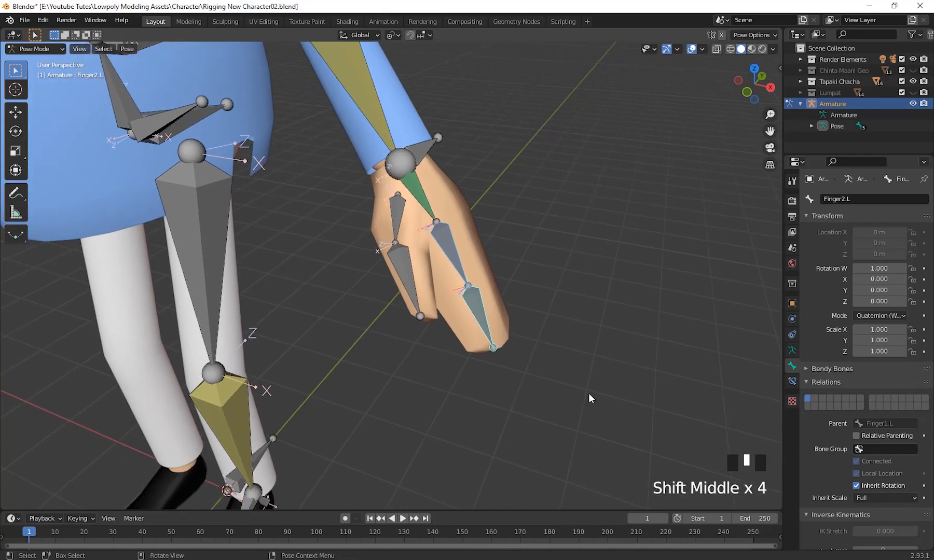
pyautogui.hotkey('ctrl', 'shift', 'c')
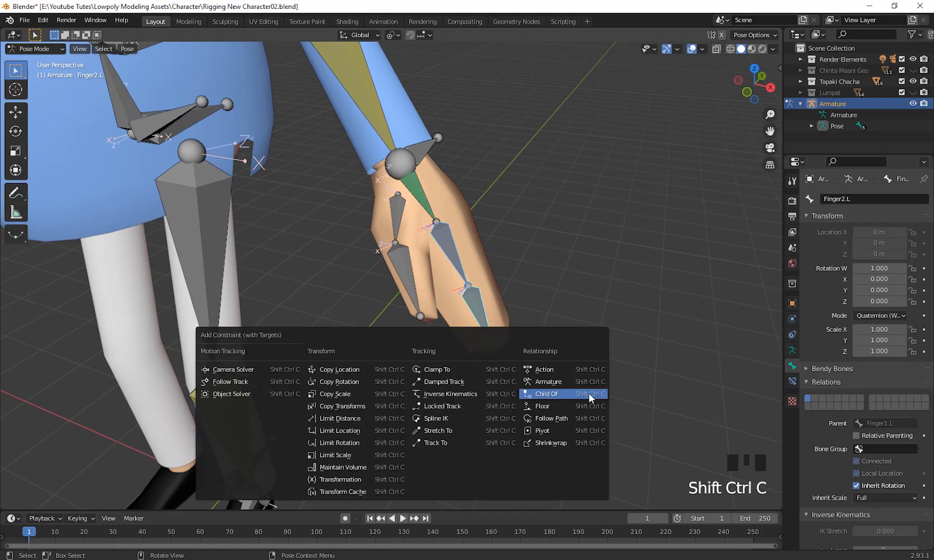
pyautogui.click(352, 381)
pyautogui.moveTo(580, 363); pyautogui.dragTo(657, 396, button='middle')
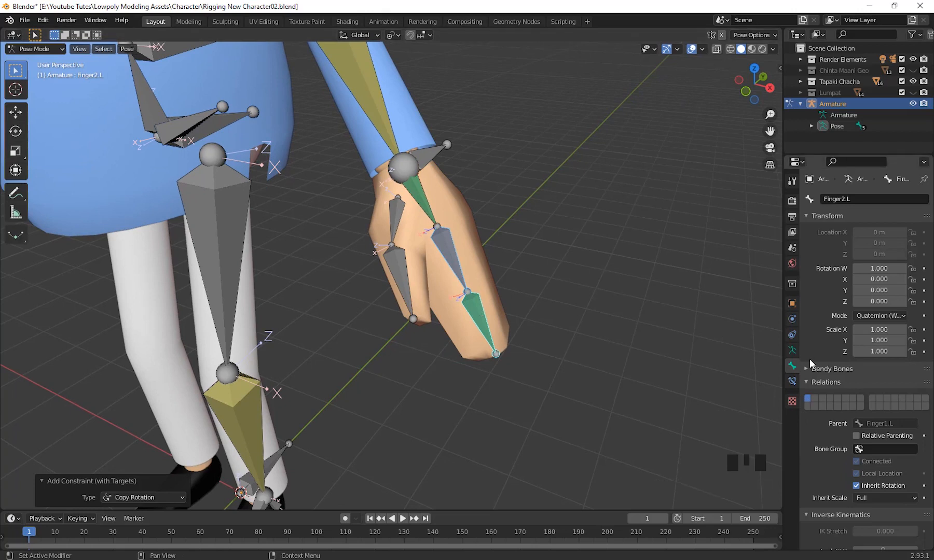
# Set both the target and owner of Finger2.L's Copy Rotation constraint to Local Space.
pyautogui.click(478, 317)
pyautogui.scroll(4, 828, 468)
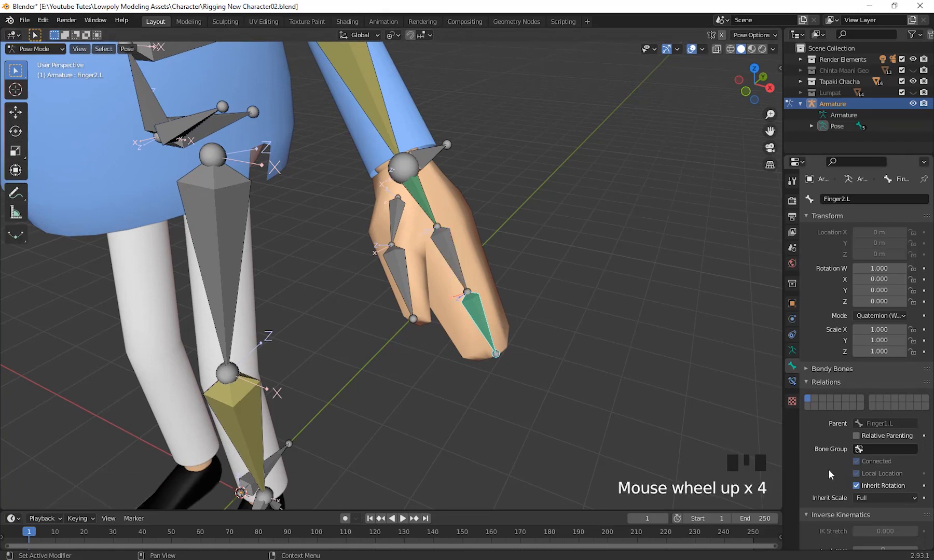
pyautogui.click(793, 382)
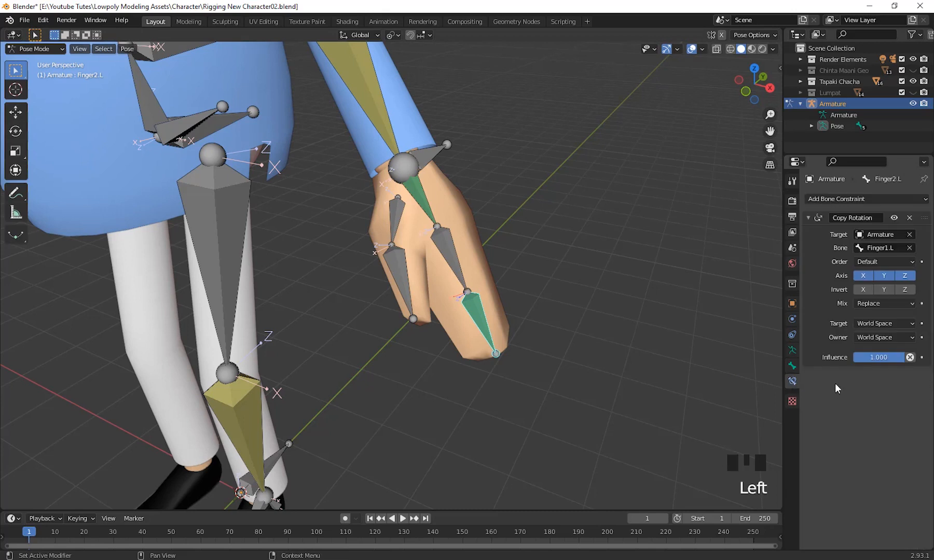
pyautogui.click(883, 324)
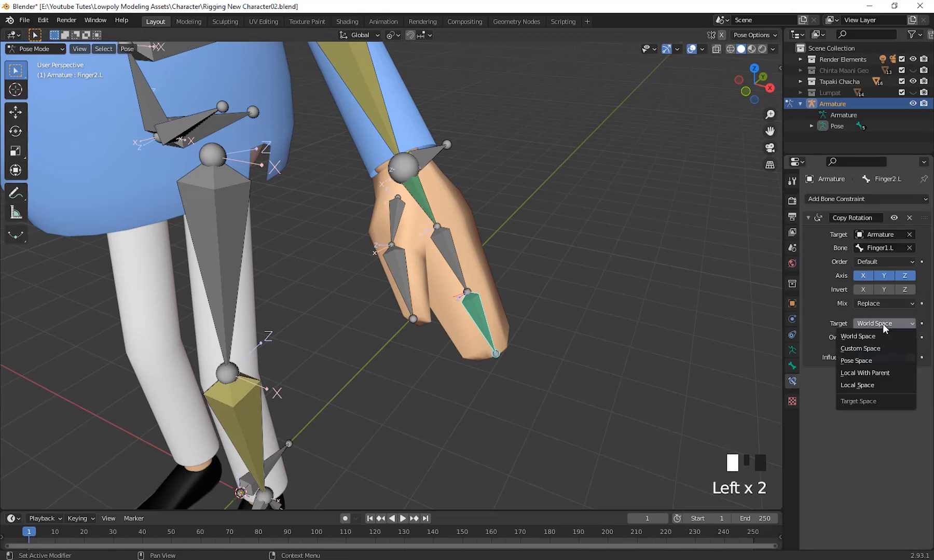
pyautogui.click(860, 385)
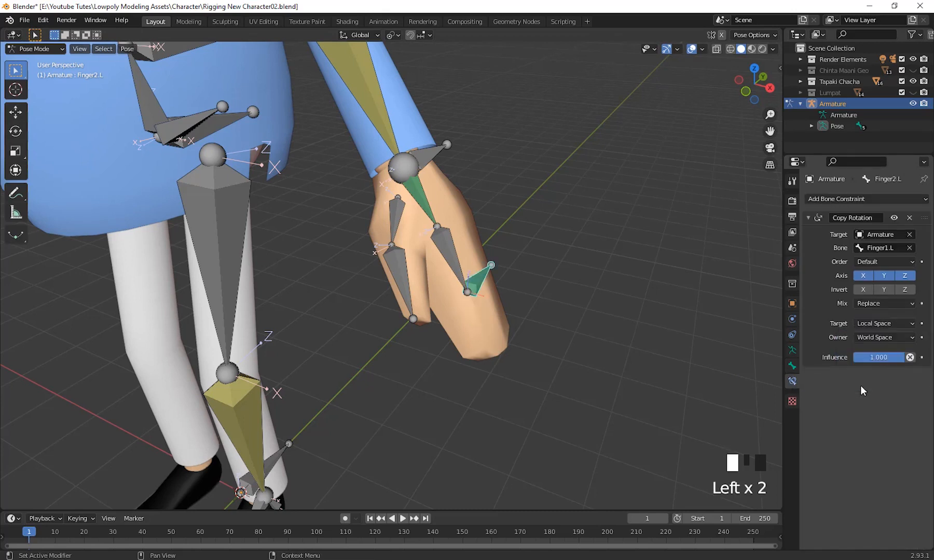
pyautogui.click(875, 338)
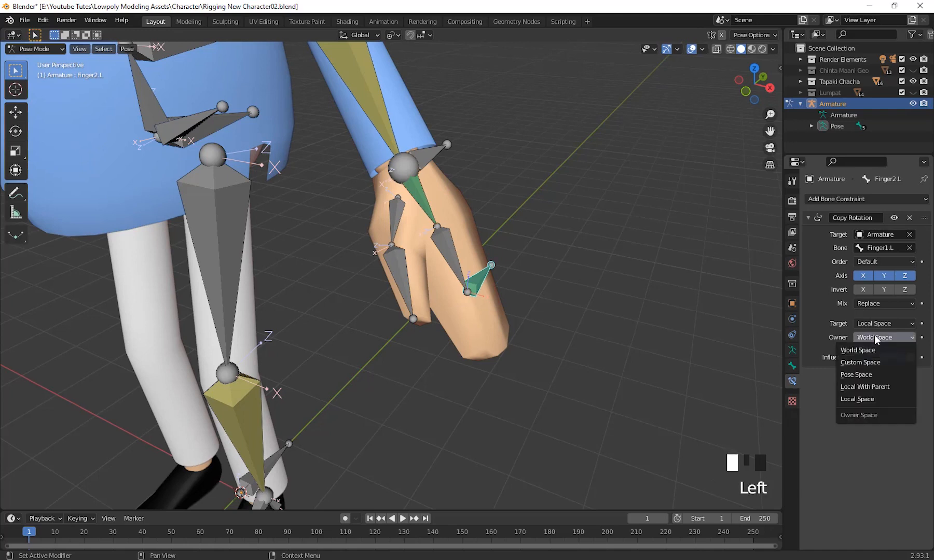
pyautogui.click(866, 398)
# Test the constraint with a trial rotation of Finger1.L and another of Finger2.L, cancelling both.
pyautogui.moveTo(603, 339); pyautogui.dragTo(607, 337, button='middle')
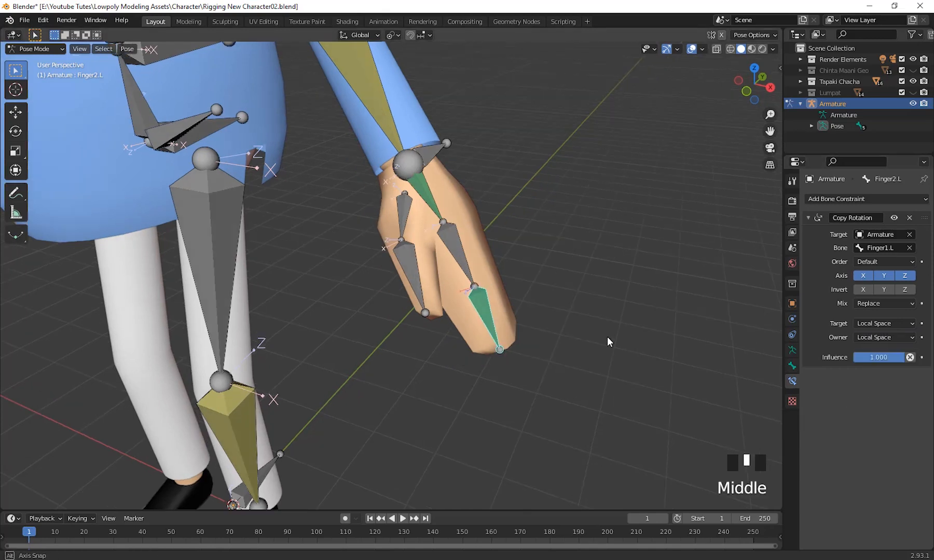
pyautogui.click(453, 243)
pyautogui.moveTo(452, 245); pyautogui.dragTo(576, 303, button='middle')
pyautogui.press('r')
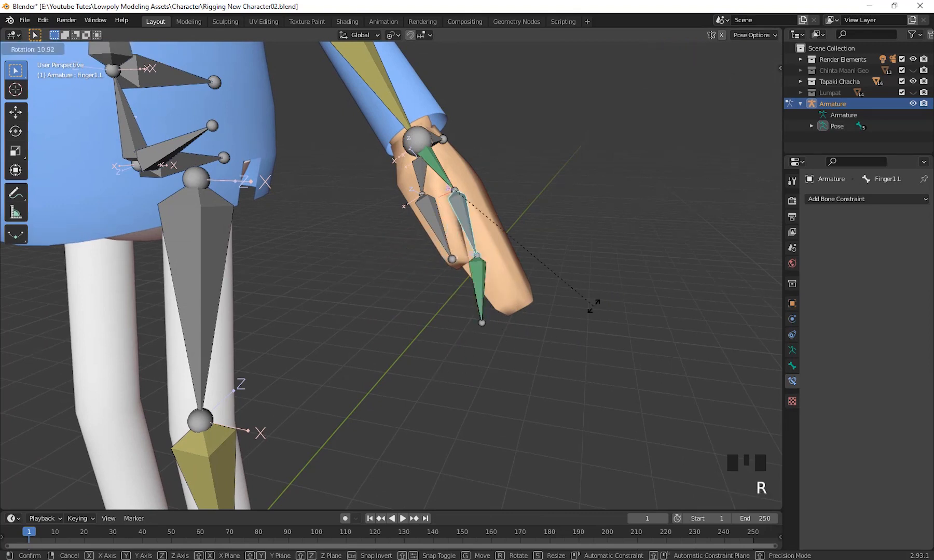
pyautogui.click(625, 296)
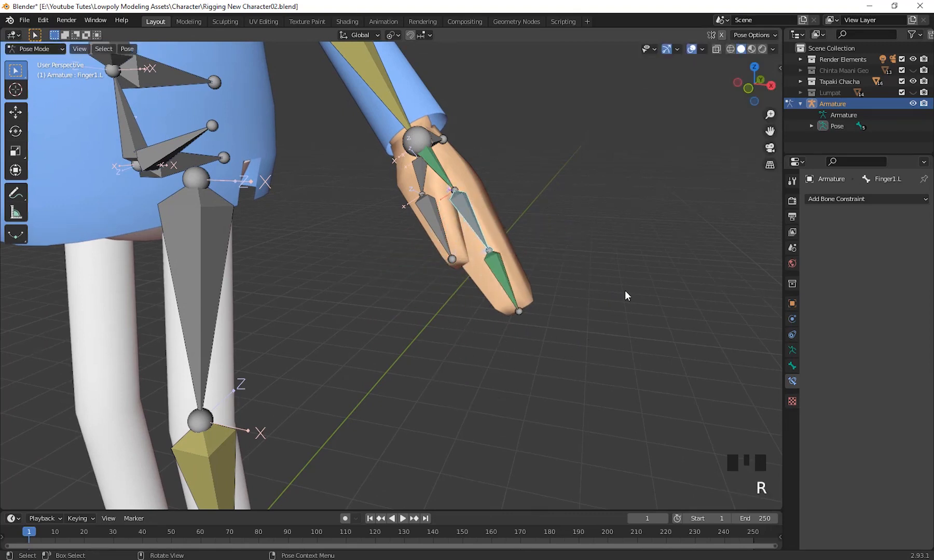
pyautogui.click(508, 293)
pyautogui.moveTo(508, 293); pyautogui.dragTo(596, 357, button='middle')
pyautogui.press('r')
pyautogui.click(614, 319)
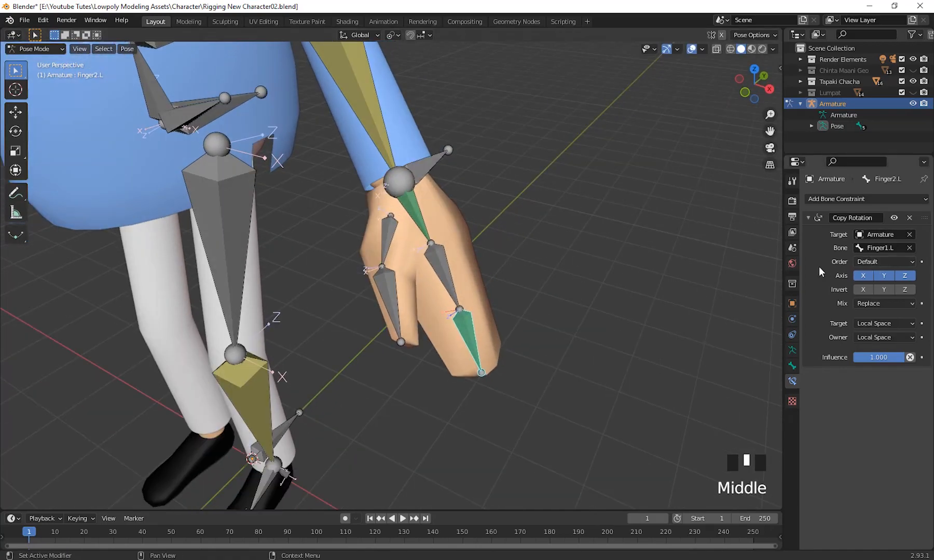
# Set the mix mode of Finger2.L's Copy Rotation constraint to Add.
pyautogui.moveTo(659, 334); pyautogui.dragTo(670, 328, button='middle')
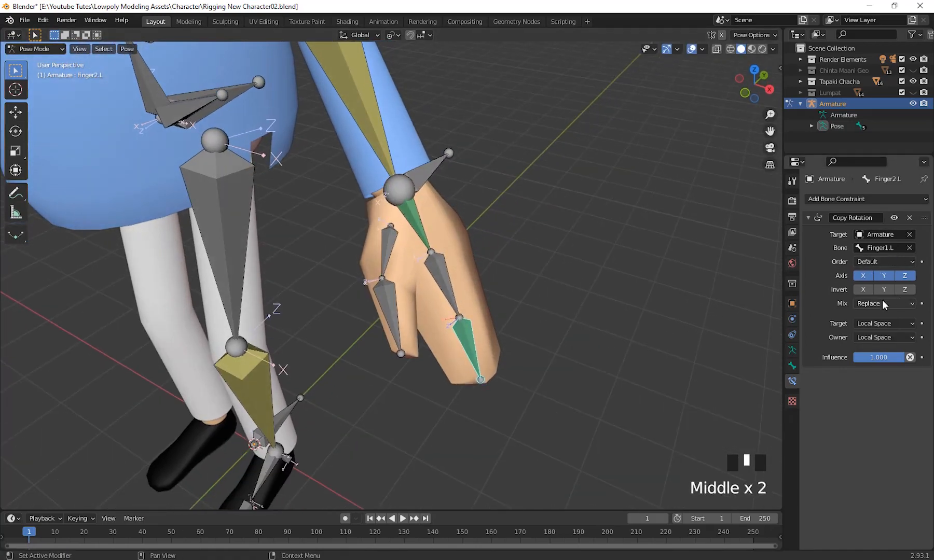
pyautogui.click(884, 304)
pyautogui.click(857, 325)
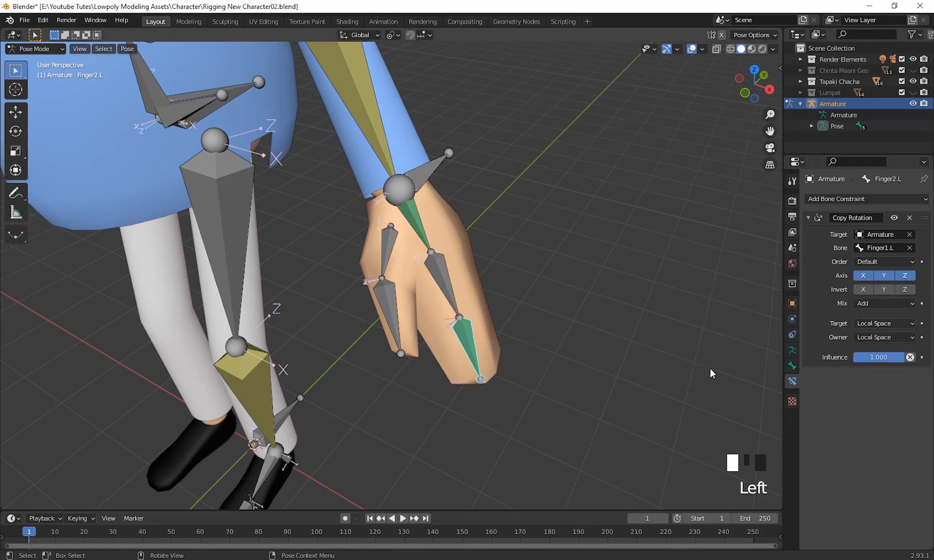
# Test the Add mix with a trial rotation of Finger2.L and another of Finger1.L, cancelling both.
pyautogui.moveTo(710, 369); pyautogui.dragTo(553, 315, button='middle')
pyautogui.moveTo(497, 310); pyautogui.dragTo(606, 322, button='middle')
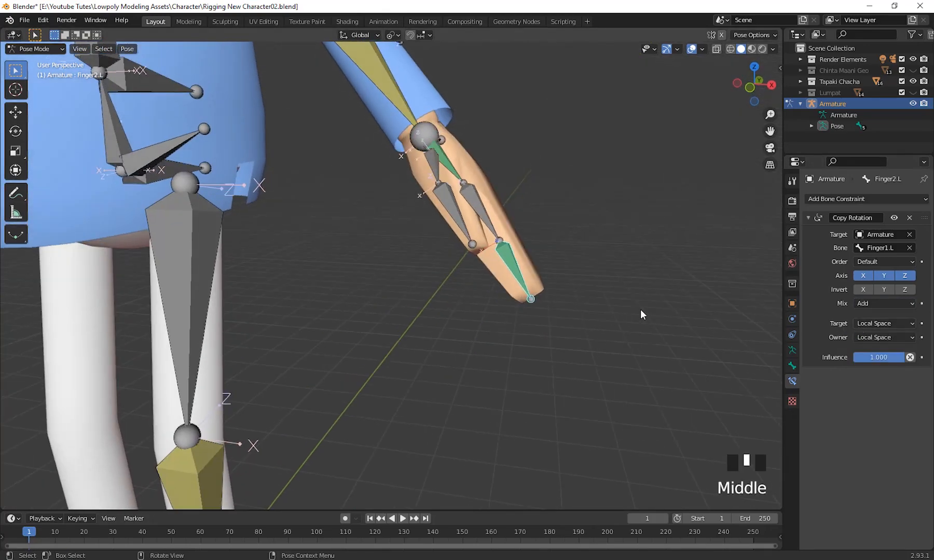
pyautogui.press('r')
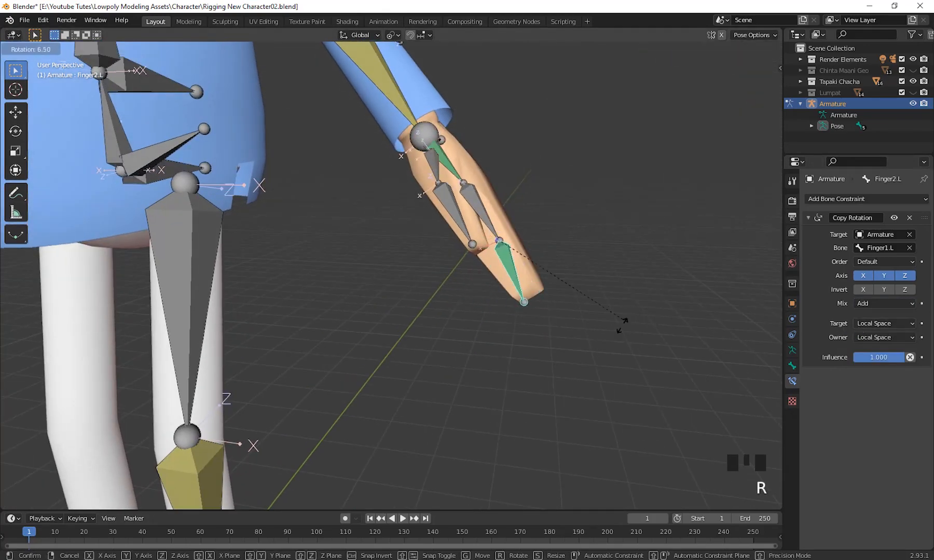
pyautogui.rightClick(591, 307)
pyautogui.click(490, 225)
pyautogui.moveTo(489, 224); pyautogui.dragTo(665, 341, button='middle')
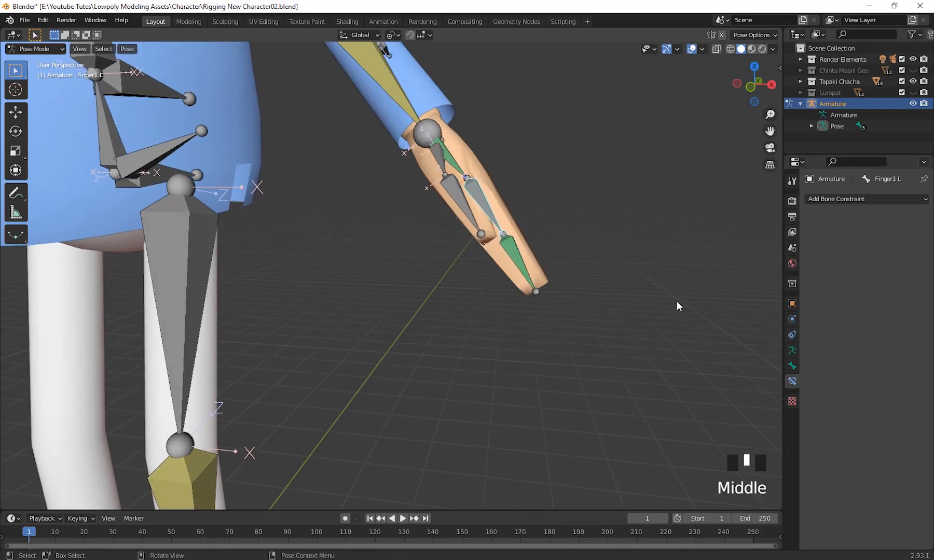
pyautogui.press('r')
pyautogui.rightClick(694, 294)
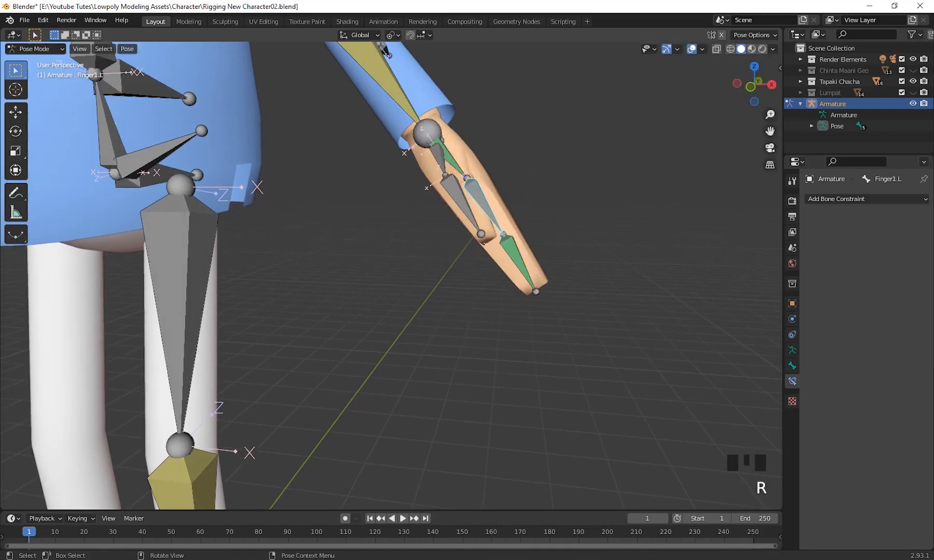
# Add a Copy Rotation constraint to the left thumb tip bone Thumb2.L with Thumb1.L as its target.
pyautogui.scroll(-2, 554, 332)
pyautogui.moveTo(554, 332); pyautogui.dragTo(487, 303, button='middle')
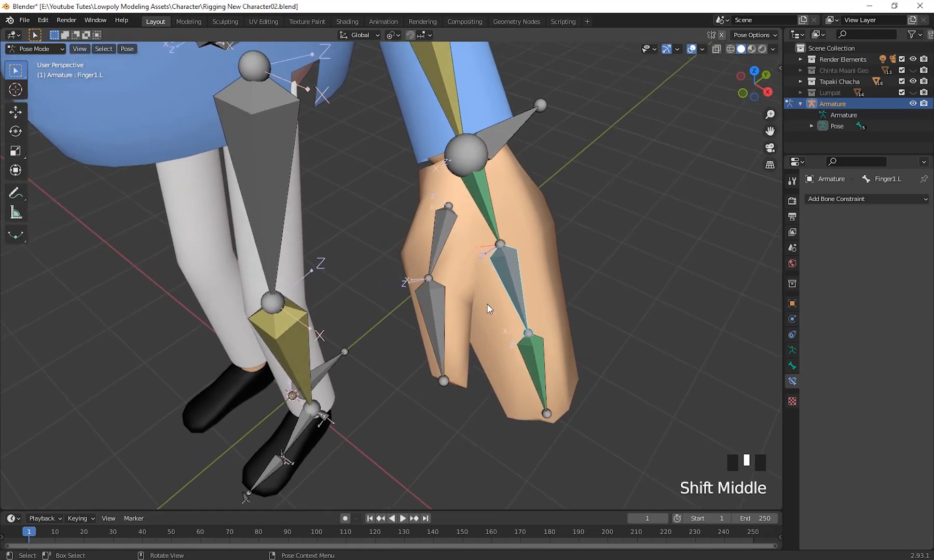
pyautogui.click(444, 228)
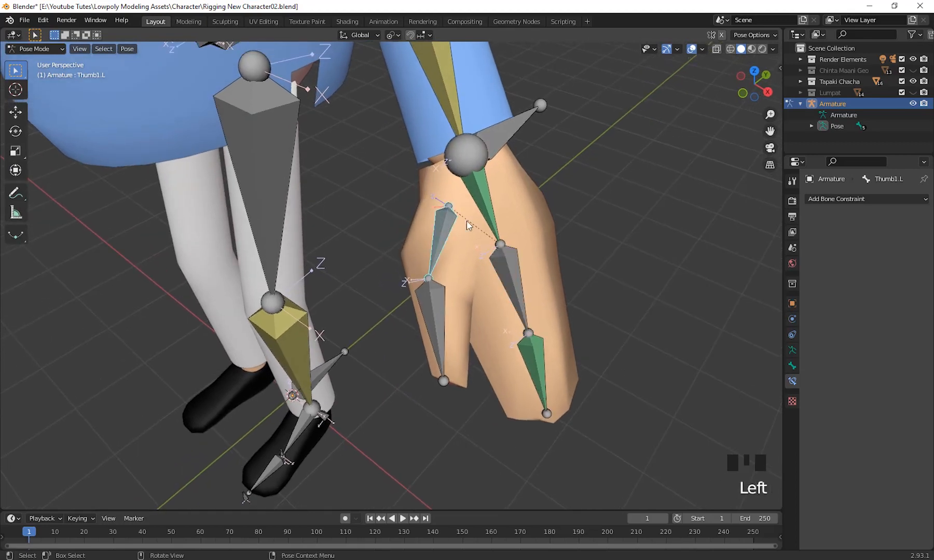
pyautogui.keyDown('shift'); pyautogui.click(432, 314); pyautogui.keyUp('shift')
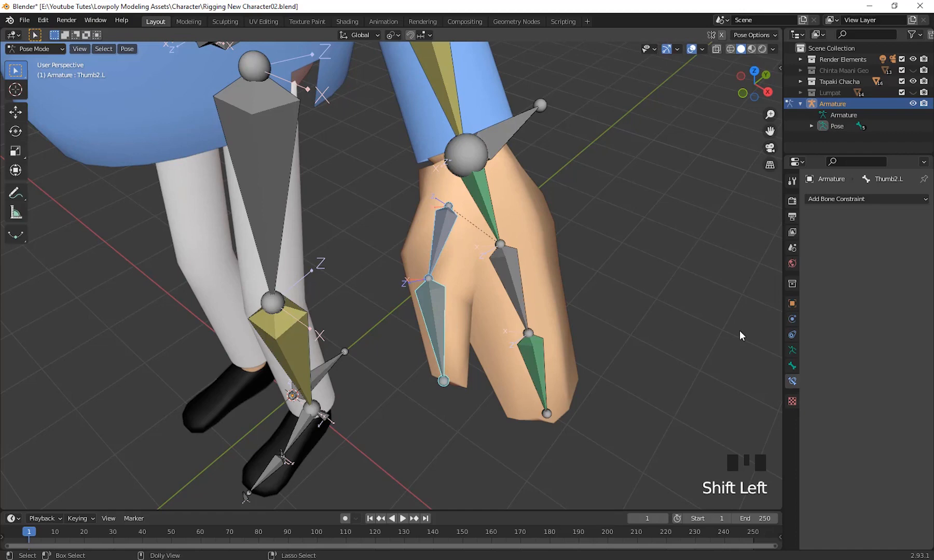
pyautogui.hotkey('shift', 'ctrl', 'c')
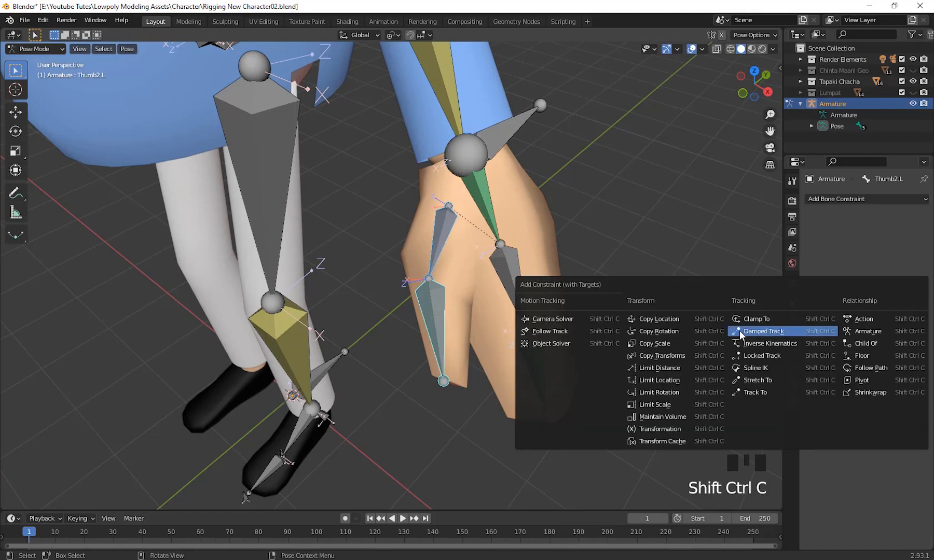
pyautogui.click(678, 330)
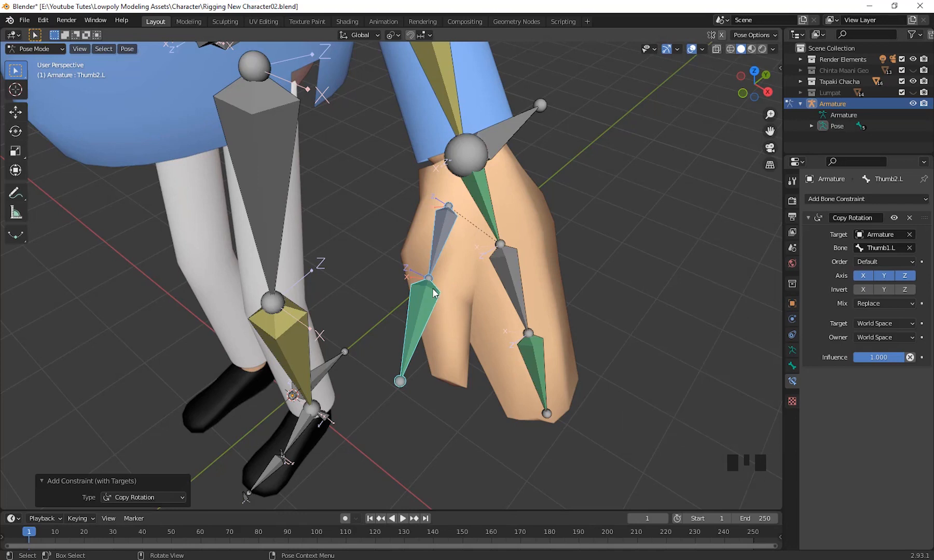
# Set Thumb2.L's Copy Rotation constraint to the Add mix mode, with both target and owner in Local Space.
pyautogui.click(423, 318)
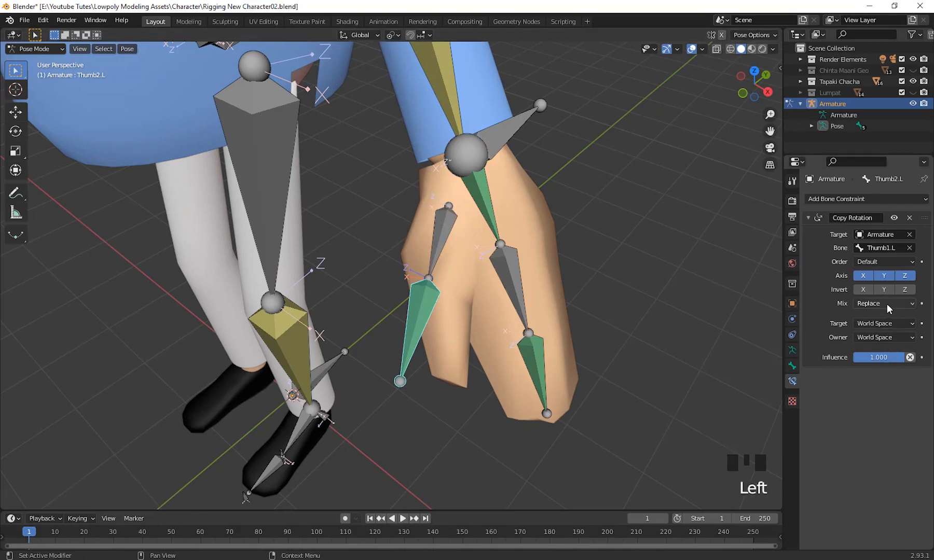
pyautogui.click(887, 303)
pyautogui.click(872, 327)
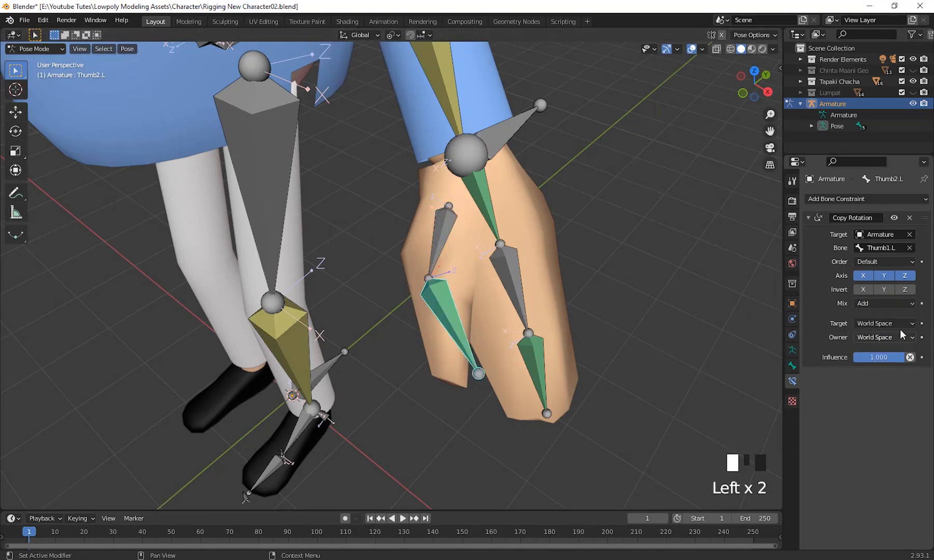
pyautogui.moveTo(898, 323); pyautogui.dragTo(864, 387)
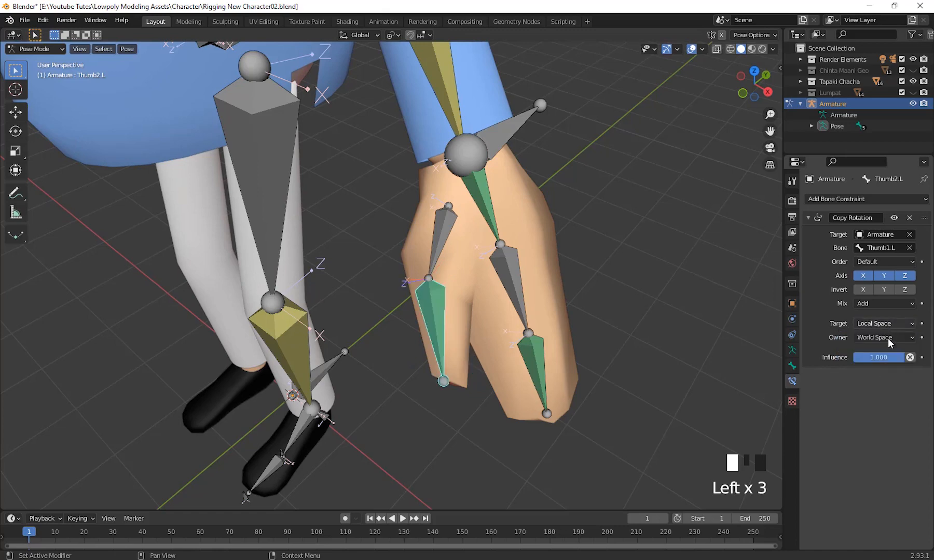
pyautogui.moveTo(887, 336); pyautogui.dragTo(863, 400)
# Test the thumb's Copy Rotation constraint with trial rotations of Thumb1.L from several angles, cancelling them.
pyautogui.moveTo(592, 409); pyautogui.dragTo(601, 408, button='middle')
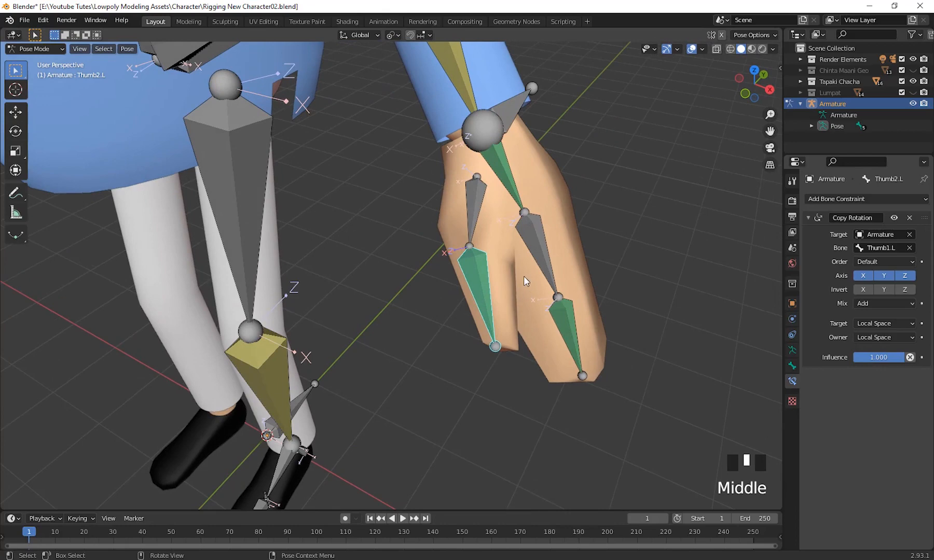
pyautogui.click(459, 208)
pyautogui.moveTo(459, 207); pyautogui.dragTo(483, 263, button='middle')
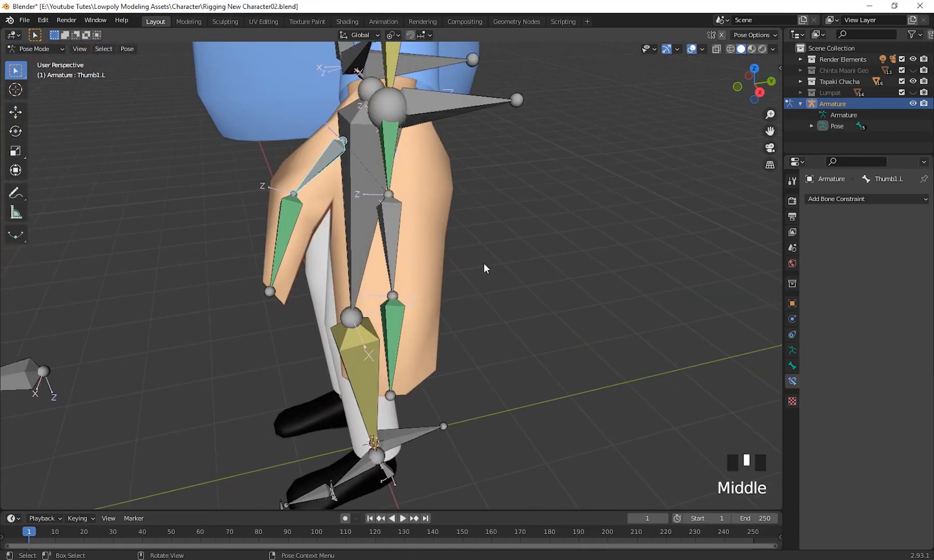
pyautogui.press('r')
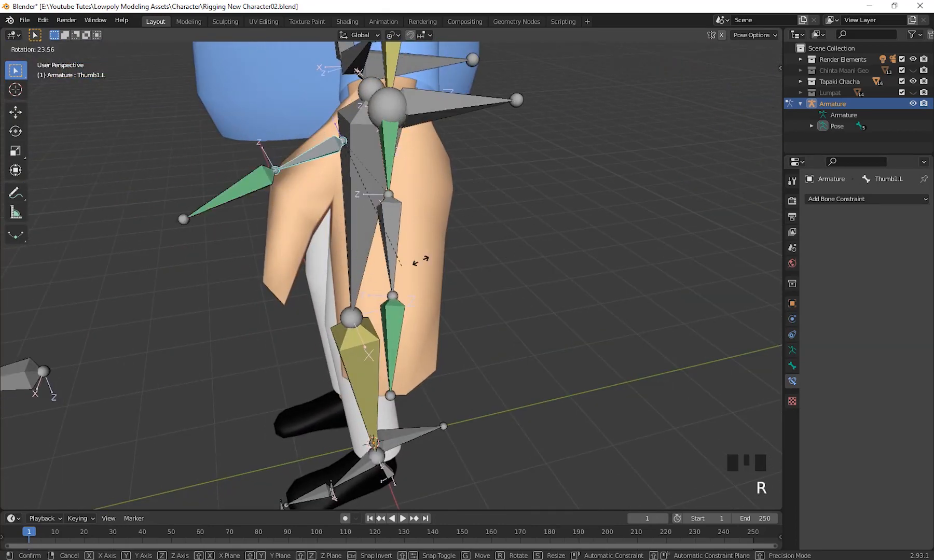
pyautogui.click(552, 215)
pyautogui.moveTo(473, 277); pyautogui.dragTo(644, 309, button='middle')
pyautogui.keyDown('shift'); pyautogui.click(497, 229); pyautogui.keyUp('shift')
pyautogui.press('r')
pyautogui.press('Escape')
pyautogui.press('r')
pyautogui.press('r')
pyautogui.scroll(-2, 614, 306)
# Select Finger1.L and set the transform orientation to Local.
pyautogui.click(511, 249)
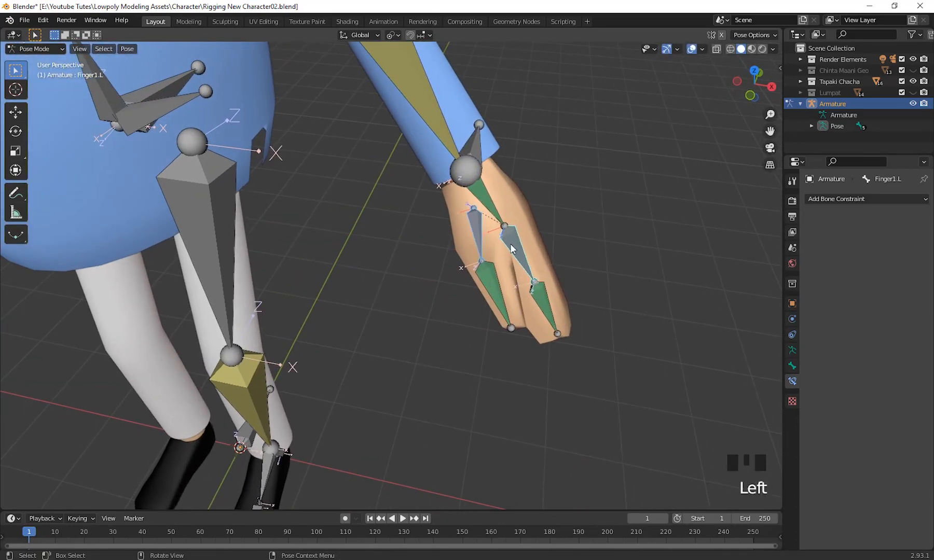
pyautogui.click(511, 249)
pyautogui.keyDown('shift'); pyautogui.moveTo(570, 316); pyautogui.dragTo(357, 36, button='middle'); pyautogui.keyUp('shift')
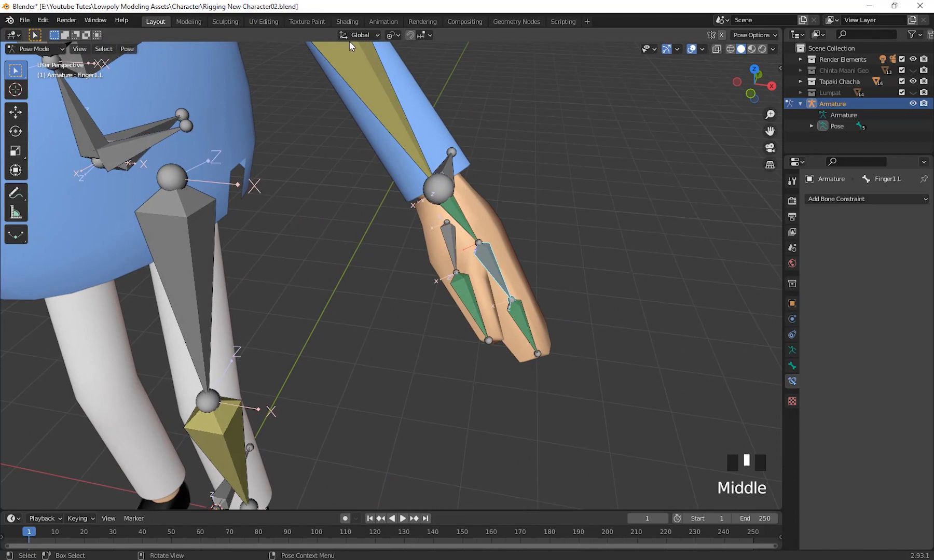
pyautogui.click(351, 36)
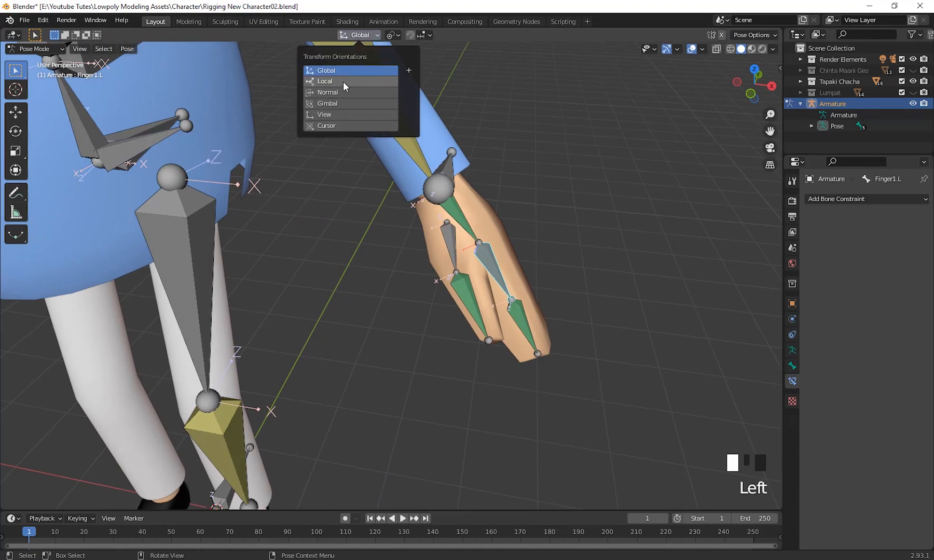
pyautogui.click(342, 82)
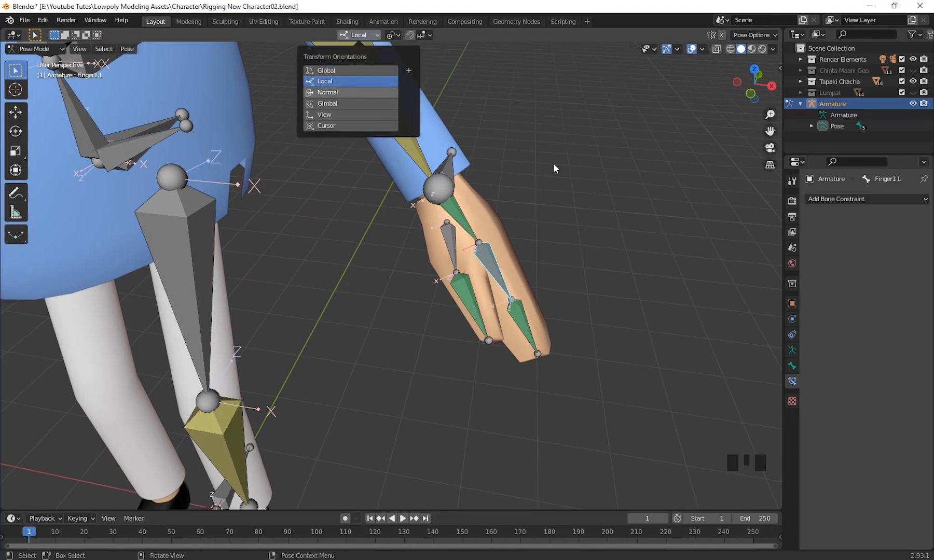
# Add Thumb1.L to the selection and test-rotate it together with Finger1.L, cancelling the rotation.
pyautogui.moveTo(553, 163); pyautogui.dragTo(622, 220, button='middle')
pyautogui.keyDown('shift'); pyautogui.click(458, 246); pyautogui.keyUp('shift')
pyautogui.moveTo(458, 247); pyautogui.dragTo(662, 292, button='middle')
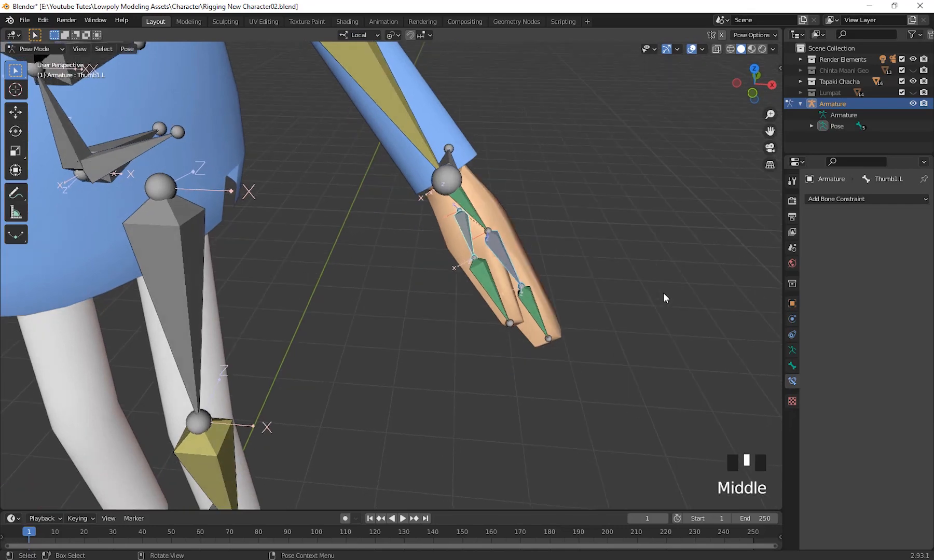
pyautogui.press('r')
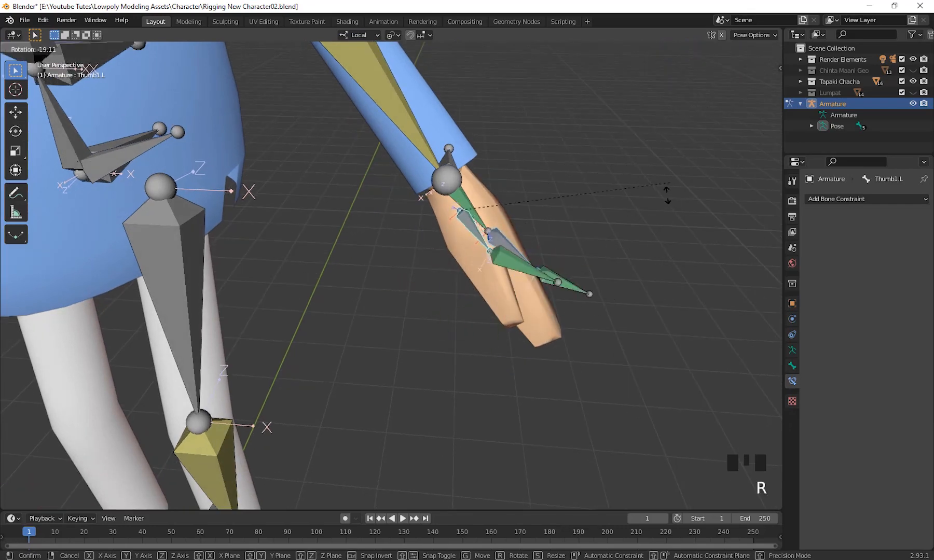
pyautogui.rightClick(631, 260)
pyautogui.moveTo(630, 259); pyautogui.dragTo(552, 267, button='middle')
# Test the left arm rig with a trial rotation and a trial move of Hand Ctrl.L, cancelling both.
pyautogui.moveTo(488, 283); pyautogui.dragTo(534, 287, button='middle')
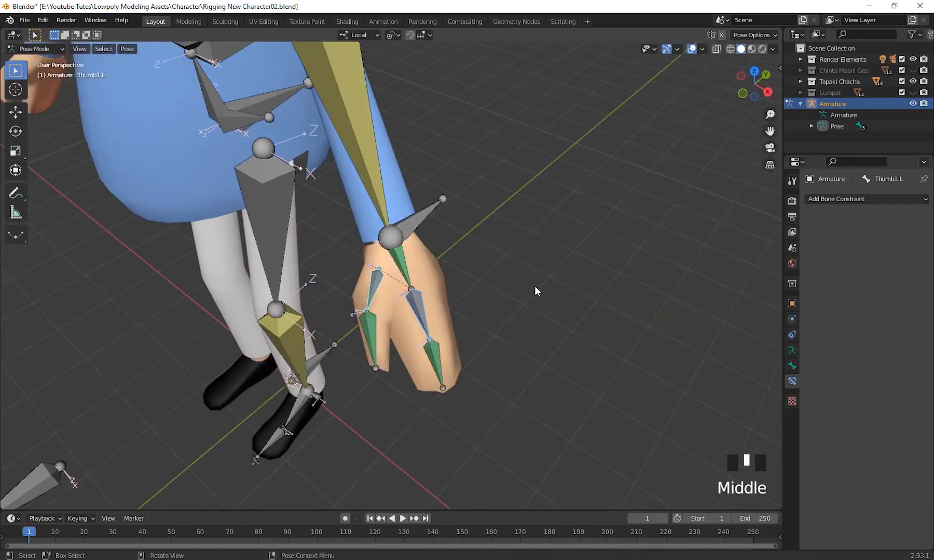
pyautogui.moveTo(473, 268); pyautogui.dragTo(618, 321, button='middle')
pyautogui.press('r')
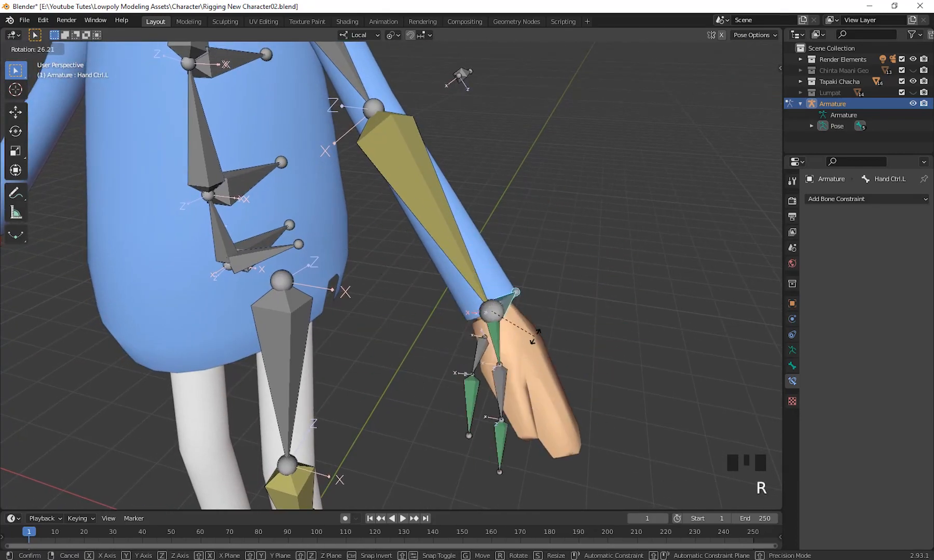
pyautogui.click(532, 343)
pyautogui.scroll(-3, 539, 342)
pyautogui.moveTo(539, 342); pyautogui.dragTo(579, 357, button='middle')
pyautogui.press('g')
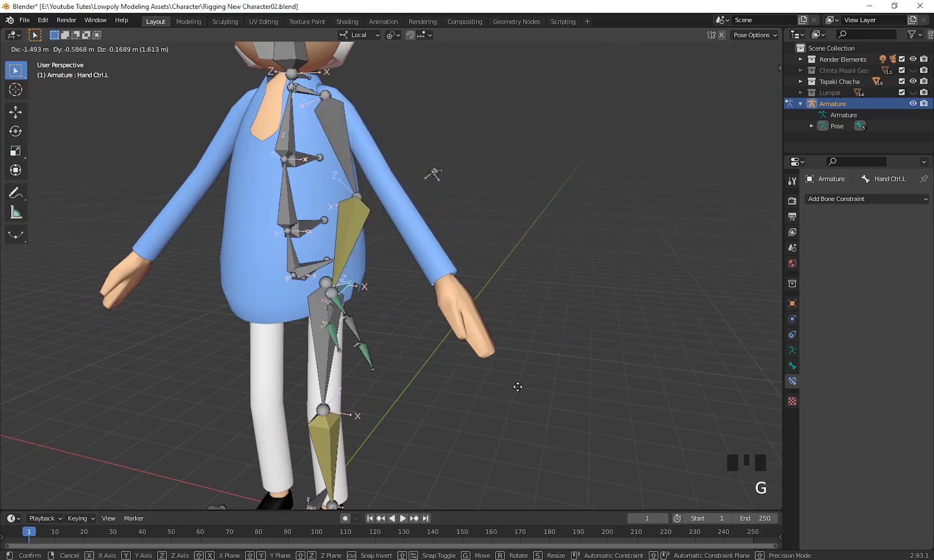
pyautogui.rightClick(486, 292)
# Switch the armature from Pose Mode to Edit Mode.
pyautogui.moveTo(533, 288); pyautogui.dragTo(556, 365, button='middle')
pyautogui.scroll(1, 525, 329)
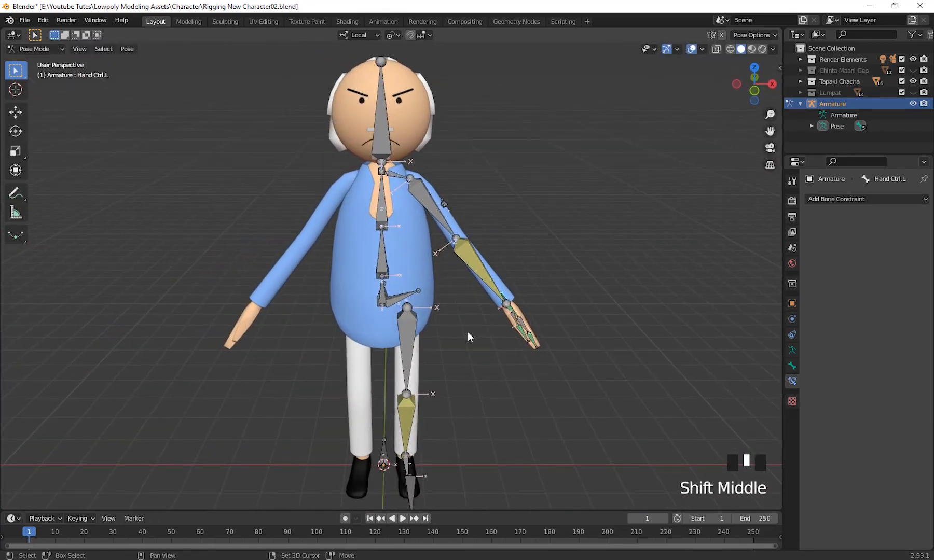
pyautogui.keyDown('shift'); pyautogui.moveTo(468, 330); pyautogui.dragTo(423, 249, button='middle'); pyautogui.keyUp('shift')
pyautogui.scroll(-1, 486, 326)
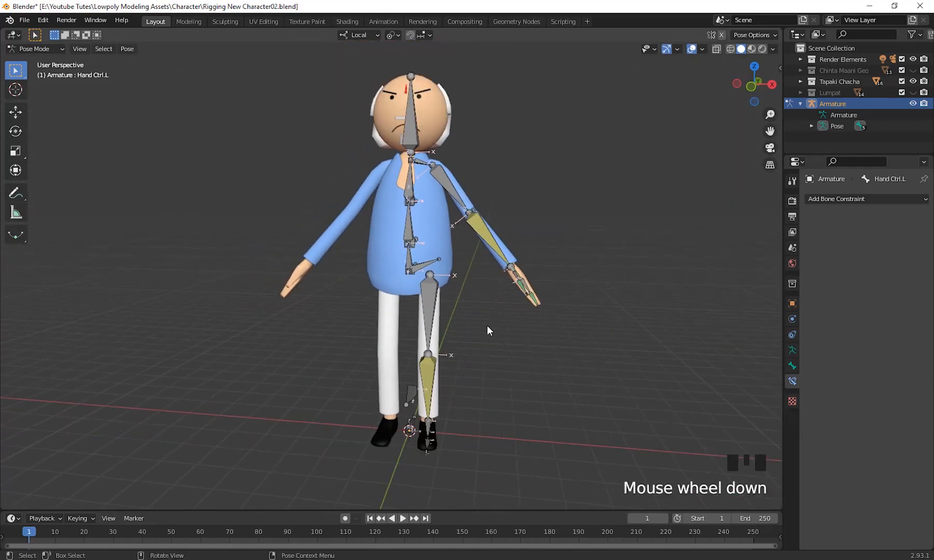
pyautogui.moveTo(487, 325); pyautogui.dragTo(472, 357, button='middle')
pyautogui.scroll(1, 479, 345)
pyautogui.click(39, 49)
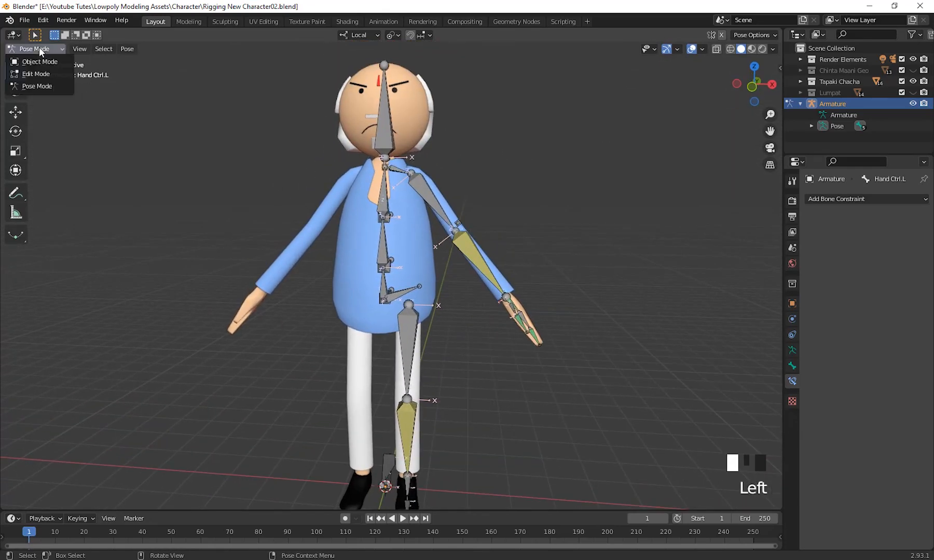
pyautogui.click(38, 74)
# Select the left arm bones from the shoulder to the finger and thumb tips, including the hand and elbow control bones.
pyautogui.moveTo(659, 259); pyautogui.dragTo(668, 255, button='middle')
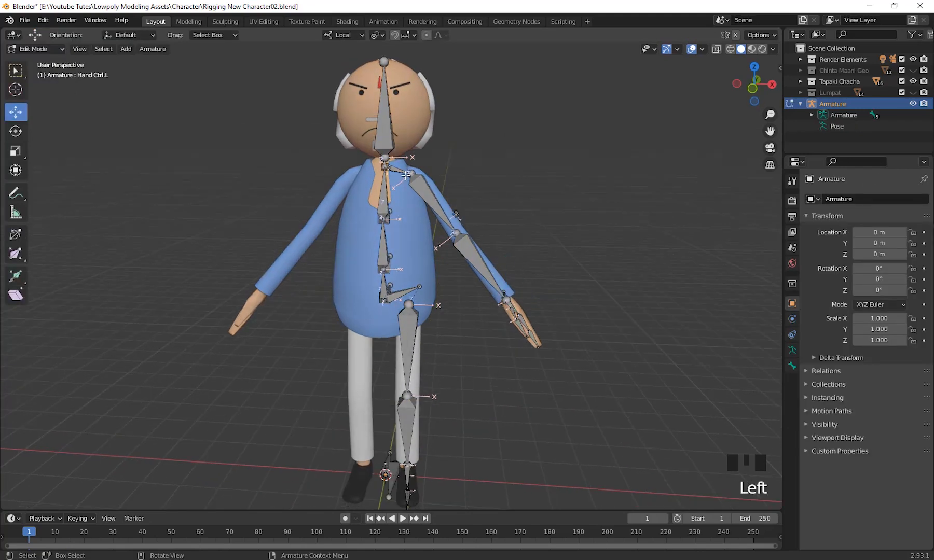
pyautogui.moveTo(458, 218); pyautogui.dragTo(437, 255, button='middle')
pyautogui.keyDown('shift'); pyautogui.click(449, 162); pyautogui.keyUp('shift')
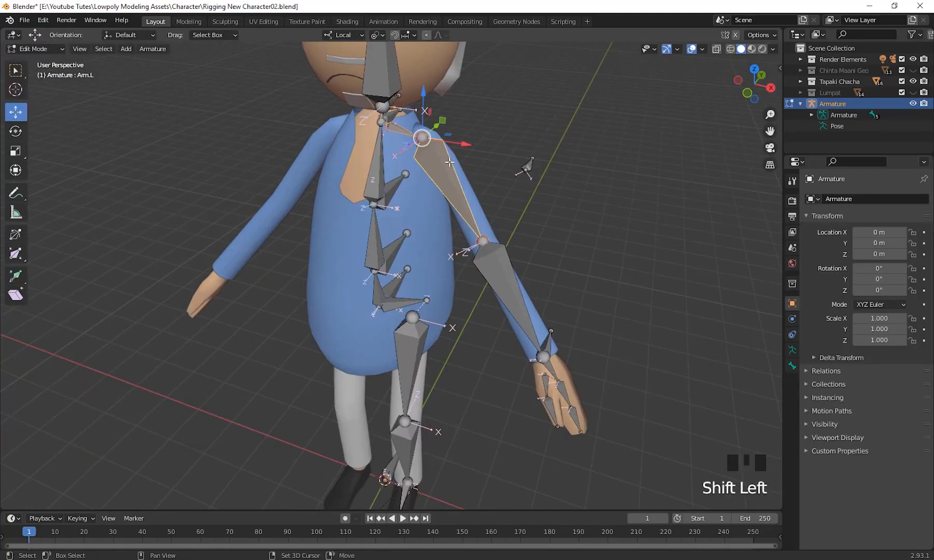
pyautogui.keyDown('shift'); pyautogui.click(504, 282); pyautogui.keyUp('shift')
pyautogui.moveTo(504, 282); pyautogui.dragTo(606, 248, button='middle')
pyautogui.scroll(3, 568, 299)
pyautogui.keyDown('shift'); pyautogui.click(611, 255); pyautogui.keyUp('shift')
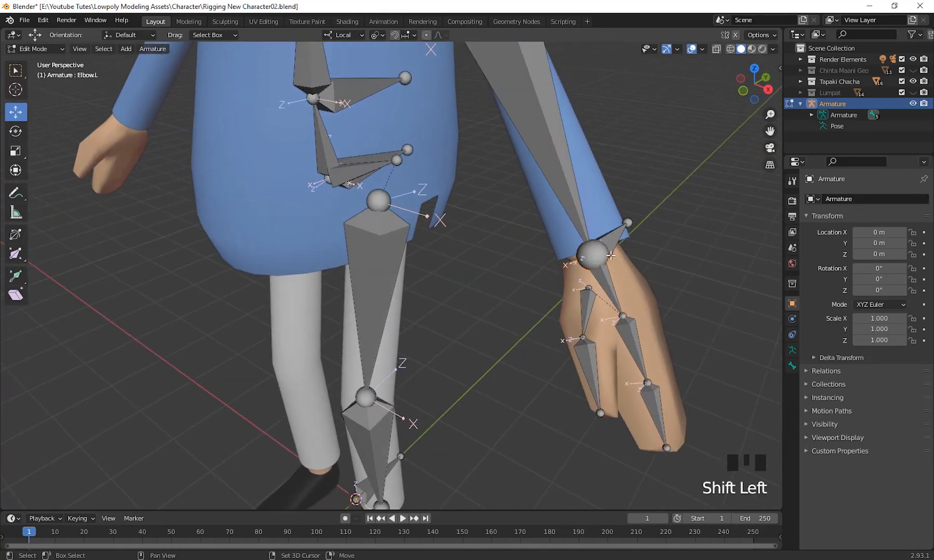
pyautogui.keyDown('shift'); pyautogui.click(579, 209); pyautogui.keyUp('shift')
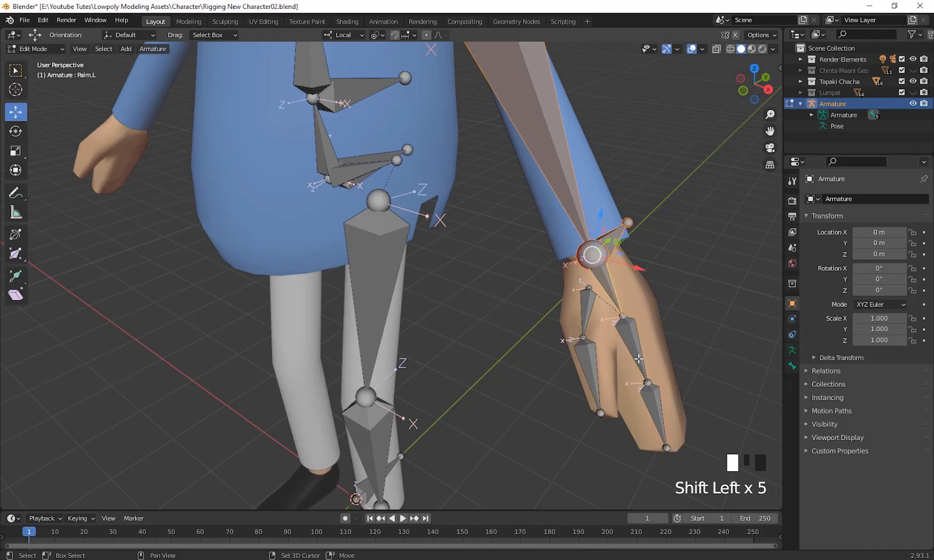
pyautogui.scroll(-2, 587, 310)
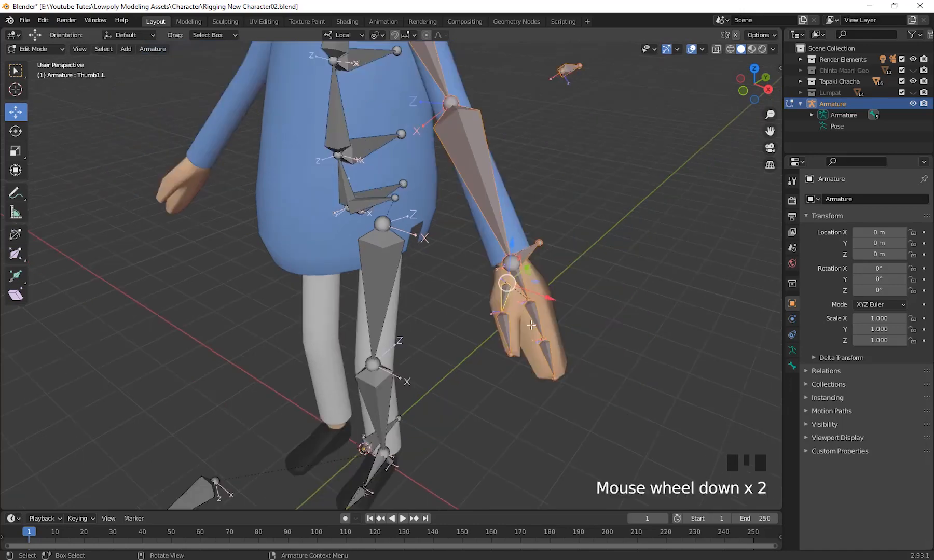
# Add the left leg bones to the selection, from the hip, Thigh.L and Shin.L to the foot and toe controls and Knee Ctrl.L.
pyautogui.moveTo(587, 309); pyautogui.dragTo(429, 231, button='middle')
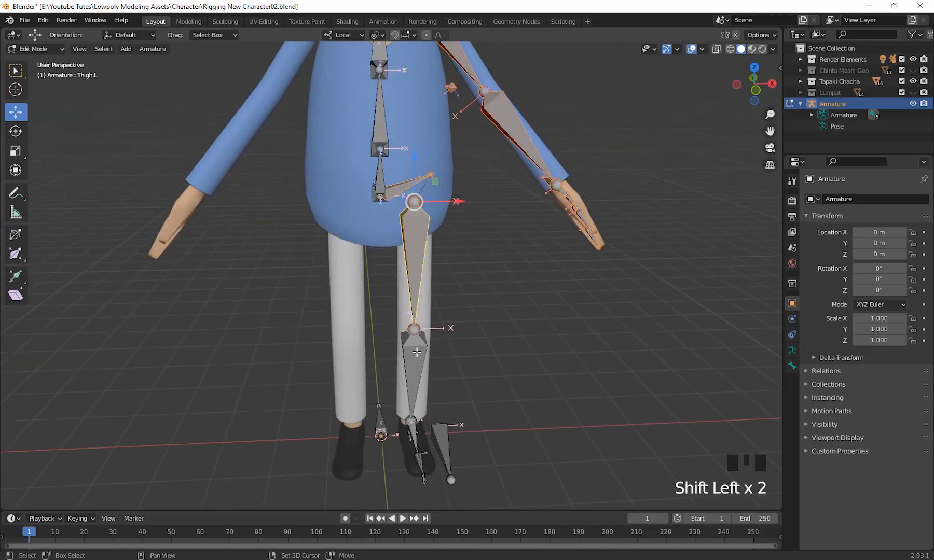
pyautogui.scroll(-1, 510, 415)
pyautogui.keyDown('shift'); pyautogui.moveTo(511, 421); pyautogui.dragTo(532, 407, button='middle'); pyautogui.keyUp('shift')
pyautogui.scroll(5, 511, 410)
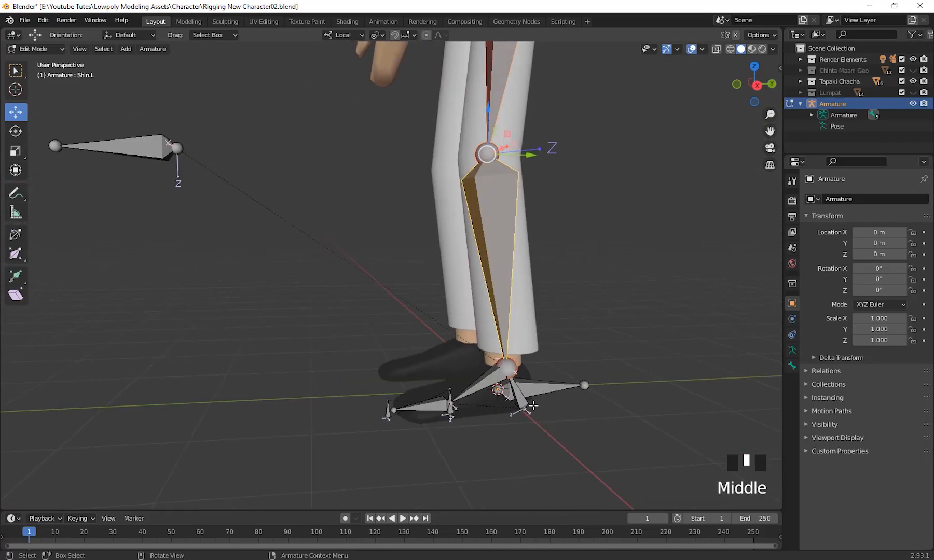
pyautogui.keyDown('shift'); pyautogui.click(523, 407); pyautogui.keyUp('shift')
pyautogui.keyDown('shift'); pyautogui.click(479, 389); pyautogui.keyUp('shift')
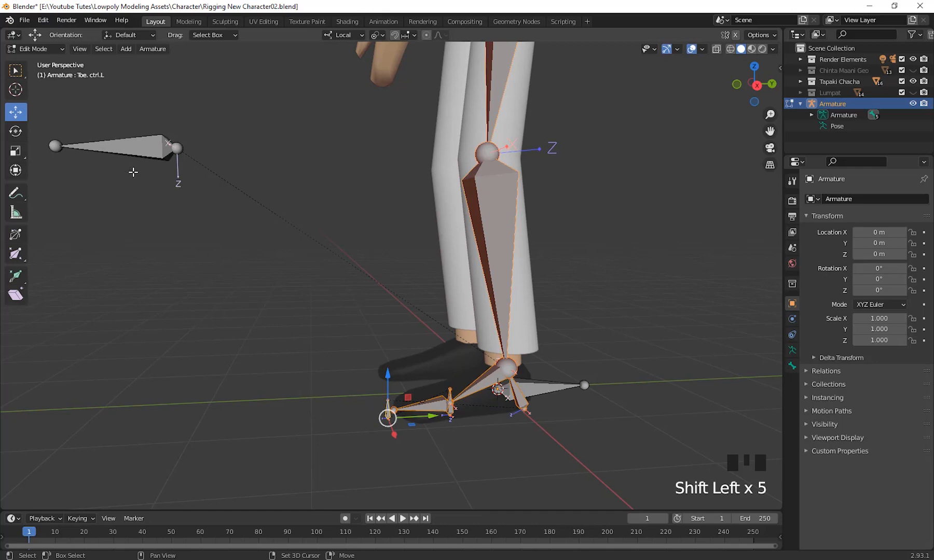
pyautogui.keyDown('shift'); pyautogui.click(139, 150); pyautogui.keyUp('shift')
# Symmetrize the selected left-side bones to create the matching right arm and leg bones.
pyautogui.keyDown('shift'); pyautogui.scroll(-2, 139, 150); pyautogui.keyUp('shift')
pyautogui.scroll(-3, 286, 365)
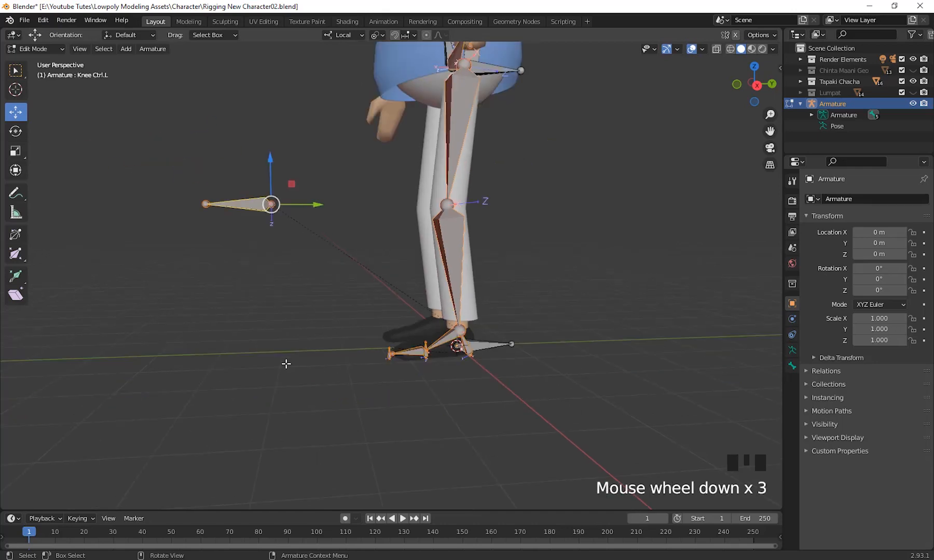
pyautogui.moveTo(285, 364); pyautogui.dragTo(421, 367, button='middle')
pyautogui.scroll(-2, 456, 306)
pyautogui.scroll(-1, 502, 408)
pyautogui.moveTo(456, 306); pyautogui.dragTo(501, 416, button='middle')
pyautogui.scroll(2, 488, 411)
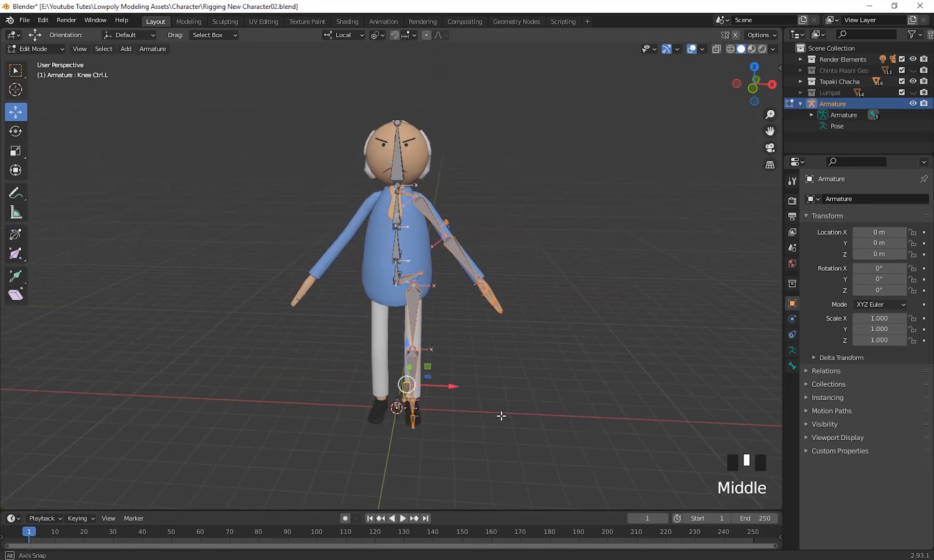
pyautogui.click(144, 51)
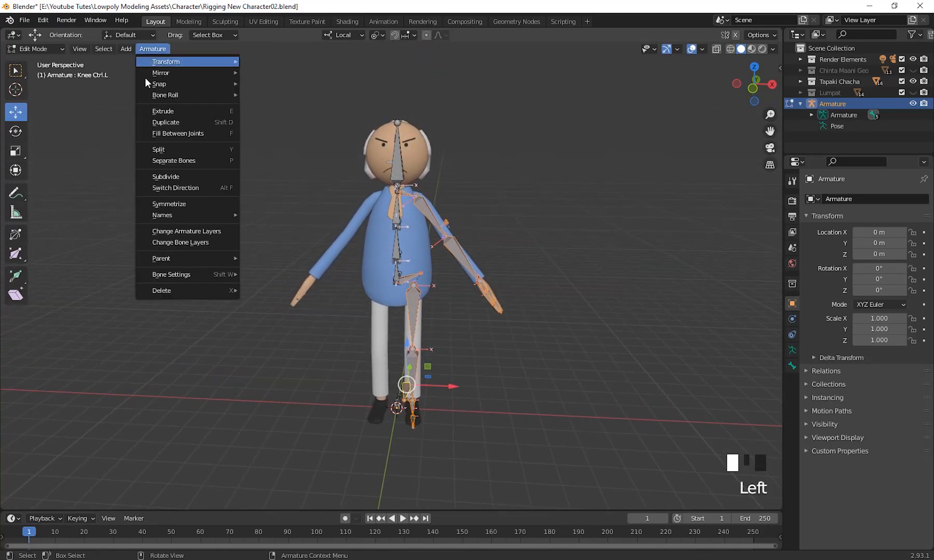
pyautogui.click(169, 206)
pyautogui.moveTo(311, 296); pyautogui.dragTo(242, 323, button='middle')
pyautogui.scroll(2, 400, 306)
pyautogui.moveTo(399, 306); pyautogui.dragTo(470, 296, button='middle')
pyautogui.moveTo(368, 308); pyautogui.dragTo(521, 209, button='middle')
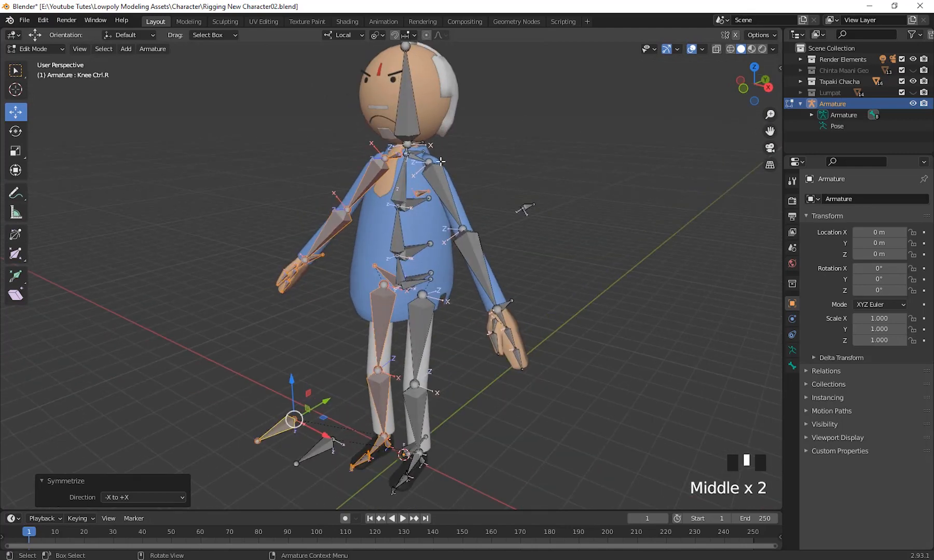
# Recalculate the roll of all the armature's bones to the Global +Y Axis.
pyautogui.scroll(-3, 469, 236)
pyautogui.scroll(2, 467, 233)
pyautogui.keyDown('shift'); pyautogui.moveTo(467, 233); pyautogui.dragTo(584, 188, button='middle'); pyautogui.keyUp('shift')
pyautogui.scroll(-1, 469, 242)
pyautogui.scroll(1, 475, 283)
pyautogui.click(59, 51)
pyautogui.press('a')
pyautogui.hotkey('shift', 'n')
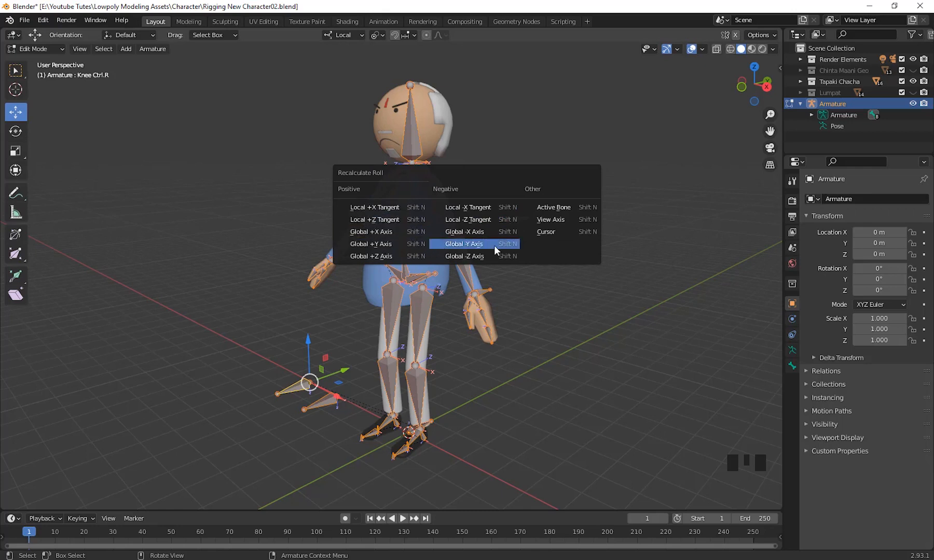
pyautogui.click(397, 243)
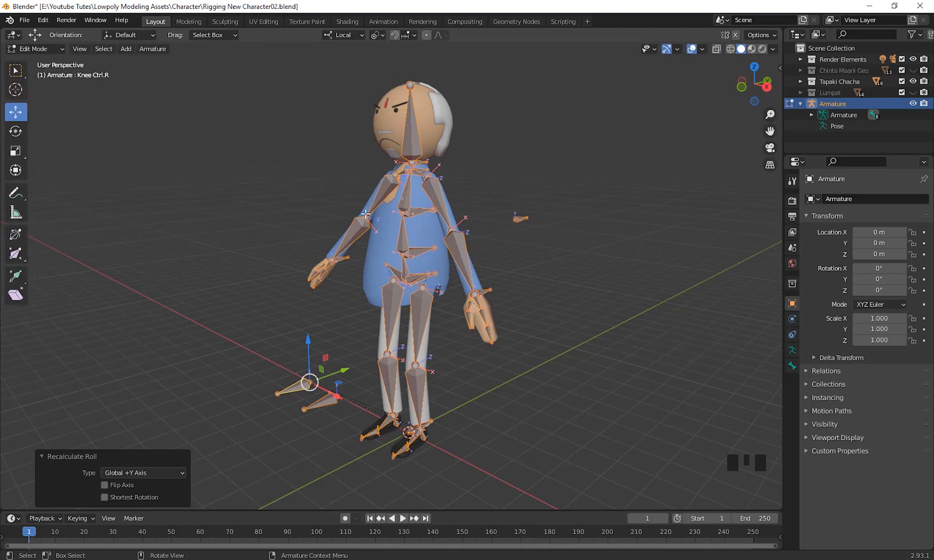
# Switch the armature from Edit Mode back to Pose Mode.
pyautogui.moveTo(332, 287); pyautogui.dragTo(482, 347, button='middle')
pyautogui.scroll(2, 357, 283)
pyautogui.scroll(-2, 485, 302)
pyautogui.scroll(2, 485, 301)
pyautogui.scroll(-2, 454, 267)
pyautogui.scroll(2, 516, 386)
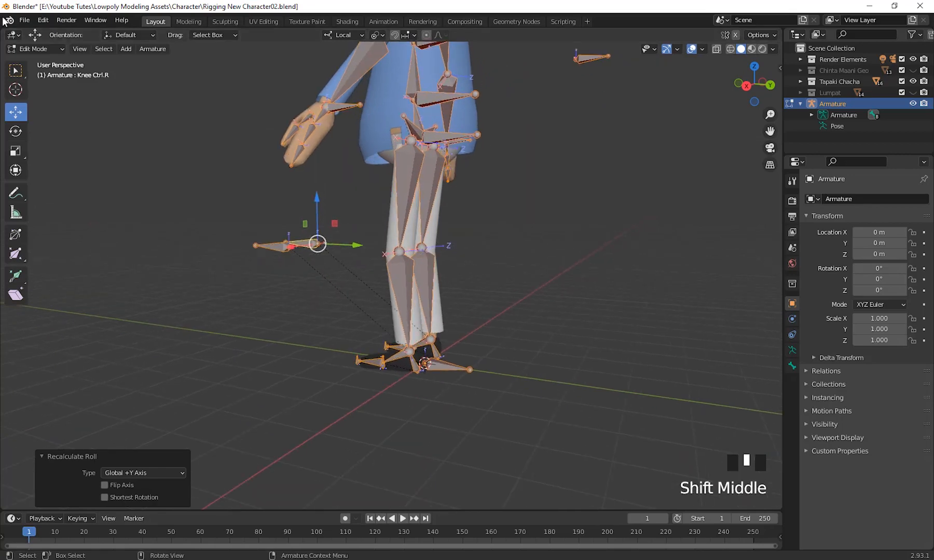
pyautogui.click(34, 49)
pyautogui.click(43, 86)
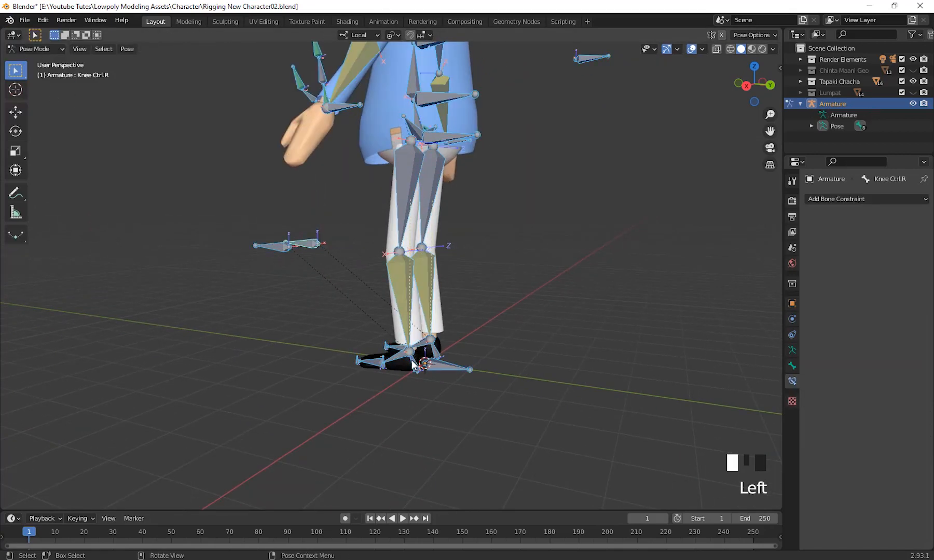
# Test the left leg's bending by moving Heel RotCtrl.L upward, and undo the move.
pyautogui.click(456, 370)
pyautogui.moveTo(456, 370)
pyautogui.mouseDown(button='middle')
pyautogui.moveTo(478, 354)
pyautogui.moveTo(492, 370)
pyautogui.moveTo(468, 354)
pyautogui.mouseUp(button='middle')
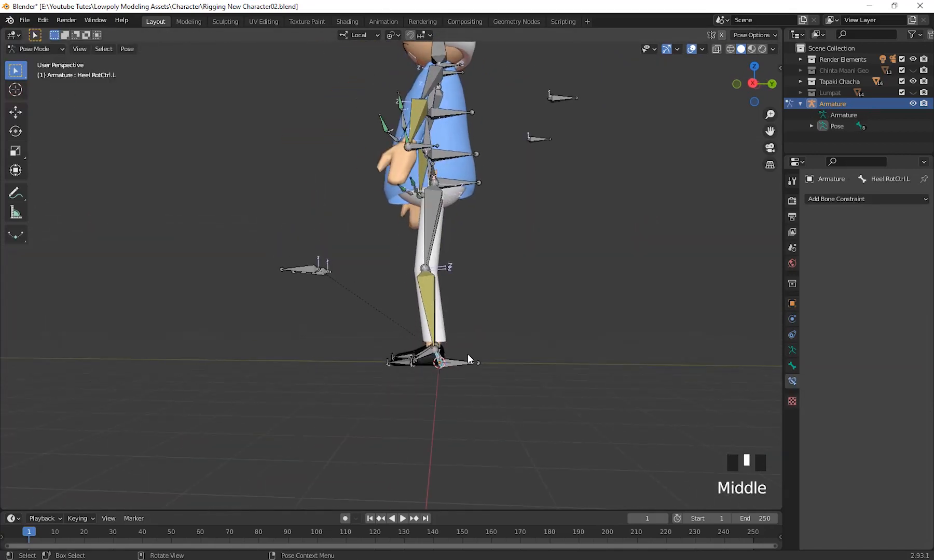
pyautogui.press('g')
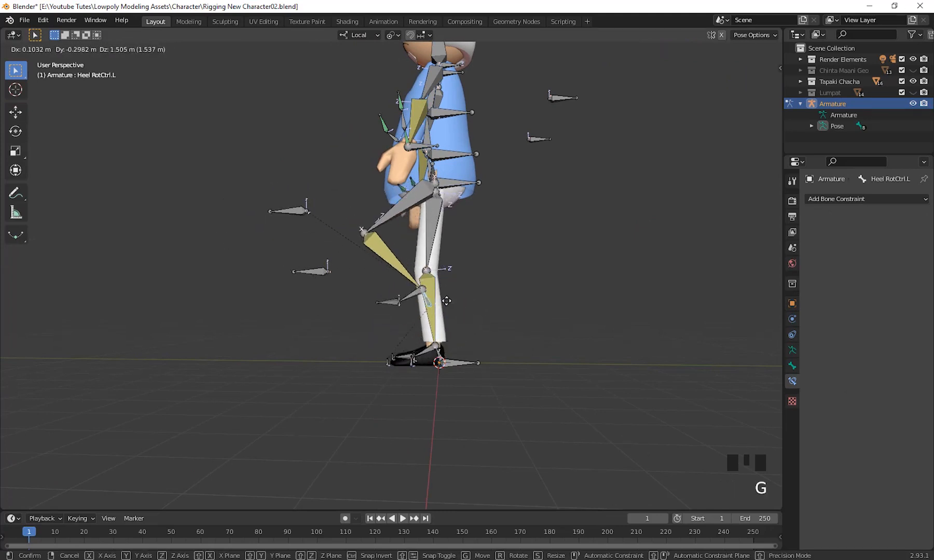
pyautogui.click(420, 298)
pyautogui.moveTo(452, 363)
pyautogui.mouseDown(button='middle')
pyautogui.moveTo(584, 386)
pyautogui.moveTo(660, 377)
pyautogui.moveTo(467, 357)
pyautogui.mouseUp(button='middle')
pyautogui.hotkey('ctrl', 'z')
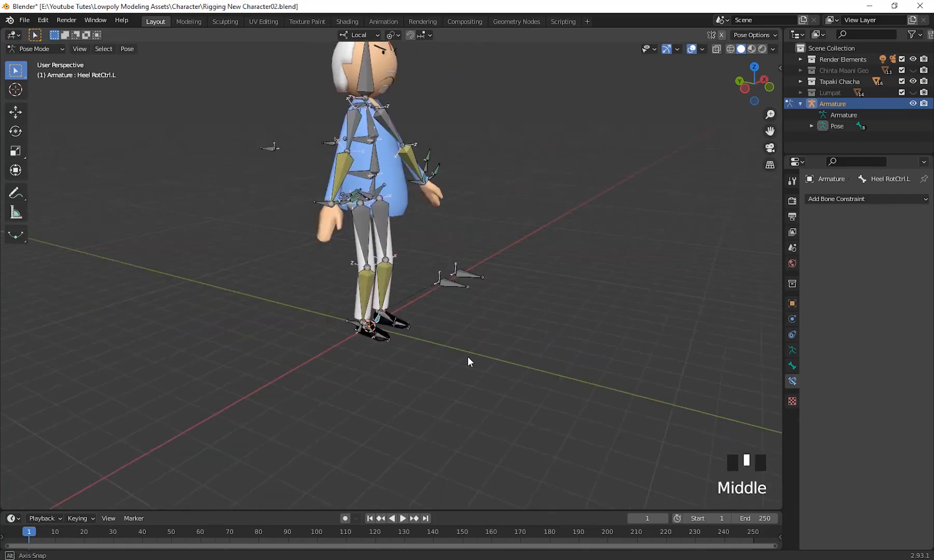
# Clear the inverse of the Child Of constraint on the Palm.L bone.
pyautogui.scroll(2, 484, 276)
pyautogui.moveTo(485, 275); pyautogui.dragTo(485, 307, button='middle')
pyautogui.scroll(2, 526, 373)
pyautogui.scroll(2, 561, 336)
pyautogui.click(465, 255)
pyautogui.scroll(-3, 465, 256)
pyautogui.scroll(-2, 482, 308)
pyautogui.scroll(-2, 558, 302)
pyautogui.keyDown('shift'); pyautogui.moveTo(558, 303); pyautogui.dragTo(577, 370, button='middle'); pyautogui.keyUp('shift')
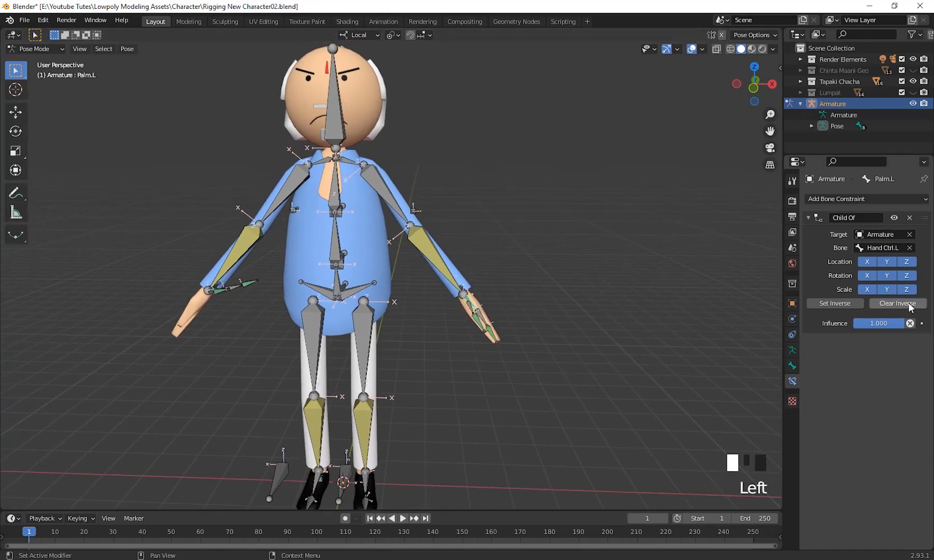
pyautogui.moveTo(643, 327); pyautogui.dragTo(205, 330, button='middle')
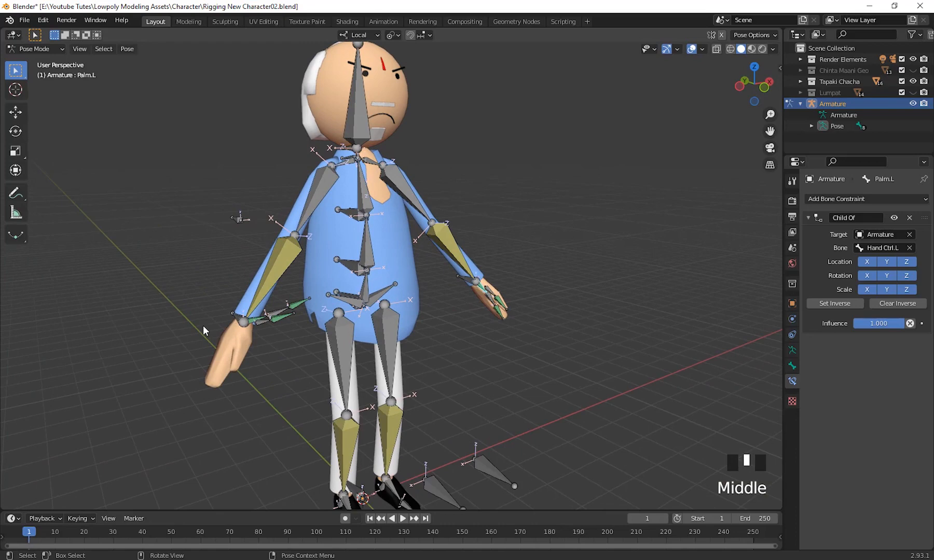
# Select the Palm.R bone and clear the inverse of its Child Of constraint.
pyautogui.click(260, 322)
pyautogui.scroll(3, 277, 354)
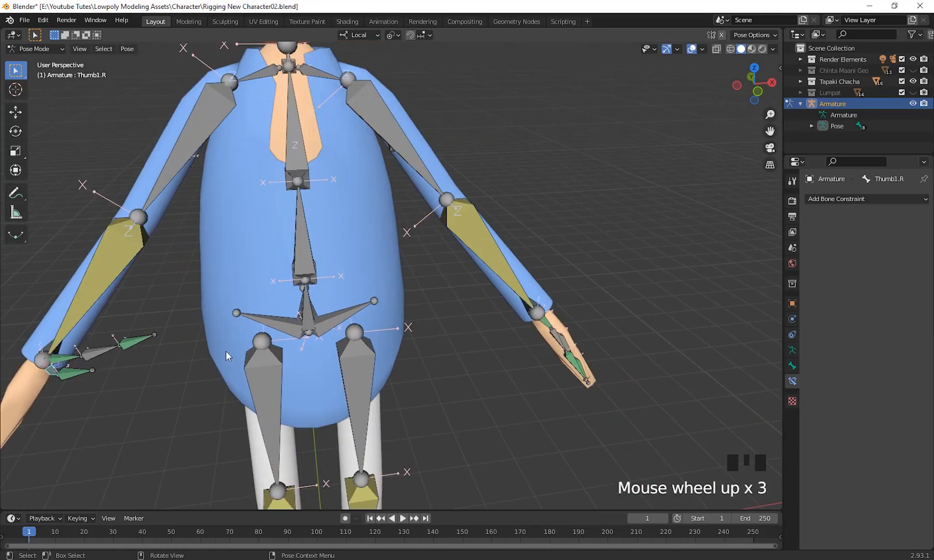
pyautogui.click(73, 356)
pyautogui.keyDown('shift'); pyautogui.moveTo(261, 418); pyautogui.dragTo(388, 275, button='middle'); pyautogui.keyUp('shift')
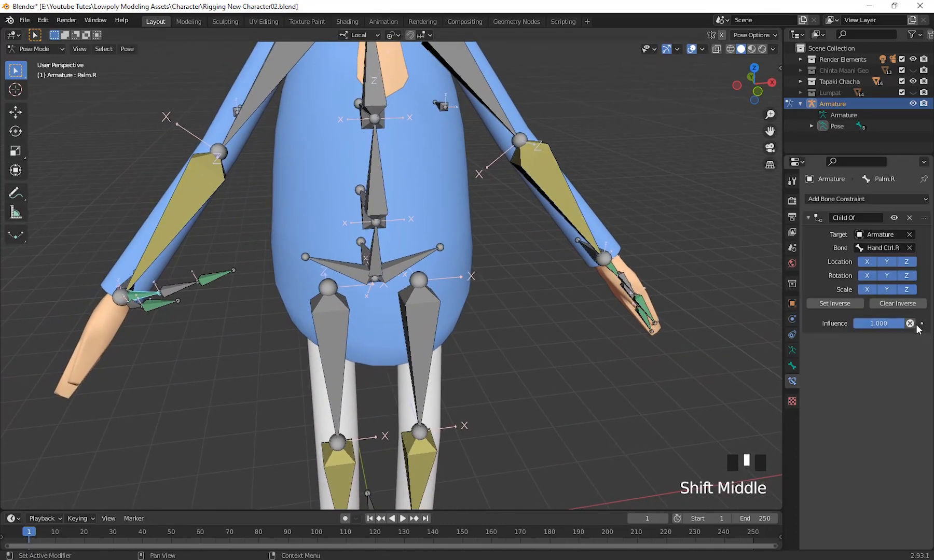
pyautogui.click(914, 306)
# Test the left hand's finger and thumb by rotating Finger1.L and Thumb1.L, cancelling each rotation.
pyautogui.scroll(-2, 517, 373)
pyautogui.moveTo(516, 373); pyautogui.dragTo(623, 366, button='middle')
pyautogui.click(468, 369)
pyautogui.press('r')
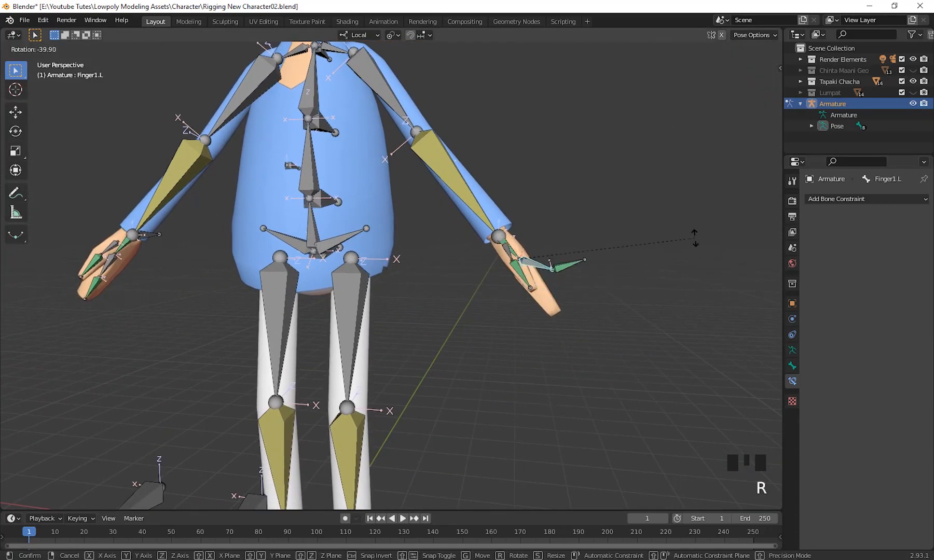
pyautogui.press('Escape')
pyautogui.moveTo(528, 311); pyautogui.dragTo(506, 352, button='middle')
pyautogui.press('r')
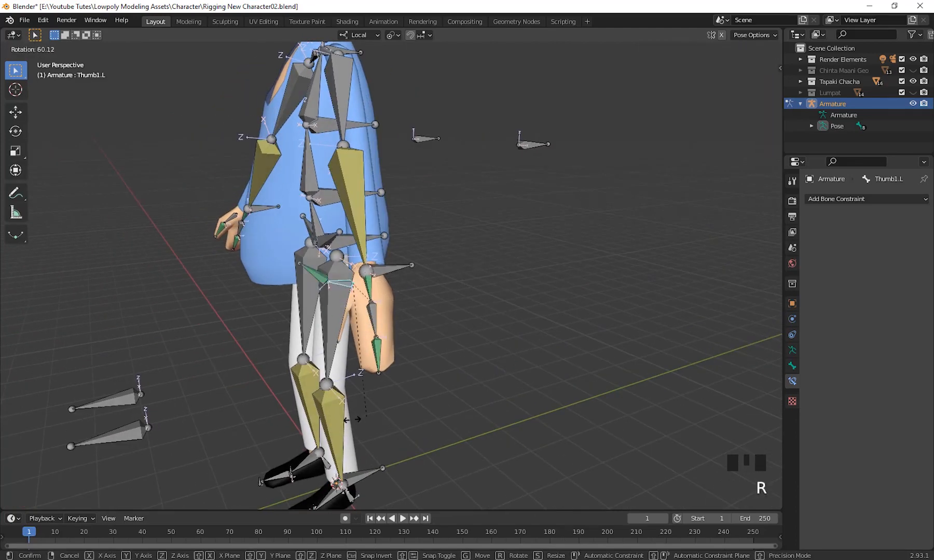
pyautogui.rightClick(462, 389)
# Test the left arm's IK by moving Hand Ctrl.L from different view angles, cancelling each move.
pyautogui.click(394, 267)
pyautogui.moveTo(436, 349); pyautogui.dragTo(560, 332, button='middle')
pyautogui.keyDown('shift'); pyautogui.moveTo(576, 332); pyautogui.dragTo(599, 428, button='middle'); pyautogui.keyUp('shift')
pyautogui.keyDown('shift'); pyautogui.moveTo(594, 419); pyautogui.dragTo(602, 412, button='middle'); pyautogui.keyUp('shift')
pyautogui.press('g')
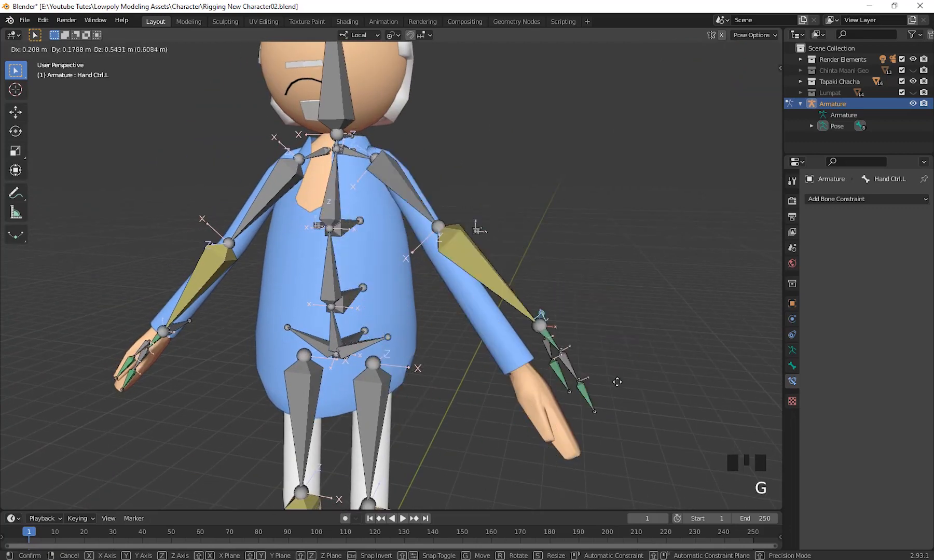
pyautogui.rightClick(644, 378)
pyautogui.scroll(-2, 610, 398)
pyautogui.moveTo(611, 398); pyautogui.dragTo(558, 428, button='middle')
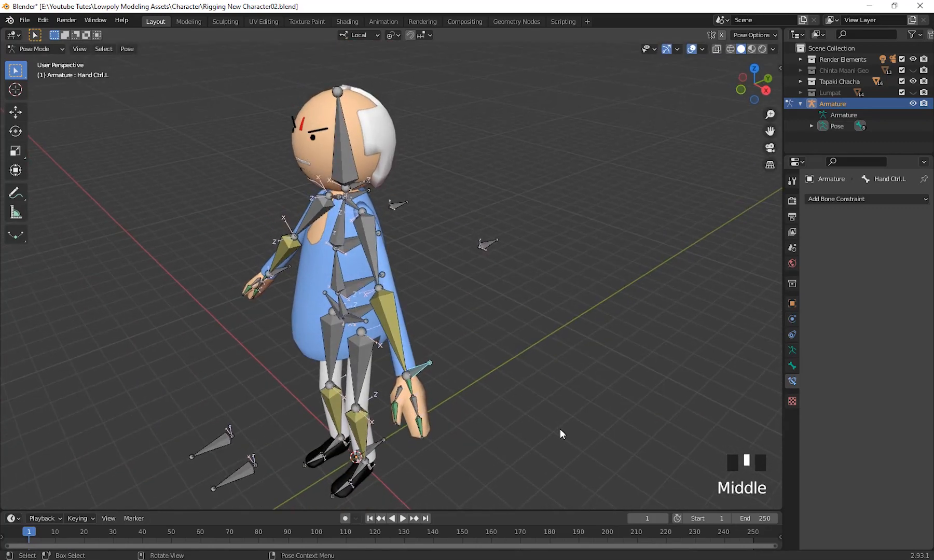
pyautogui.press('g')
pyautogui.rightClick(512, 376)
# Try a pole angle of 90° on Elbow.L's IK constraint and undo it.
pyautogui.moveTo(512, 376); pyautogui.dragTo(526, 439, button='middle')
pyautogui.click(467, 304)
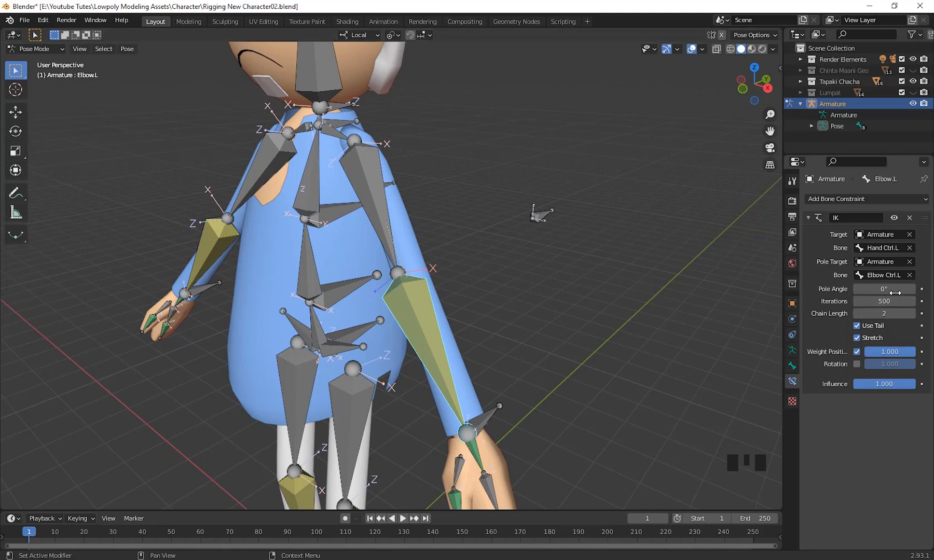
pyautogui.moveTo(896, 289); pyautogui.dragTo(927, 289)
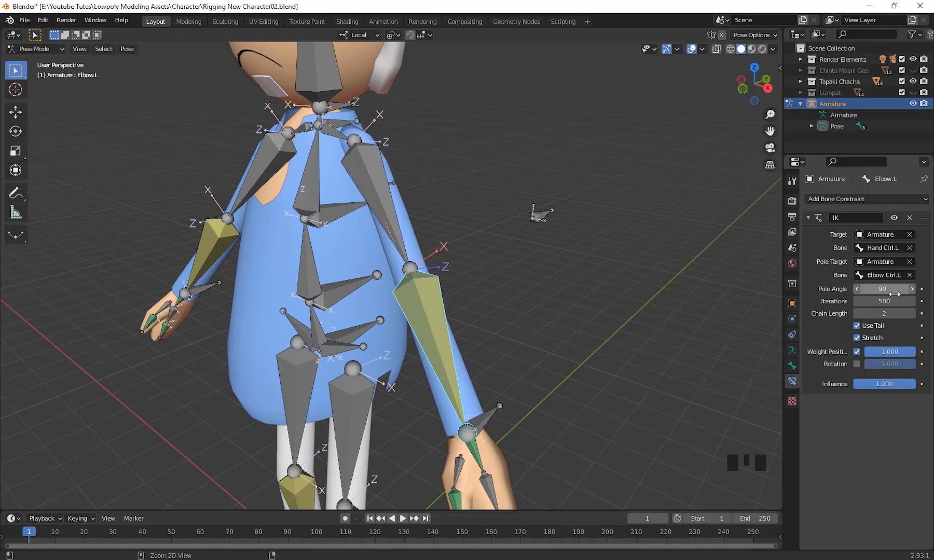
pyautogui.hotkey('ctrl', 'z')
# Lock the IK X and Y axes of the Elbow.L bone in its Inverse Kinematics settings.
pyautogui.click(792, 365)
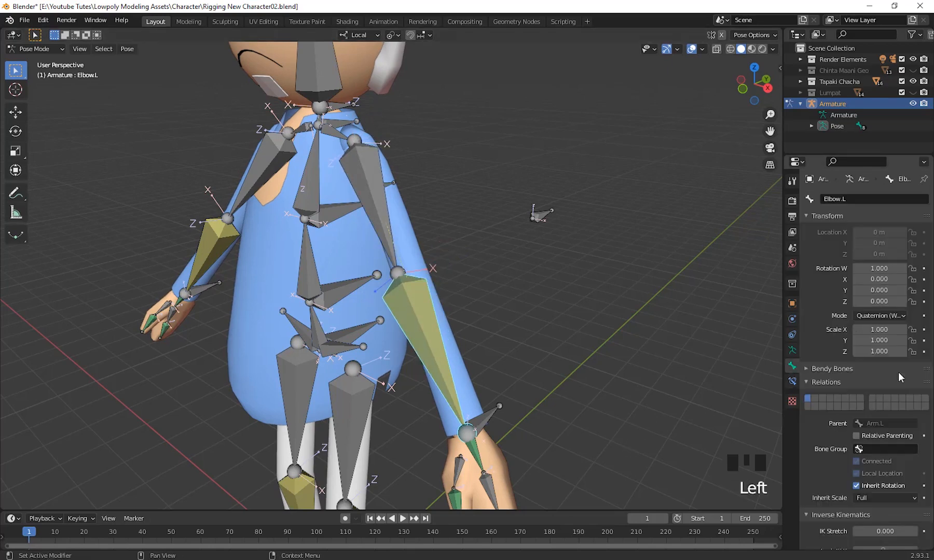
pyautogui.scroll(-11, 907, 437)
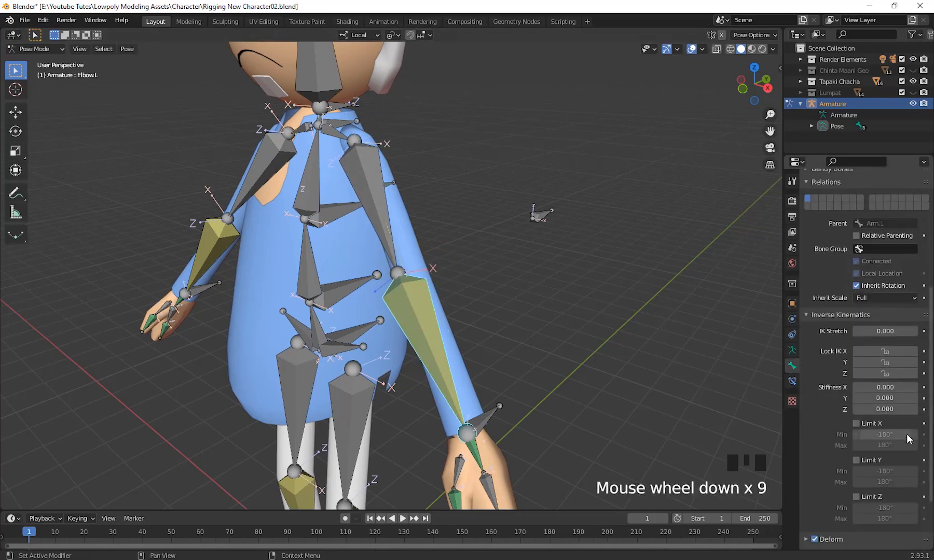
pyautogui.moveTo(506, 373); pyautogui.dragTo(588, 390, button='middle')
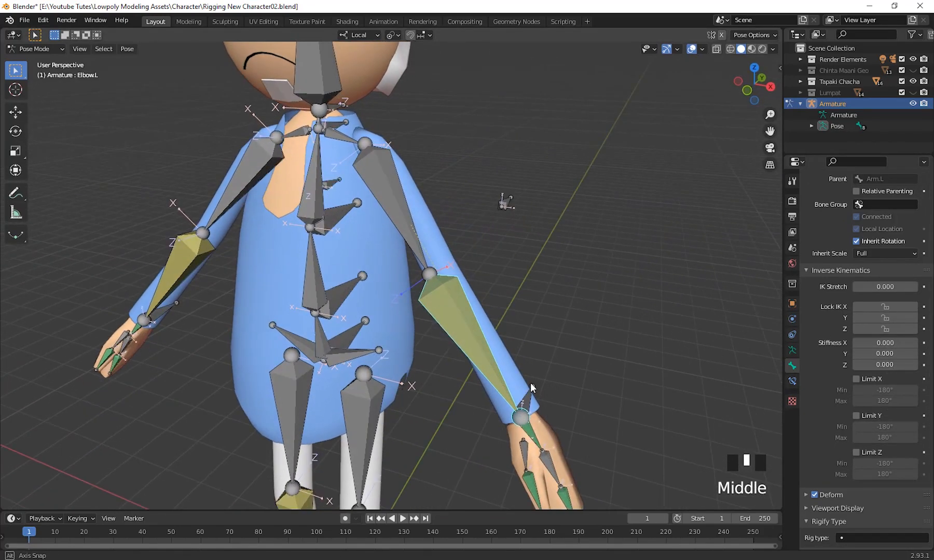
pyautogui.click(885, 318)
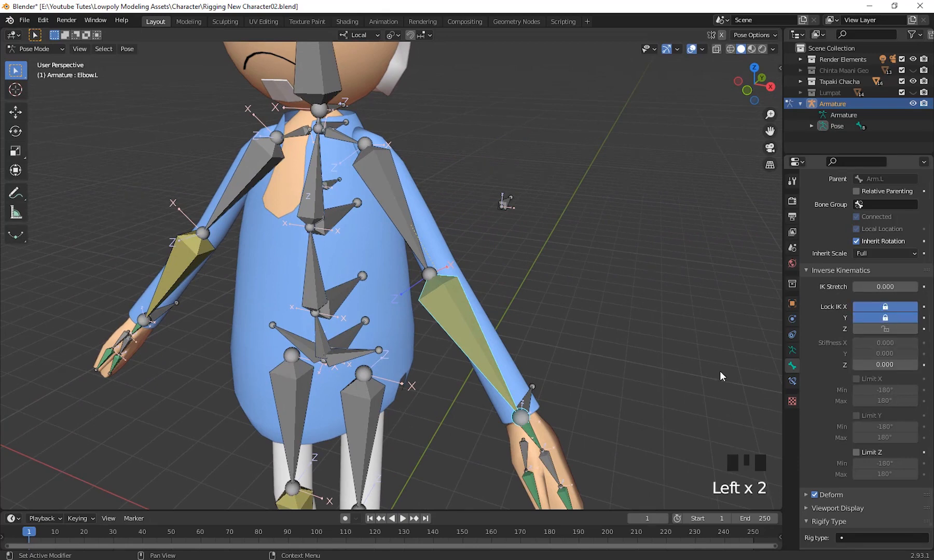
# Test the left arm with the locked IK axes by moving Hand Ctrl.L, and cancel the move.
pyautogui.moveTo(720, 376); pyautogui.dragTo(617, 409, button='middle')
pyautogui.click(543, 385)
pyautogui.scroll(-2, 617, 422)
pyautogui.press('g')
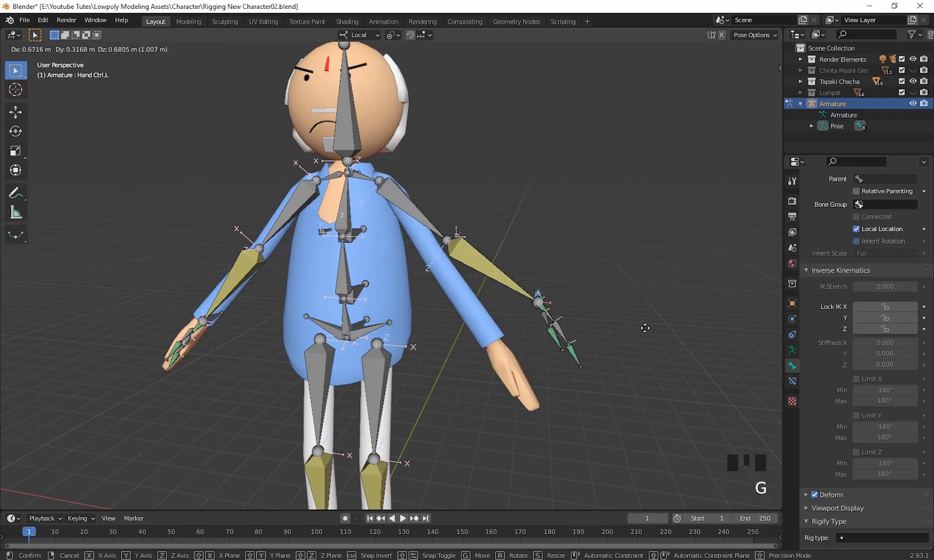
pyautogui.click(620, 382)
pyautogui.scroll(-2, 607, 386)
pyautogui.moveTo(607, 387); pyautogui.dragTo(451, 318, button='middle')
# Try a pole angle of -90° on Elbow.L's IK constraint, and set it to 90° instead.
pyautogui.scroll(3, 524, 420)
pyautogui.click(450, 318)
pyautogui.moveTo(547, 390); pyautogui.dragTo(581, 373, button='middle')
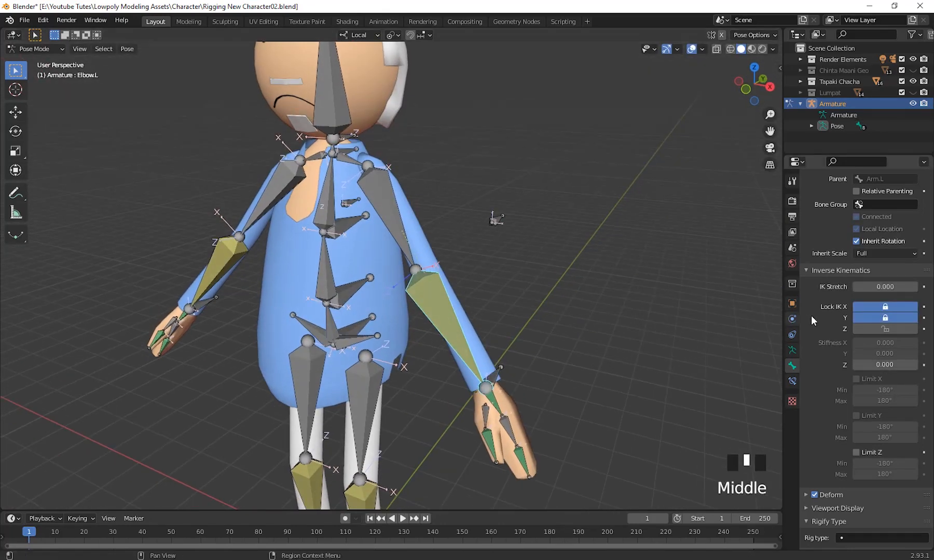
pyautogui.scroll(20, 876, 372)
pyautogui.scroll(1, 882, 374)
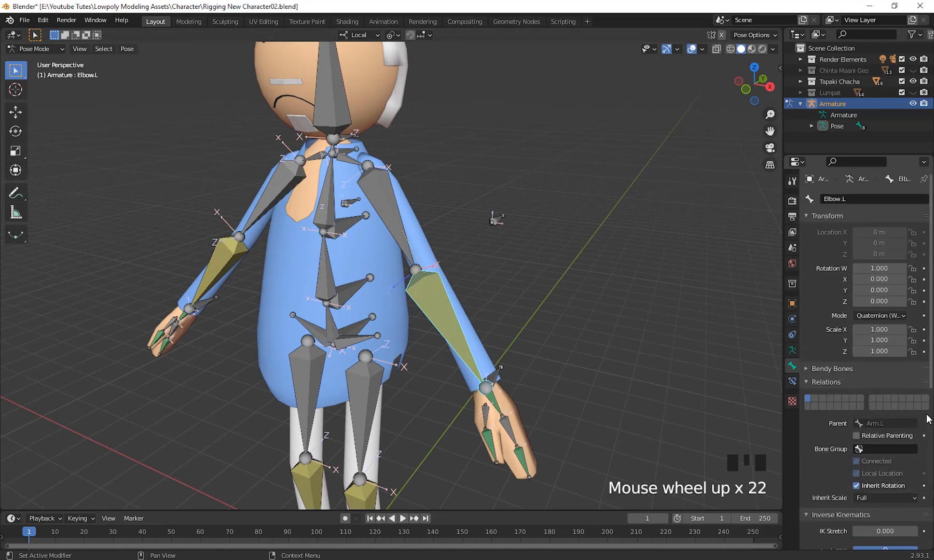
pyautogui.click(790, 382)
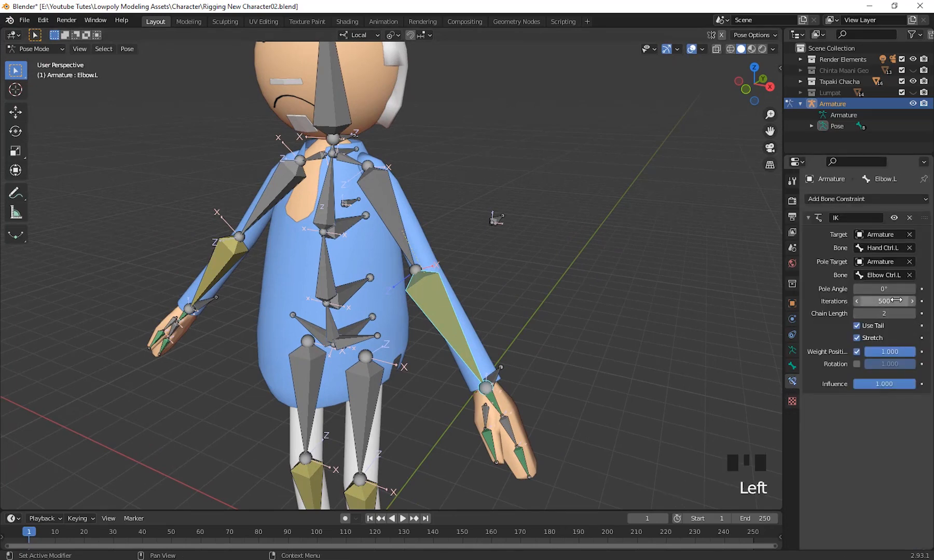
pyautogui.moveTo(880, 289); pyautogui.dragTo(905, 288)
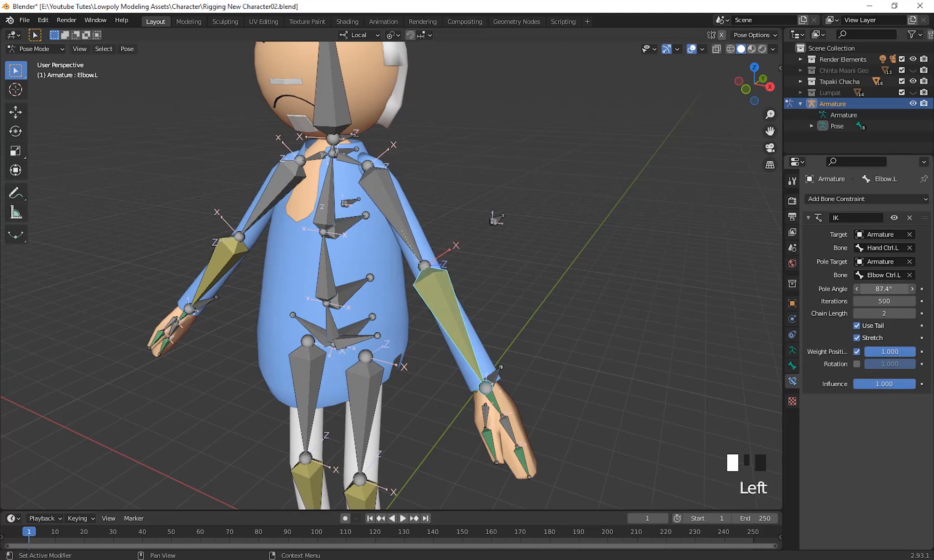
pyautogui.moveTo(884, 289); pyautogui.dragTo(917, 279)
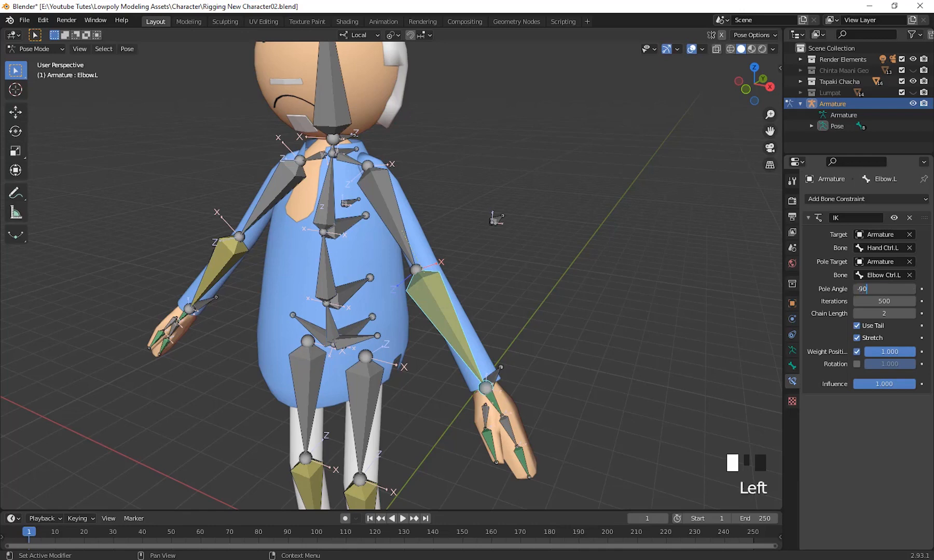
pyautogui.press('Return')
pyautogui.moveTo(417, 316); pyautogui.dragTo(394, 311, button='middle')
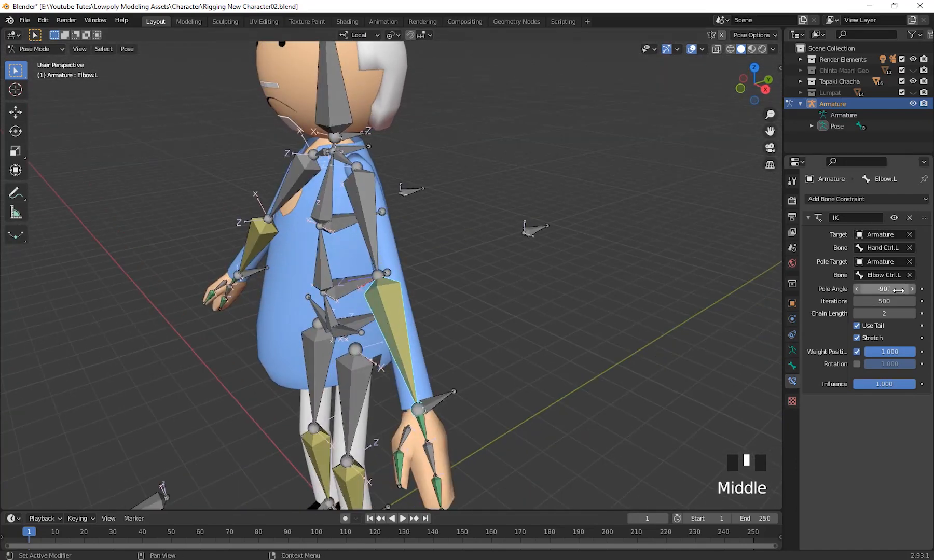
pyautogui.write('90')
pyautogui.press('Return')
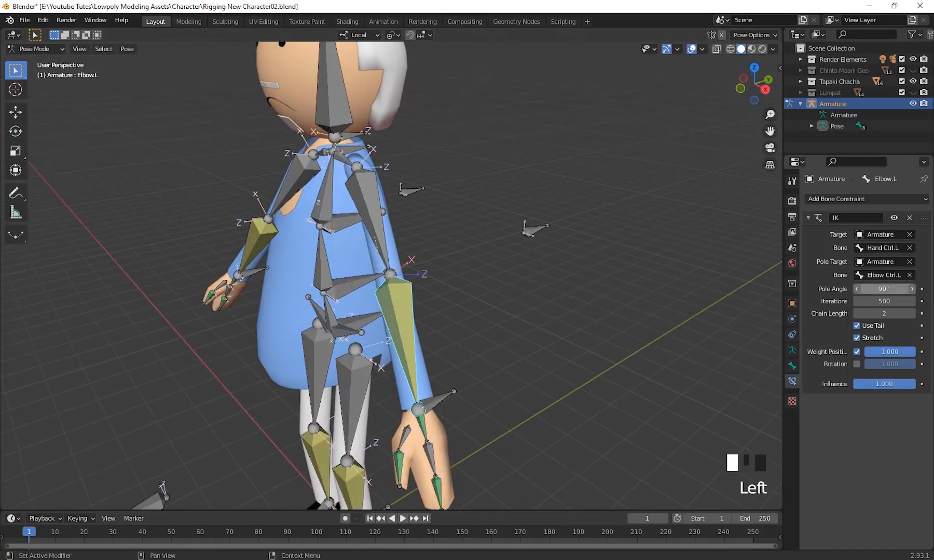
# Test the left arm with the new pole angle by moving Hand Ctrl.L, and cancel the move.
pyautogui.moveTo(469, 271); pyautogui.dragTo(499, 386, button='middle')
pyautogui.click(506, 377)
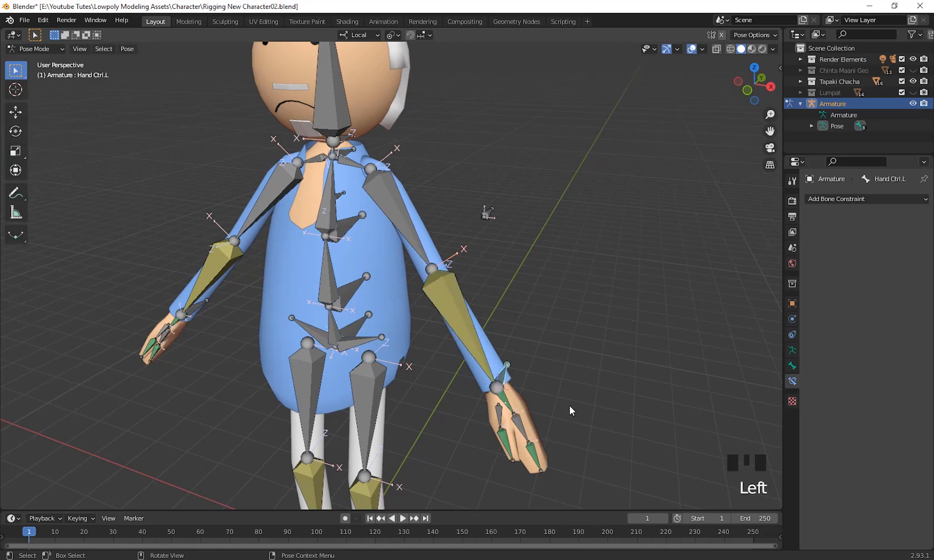
pyautogui.scroll(-2, 575, 396)
pyautogui.moveTo(579, 391); pyautogui.dragTo(578, 384, button='middle')
pyautogui.press('g')
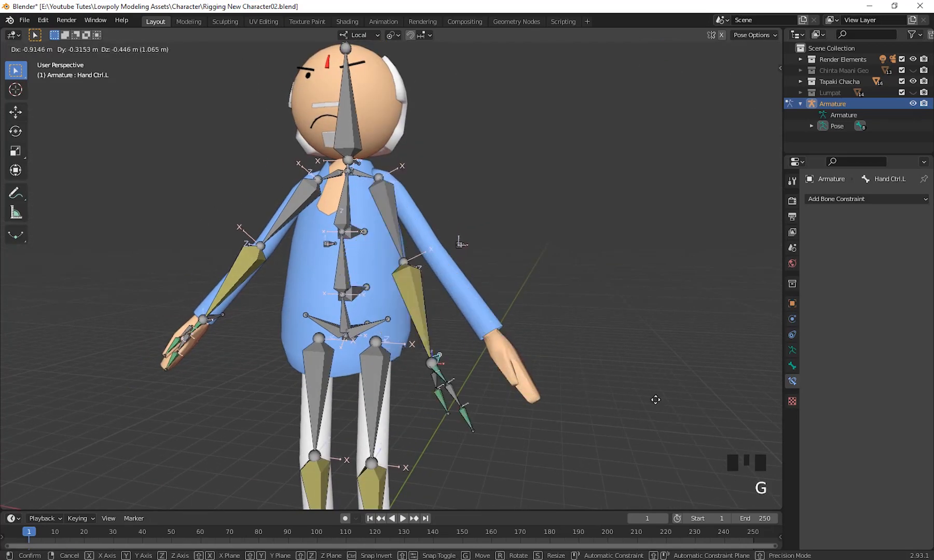
pyautogui.rightClick(607, 316)
pyautogui.scroll(-3, 606, 317)
# Examine Elbow.L's IK constraint settings and its alignment with the left sleeve.
pyautogui.moveTo(556, 324); pyautogui.dragTo(499, 393, button='middle')
pyautogui.scroll(4, 516, 342)
pyautogui.click(367, 262)
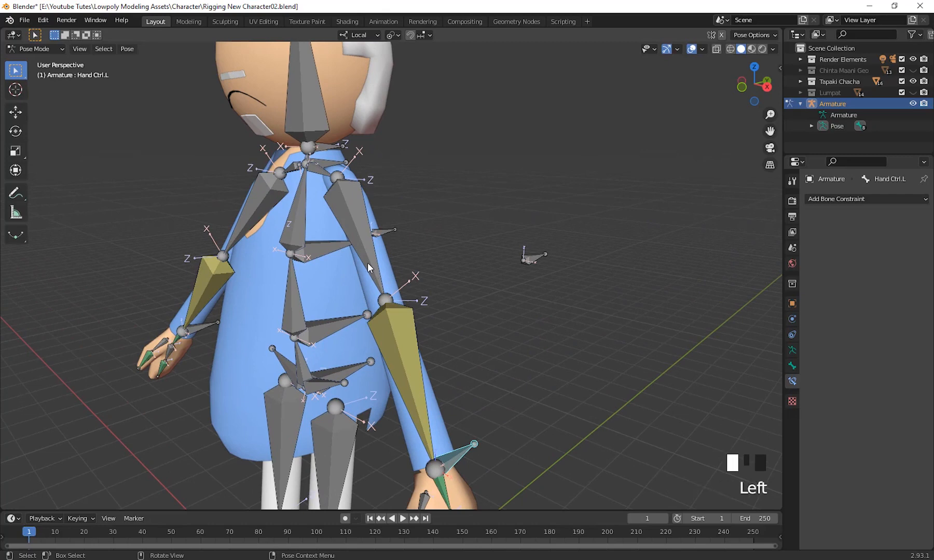
pyautogui.moveTo(367, 263); pyautogui.dragTo(506, 324, button='middle')
pyautogui.click(435, 348)
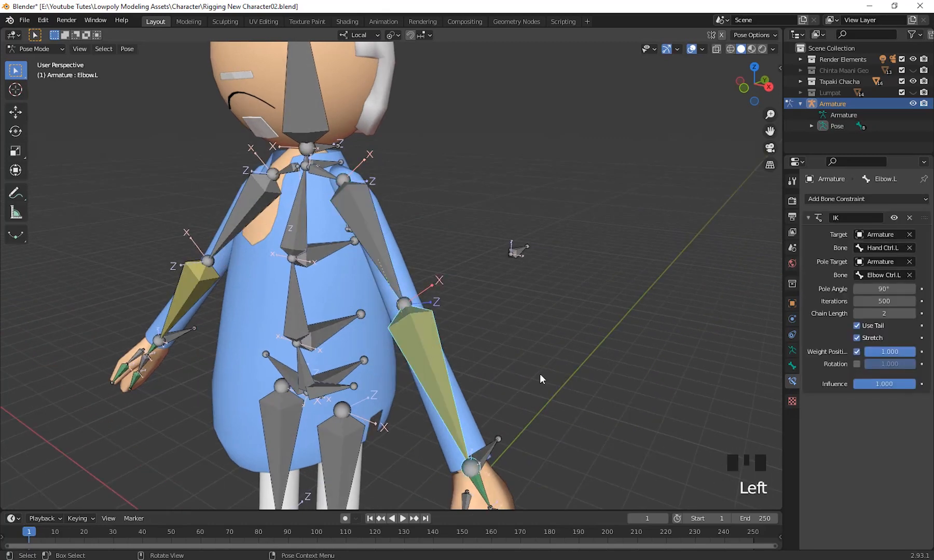
pyautogui.keyDown('shift'); pyautogui.moveTo(540, 377); pyautogui.dragTo(586, 358, button='middle'); pyautogui.keyUp('shift')
# Compare the constraint and bone settings of the Elbow Ctrl.R and Elbow Ctrl.L pole bones.
pyautogui.moveTo(736, 323); pyautogui.dragTo(315, 156, button='middle')
pyautogui.click(326, 126)
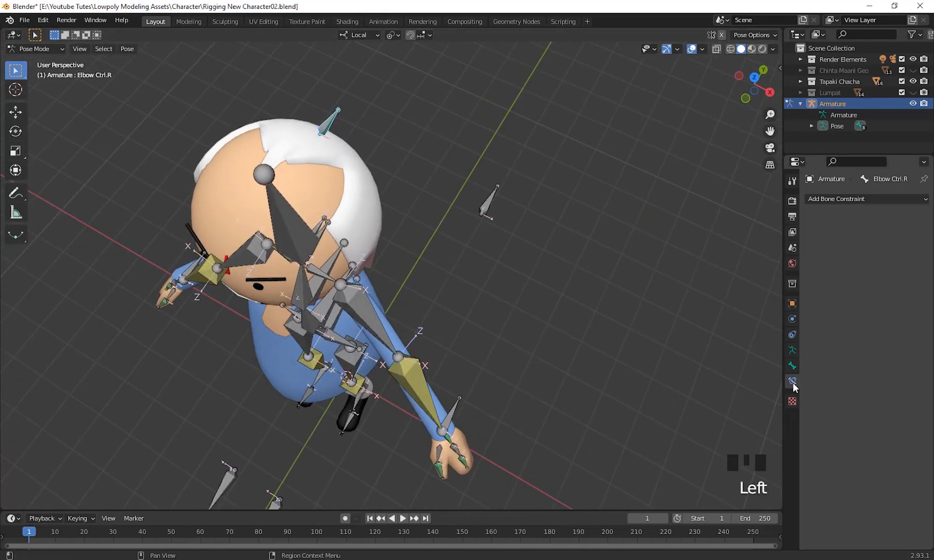
pyautogui.click(792, 368)
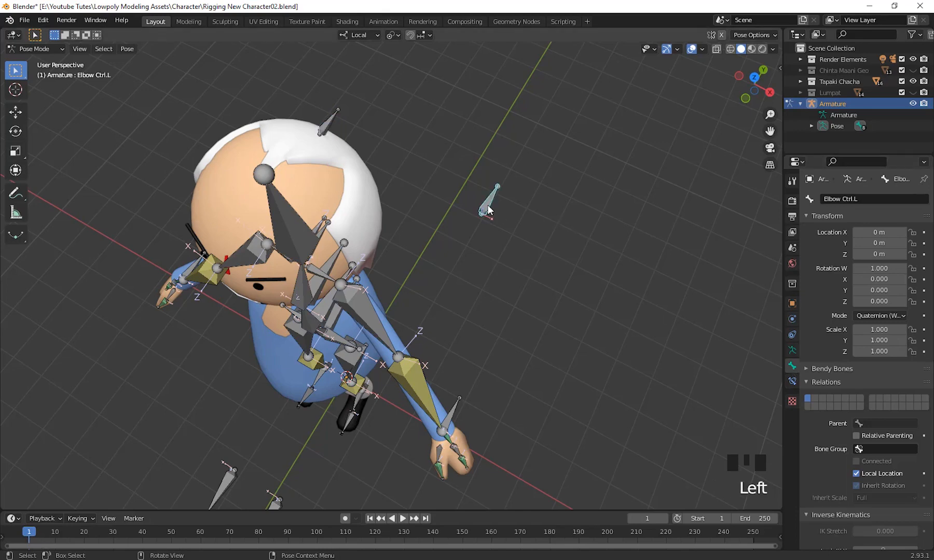
# Examine Elbow.L's bone properties, including its IK axis locks and limits, and its IK constraint settings.
pyautogui.moveTo(602, 231); pyautogui.dragTo(499, 294, button='middle')
pyautogui.moveTo(424, 354); pyautogui.dragTo(517, 305, button='middle')
pyautogui.click(443, 288)
pyautogui.keyDown('shift'); pyautogui.moveTo(571, 330); pyautogui.dragTo(581, 358, button='middle'); pyautogui.keyUp('shift')
pyautogui.keyDown('shift'); pyautogui.moveTo(581, 358); pyautogui.dragTo(598, 337, button='middle'); pyautogui.keyUp('shift')
pyautogui.scroll(4, 890, 363)
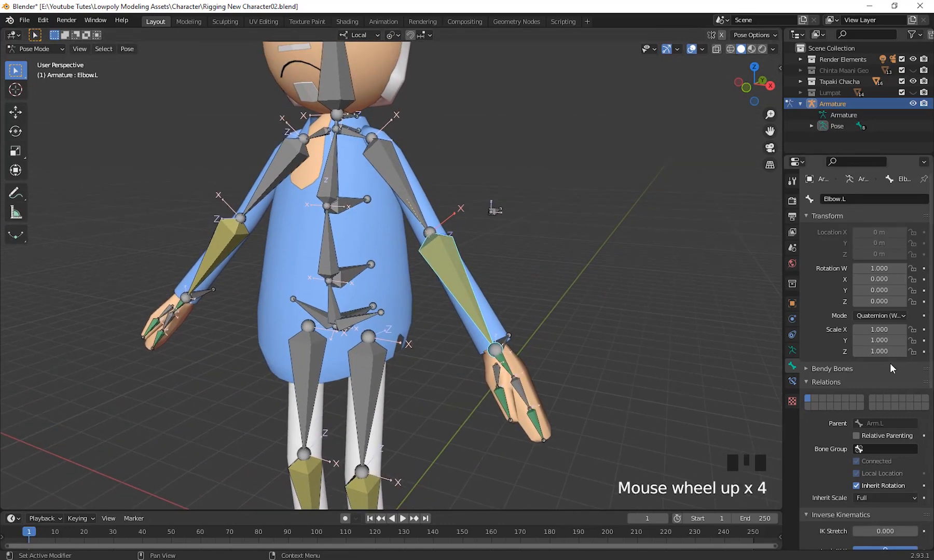
pyautogui.scroll(-12, 891, 374)
pyautogui.scroll(-4, 898, 392)
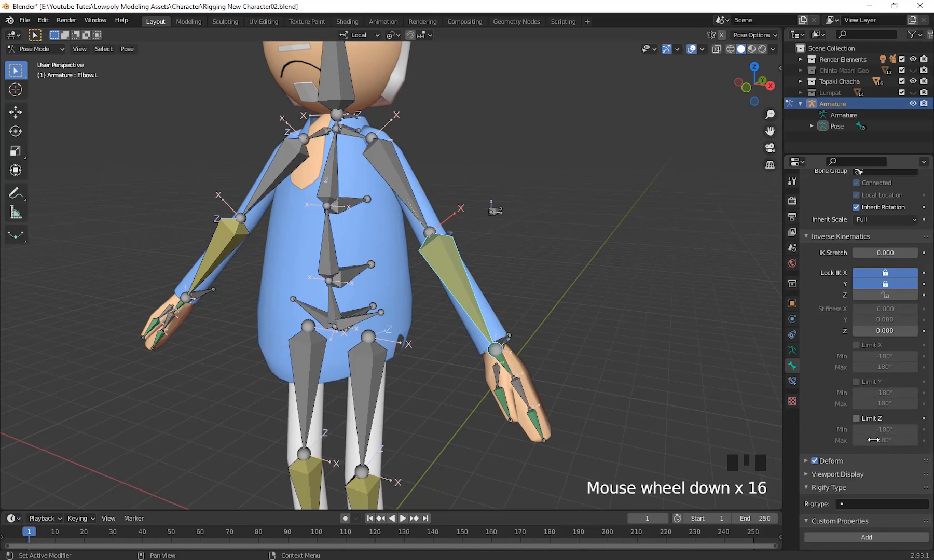
pyautogui.scroll(16, 848, 390)
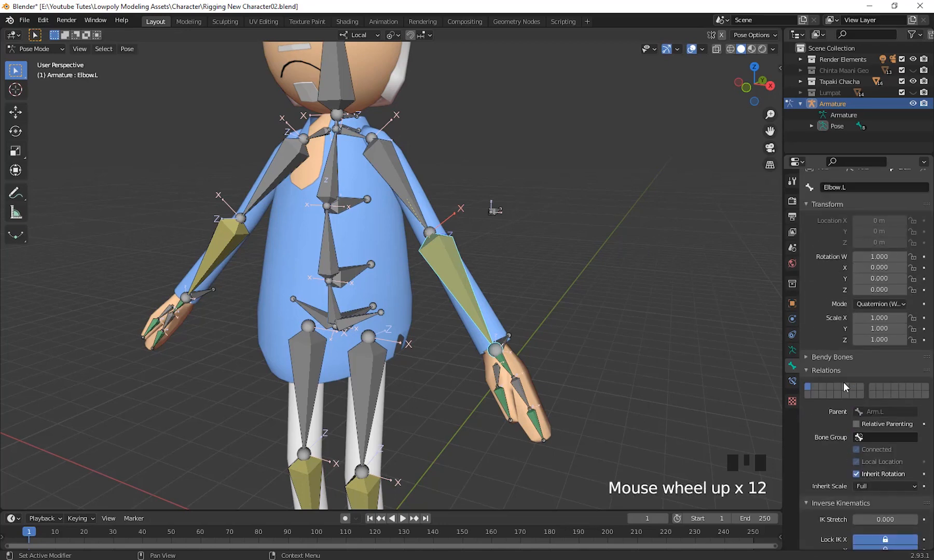
pyautogui.click(792, 382)
pyautogui.scroll(2, 907, 397)
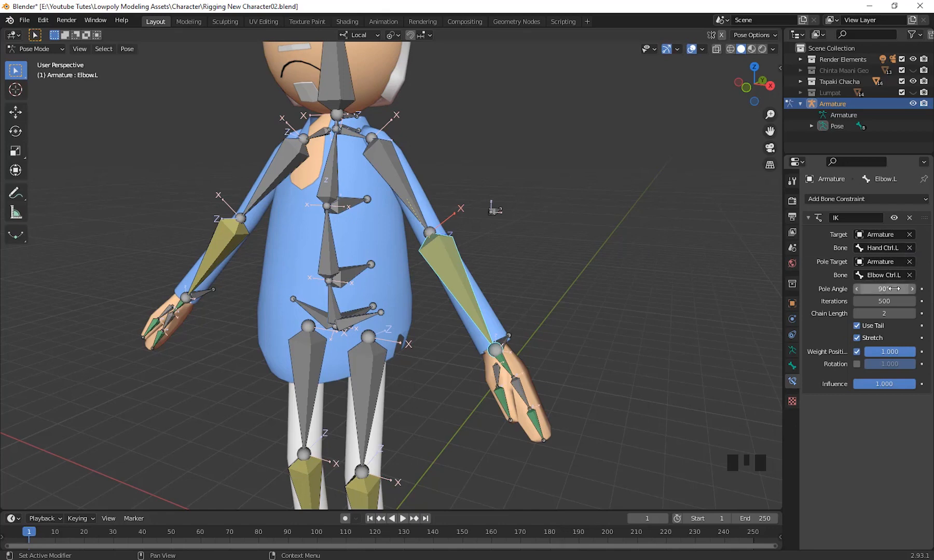
# Test how the left arm follows by moving Hand Ctrl.L upward, and cancel the move.
pyautogui.moveTo(516, 317); pyautogui.dragTo(502, 177, button='middle')
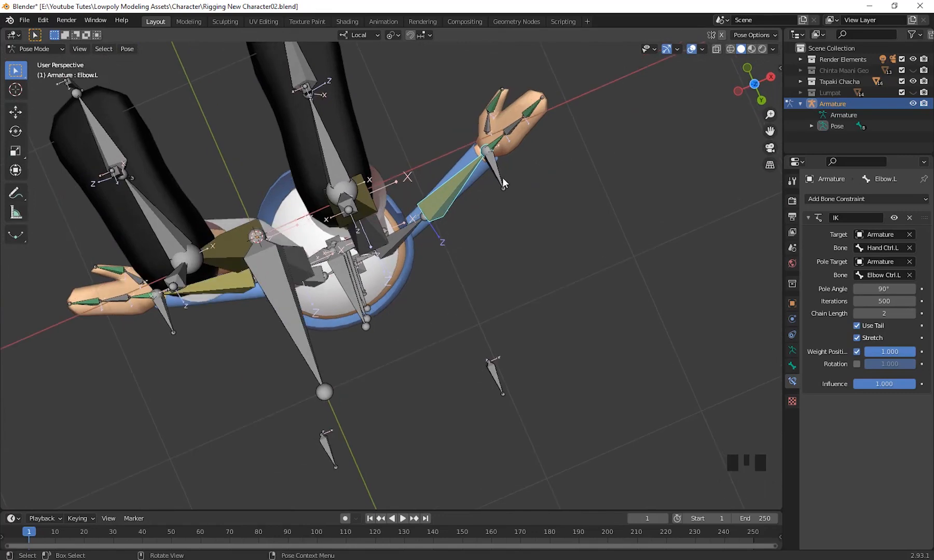
pyautogui.click(502, 177)
pyautogui.moveTo(525, 216); pyautogui.dragTo(632, 404, button='middle')
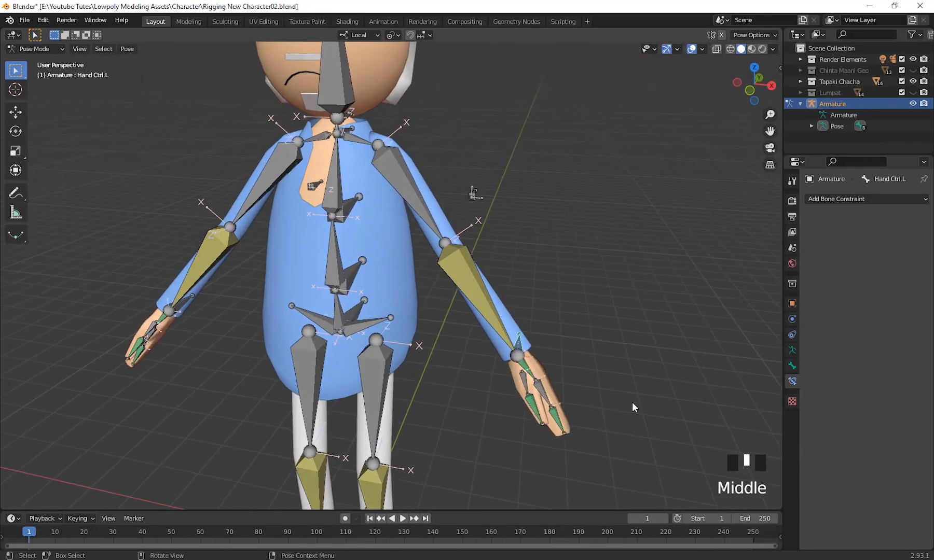
pyautogui.press('g')
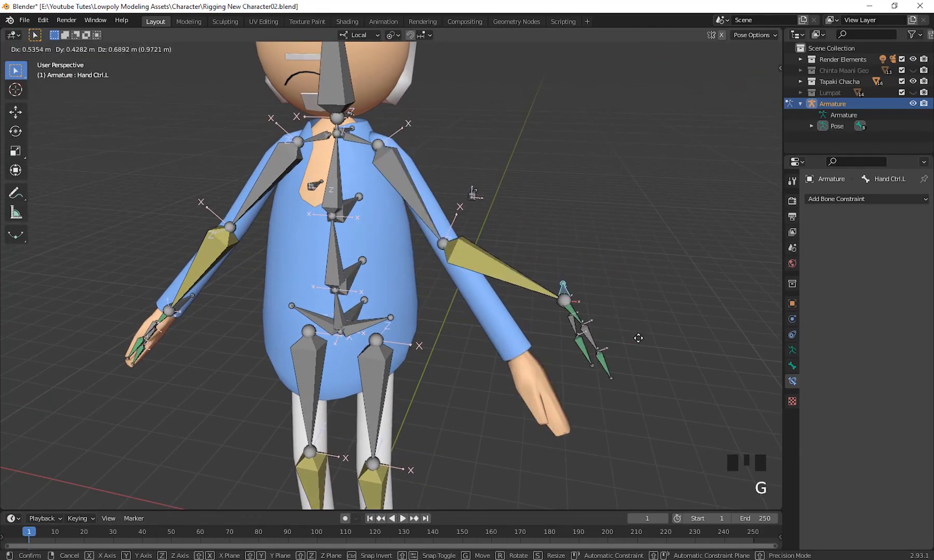
pyautogui.rightClick(638, 338)
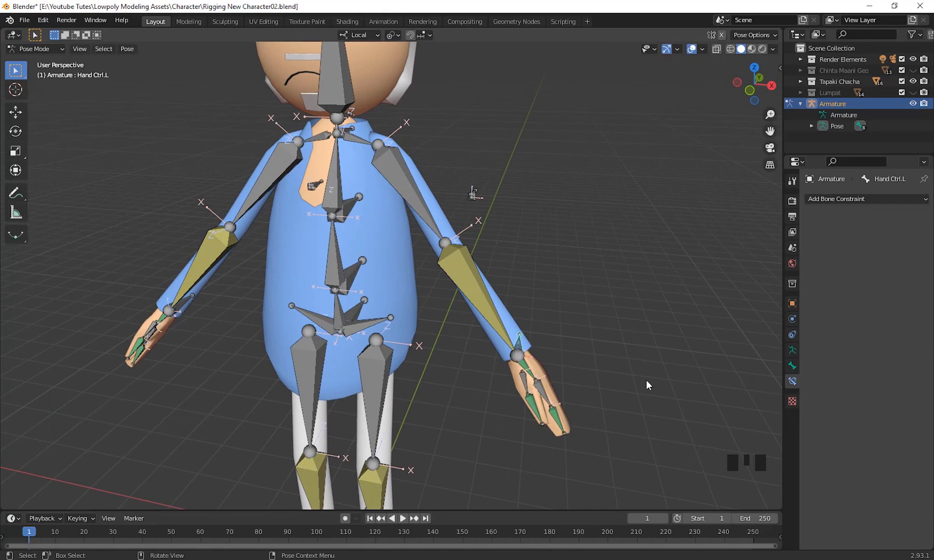
# Bend the left arm by moving Hand Ctrl.L, try relocating the Elbow Ctrl.L pole bone, and undo the pole move.
pyautogui.press('g')
pyautogui.click(617, 339)
pyautogui.click(473, 195)
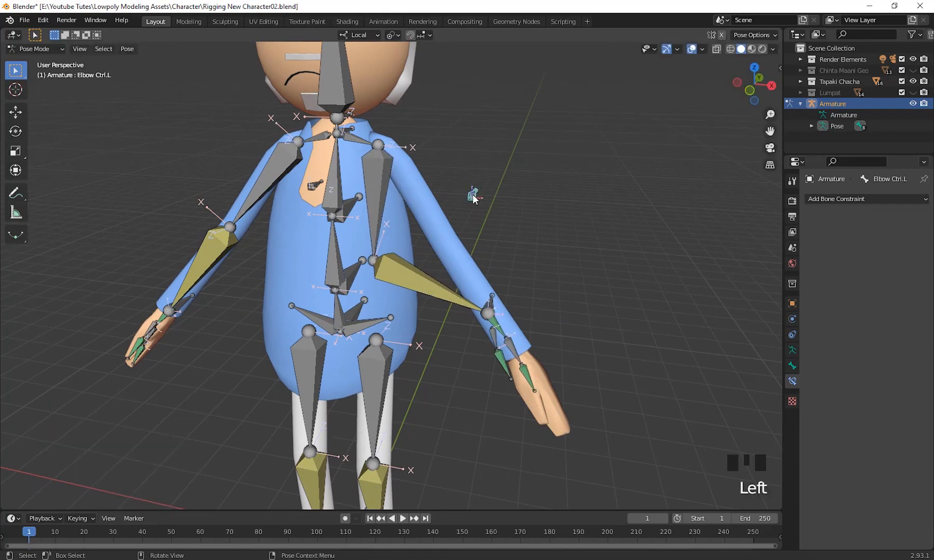
pyautogui.press('g')
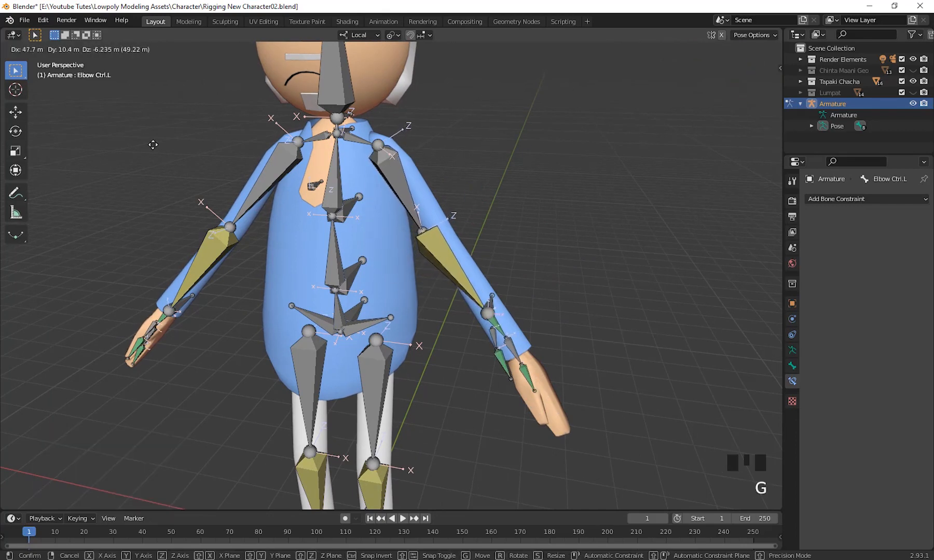
pyautogui.click(515, 492)
pyautogui.scroll(-2, 492, 298)
pyautogui.moveTo(492, 298); pyautogui.dragTo(515, 264, button='middle')
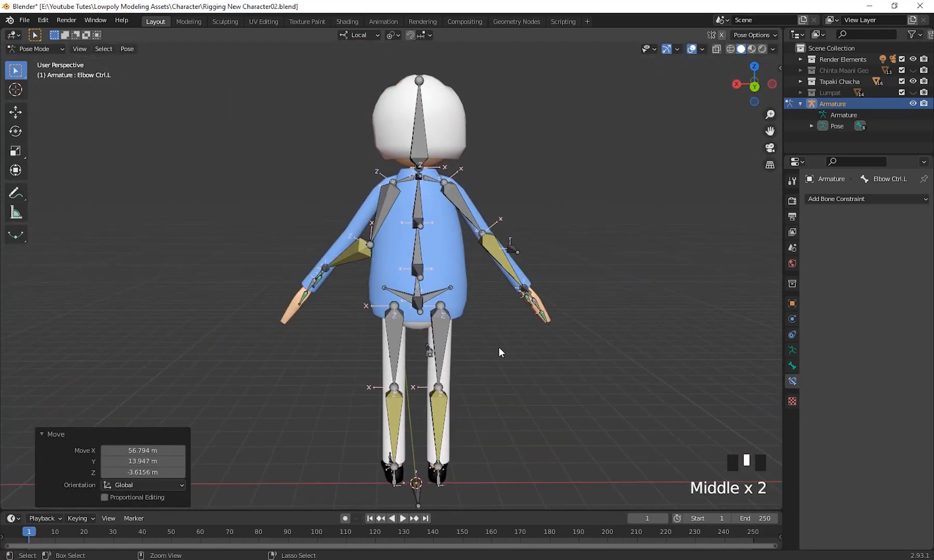
pyautogui.hotkey('ctrl', 'z')
# Try a pole angle of 154.5° on Elbow.L's IK constraint, and raise it to 175°.
pyautogui.moveTo(421, 330); pyautogui.dragTo(389, 305, button='middle')
pyautogui.scroll(2, 384, 333)
pyautogui.click(389, 305)
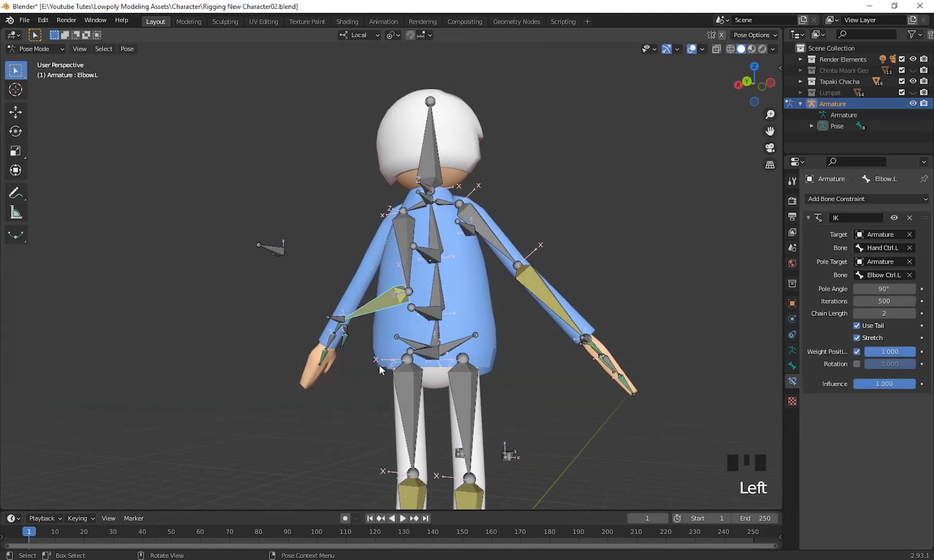
pyautogui.moveTo(379, 365); pyautogui.dragTo(392, 361, button='middle')
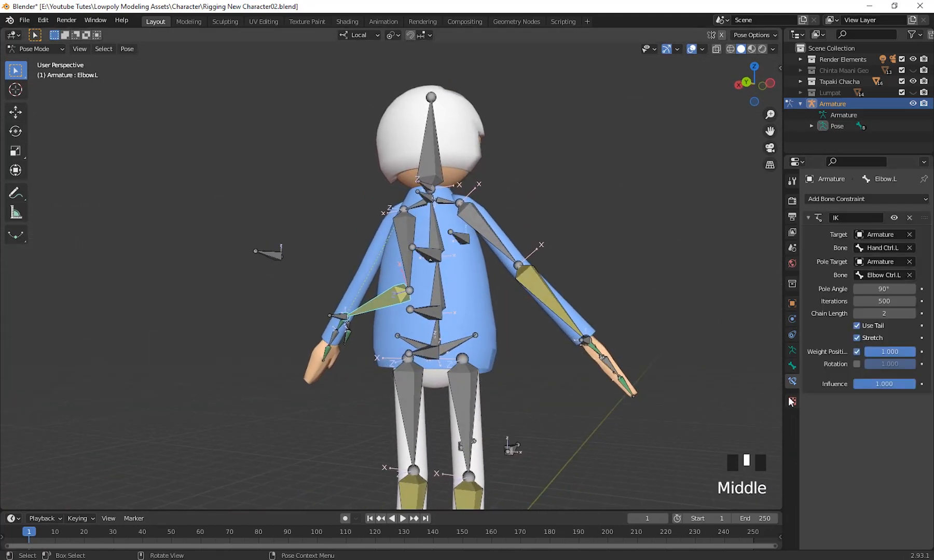
pyautogui.moveTo(890, 290); pyautogui.dragTo(918, 290)
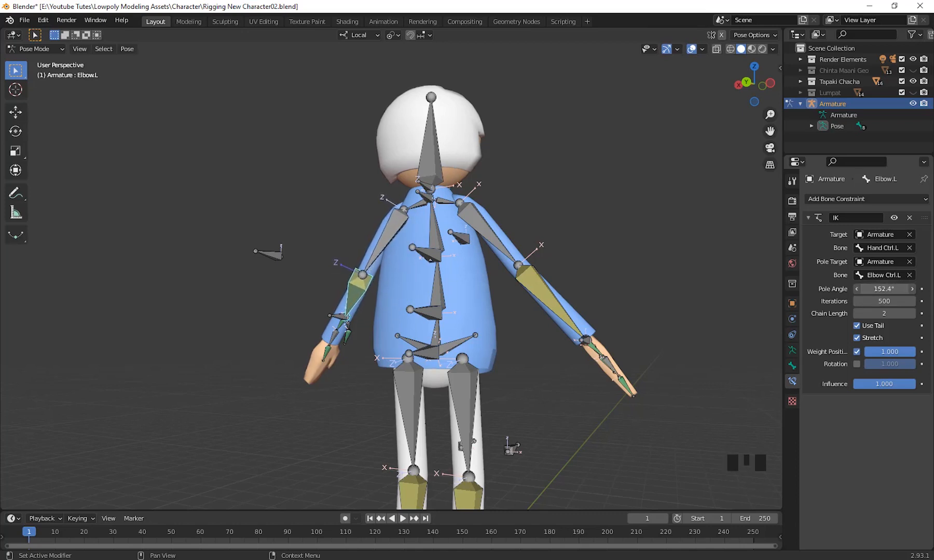
pyautogui.scroll(-2, 372, 322)
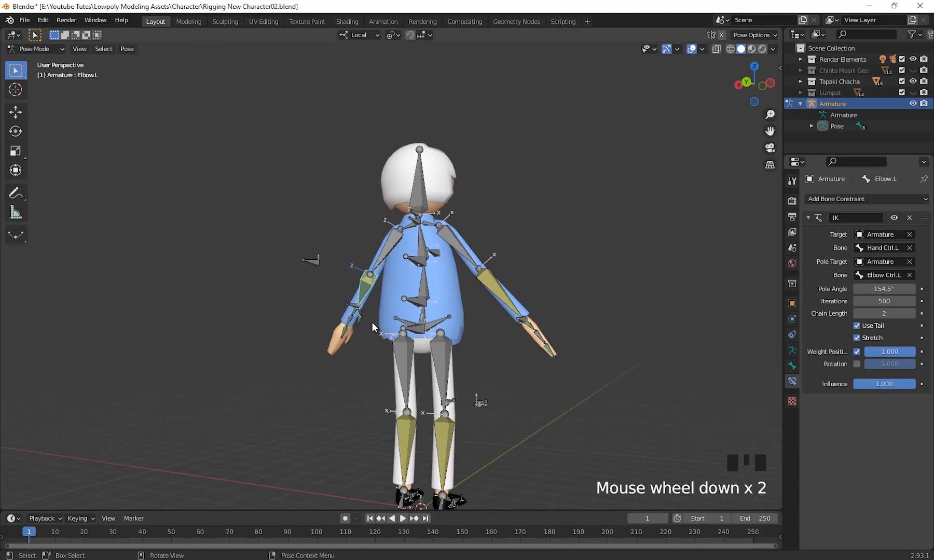
pyautogui.moveTo(372, 322); pyautogui.dragTo(614, 339, button='middle')
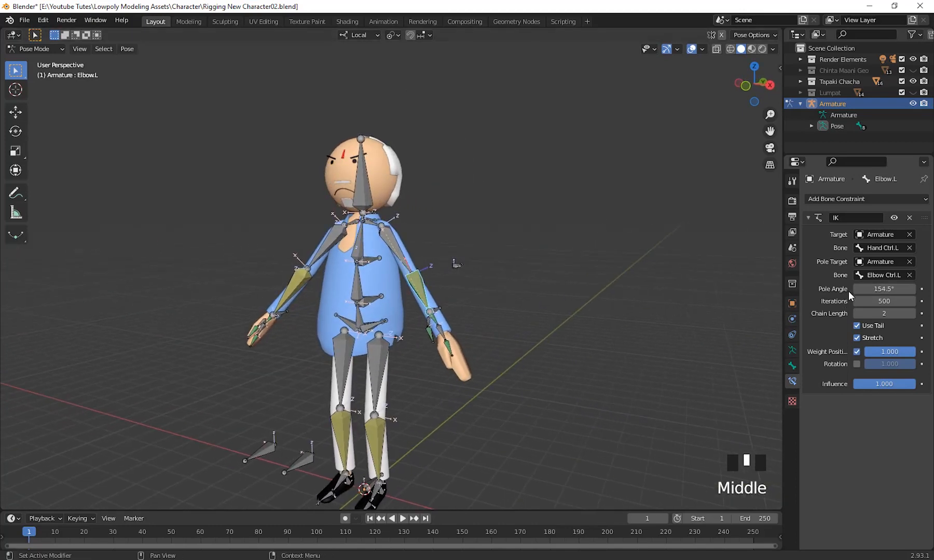
pyautogui.moveTo(877, 289); pyautogui.dragTo(913, 289)
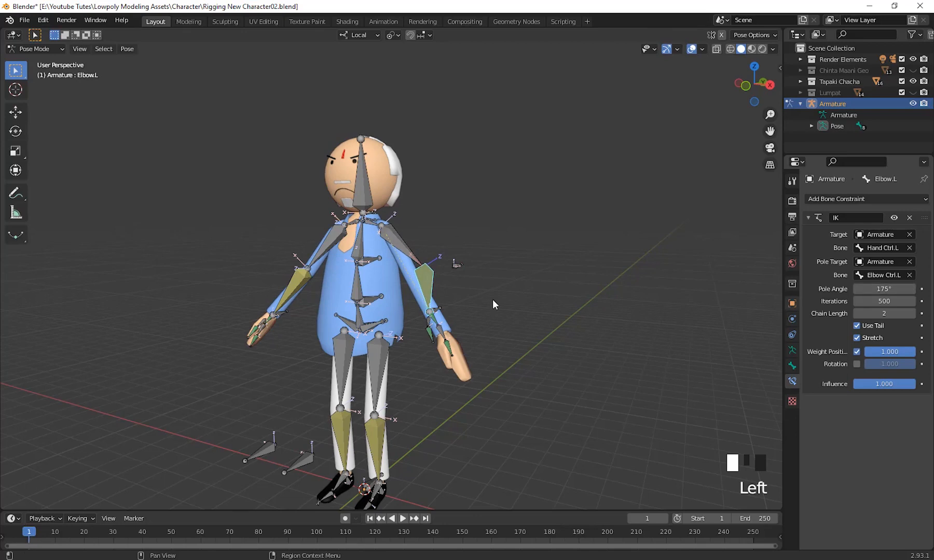
# Clear the location of Hand Ctrl.L so it returns to its rest position.
pyautogui.moveTo(494, 305); pyautogui.dragTo(477, 280, button='middle')
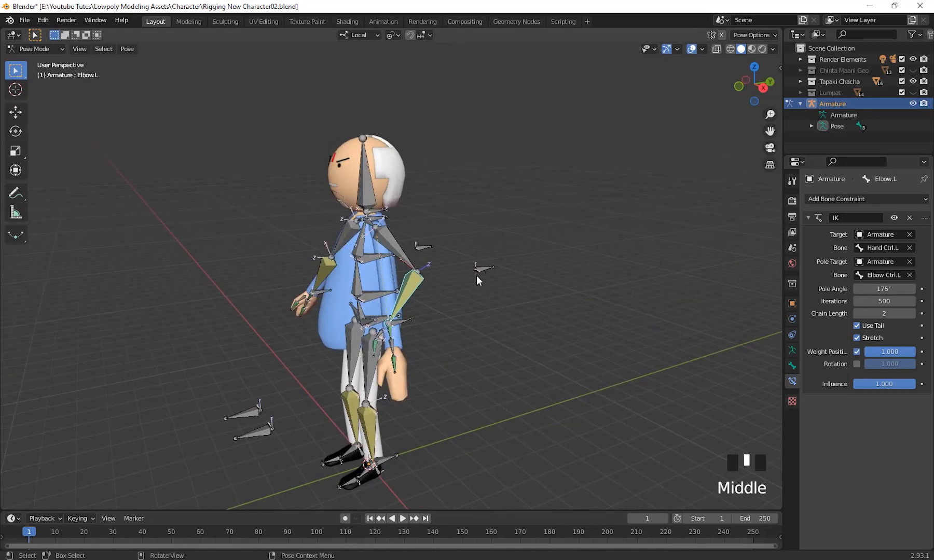
pyautogui.click(399, 320)
pyautogui.moveTo(399, 320); pyautogui.dragTo(463, 360, button='middle')
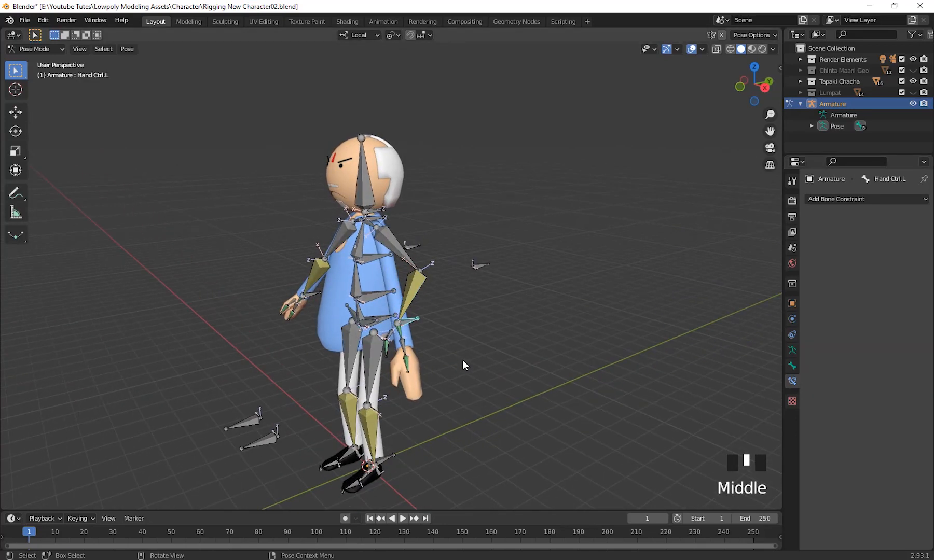
pyautogui.hotkey('alt', 'g')
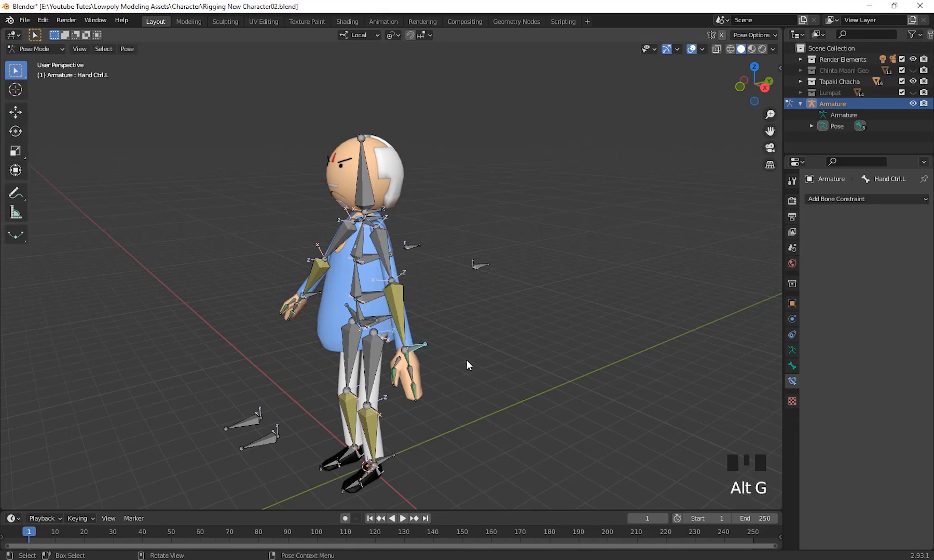
# Test the left arm with the 175° pole angle by raising Hand Ctrl.L beside the head, and cancel the move.
pyautogui.moveTo(466, 360); pyautogui.dragTo(507, 351, button='middle')
pyautogui.press('g')
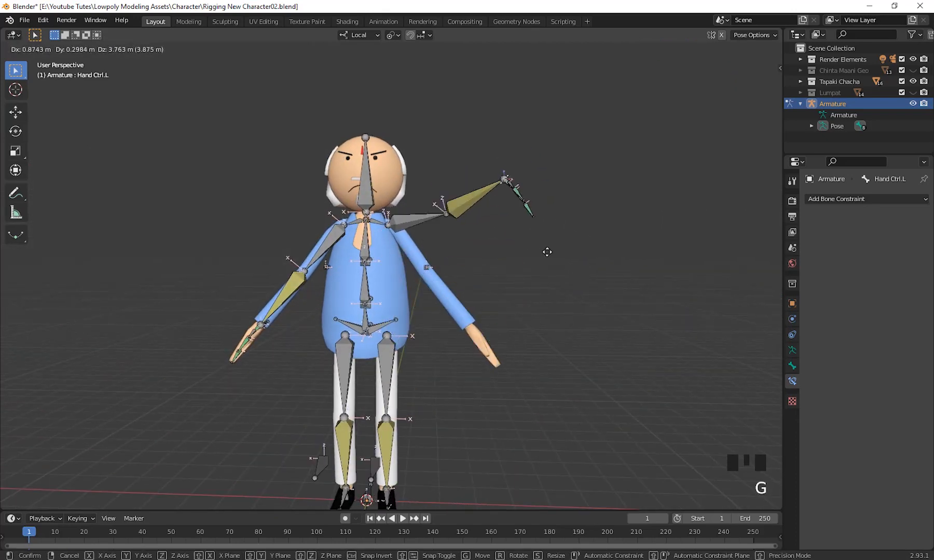
pyautogui.rightClick(547, 252)
# Bend the right arm by moving Hand Ctrl.R about 0.88 m in X, -0.18 m in Y and 0.88 m in Z.
pyautogui.moveTo(548, 256); pyautogui.dragTo(511, 350, button='middle')
pyautogui.scroll(4, 581, 410)
pyautogui.scroll(-2, 581, 410)
pyautogui.scroll(3, 414, 374)
pyautogui.keyDown('shift'); pyautogui.moveTo(414, 374); pyautogui.dragTo(370, 293, button='middle'); pyautogui.keyUp('shift')
pyautogui.click(187, 324)
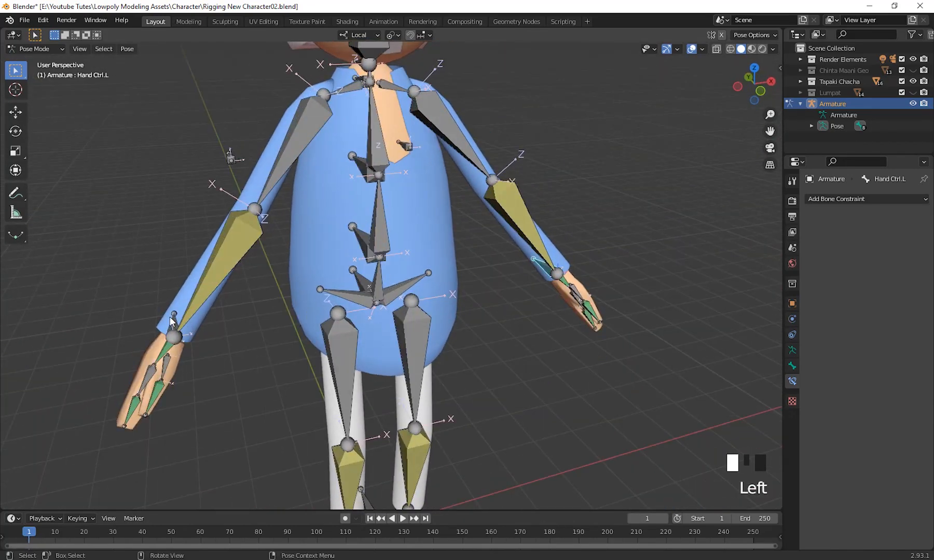
pyautogui.scroll(-2, 273, 334)
pyautogui.moveTo(273, 334); pyautogui.dragTo(265, 331, button='middle')
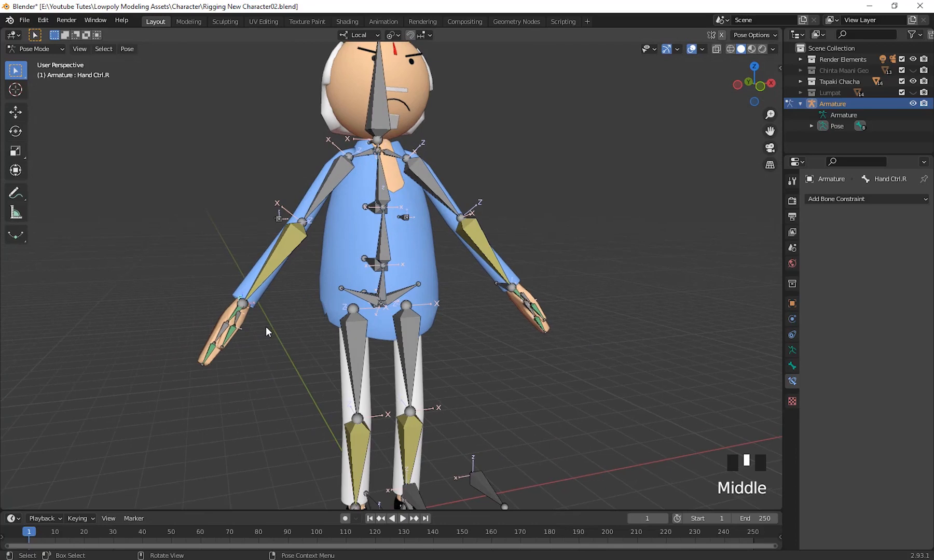
pyautogui.press('g')
pyautogui.click(314, 277)
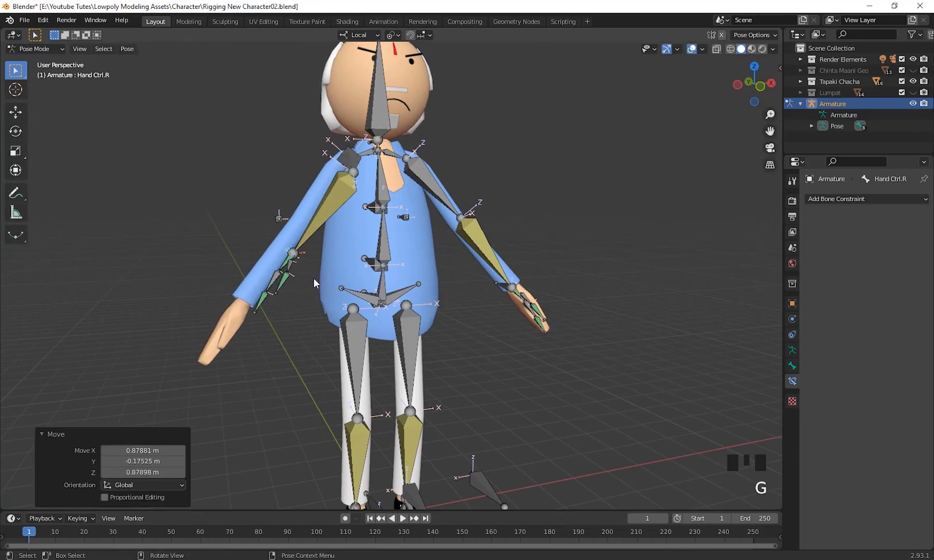
# Try a pole angle of 0° on Elbow.R's IK constraint, and set it to 90° instead.
pyautogui.moveTo(313, 279); pyautogui.dragTo(458, 275, button='middle')
pyautogui.click(459, 271)
pyautogui.keyDown('shift'); pyautogui.moveTo(526, 335); pyautogui.dragTo(575, 306, button='middle'); pyautogui.keyUp('shift')
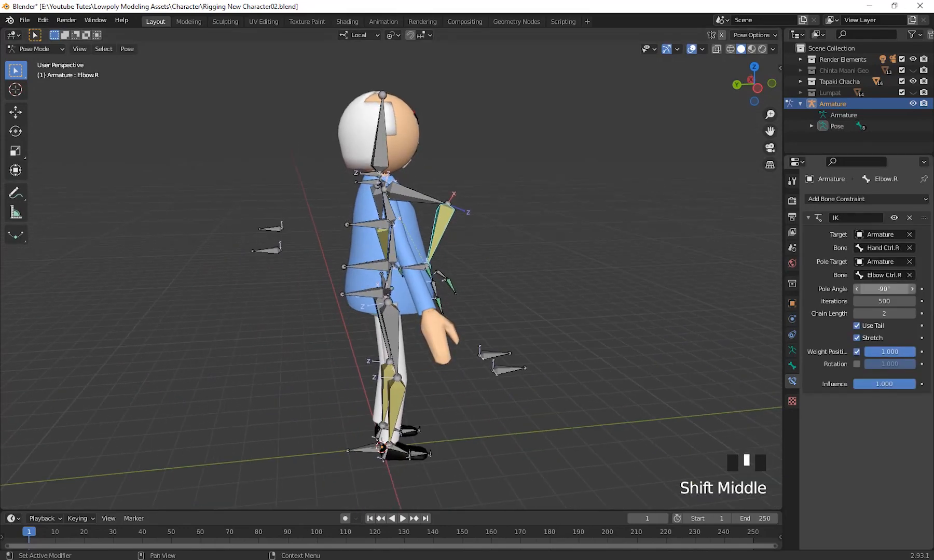
pyautogui.moveTo(897, 291); pyautogui.dragTo(897, 291)
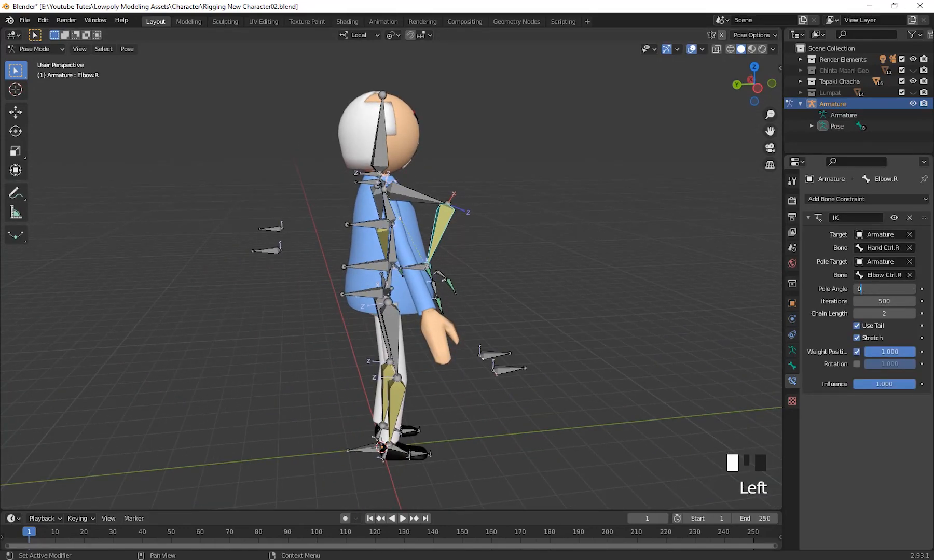
pyautogui.press('Return')
pyautogui.click(894, 287)
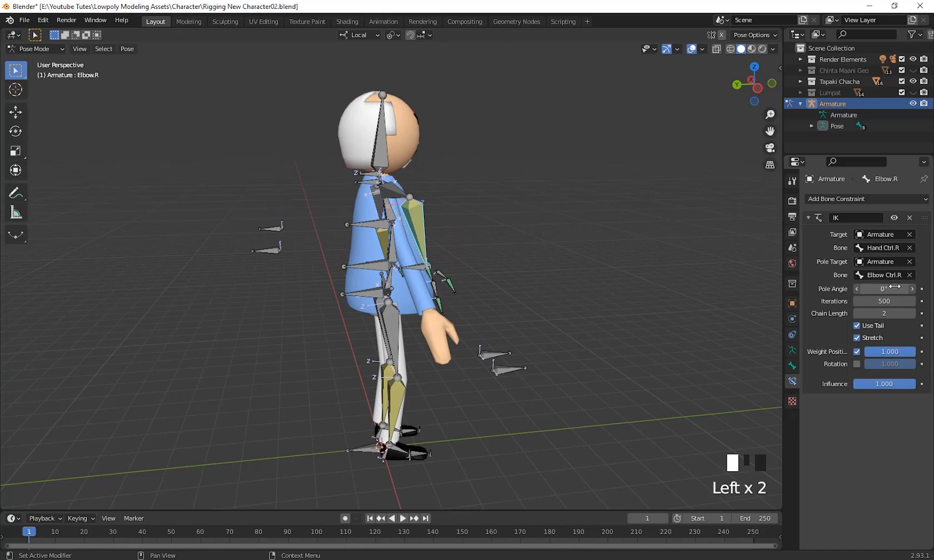
pyautogui.write('90')
pyautogui.press('Return')
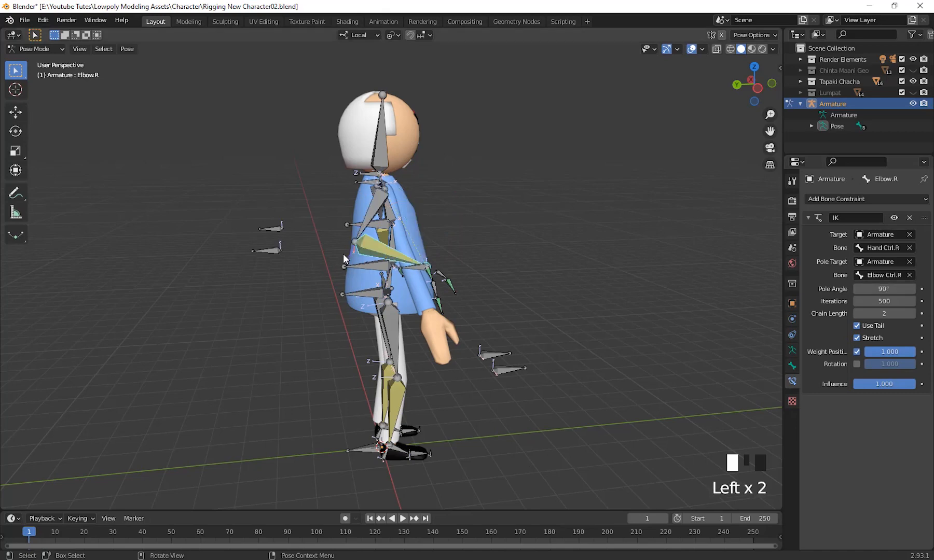
# Examine the right elbow's bend direction from behind and the side, and test it by moving Hand Ctrl.R around.
pyautogui.moveTo(343, 253); pyautogui.dragTo(460, 235, button='middle')
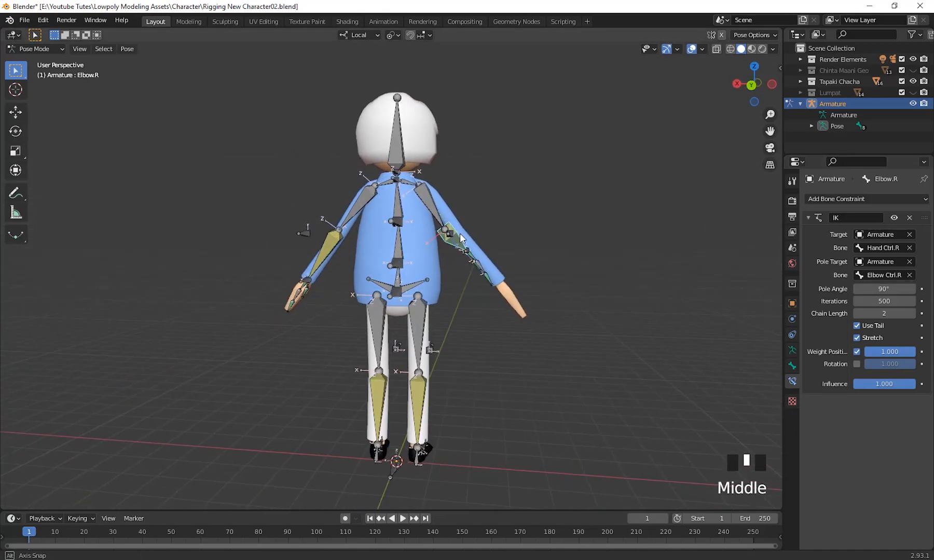
pyautogui.moveTo(665, 306); pyautogui.dragTo(455, 299, button='middle')
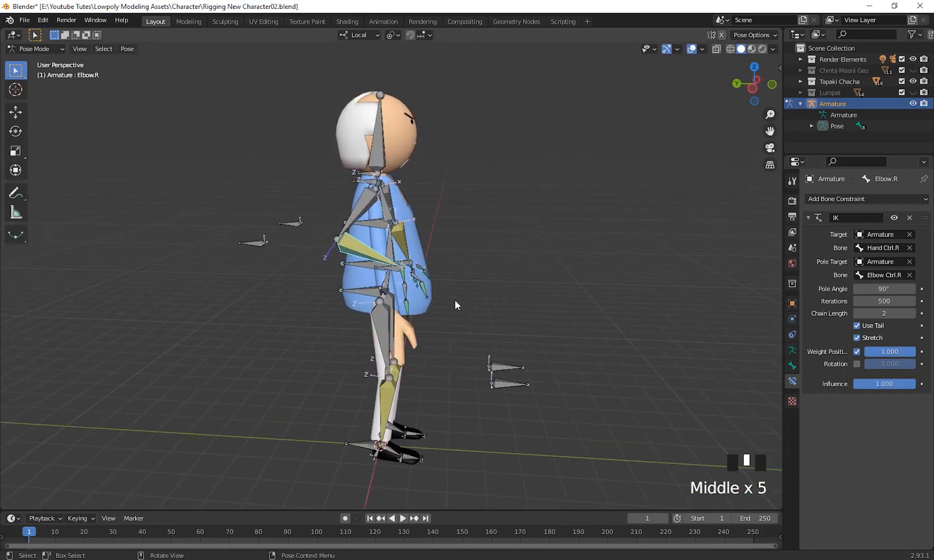
pyautogui.click(395, 273)
pyautogui.moveTo(476, 361); pyautogui.dragTo(486, 360, button='middle')
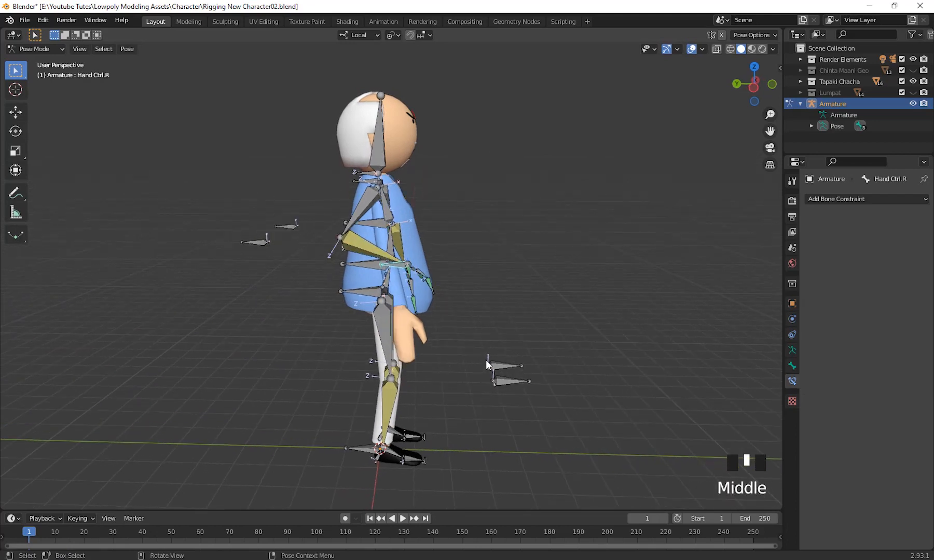
pyautogui.press('g')
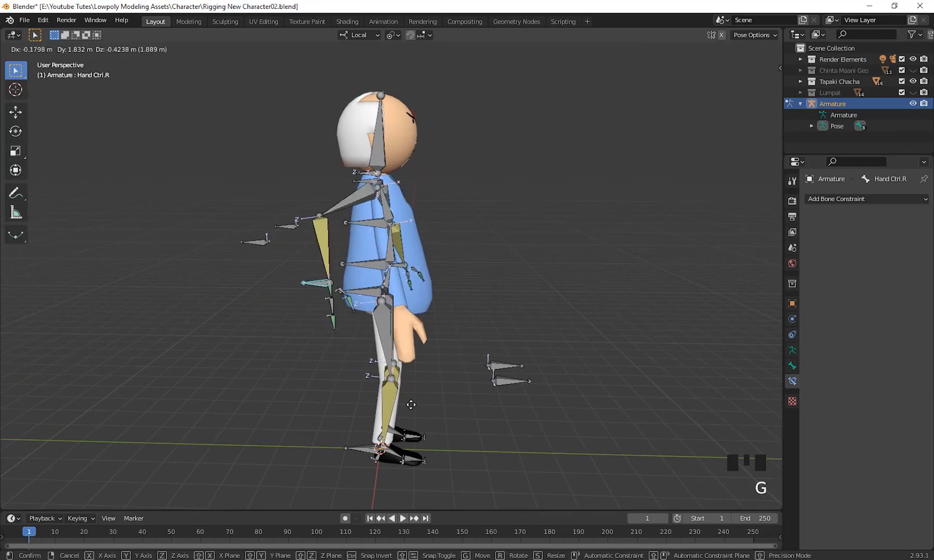
pyautogui.click(481, 394)
pyautogui.scroll(-2, 480, 394)
pyautogui.moveTo(481, 395); pyautogui.dragTo(536, 400, button='middle')
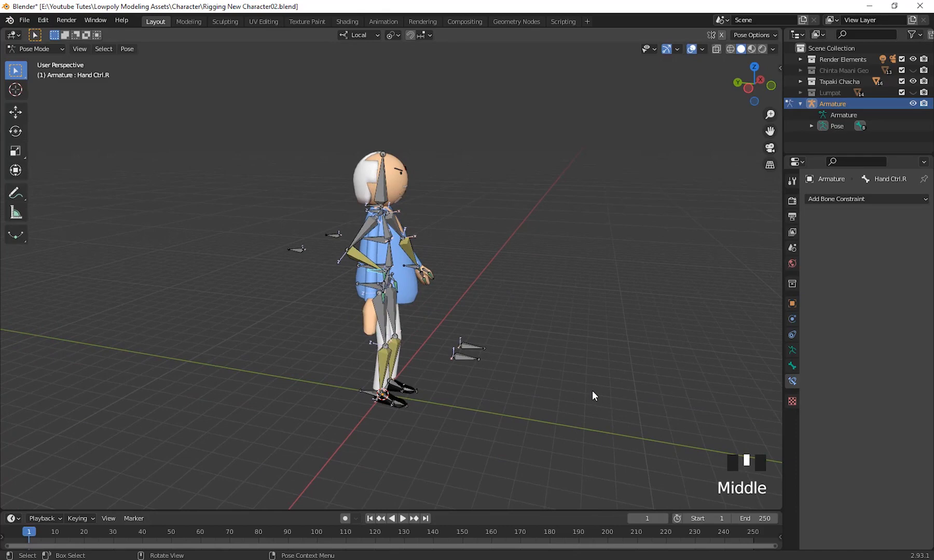
# Clear the location of Hand Ctrl.R to return the right arm to its rest position.
pyautogui.hotkey('alt', 'g')
pyautogui.scroll(-2, 573, 312)
pyautogui.moveTo(574, 313); pyautogui.dragTo(478, 409, button='middle')
pyautogui.scroll(7, 483, 311)
pyautogui.scroll(2, 459, 263)
pyautogui.keyDown('shift'); pyautogui.moveTo(460, 263); pyautogui.dragTo(420, 340, button='middle'); pyautogui.keyUp('shift')
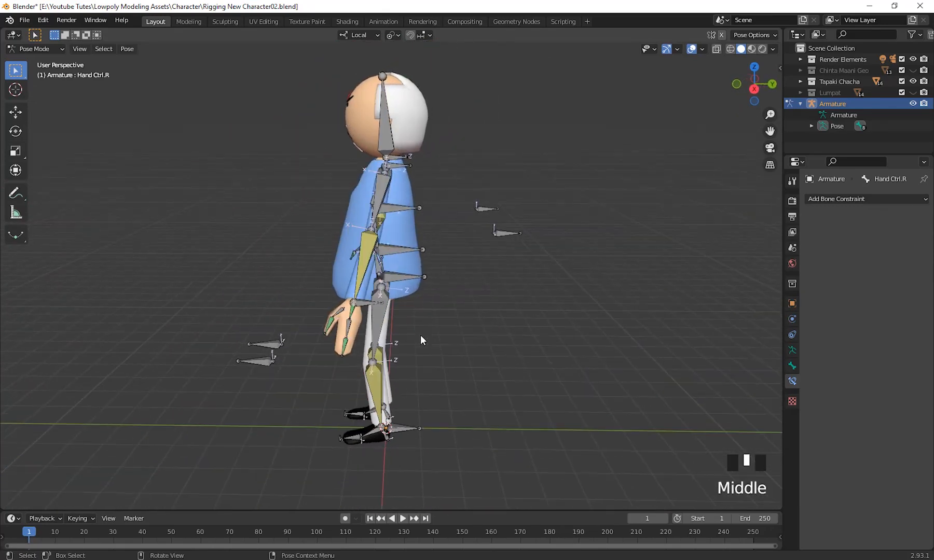
pyautogui.moveTo(449, 369); pyautogui.dragTo(560, 330, button='middle')
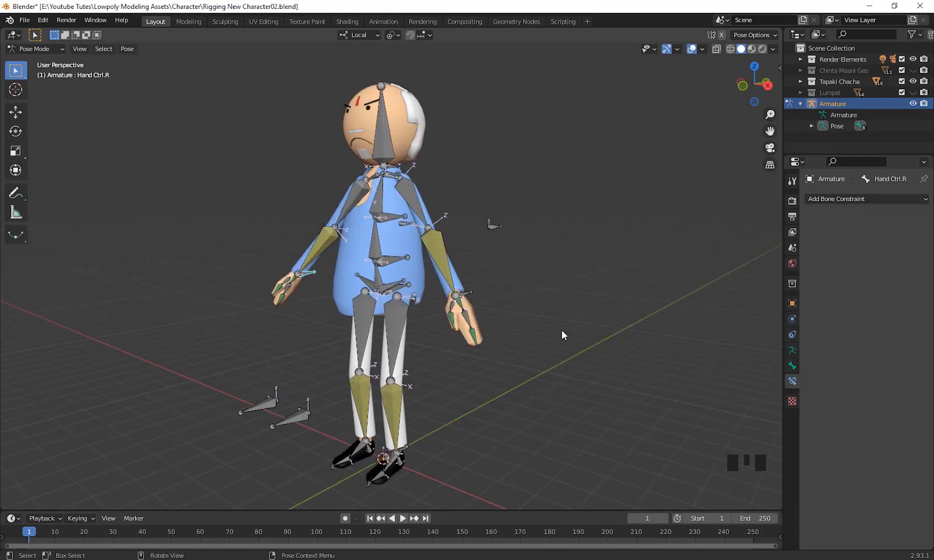
pyautogui.moveTo(562, 331); pyautogui.dragTo(554, 328, button='middle')
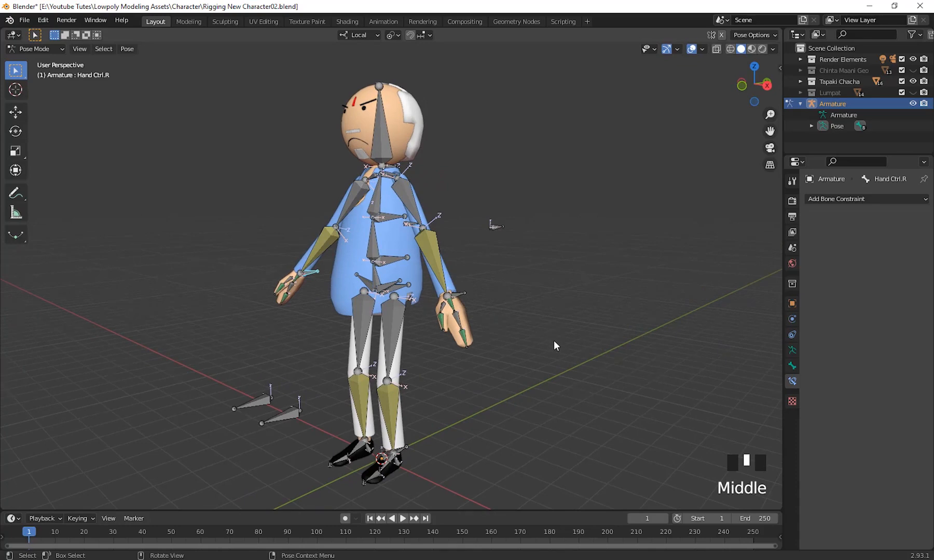
pyautogui.moveTo(554, 341); pyautogui.dragTo(457, 316, button='middle')
pyautogui.scroll(2, 550, 345)
pyautogui.scroll(-2, 556, 373)
pyautogui.moveTo(368, 363); pyautogui.dragTo(487, 422, button='middle')
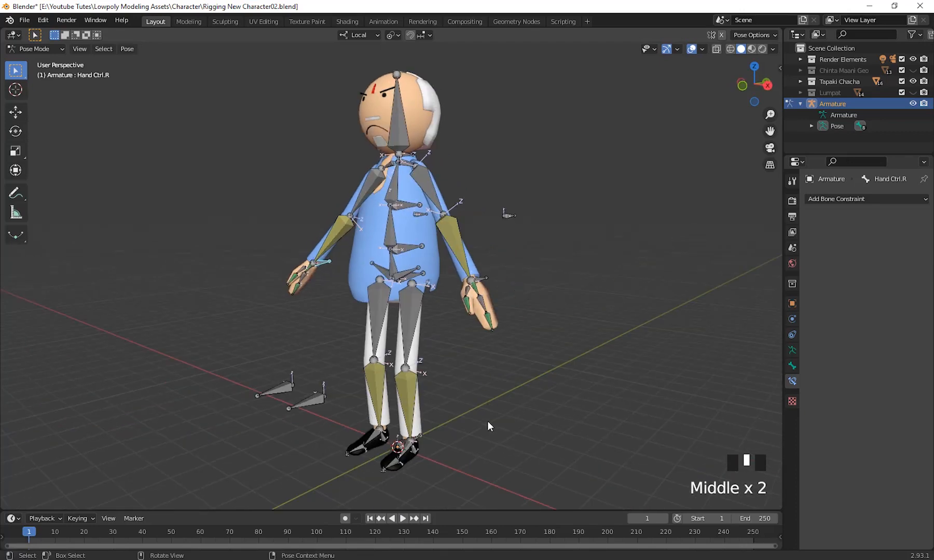
# Test the head control by freely rotating the Head Ctrl bone from the front view, and cancel the rotation.
pyautogui.moveTo(607, 286); pyautogui.dragTo(401, 105, button='middle')
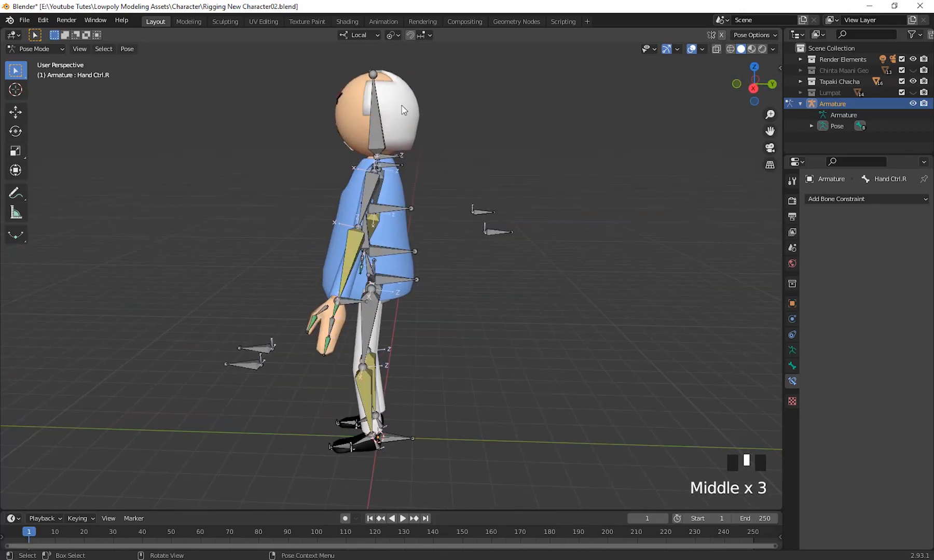
pyautogui.click(387, 158)
pyautogui.scroll(2, 456, 166)
pyautogui.keyDown('shift'); pyautogui.moveTo(457, 168); pyautogui.dragTo(639, 311, button='middle'); pyautogui.keyUp('shift')
pyautogui.press('r')
pyautogui.press('r')
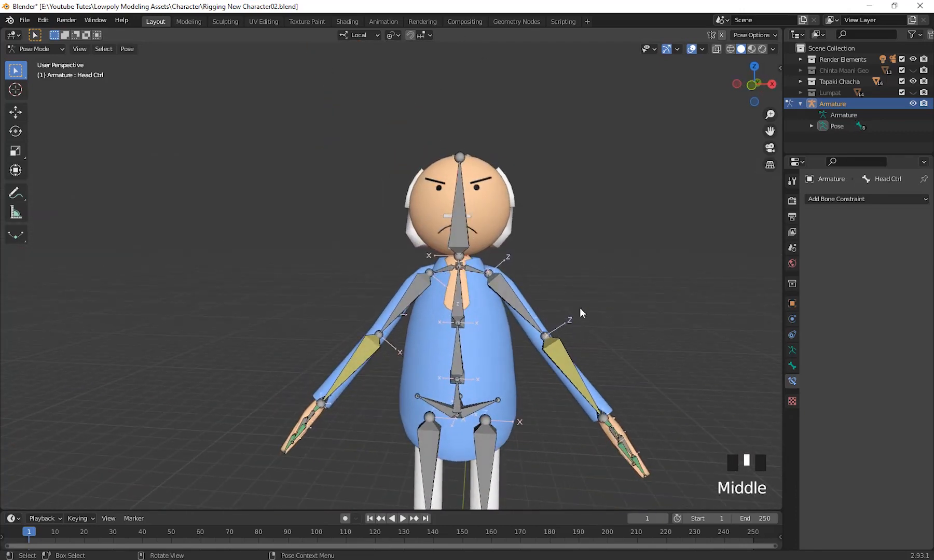
pyautogui.rightClick(548, 327)
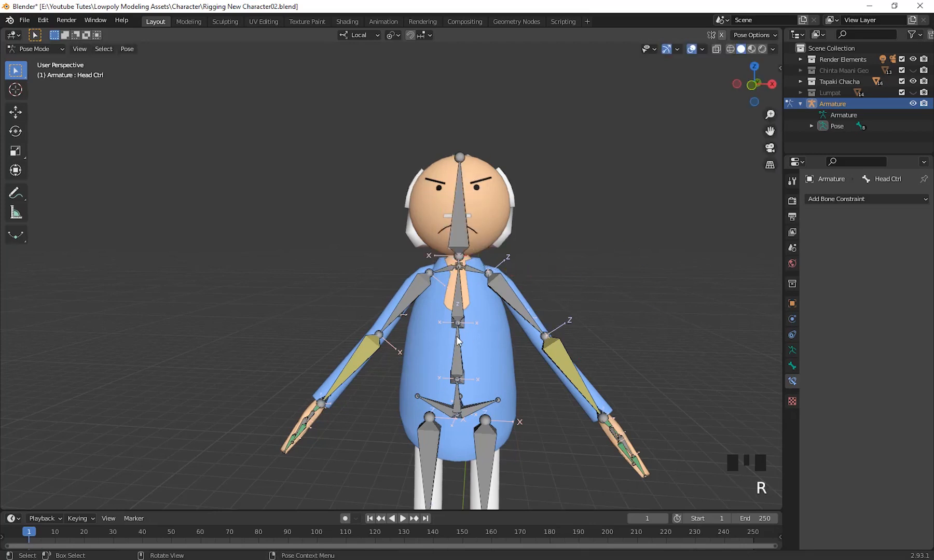
# Test the upper body's bend by rotating the Chect Ctrl bone about 16° in side view, and cancel the rotation.
pyautogui.click(462, 324)
pyautogui.moveTo(512, 370); pyautogui.dragTo(597, 364, button='middle')
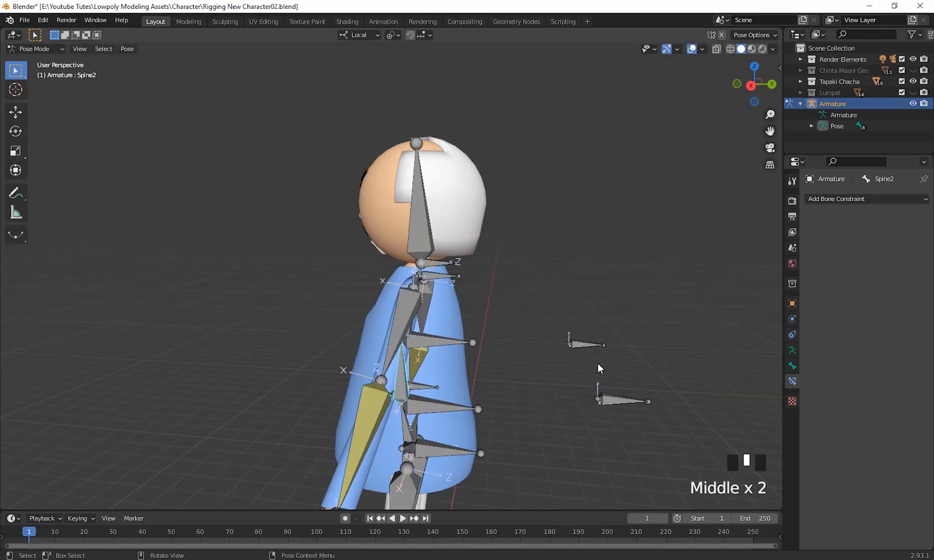
pyautogui.click(431, 347)
pyautogui.moveTo(520, 386); pyautogui.dragTo(527, 379, button='middle')
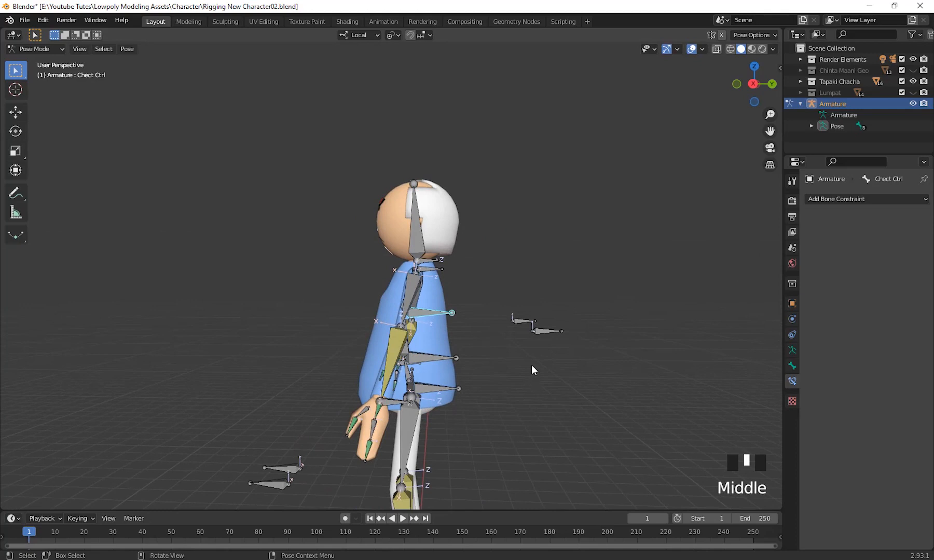
pyautogui.press('r')
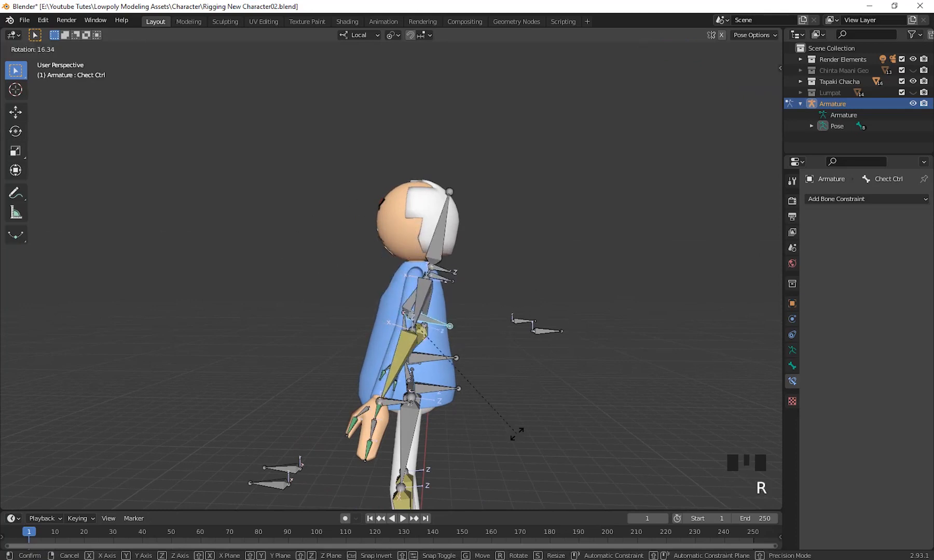
pyautogui.rightClick(414, 408)
pyautogui.scroll(-2, 415, 407)
pyautogui.scroll(3, 508, 410)
pyautogui.moveTo(415, 407); pyautogui.dragTo(499, 316, button='middle')
pyautogui.moveTo(509, 331); pyautogui.dragTo(459, 353, button='middle')
pyautogui.scroll(-2, 446, 369)
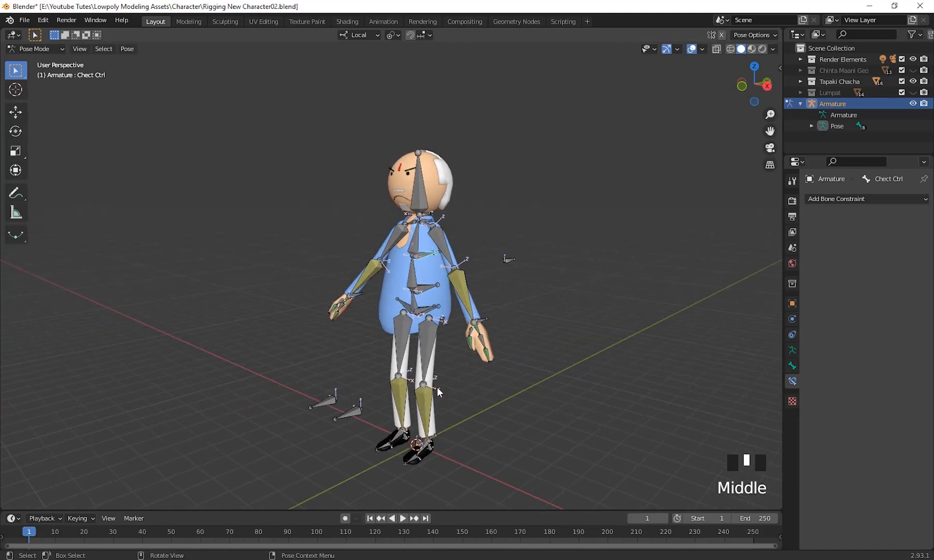
pyautogui.moveTo(437, 386); pyautogui.dragTo(439, 242, button='middle')
pyautogui.moveTo(532, 369); pyautogui.dragTo(413, 79, button='middle')
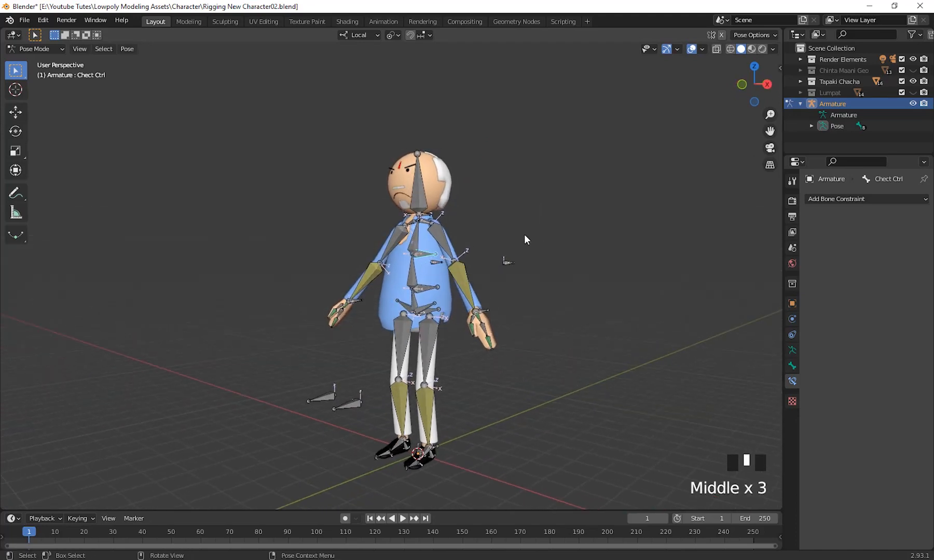
pyautogui.keyDown('shift'); pyautogui.moveTo(524, 228); pyautogui.dragTo(496, 223, button='middle'); pyautogui.keyUp('shift')
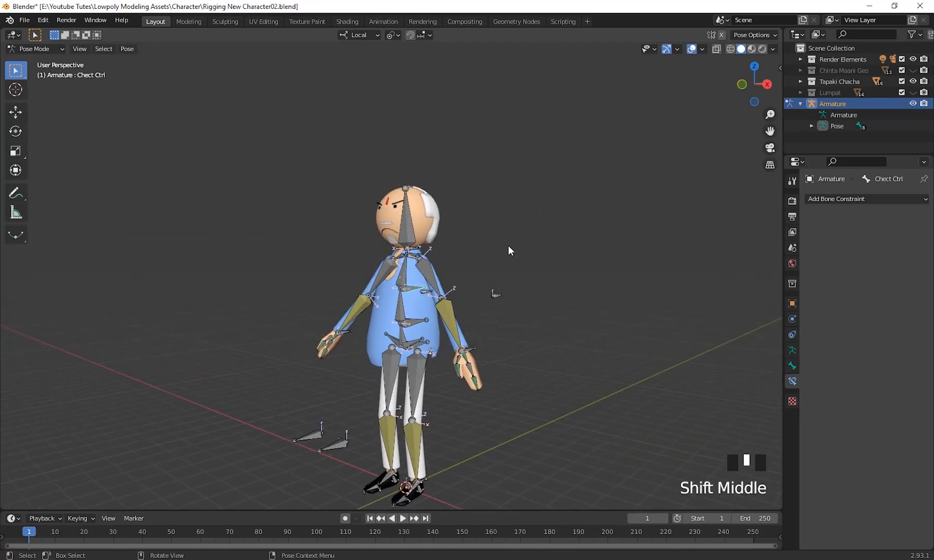
pyautogui.moveTo(518, 323)
pyautogui.keyDown('shift'); pyautogui.mouseDown(button='middle')
pyautogui.moveTo(524, 260)
pyautogui.moveTo(528, 314)
pyautogui.mouseUp(button='middle'); pyautogui.keyUp('shift')
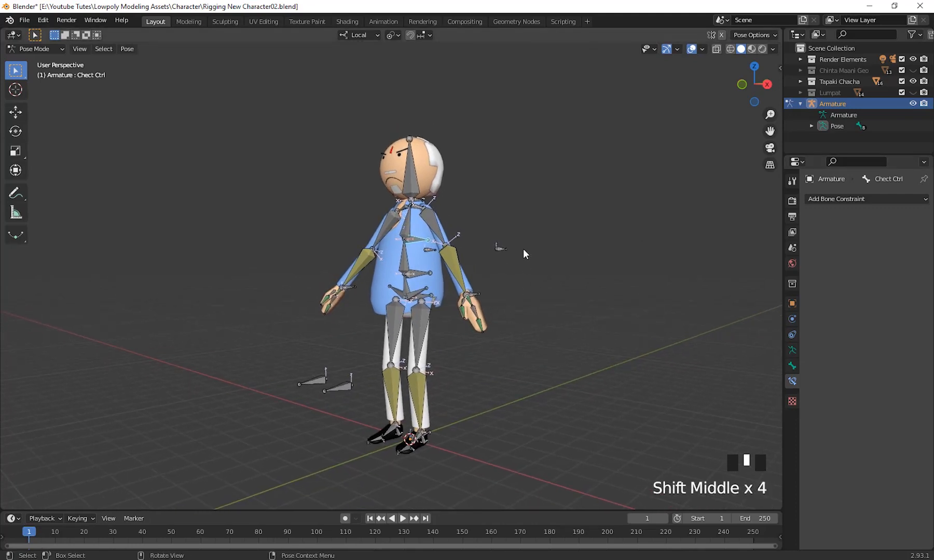
pyautogui.moveTo(523, 250); pyautogui.dragTo(562, 271, button='middle')
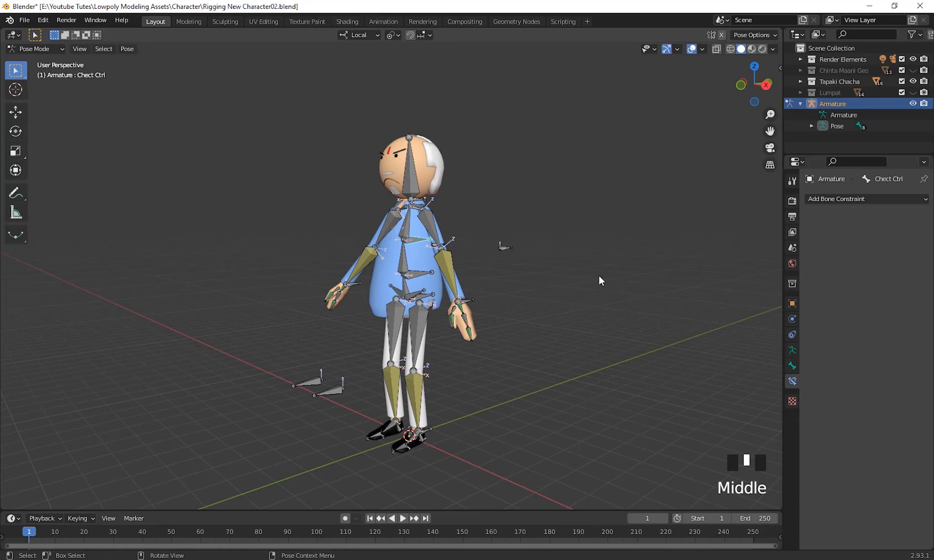